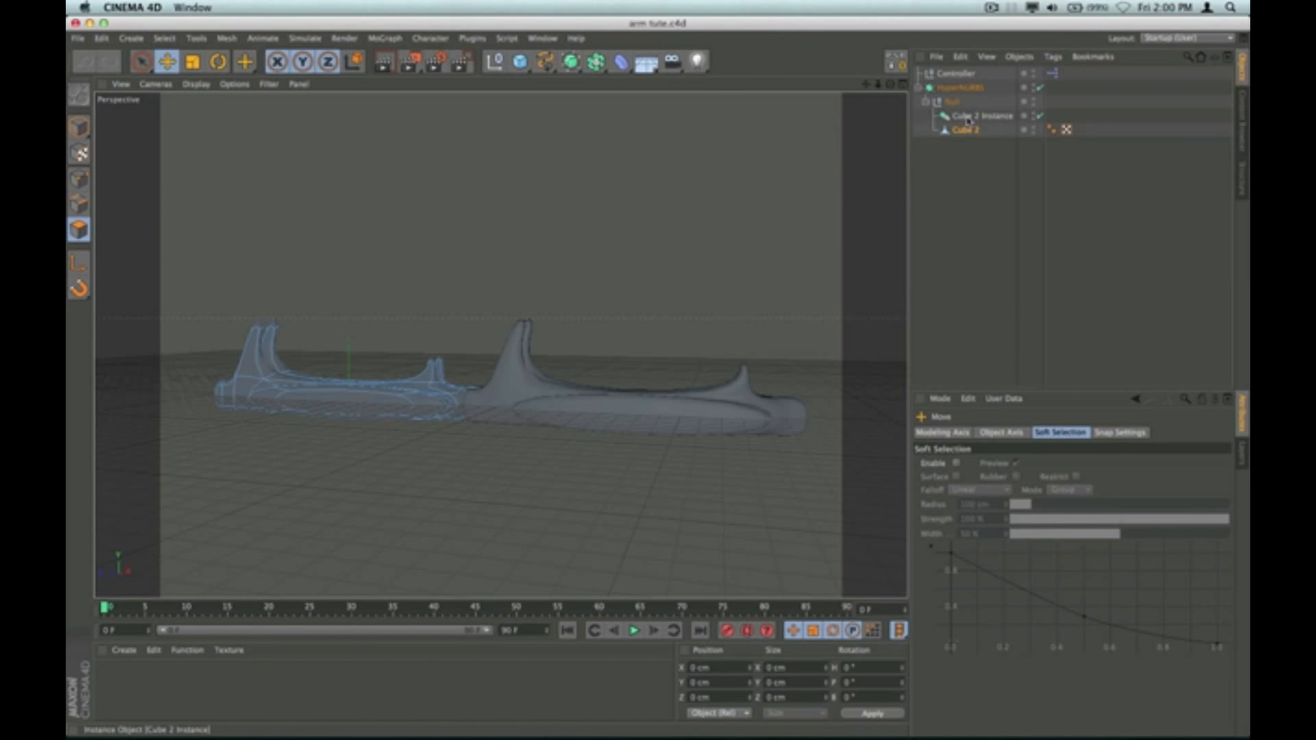
# Step: Delete the Cube 2 Instance object from the Null group
pyautogui.click(964, 131)
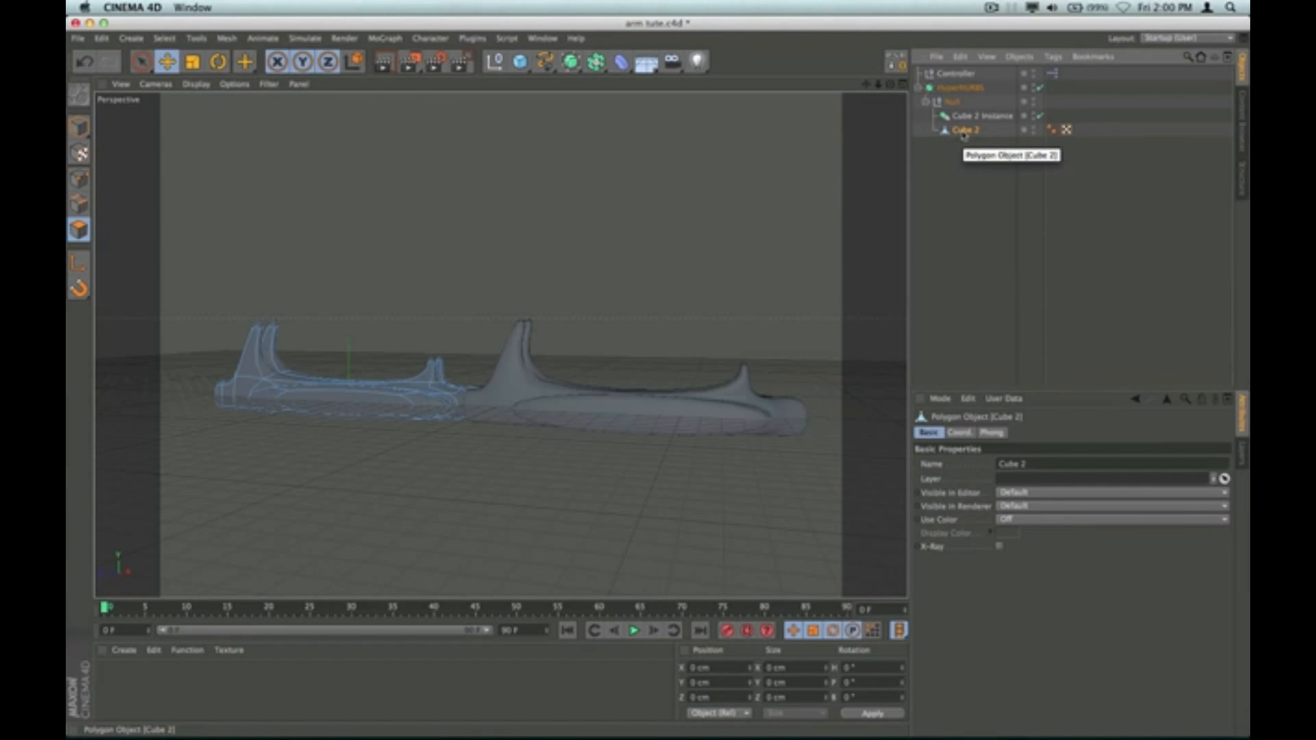
pyautogui.click(966, 116)
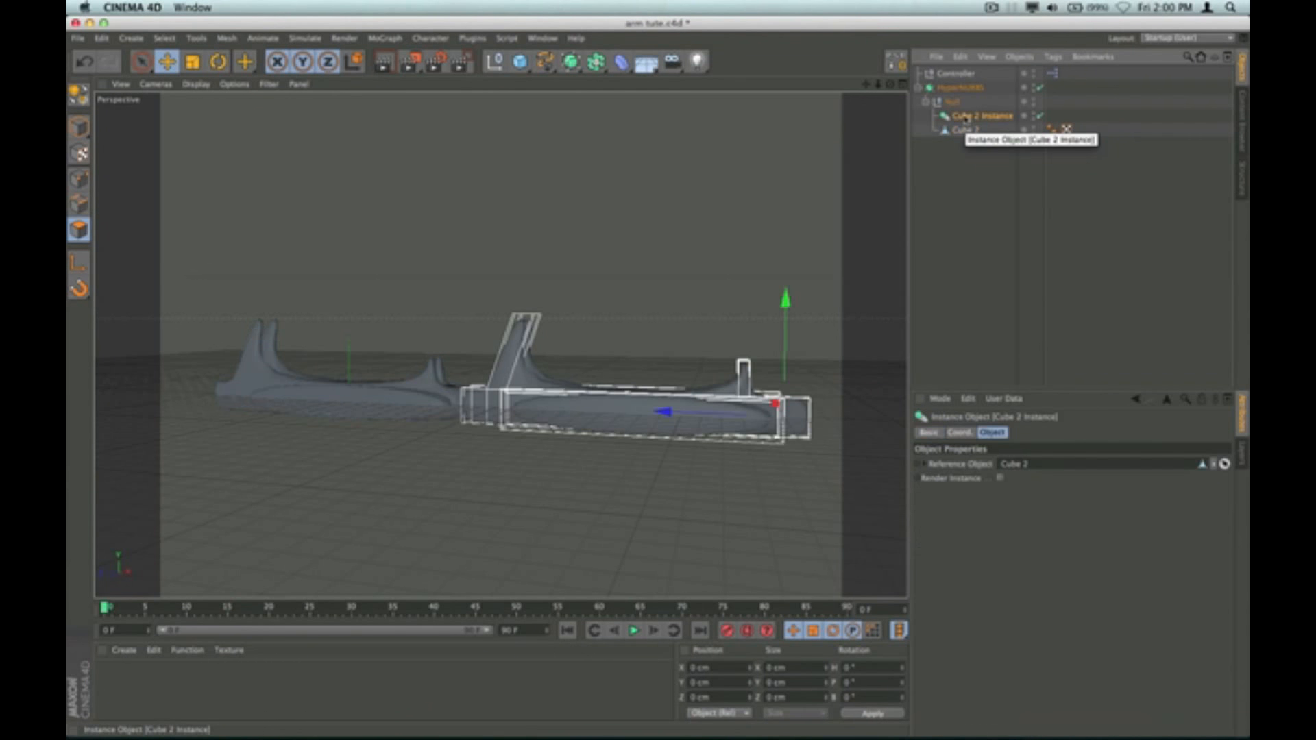
pyautogui.press('Delete')
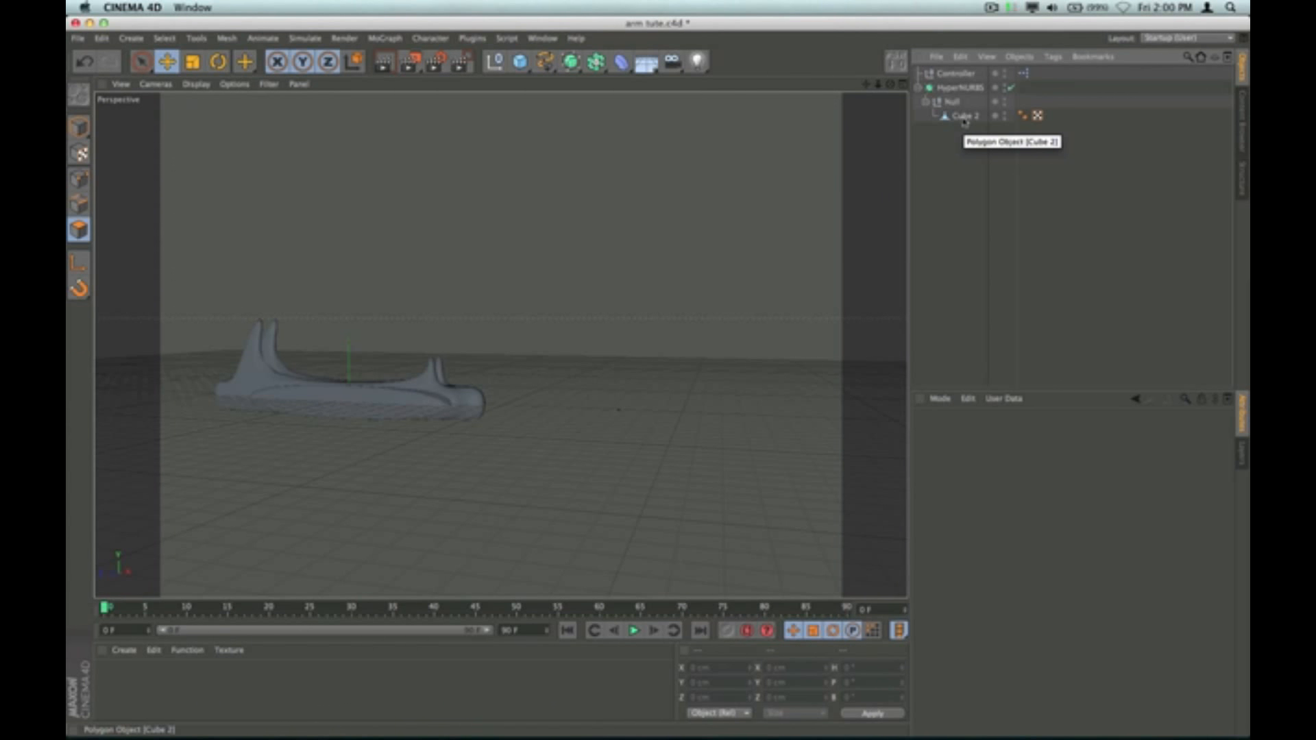
# Step: Take Cube 2 out of the hierarchy to the root level and delete the empty Null
pyautogui.click(965, 118)
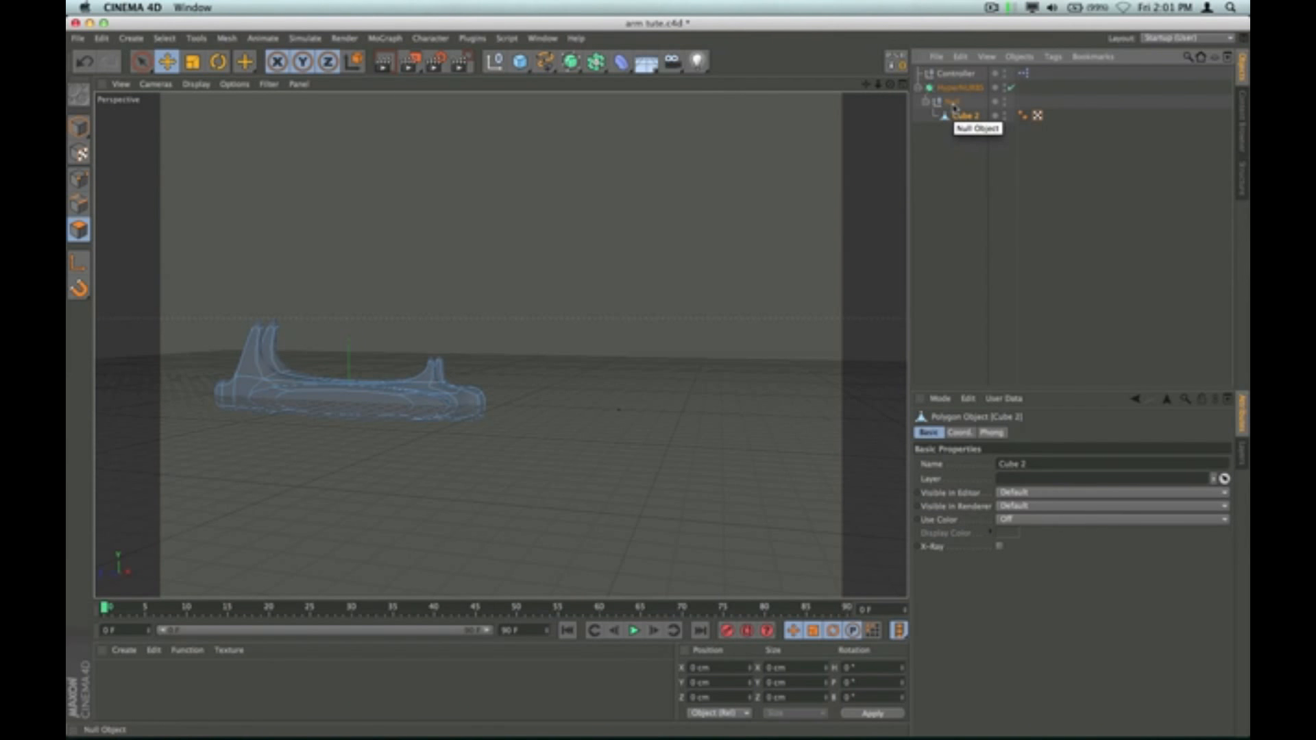
pyautogui.click(952, 103)
pyautogui.moveTo(961, 117); pyautogui.dragTo(960, 152)
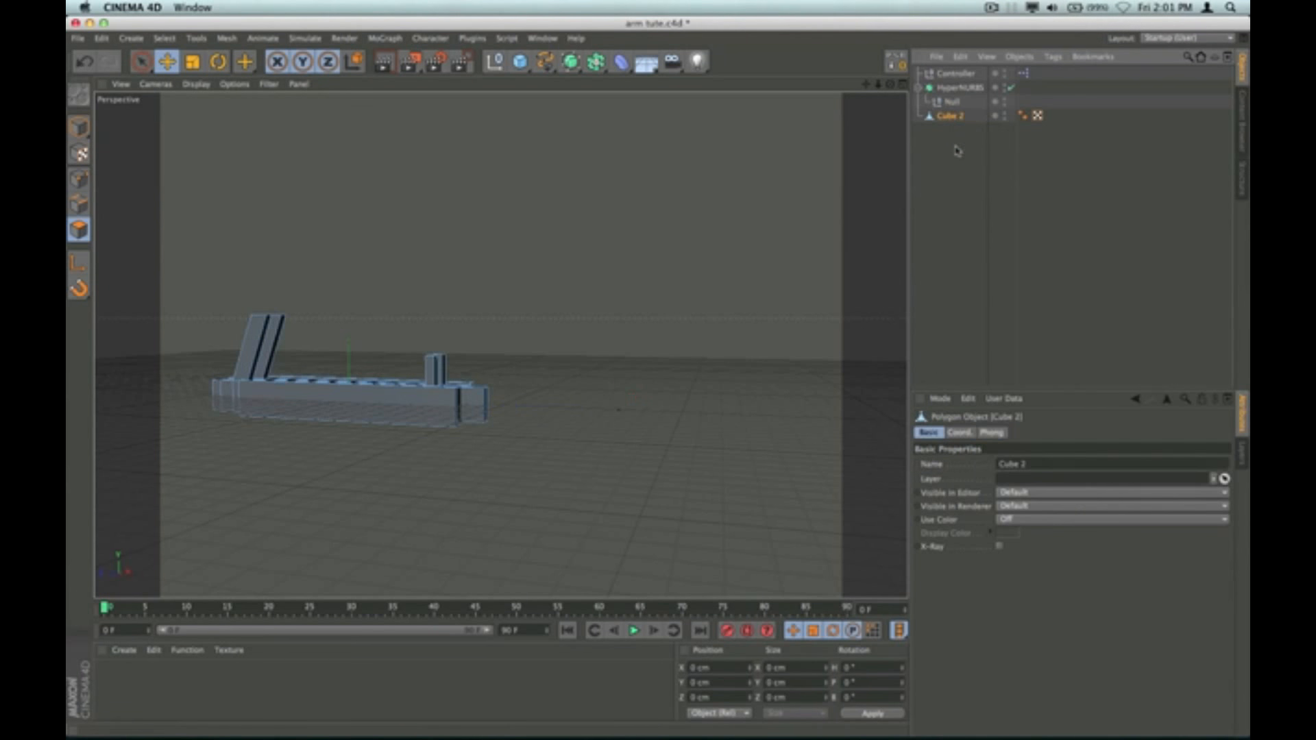
pyautogui.click(953, 103)
pyautogui.press('Delete')
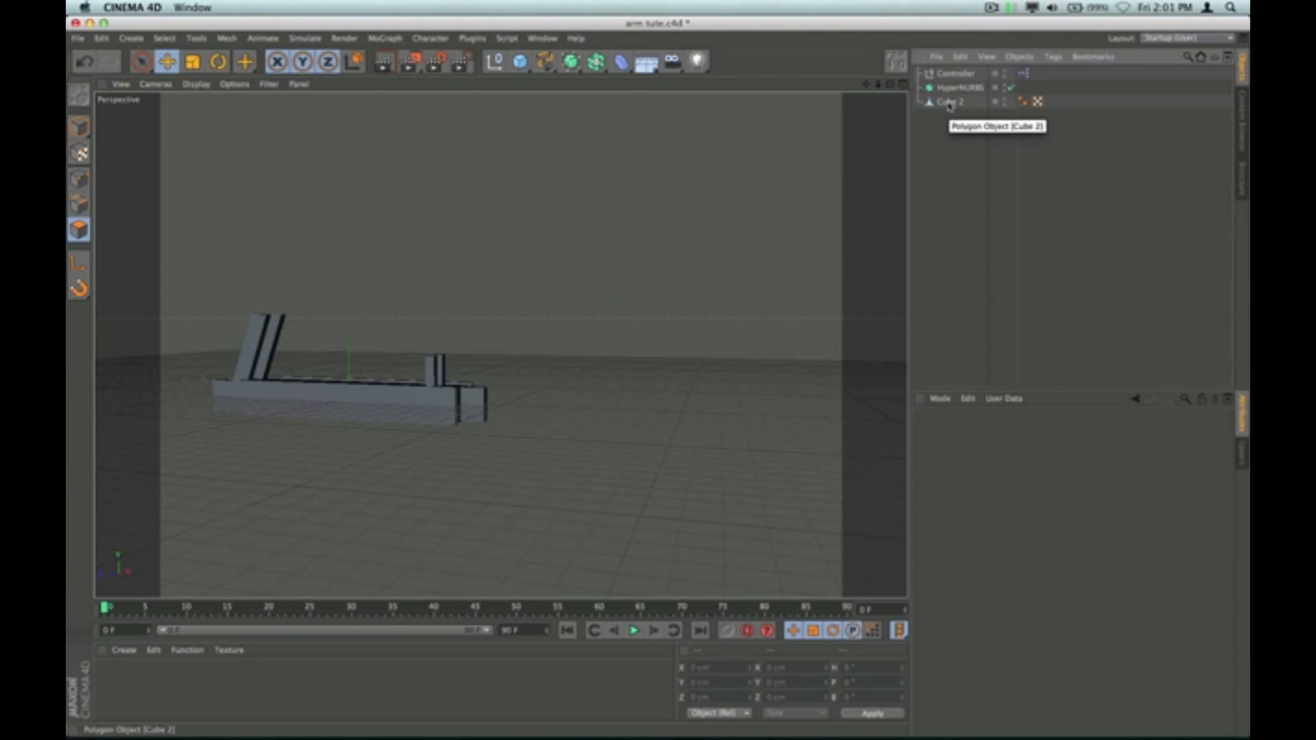
# Step: Shift only Cube 2's object axis along Z to the middle of its end joint block, at about -845.7 cm
pyautogui.click(950, 103)
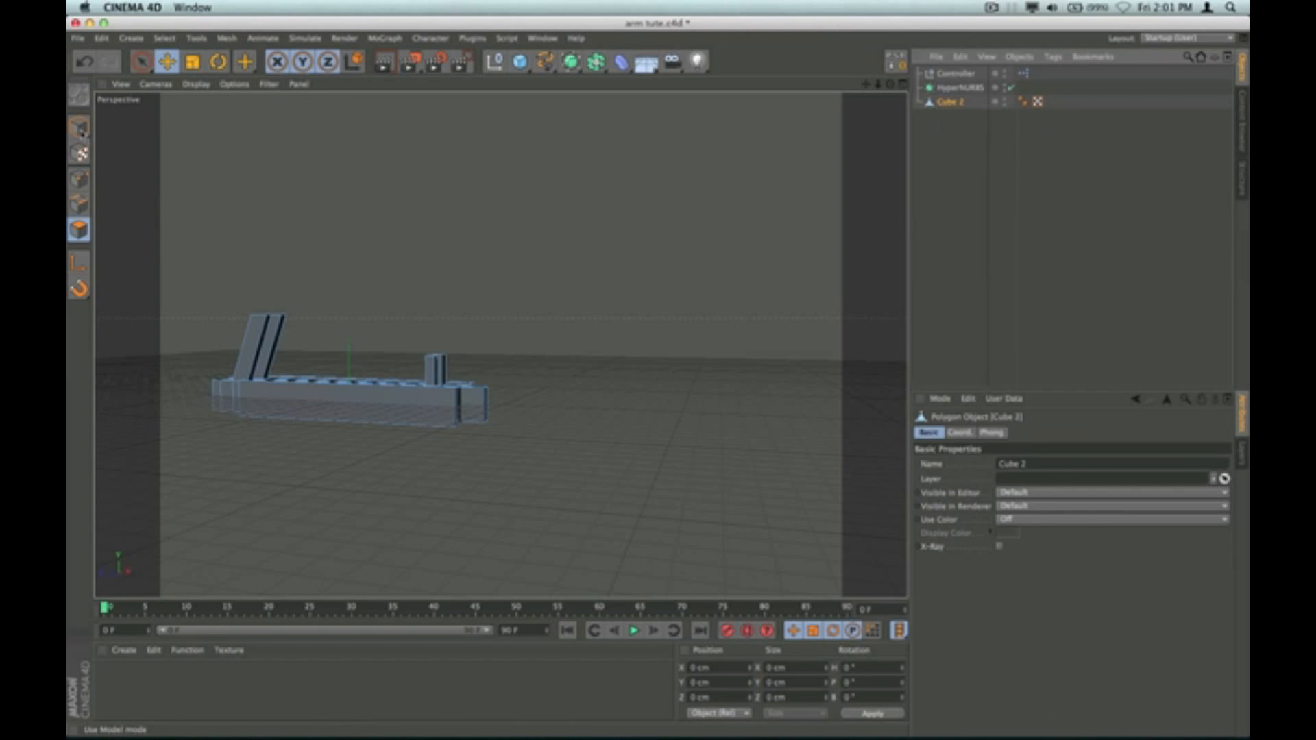
pyautogui.click(79, 127)
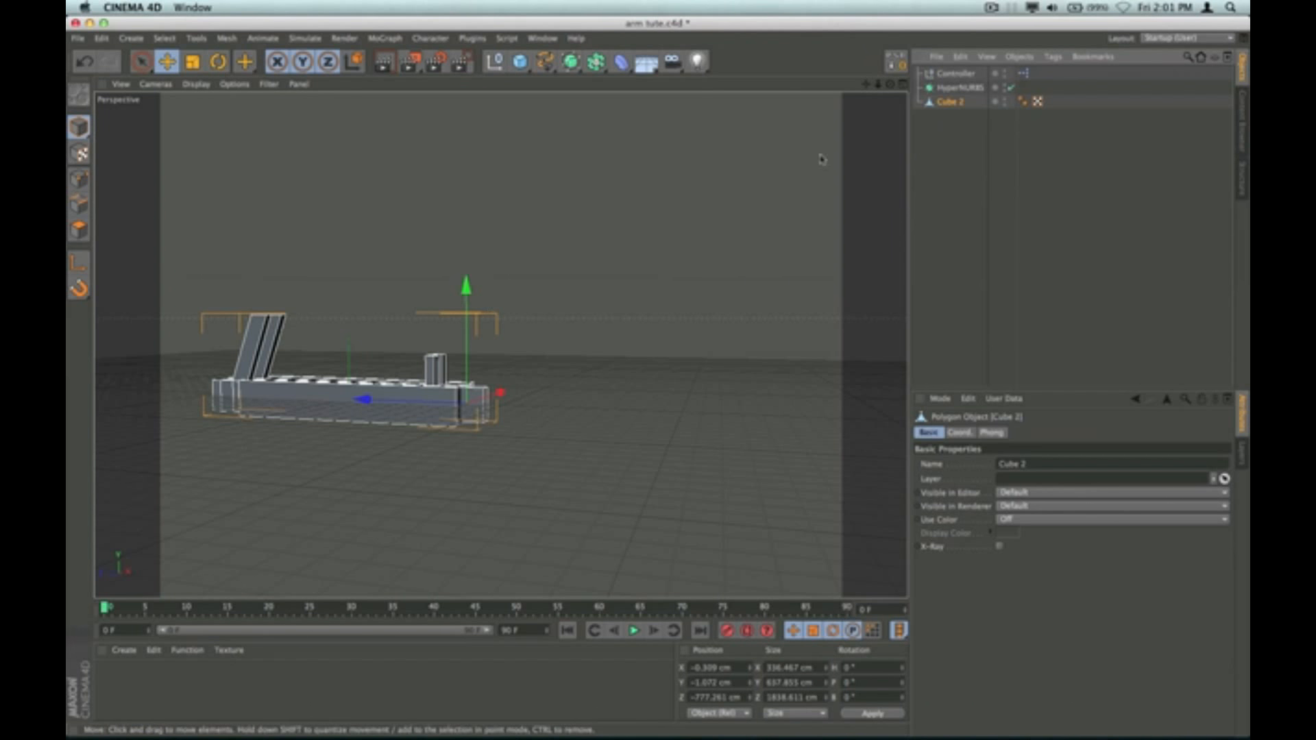
pyautogui.moveTo(891, 85); pyautogui.dragTo(500, 345)
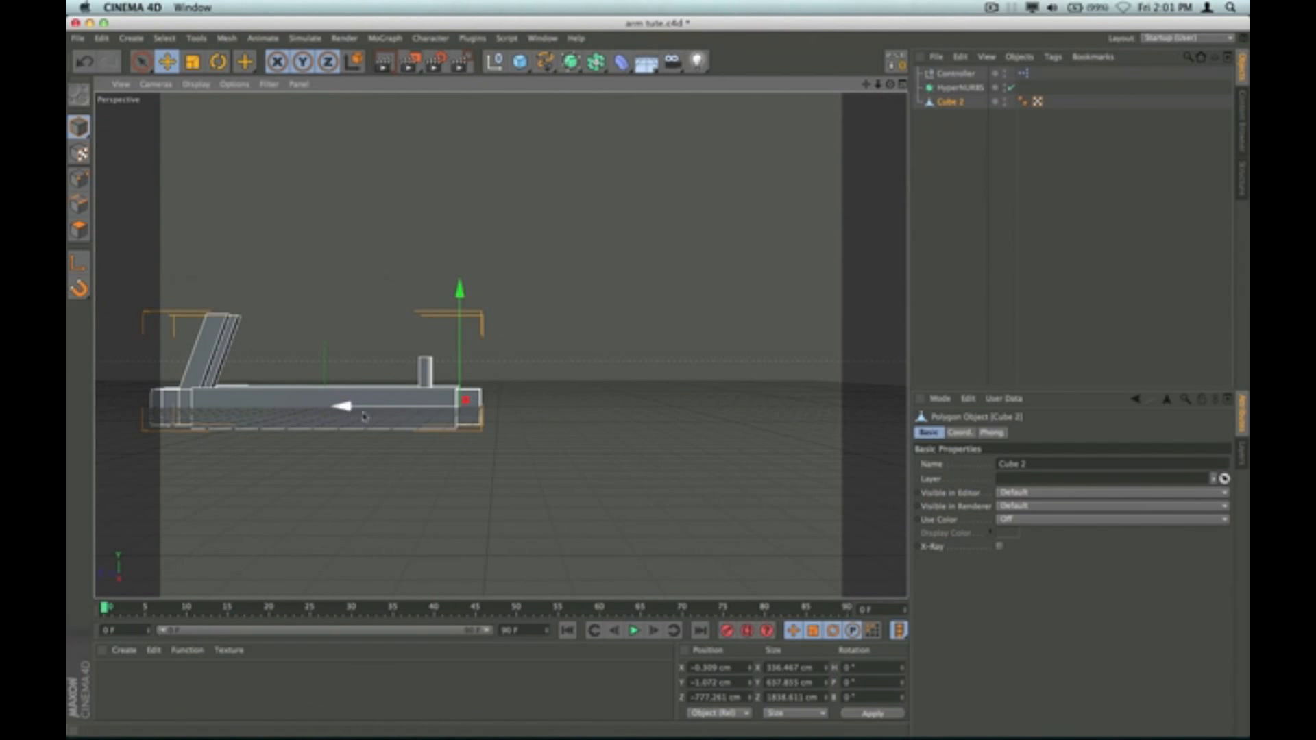
pyautogui.scroll(3, 471, 412)
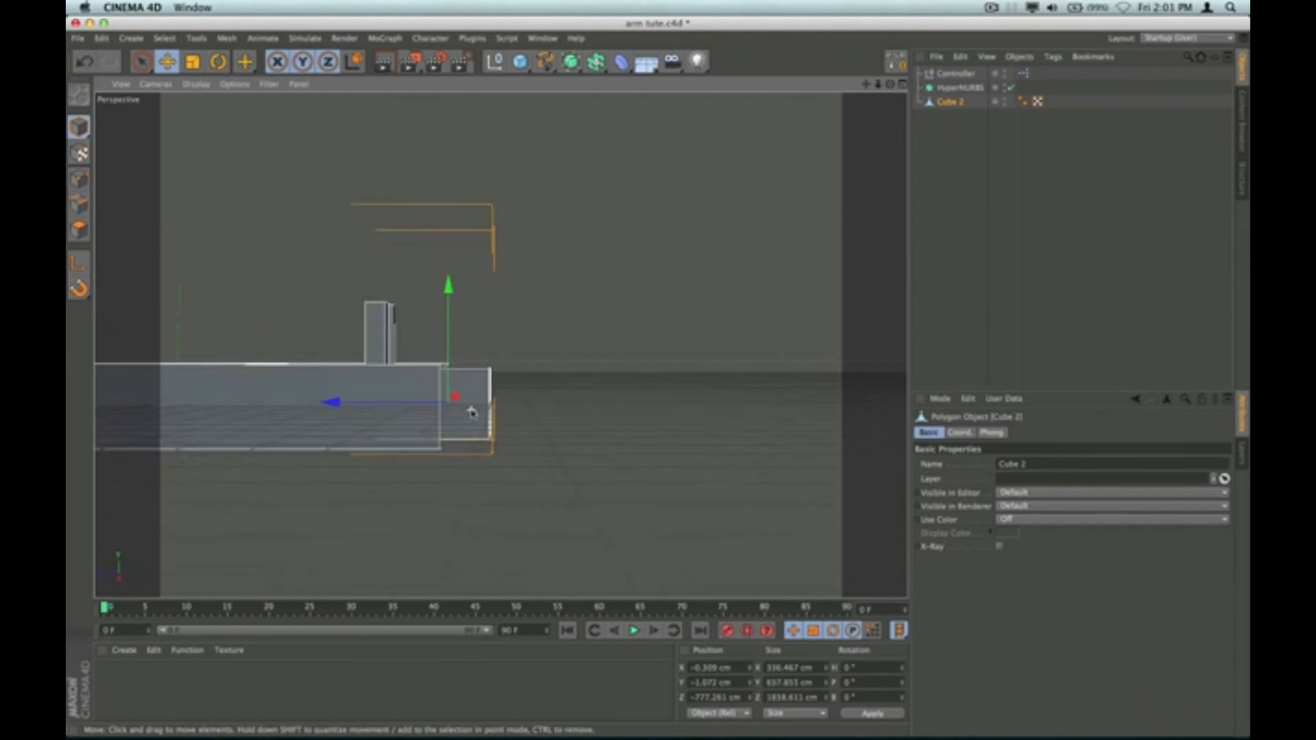
pyautogui.scroll(3, 472, 412)
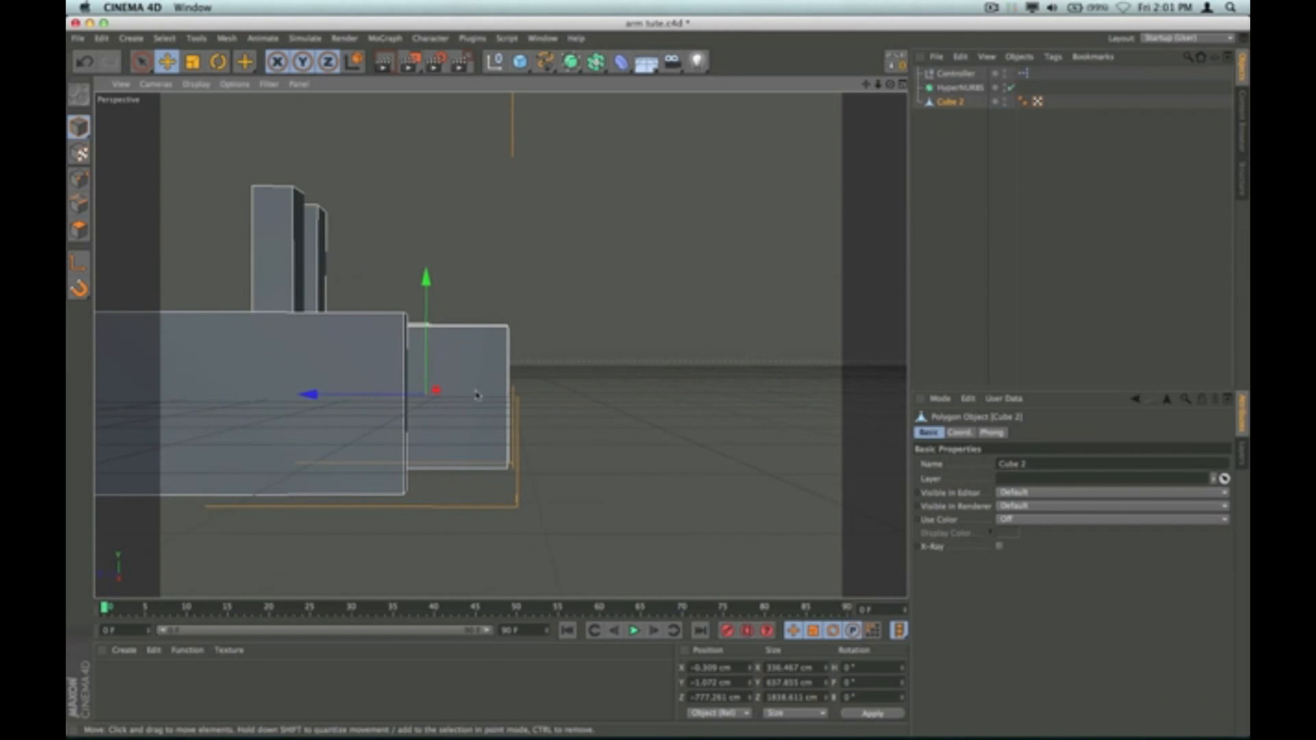
pyautogui.click(78, 264)
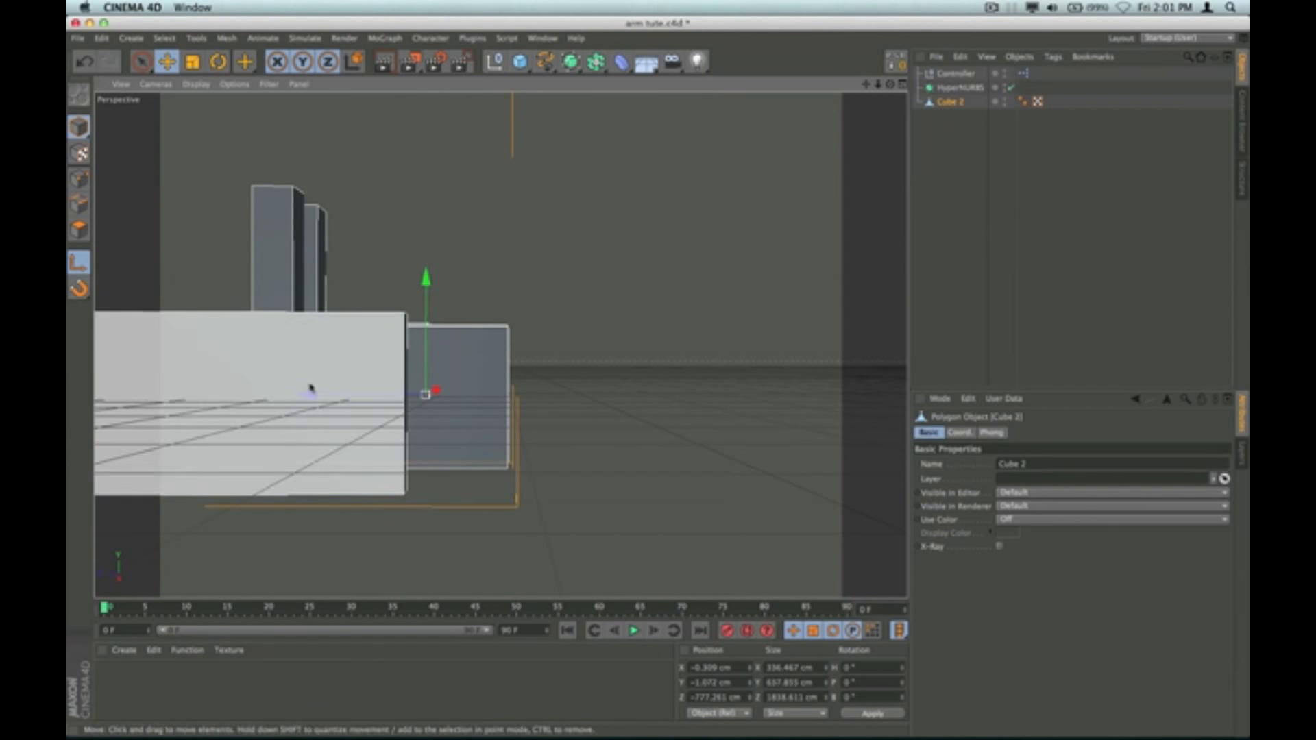
pyautogui.moveTo(303, 393); pyautogui.dragTo(359, 403)
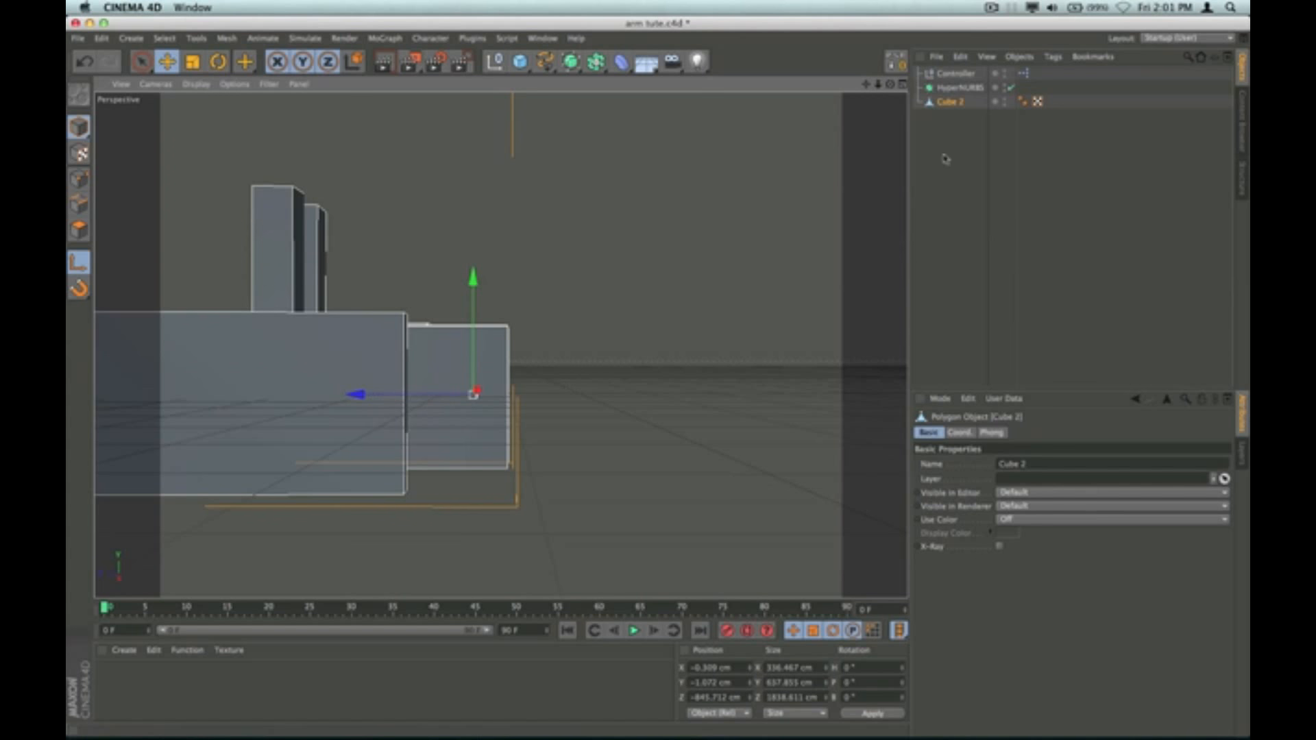
# Step: Align the HyperNURBS axis with Cube 2 by parenting it under Cube 2 and resetting its PSR, and nest Cube 2 back inside the HyperNURBS
pyautogui.click(958, 130)
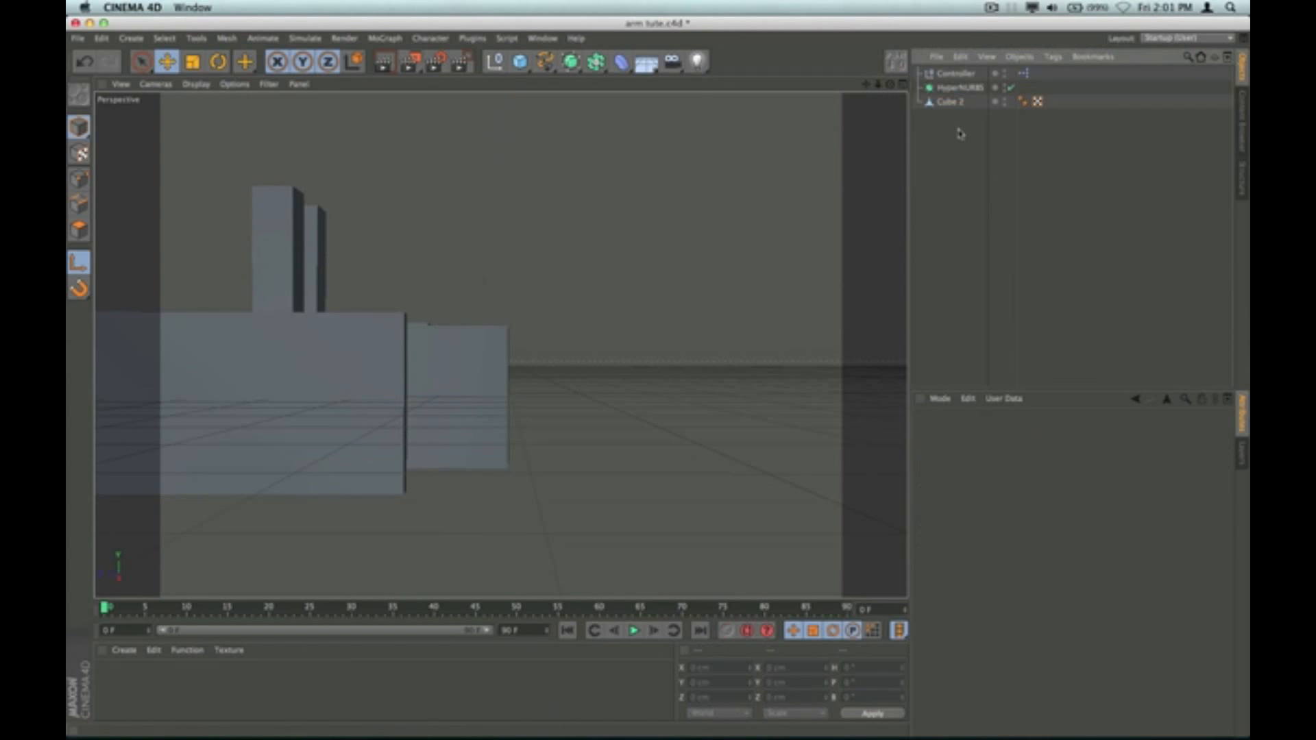
pyautogui.moveTo(949, 90); pyautogui.dragTo(954, 105)
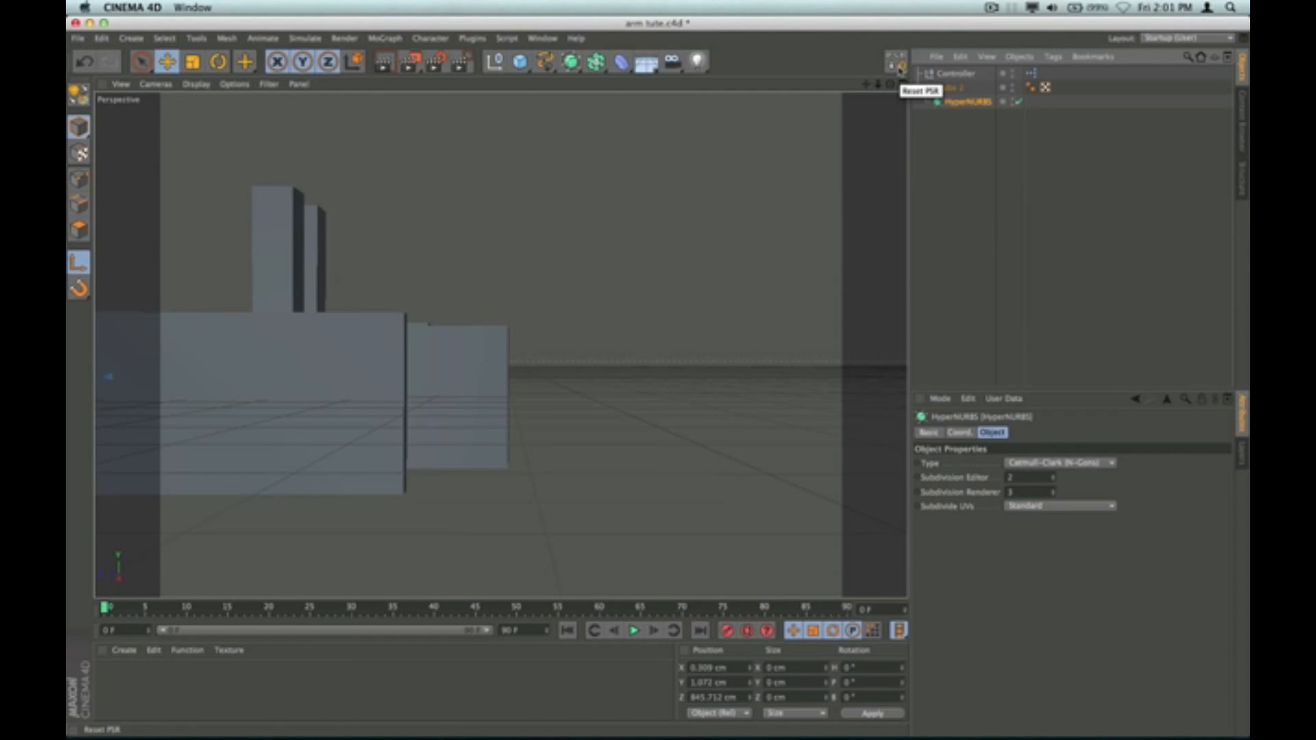
pyautogui.click(900, 69)
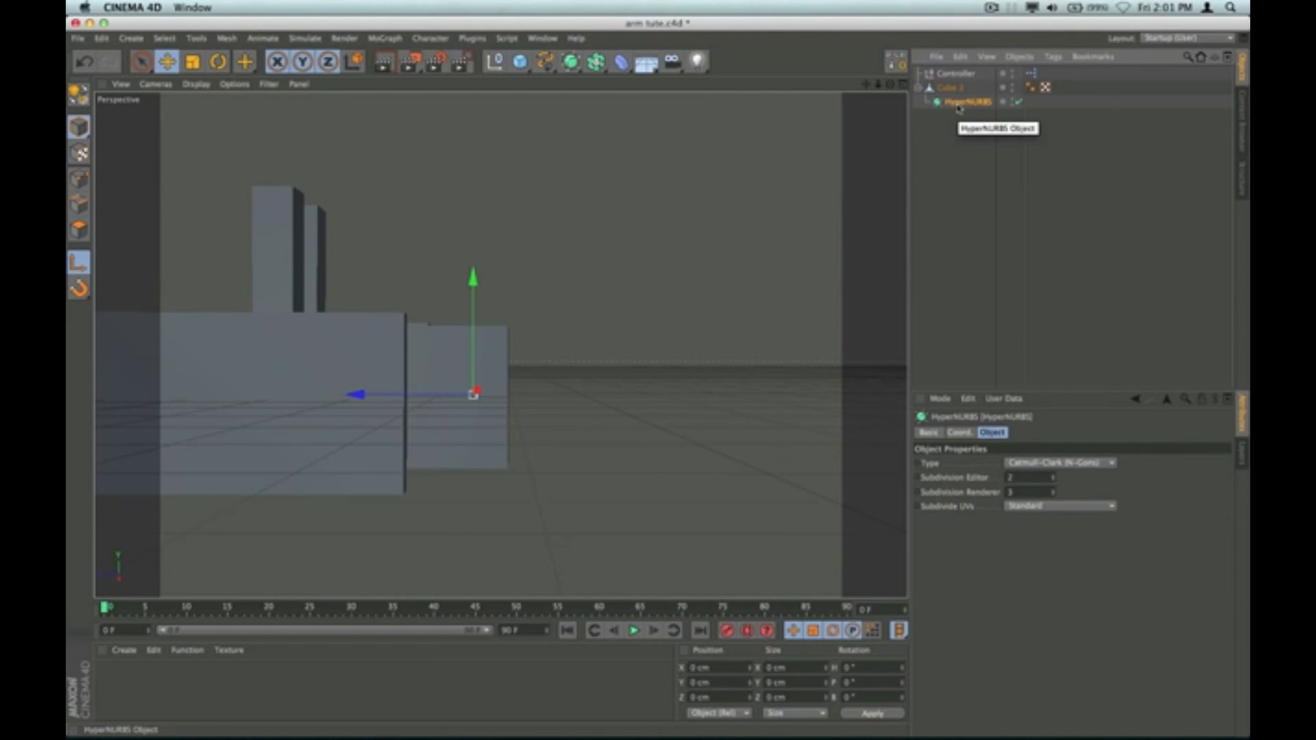
pyautogui.moveTo(960, 105)
pyautogui.mouseDown()
pyautogui.moveTo(951, 128)
pyautogui.moveTo(951, 103)
pyautogui.mouseUp()
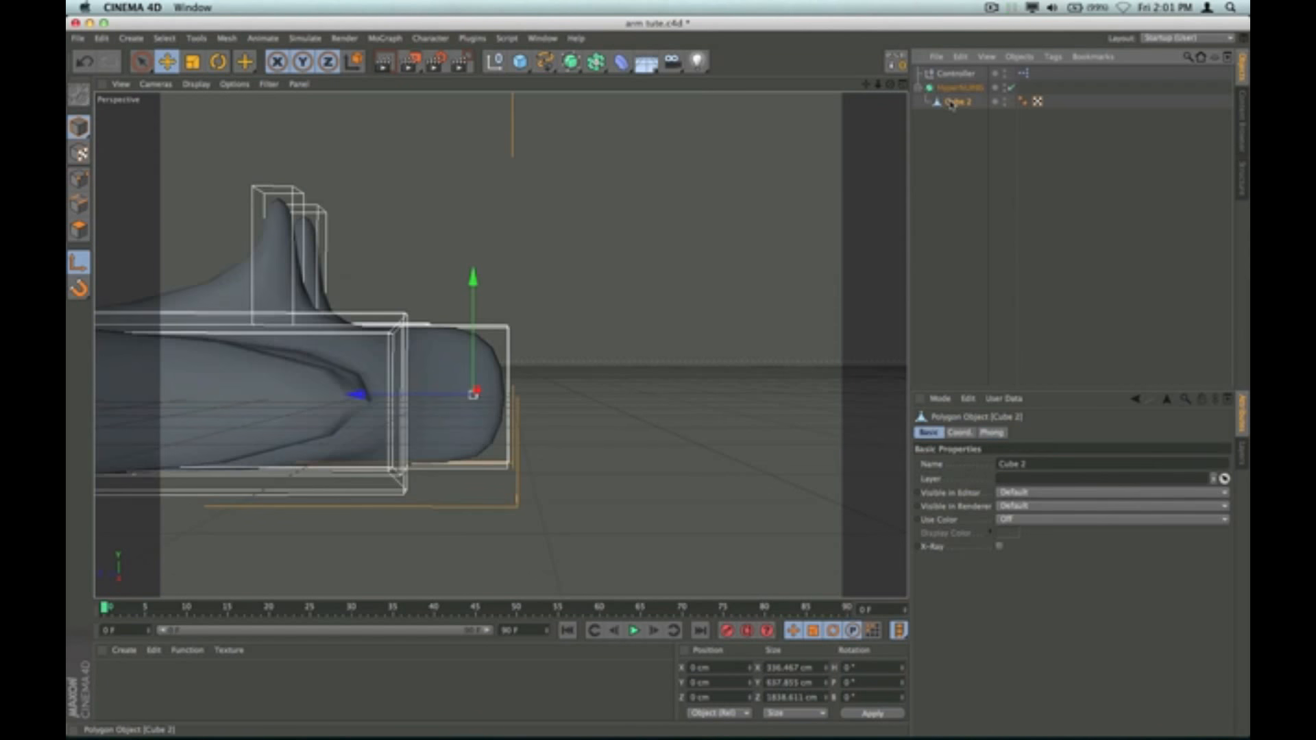
pyautogui.scroll(-3, 691, 275)
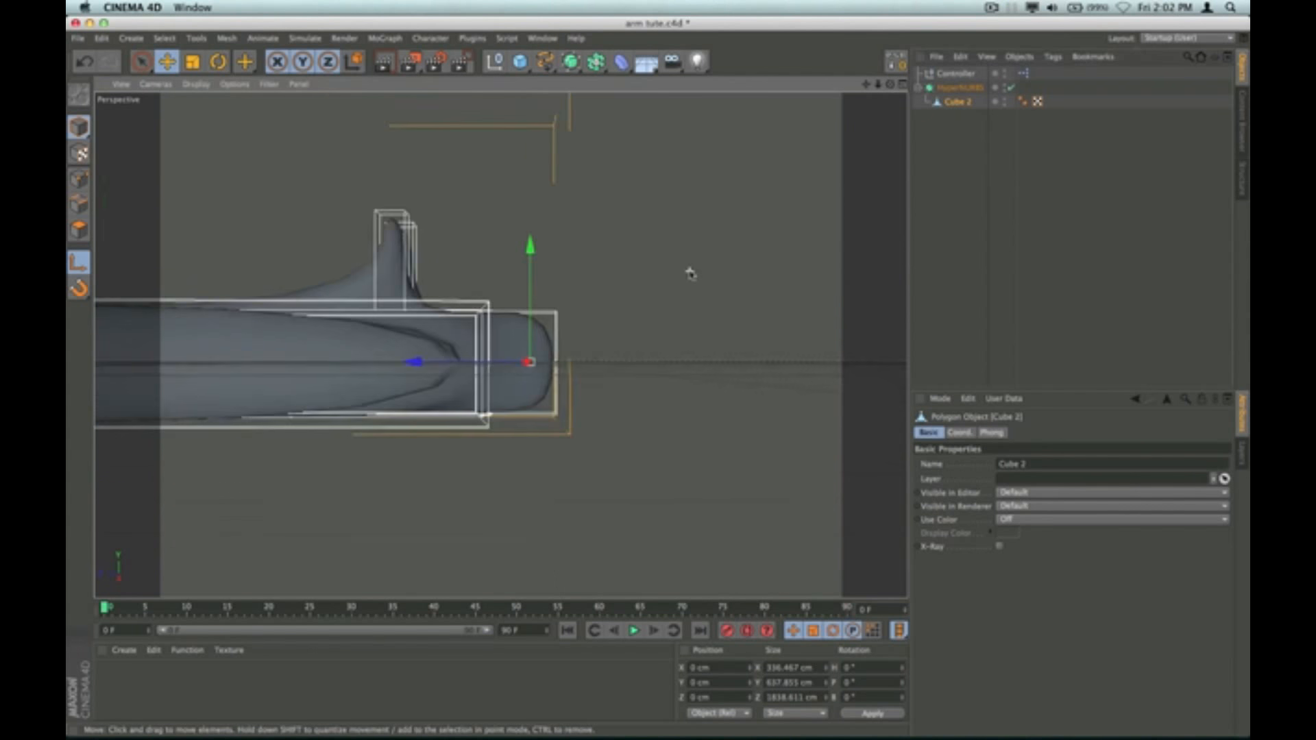
pyautogui.scroll(-3, 691, 274)
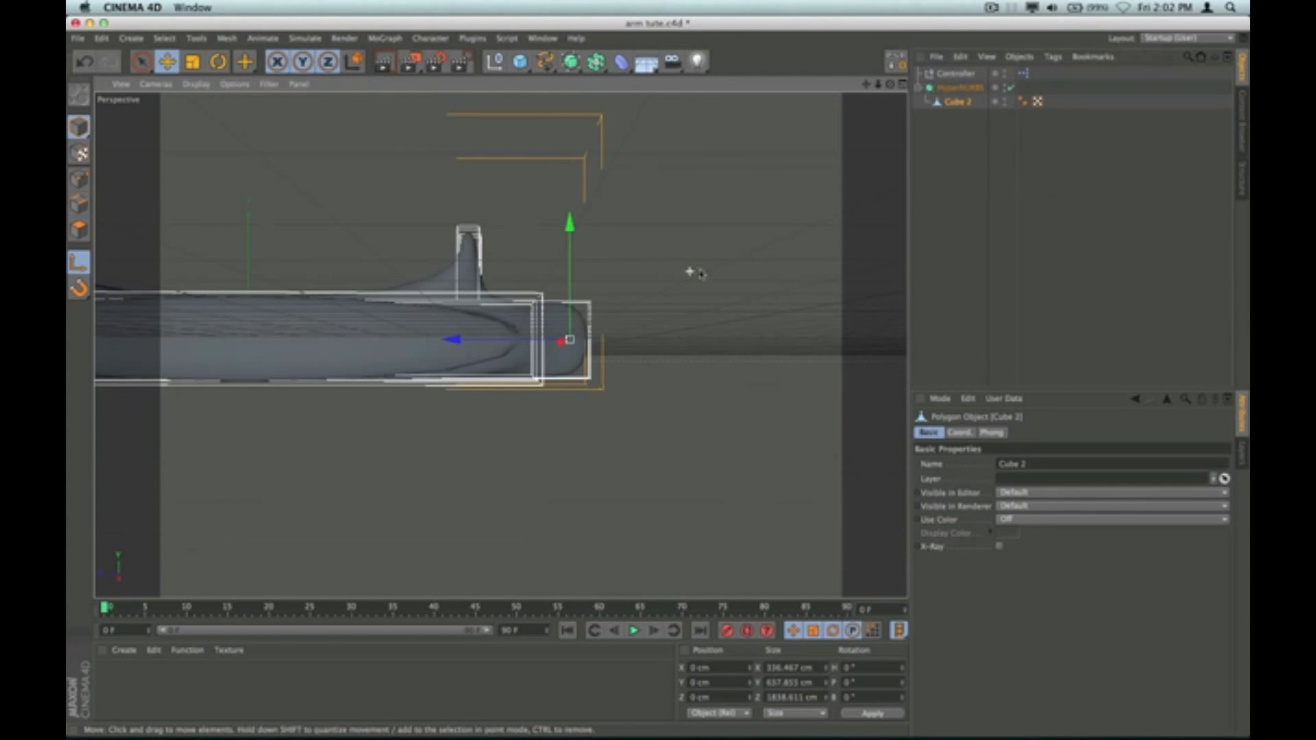
pyautogui.click(959, 89)
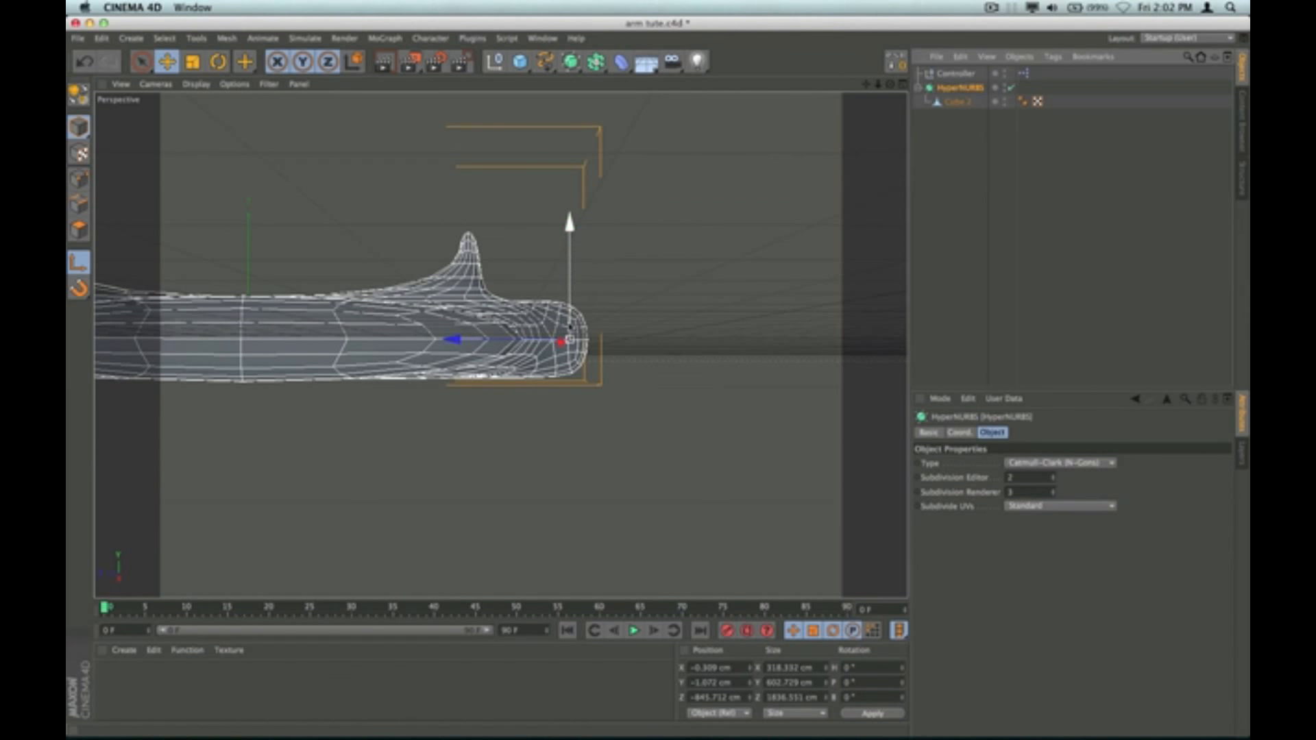
pyautogui.click(966, 198)
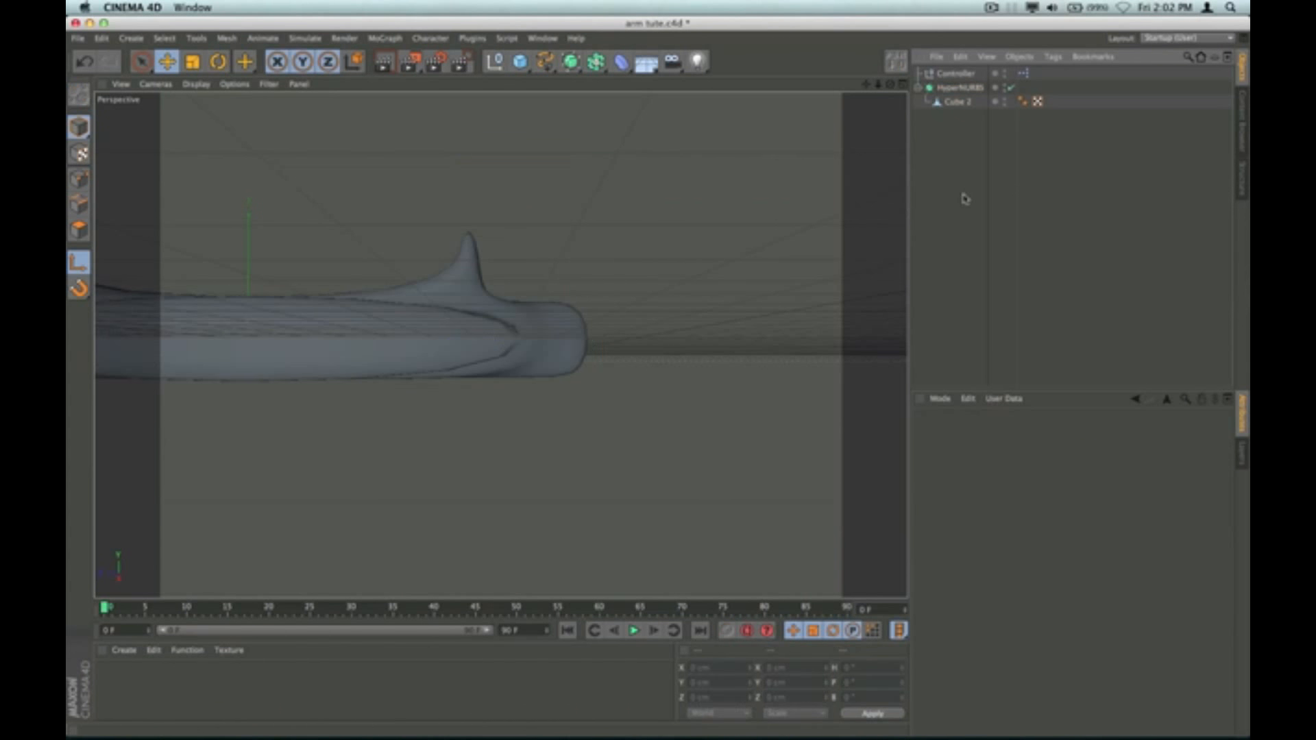
# Step: Duplicate Cube 2 to the root level, outside the HyperNURBS
pyautogui.click(958, 103)
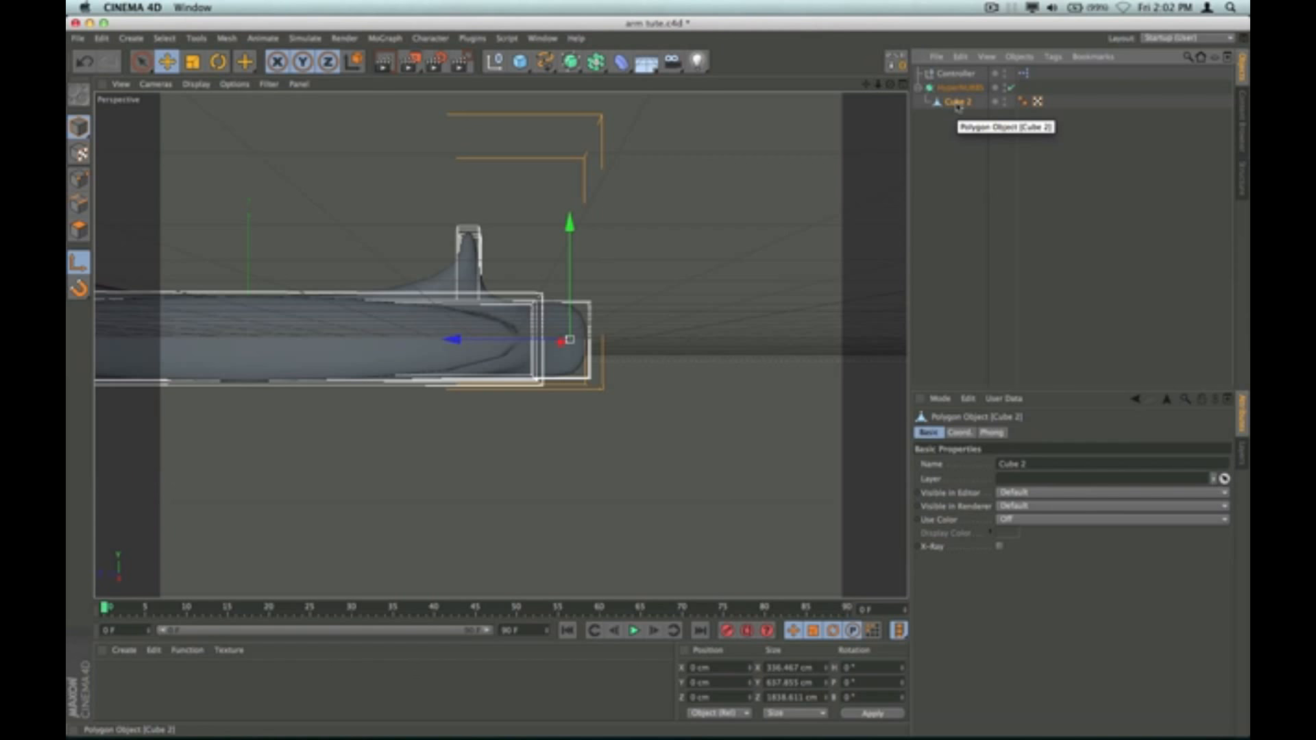
pyautogui.moveTo(959, 108); pyautogui.dragTo(947, 171)
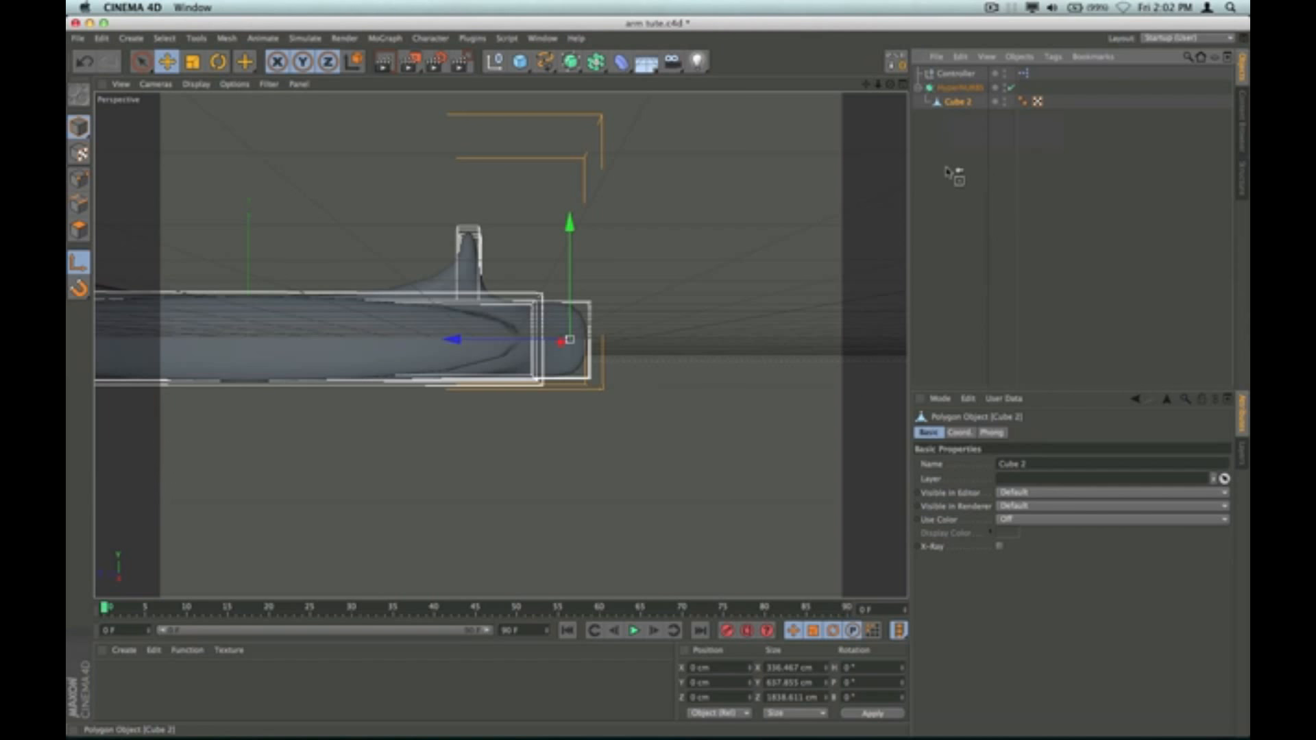
pyautogui.keyDown('ctrl'); pyautogui.moveTo(947, 168); pyautogui.dragTo(947, 169); pyautogui.keyUp('ctrl')
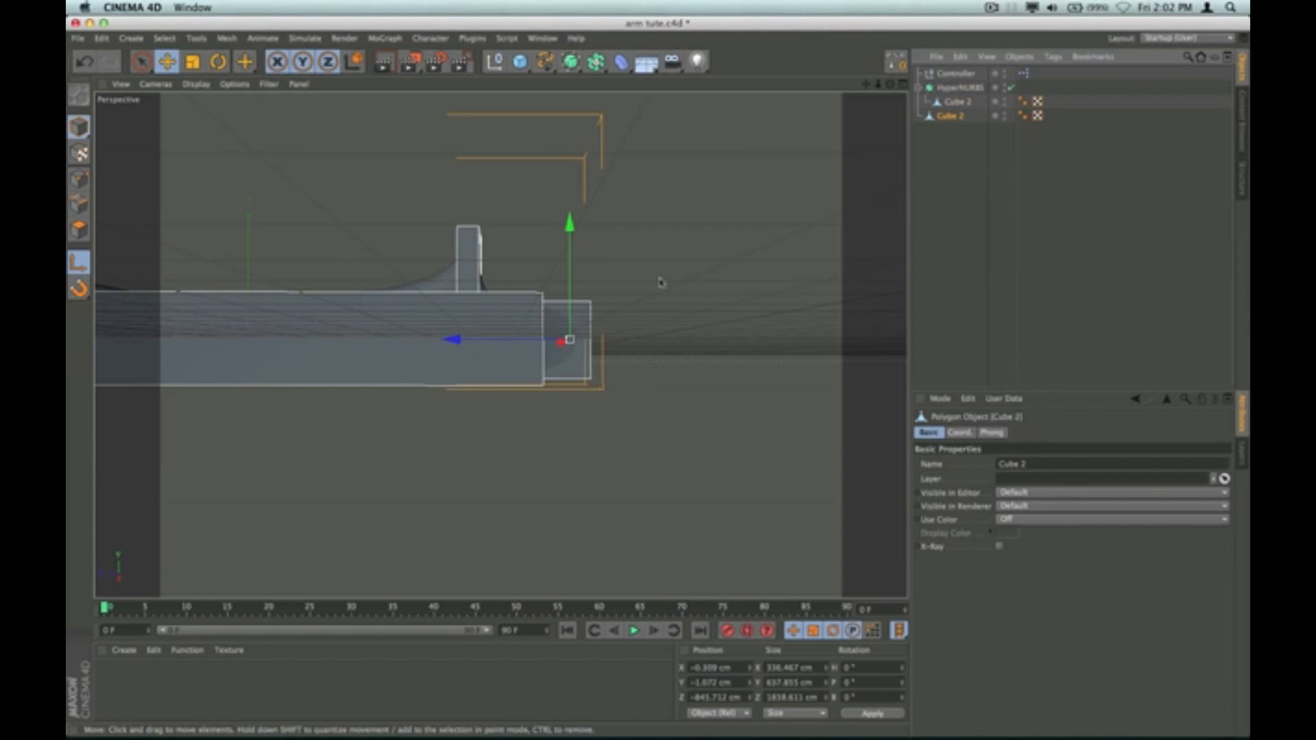
# Step: Turn off axis editing and move the Cube 2 duplicate along Z away from the original, to about -3107 cm
pyautogui.moveTo(456, 340); pyautogui.dragTo(808, 357)
pyautogui.hotkey('ctrl', 'z')
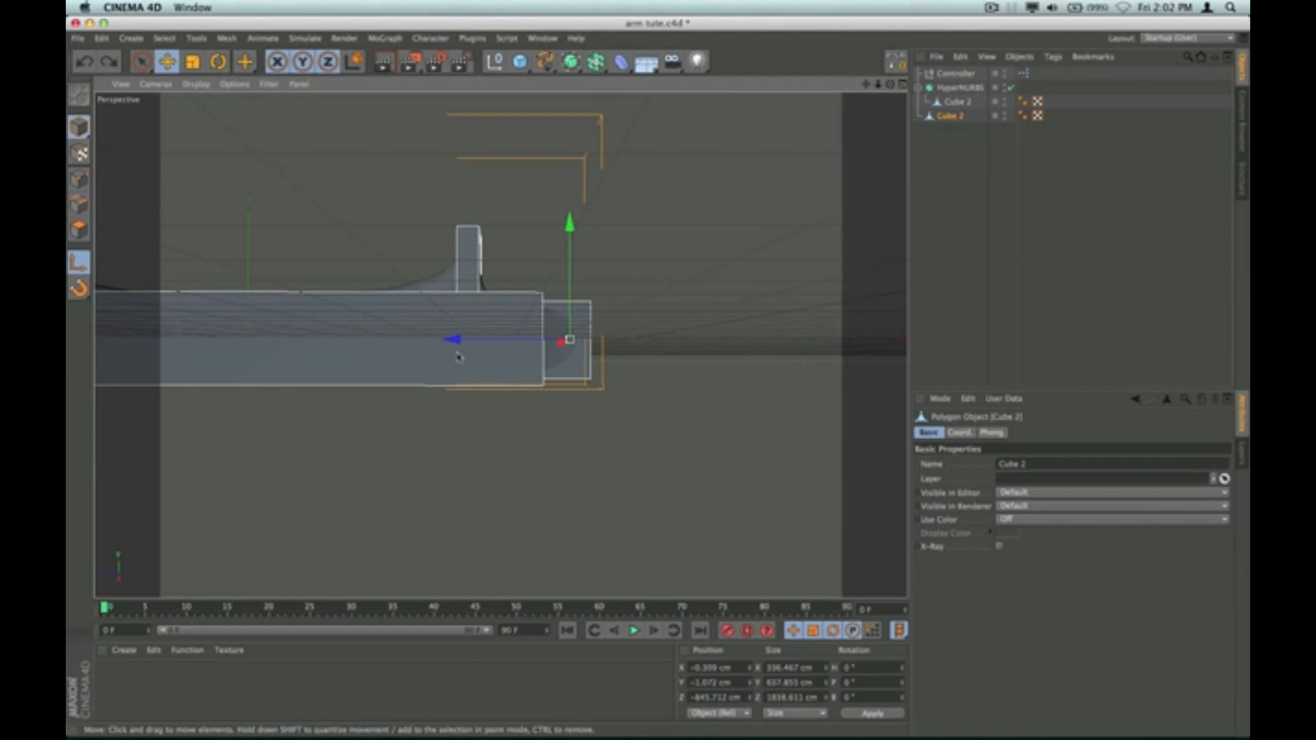
pyautogui.click(78, 262)
pyautogui.moveTo(452, 340); pyautogui.dragTo(830, 352)
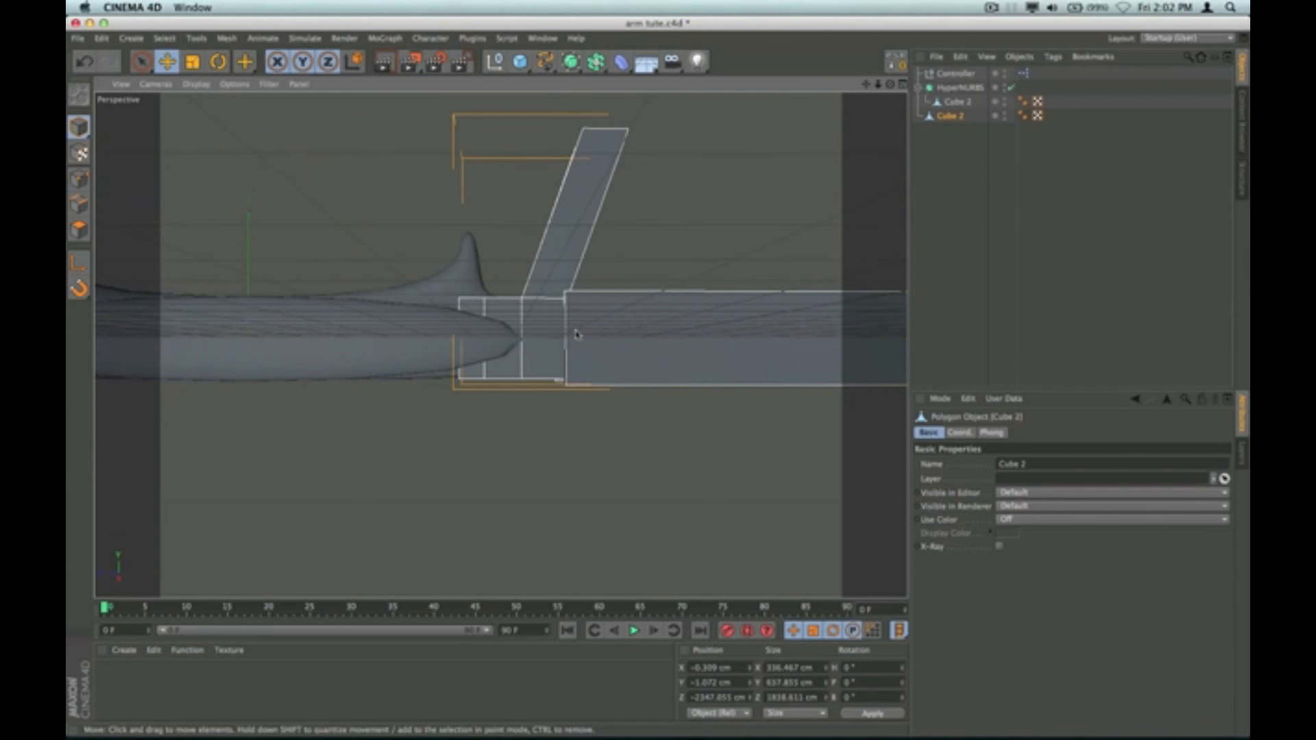
pyautogui.scroll(-5, 576, 334)
pyautogui.moveTo(867, 84); pyautogui.dragTo(868, 85)
pyautogui.moveTo(563, 346); pyautogui.dragTo(754, 353)
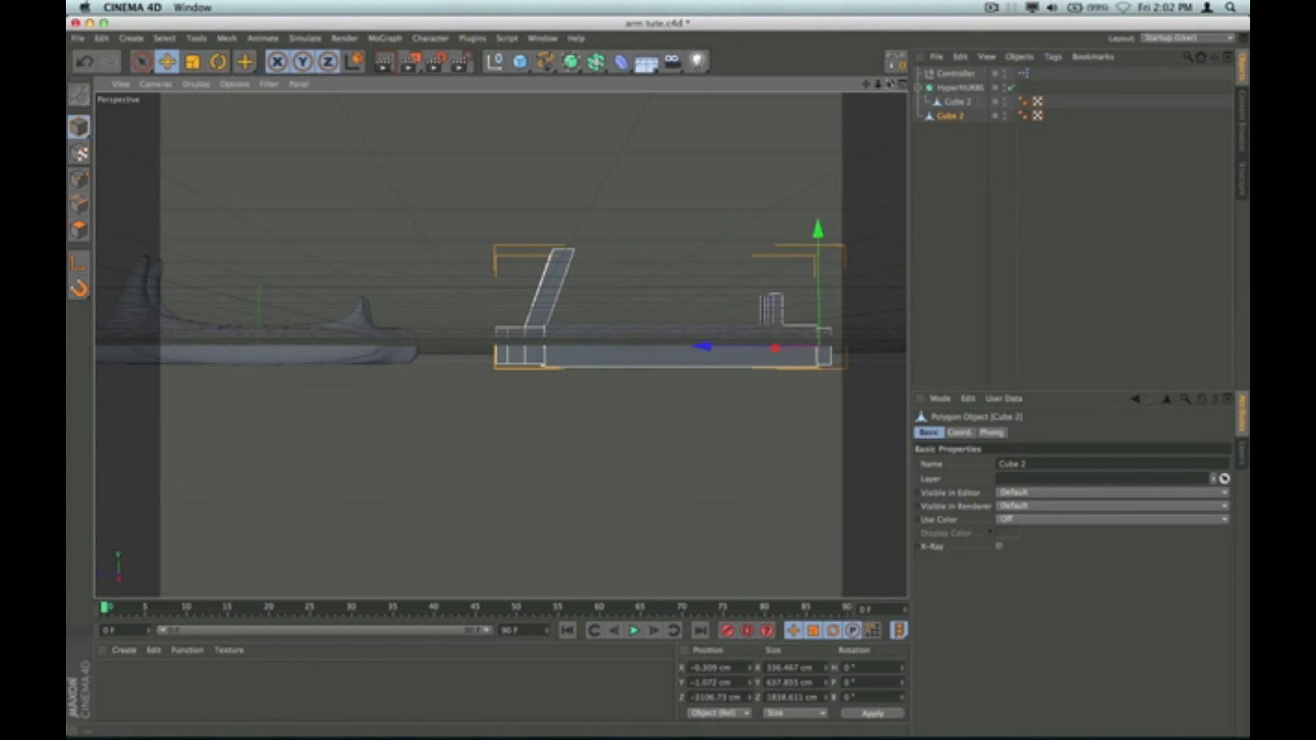
# Step: Delete the Cube 2 duplicate that sits outside the HyperNURBS
pyautogui.moveTo(891, 84)
pyautogui.mouseDown()
pyautogui.moveTo(866, 85)
pyautogui.moveTo(891, 85)
pyautogui.mouseUp()
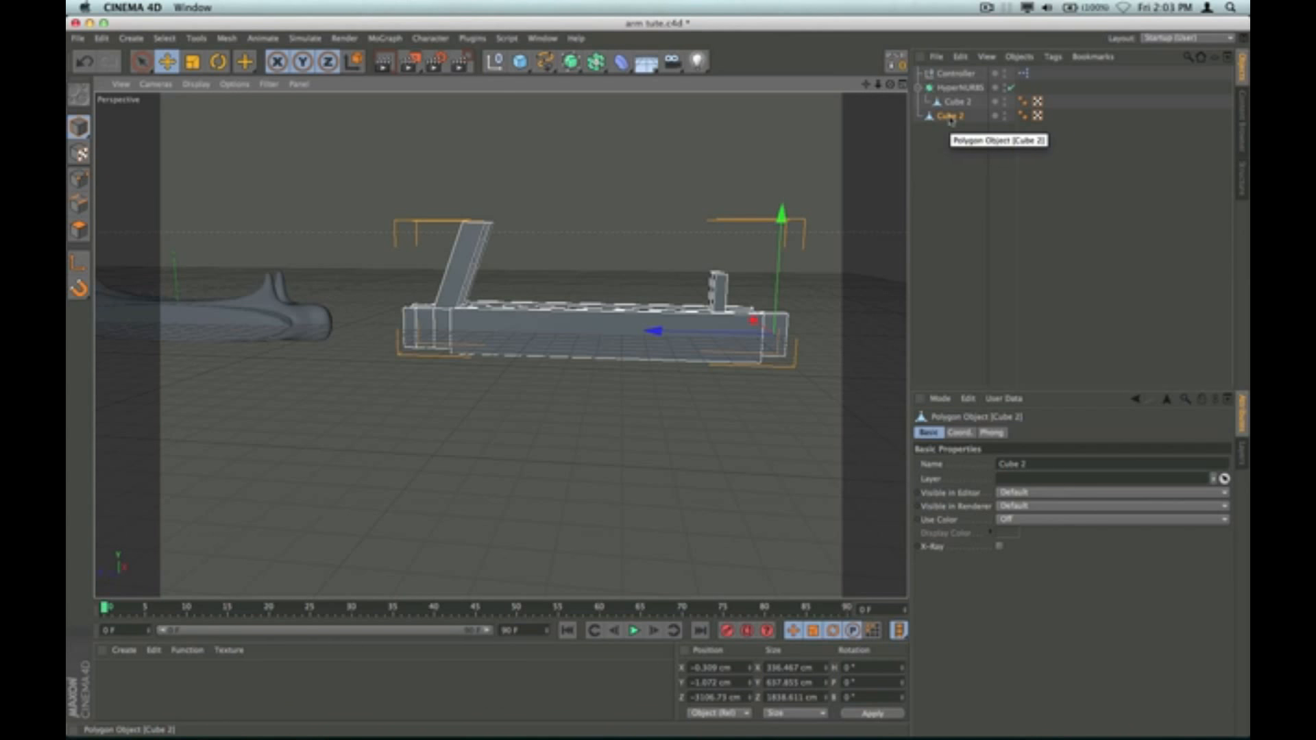
pyautogui.press('Delete')
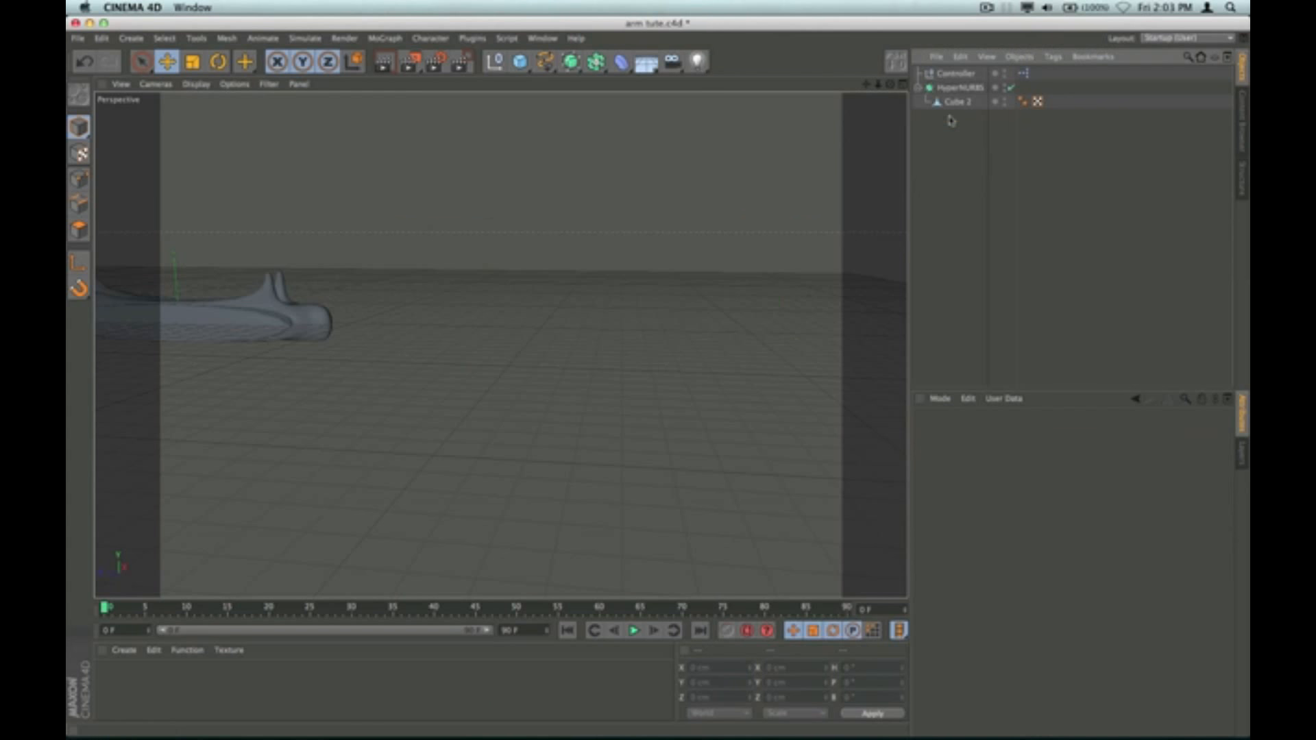
# Step: Add a cube beyond the arm's end joint at about Z -1914 cm and lengthen it to about 415 cm along Z
pyautogui.click(520, 62)
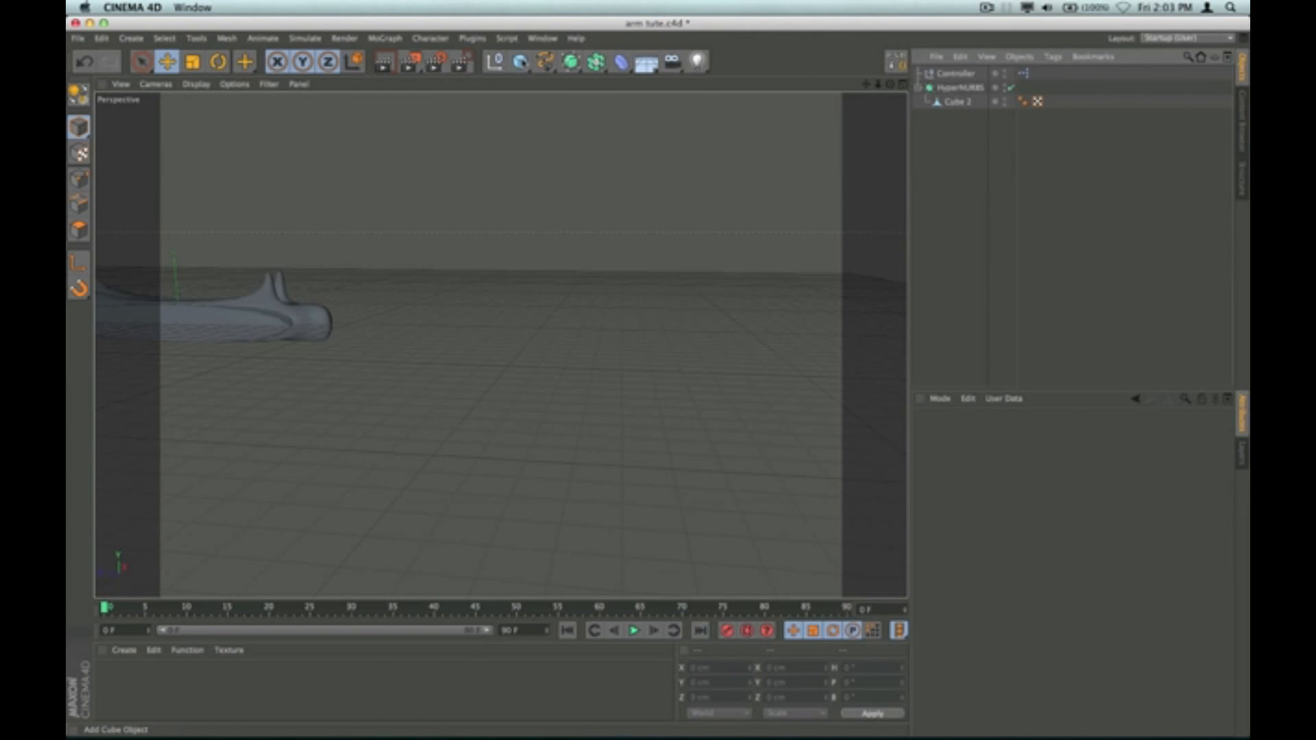
pyautogui.moveTo(115, 318); pyautogui.dragTo(487, 330)
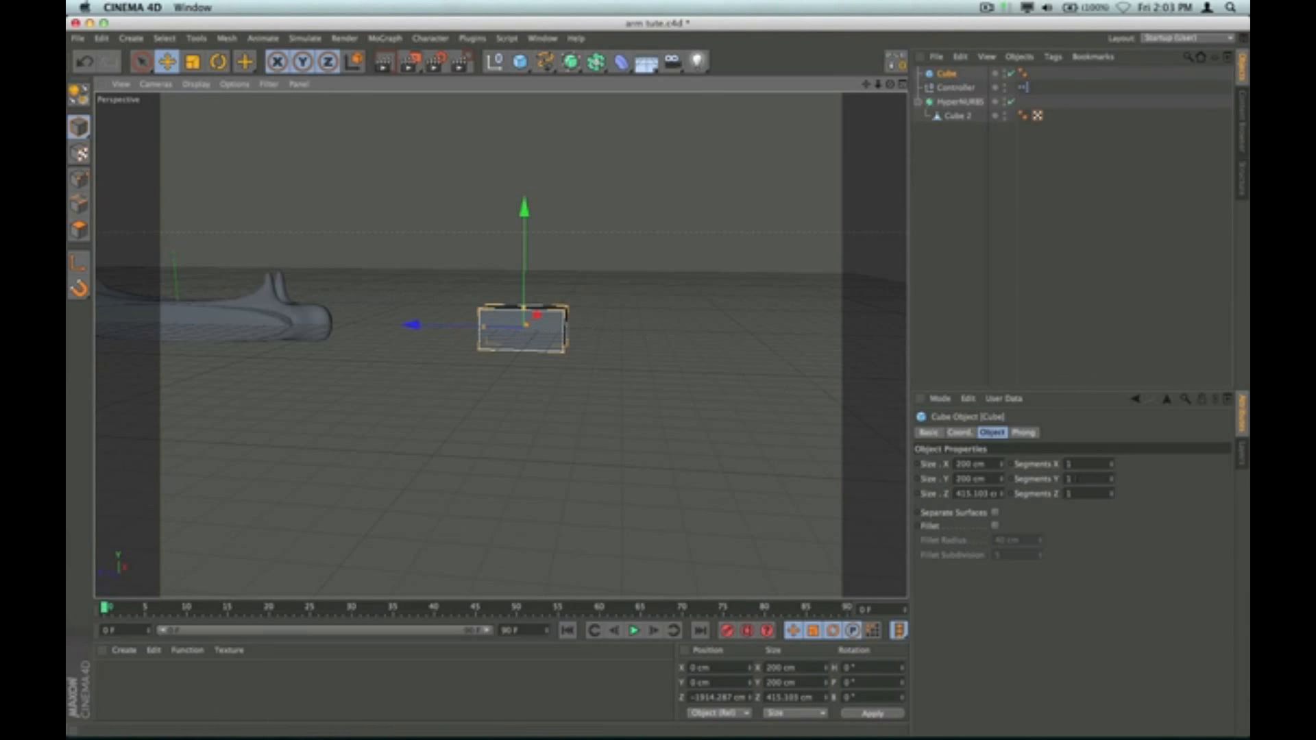
# Step: Set the new cube's X segments to 3
pyautogui.click(1112, 463)
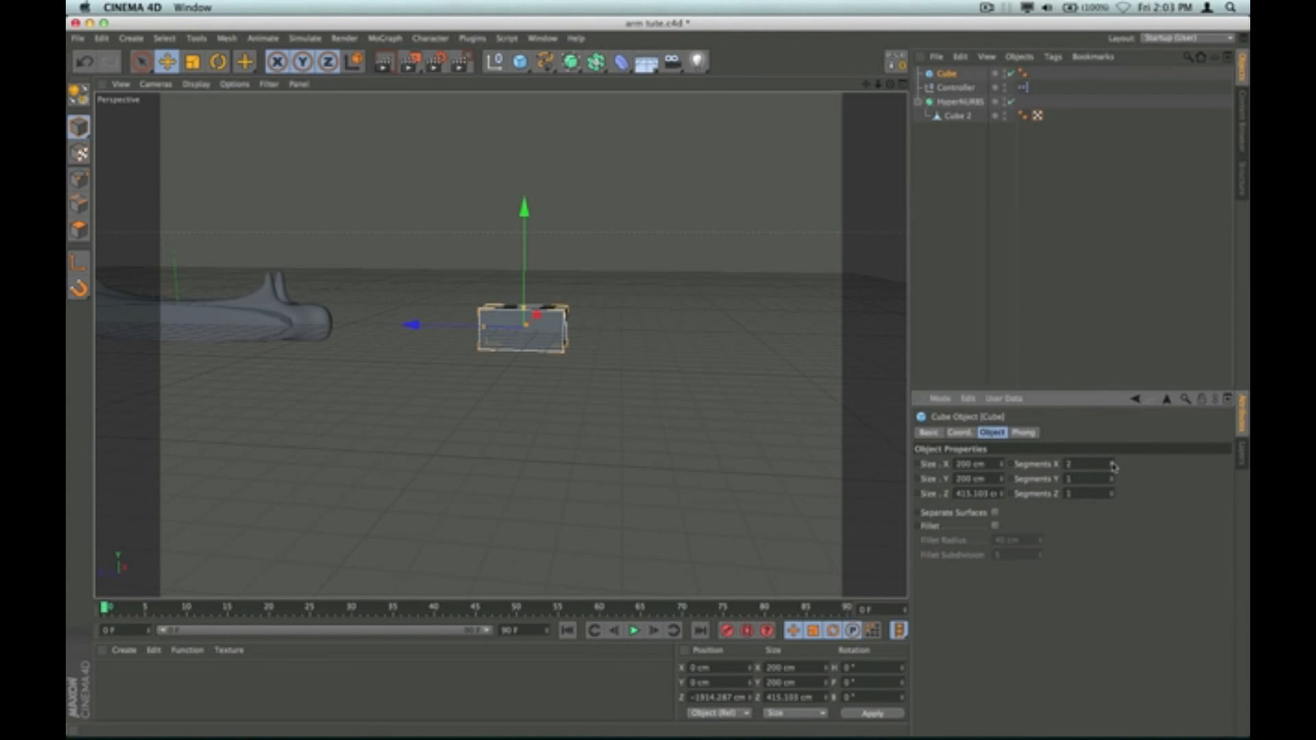
pyautogui.click(1113, 464)
pyautogui.moveTo(890, 84); pyautogui.dragTo(857, 103)
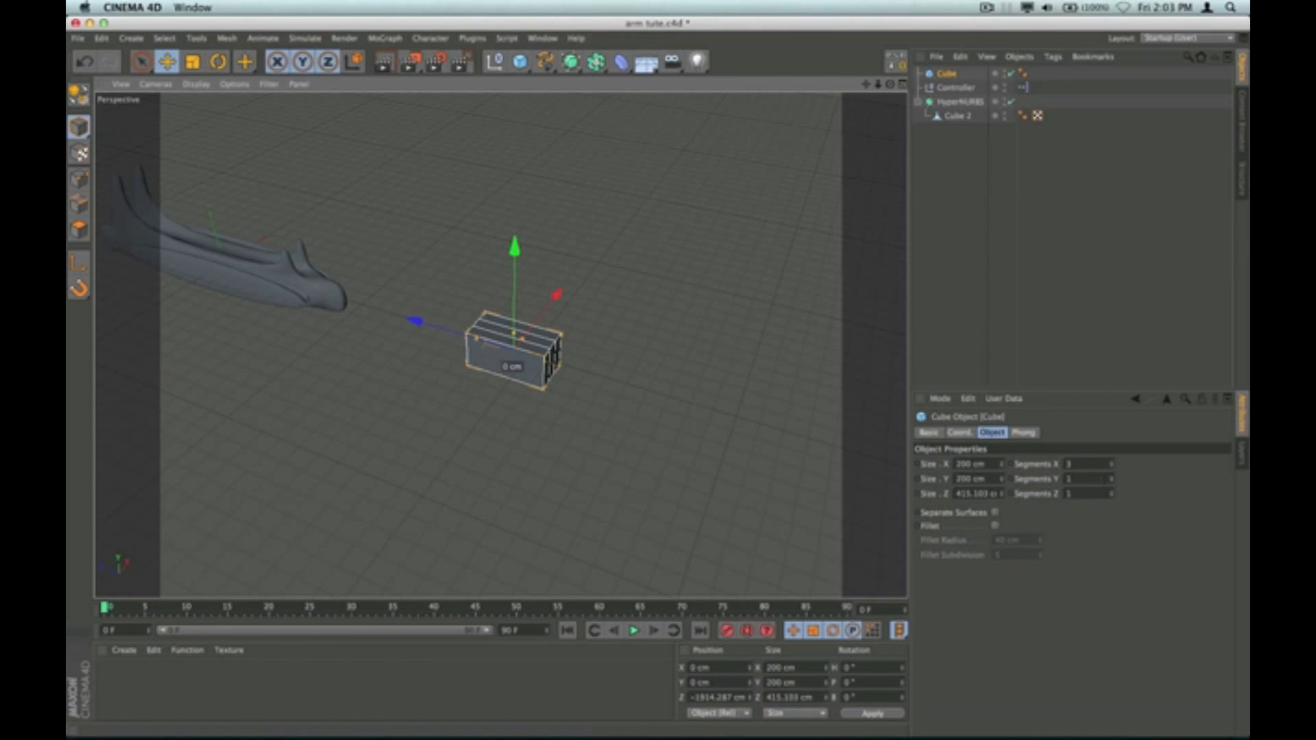
# Step: Try 5 segments along the new cube's X axis and return to 3
pyautogui.click(1112, 464)
pyautogui.click(1112, 464)
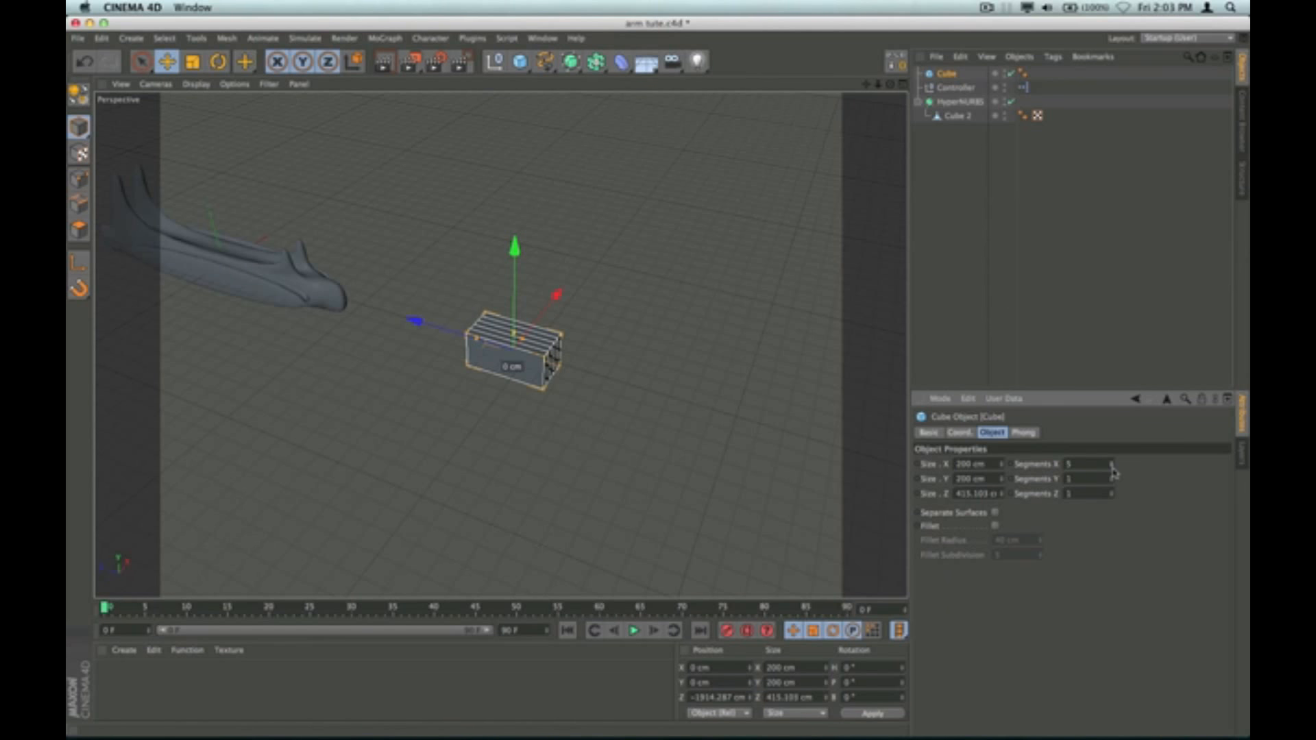
pyautogui.click(1112, 468)
pyautogui.click(1112, 468)
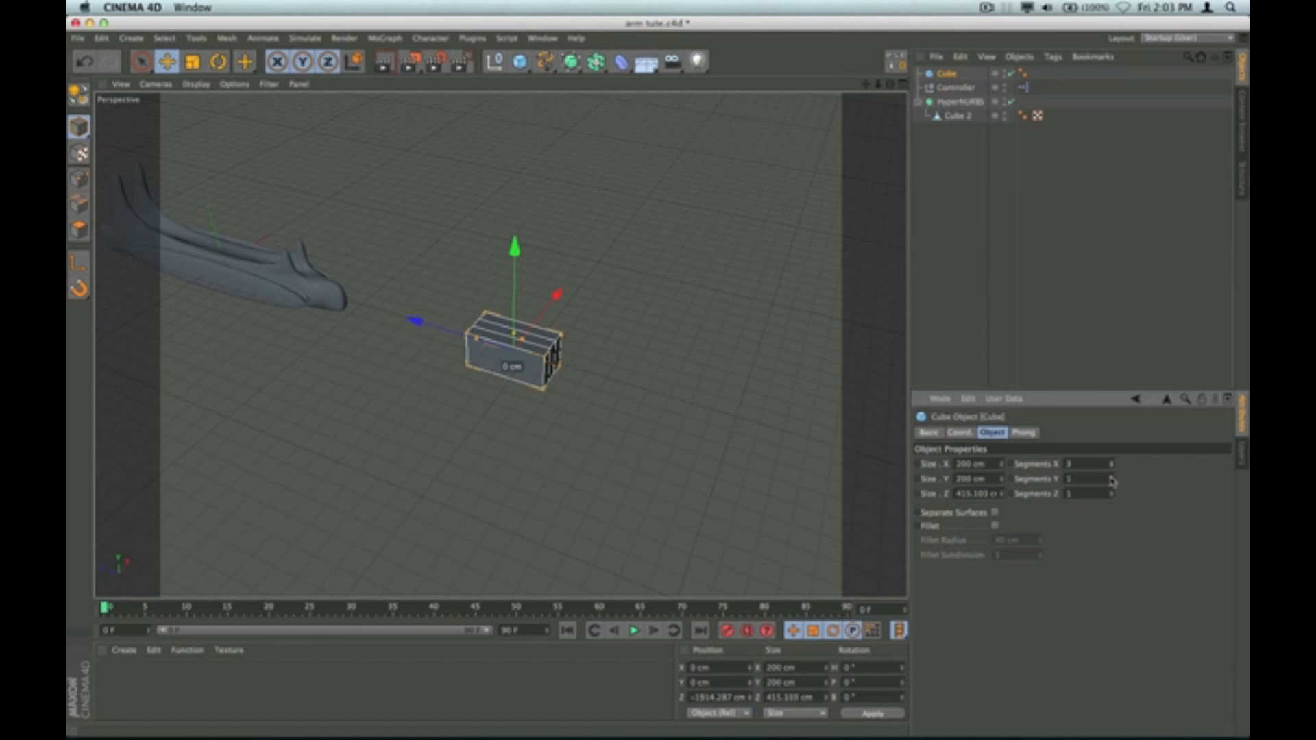
# Step: Set the new cube's Z segments to 3, keeping a single segment along Y
pyautogui.click(1112, 479)
pyautogui.click(1112, 483)
pyautogui.click(1112, 491)
pyautogui.click(1112, 491)
pyautogui.moveTo(410, 737)
pyautogui.click(226, 637)
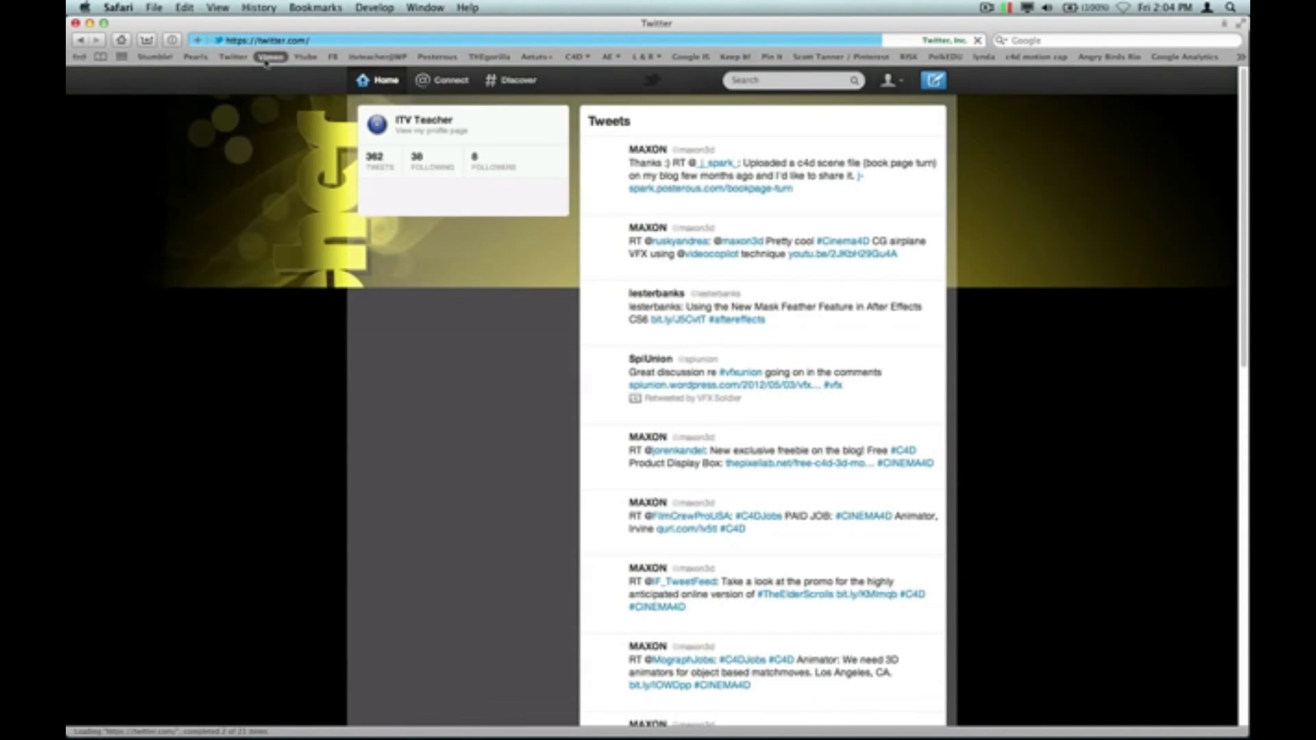
pyautogui.click(271, 57)
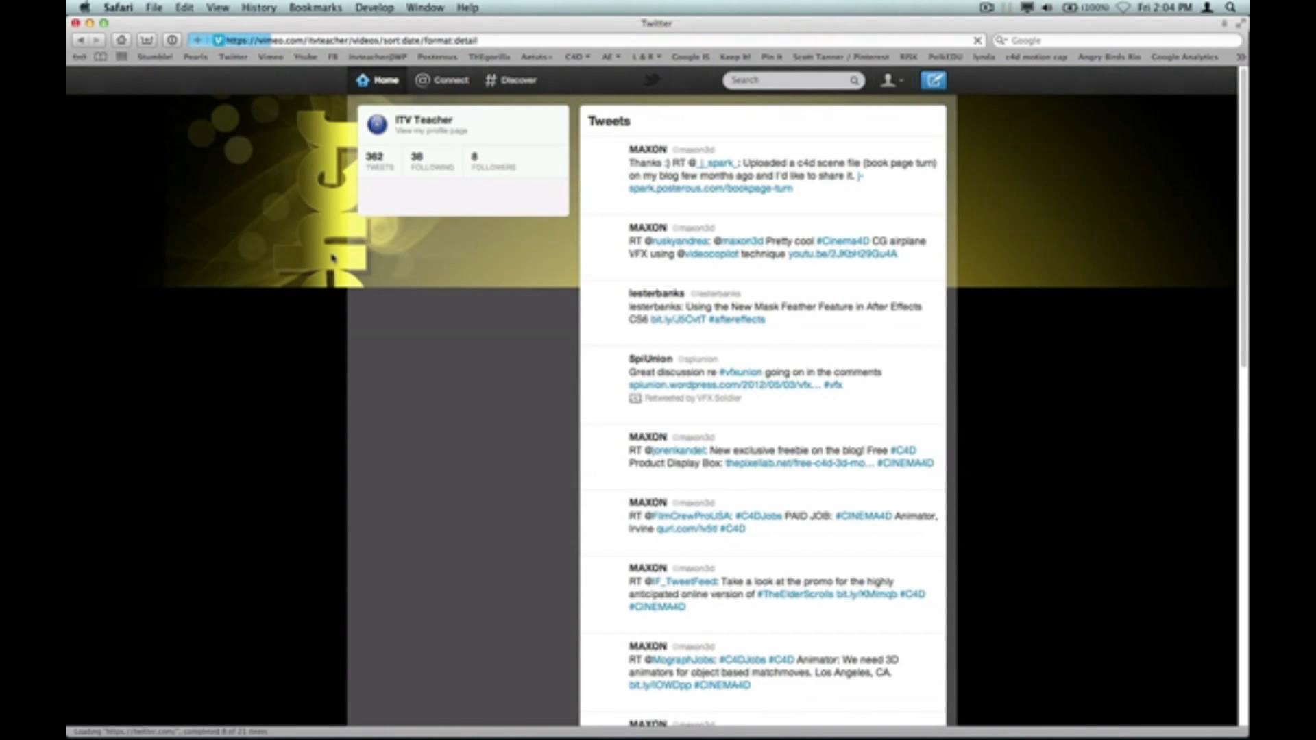
pyautogui.click(89, 23)
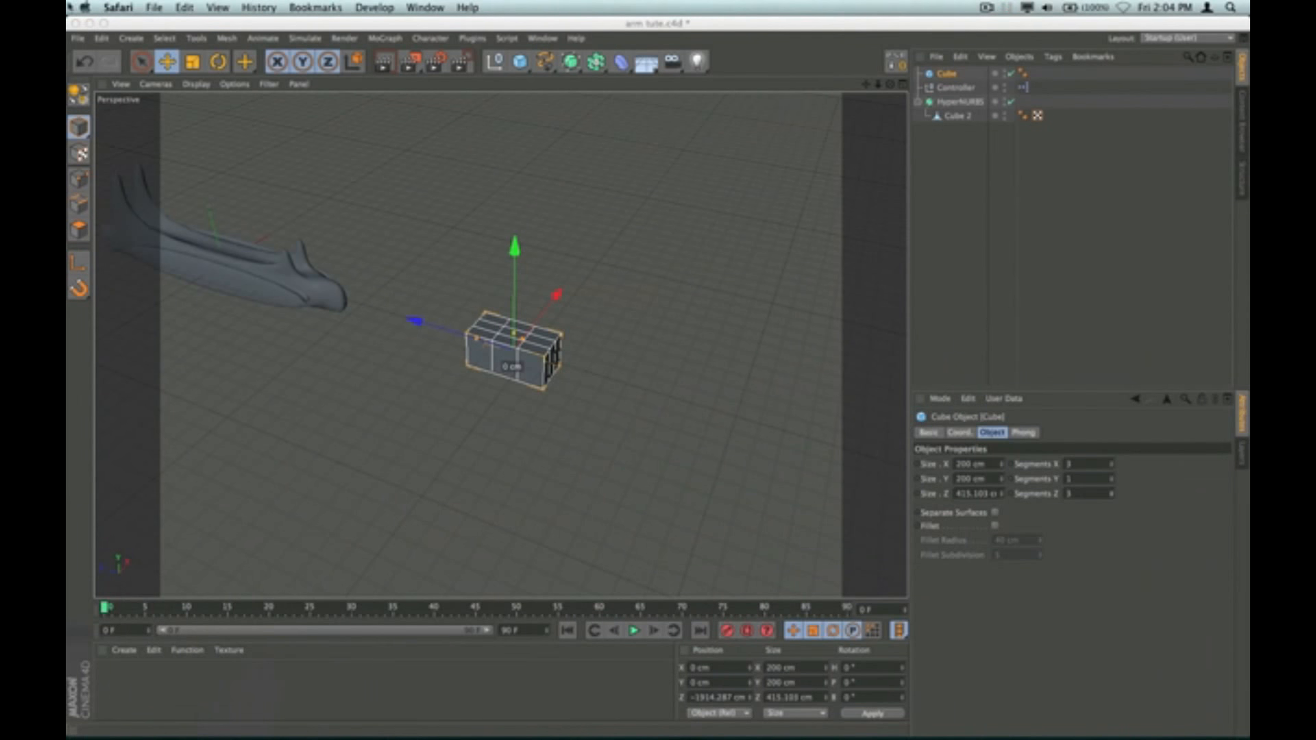
# Step: Open arm tute_0001.c4d from the desktop and future arm_0010.c4d from the Robot arm folder as reference scenes
pyautogui.click(90, 24)
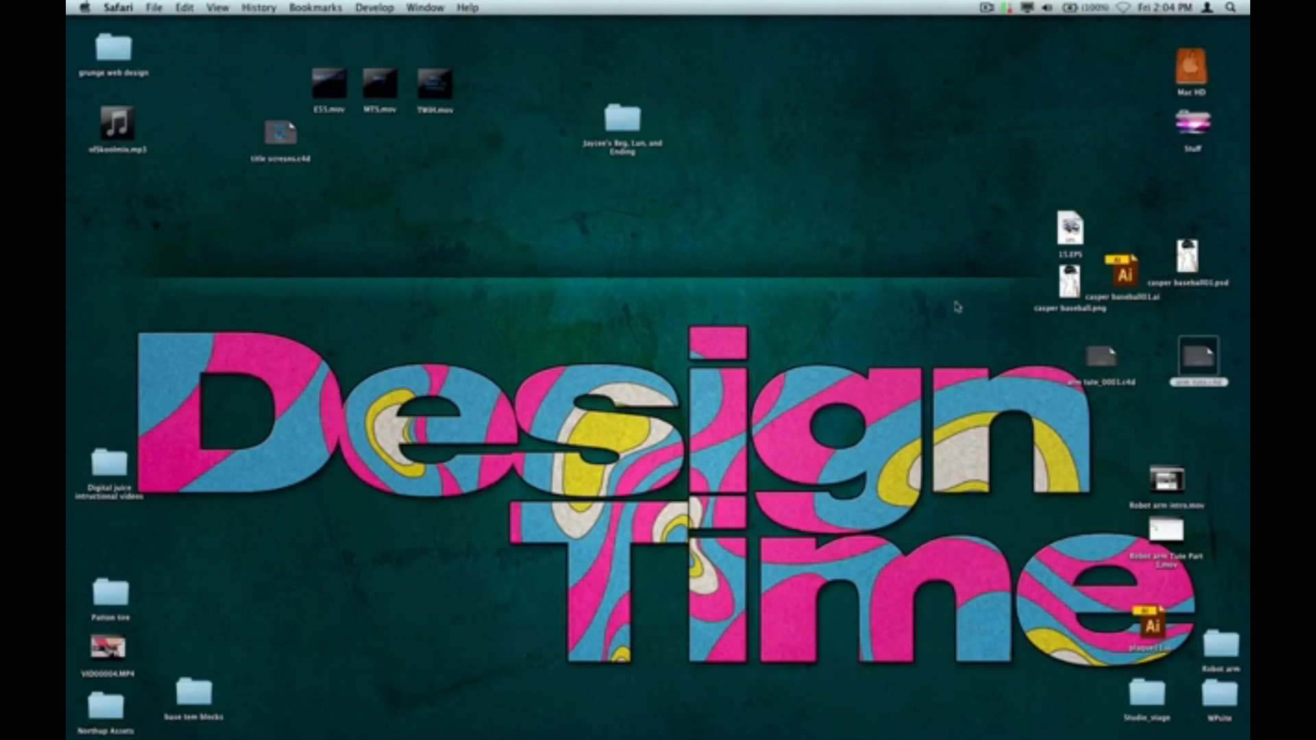
pyautogui.doubleClick(1086, 362)
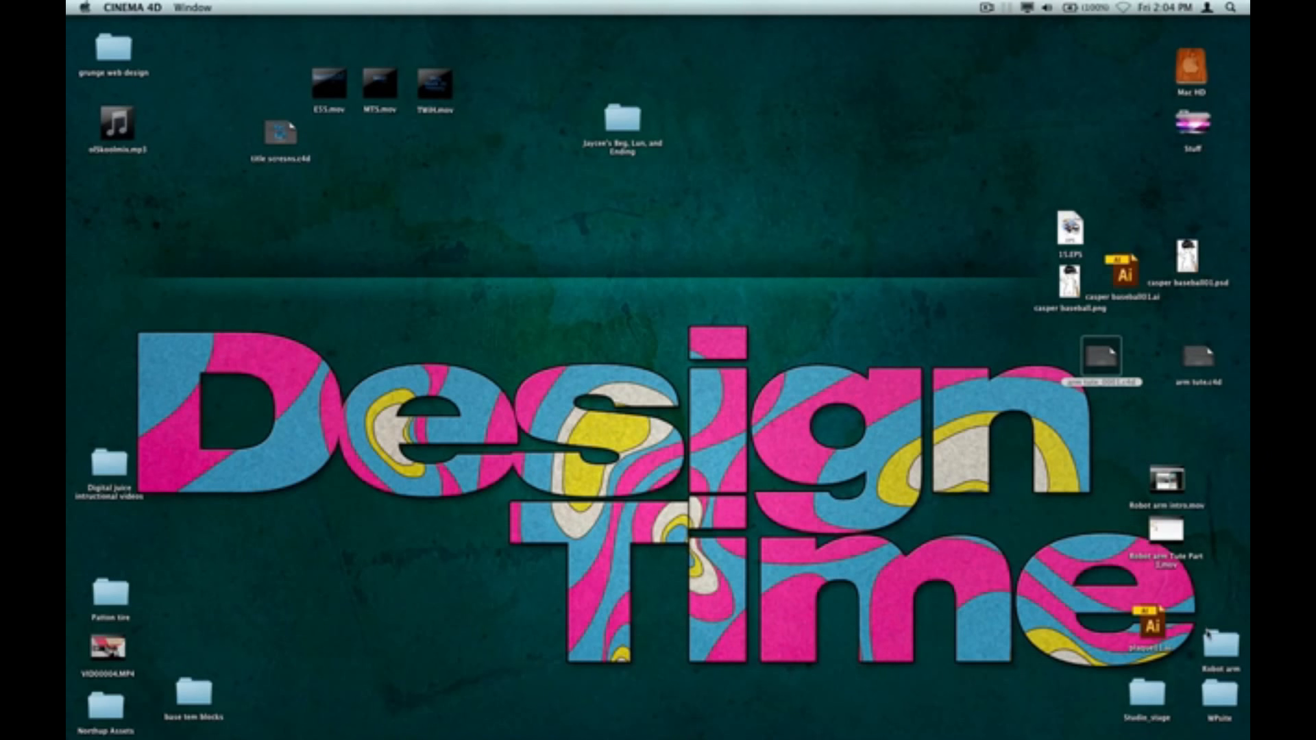
pyautogui.click(1224, 652)
pyautogui.doubleClick(1224, 652)
pyautogui.scroll(-2, 723, 384)
pyautogui.scroll(-1, 724, 384)
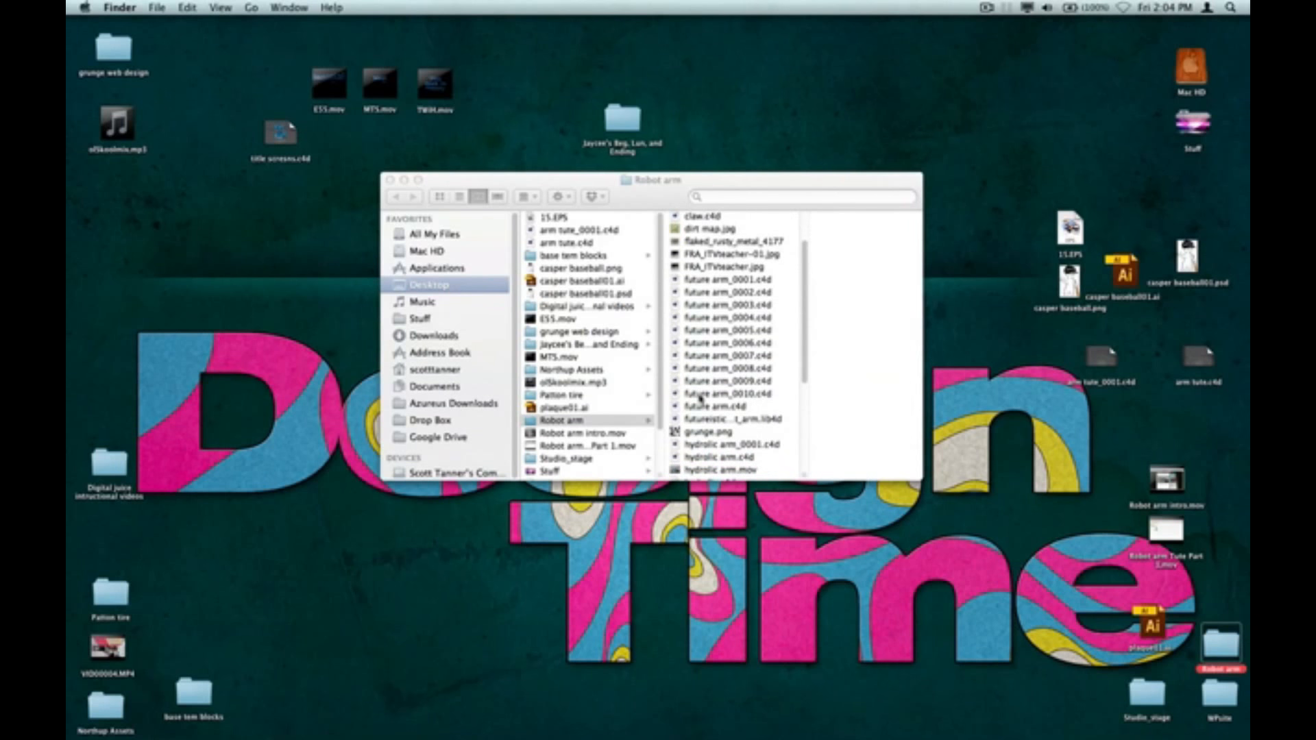
pyautogui.doubleClick(699, 400)
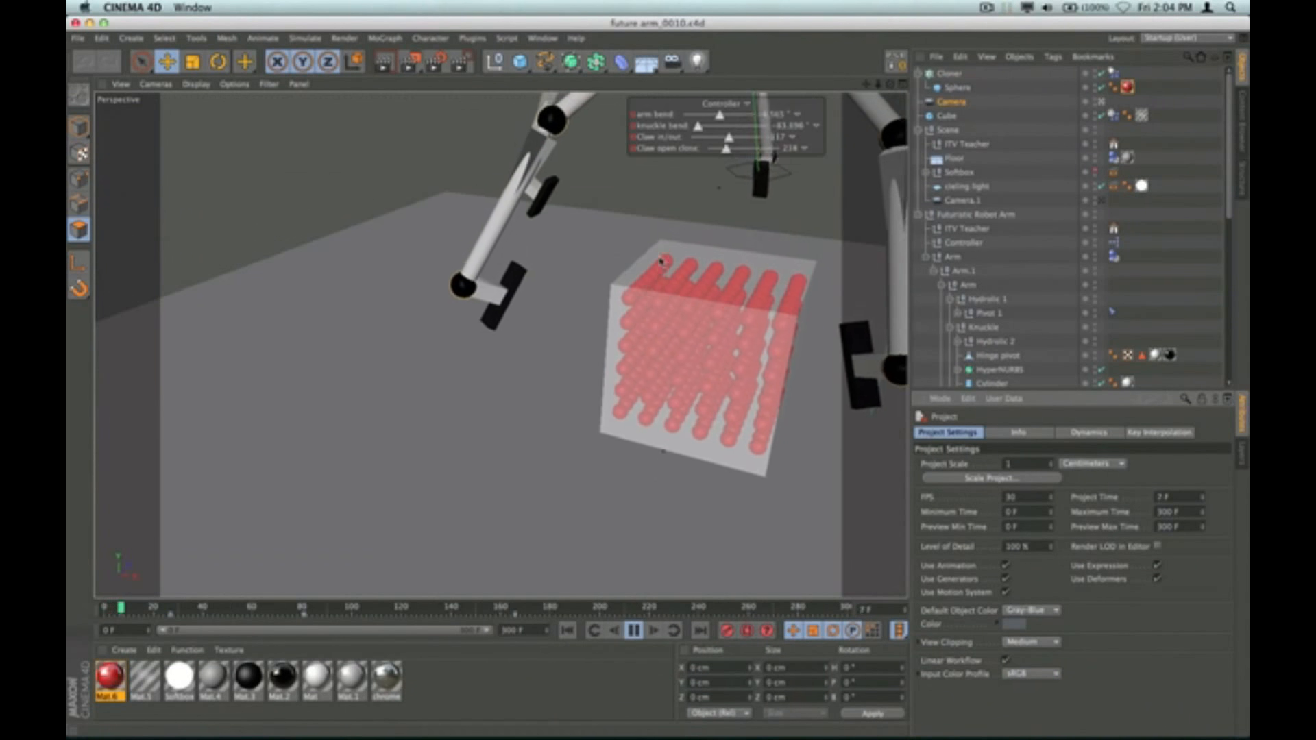
# Step: Stop the playback in future arm_0010.c4d and examine the robot arm's segments, joints and claw from the side
pyautogui.click(635, 630)
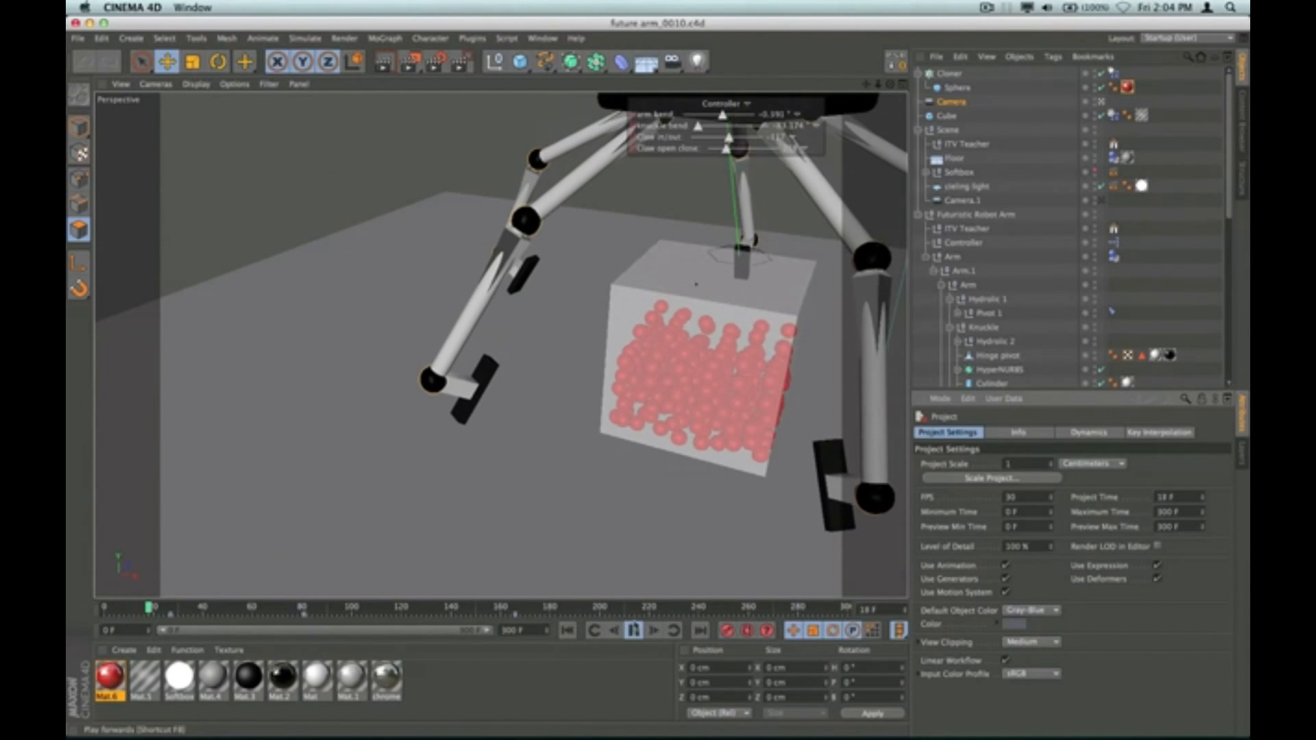
pyautogui.moveTo(878, 84); pyautogui.dragTo(660, 210)
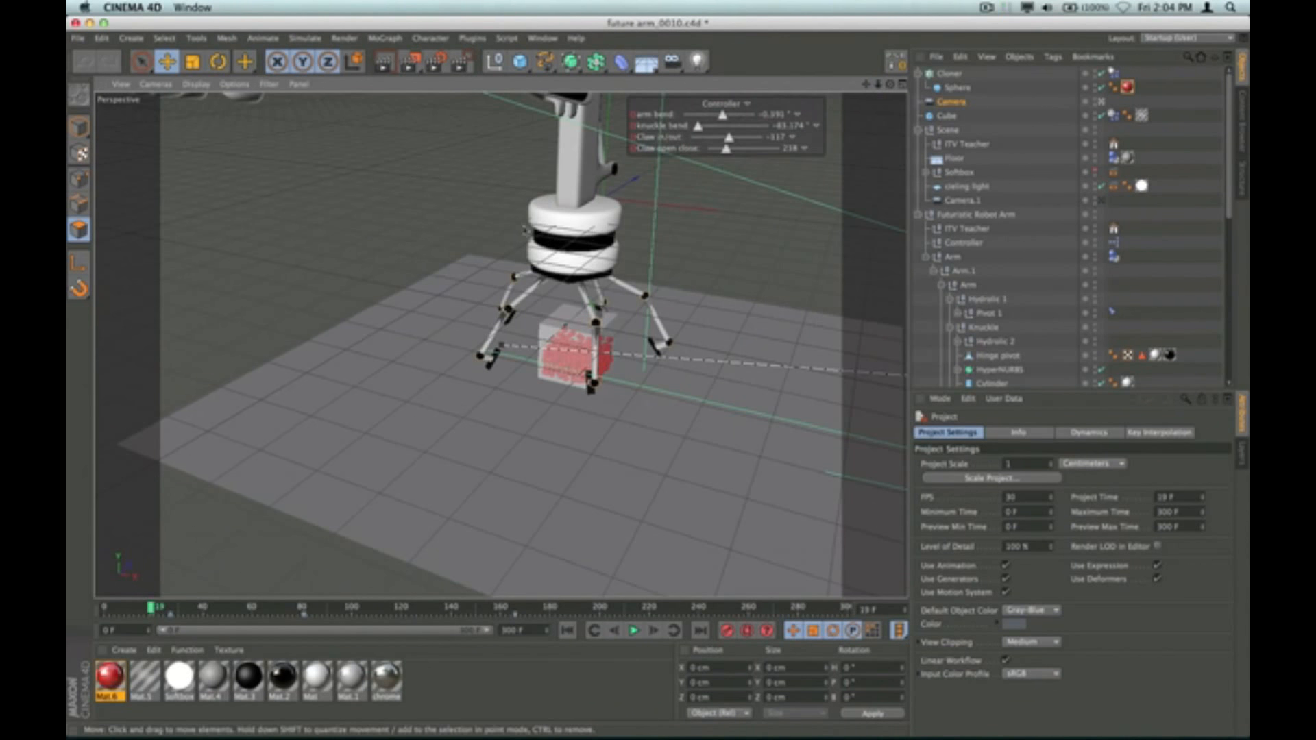
pyautogui.moveTo(867, 83); pyautogui.dragTo(891, 89)
pyautogui.keyDown('alt'); pyautogui.moveTo(575, 281); pyautogui.dragTo(452, 281, button='middle'); pyautogui.keyUp('alt')
pyautogui.keyDown('alt'); pyautogui.moveTo(575, 281); pyautogui.dragTo(480, 277); pyautogui.keyUp('alt')
pyautogui.keyDown('alt'); pyautogui.moveTo(575, 281); pyautogui.dragTo(517, 223, button='middle'); pyautogui.keyUp('alt')
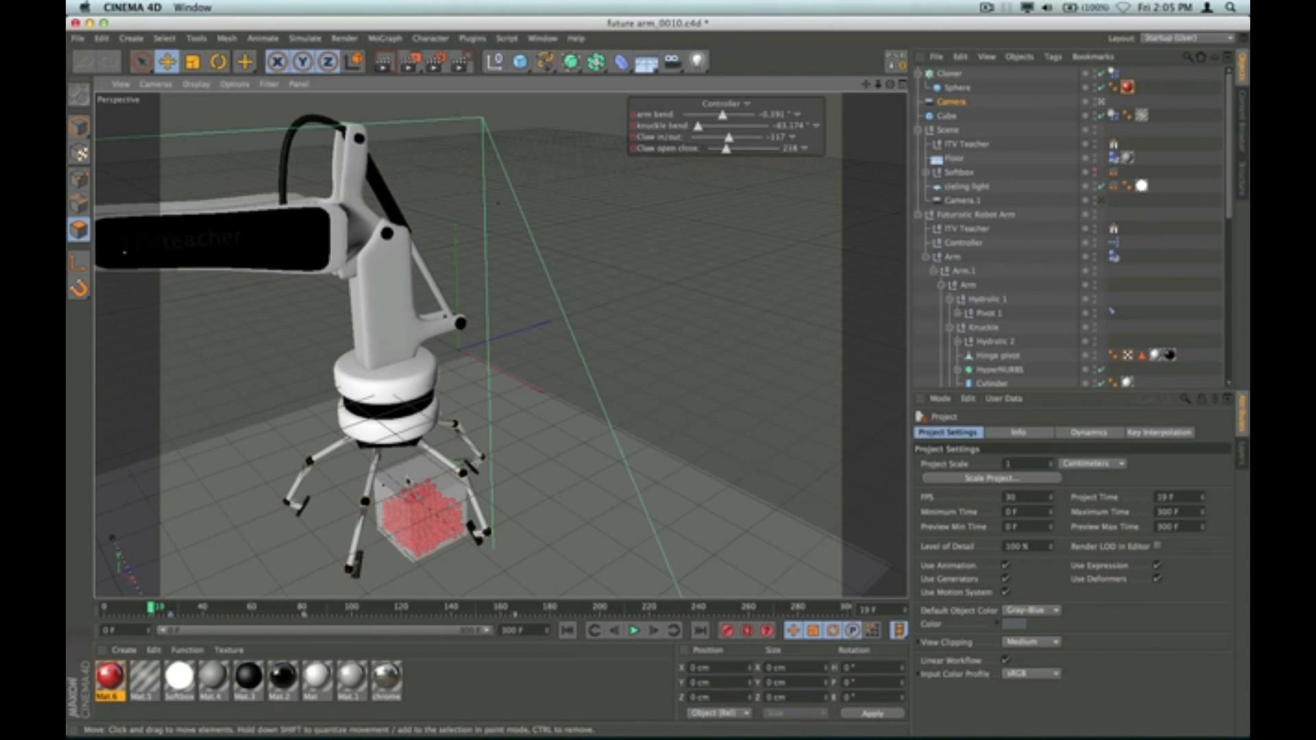
# Step: View the arm model in arm tute_0001.c4d and return to the arm tute.c4d scene
pyautogui.click(89, 23)
pyautogui.moveTo(778, 734)
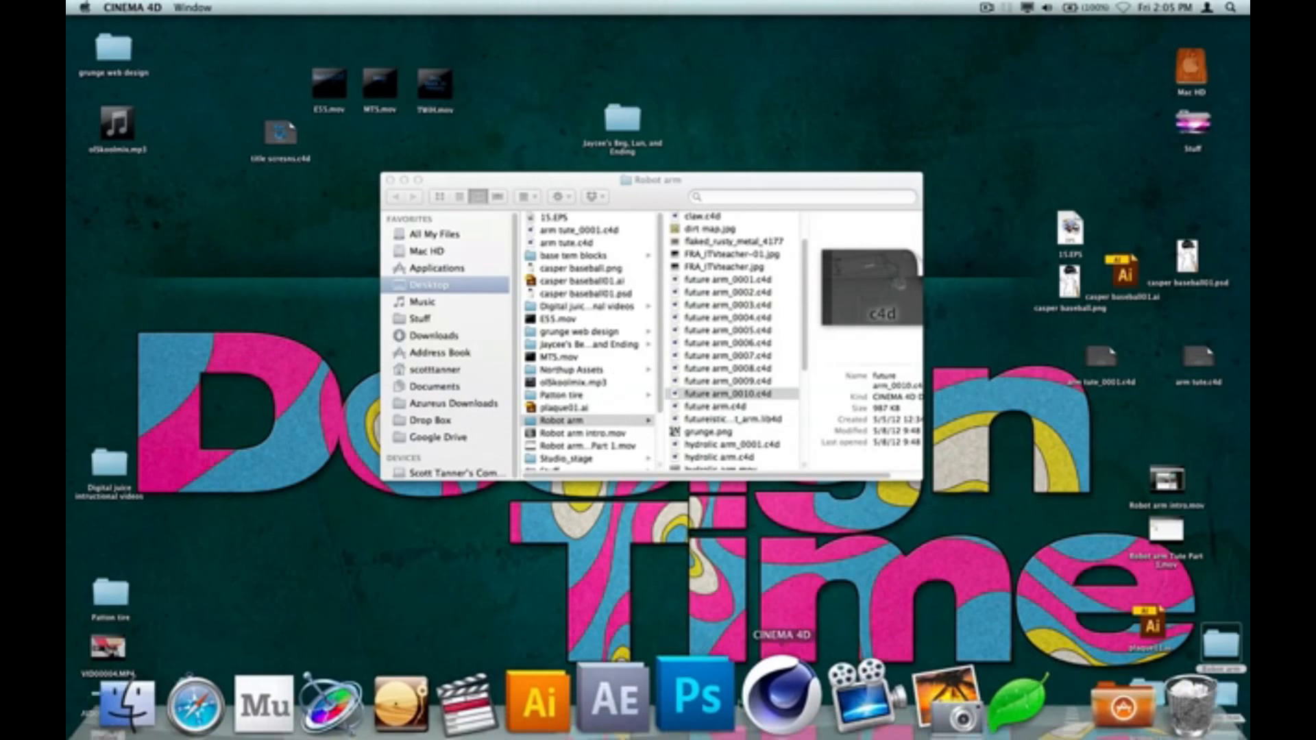
pyautogui.click(773, 679)
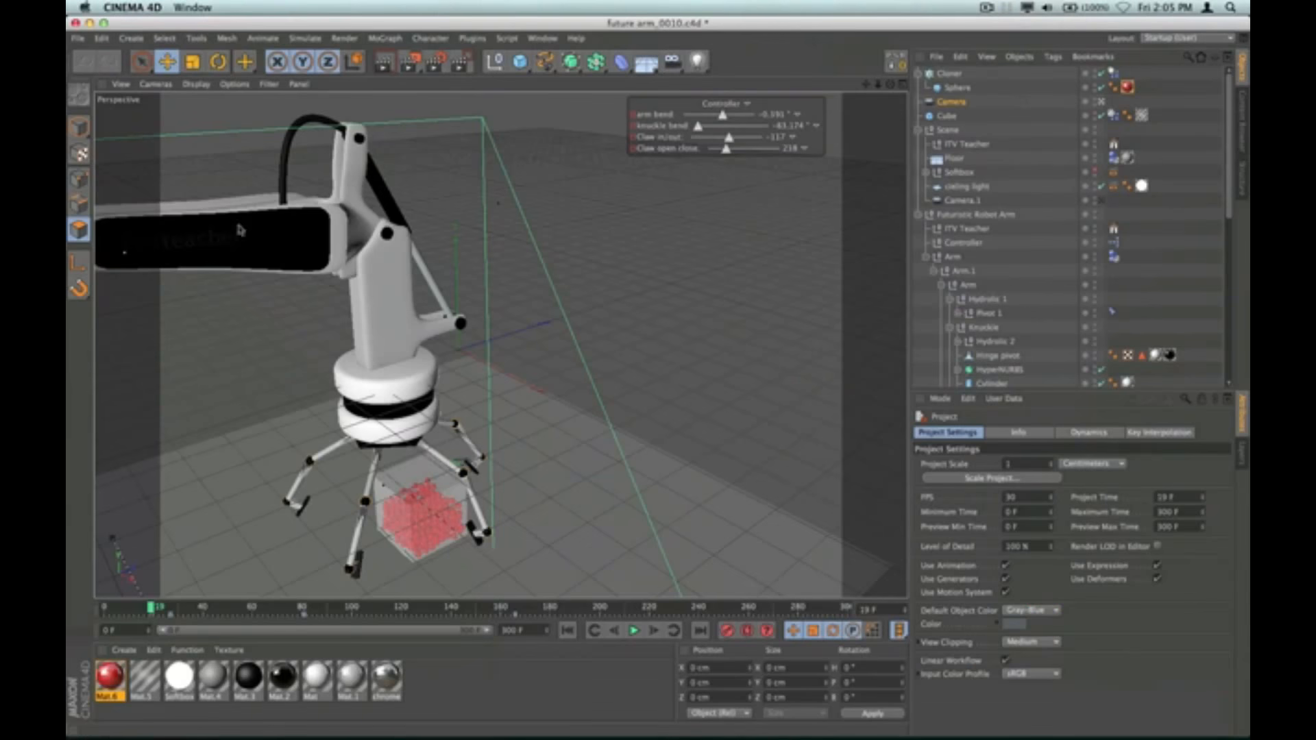
pyautogui.click(552, 40)
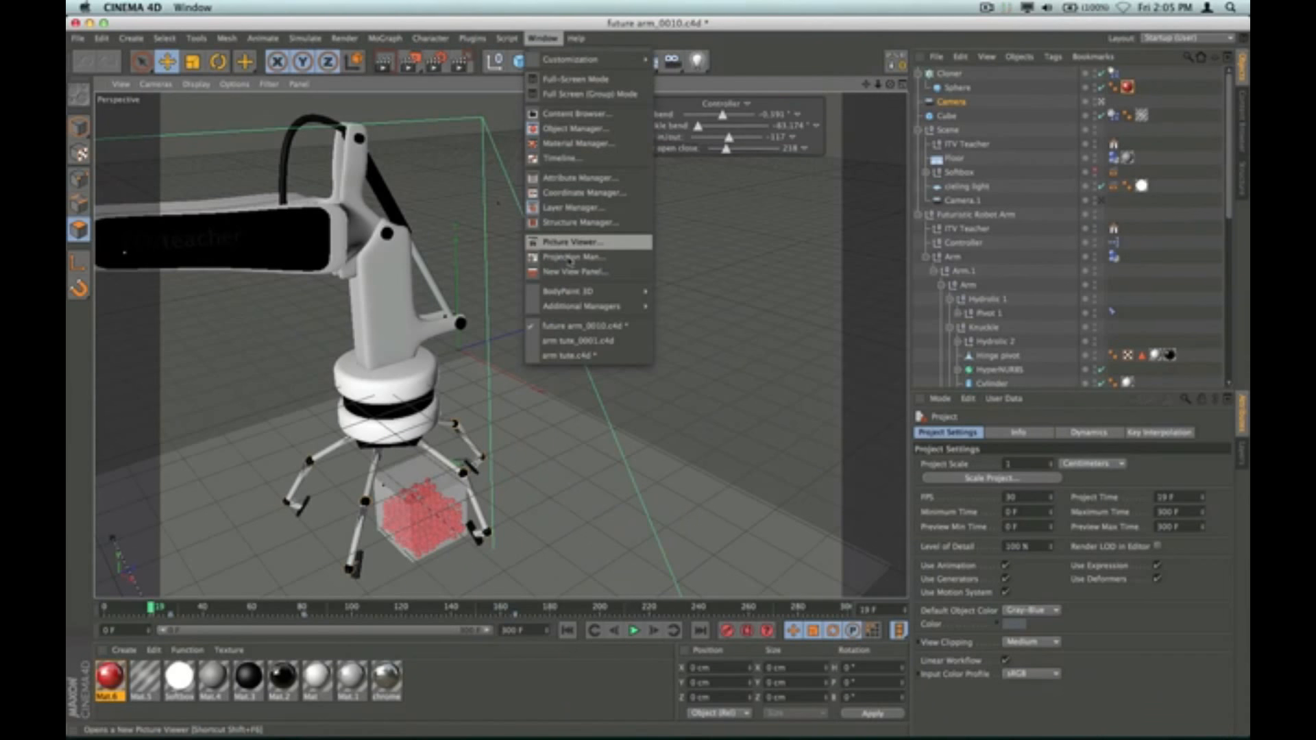
pyautogui.click(586, 342)
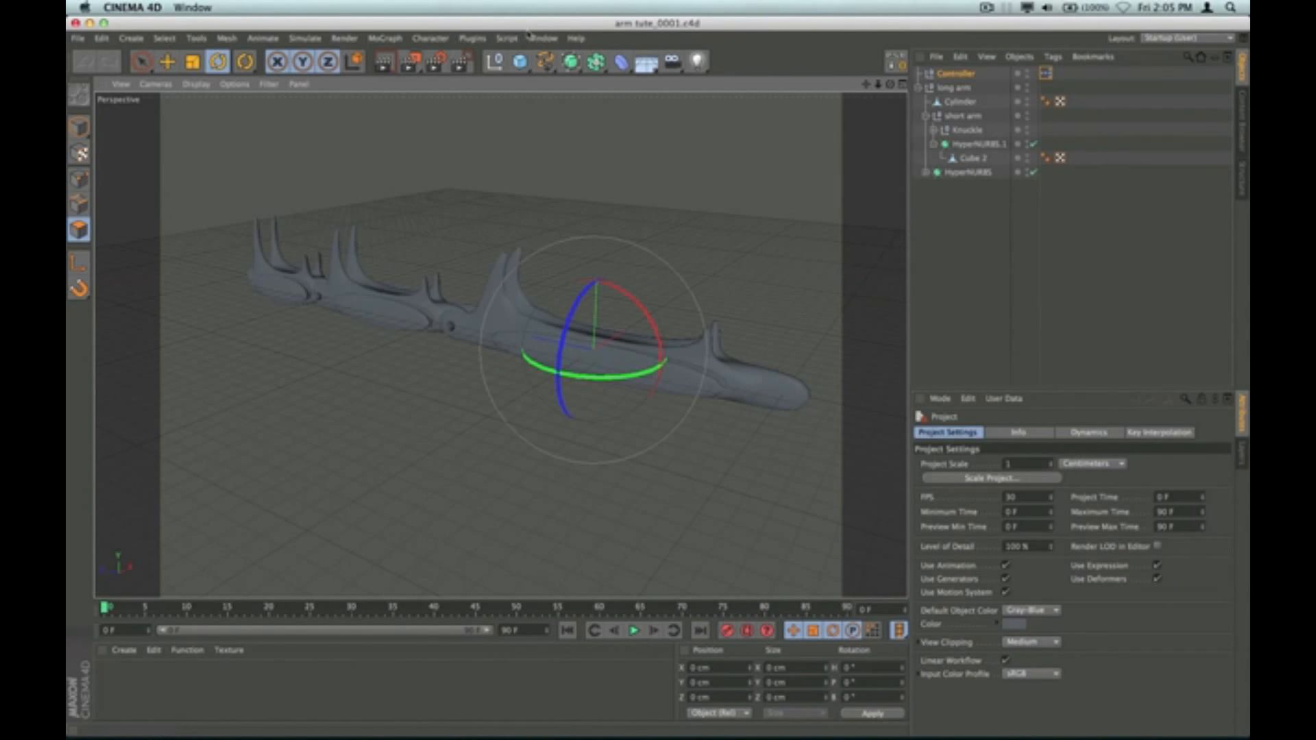
pyautogui.click(540, 39)
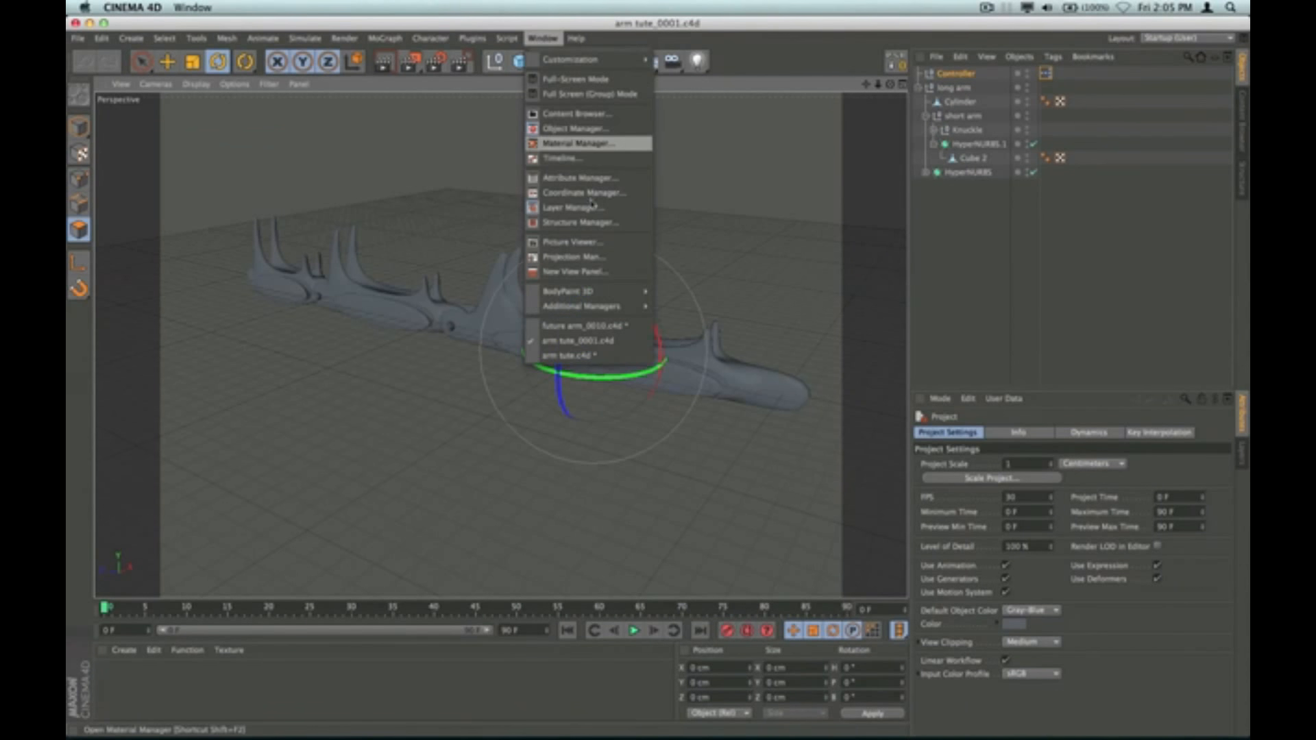
pyautogui.click(579, 356)
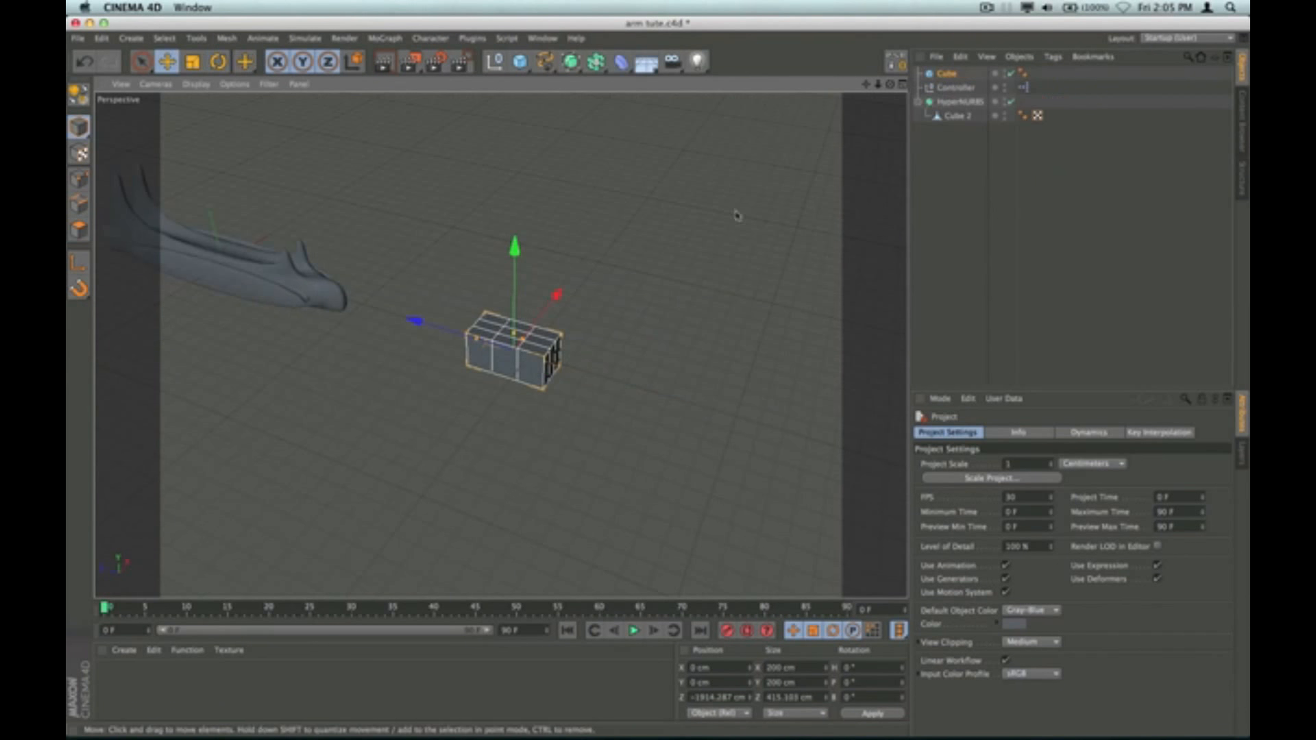
# Step: Make the new cube editable as a polygon object
pyautogui.moveTo(891, 85)
pyautogui.mouseDown()
pyautogui.moveTo(889, 68)
pyautogui.moveTo(918, 71)
pyautogui.moveTo(847, 77)
pyautogui.moveTo(891, 88)
pyautogui.mouseUp()
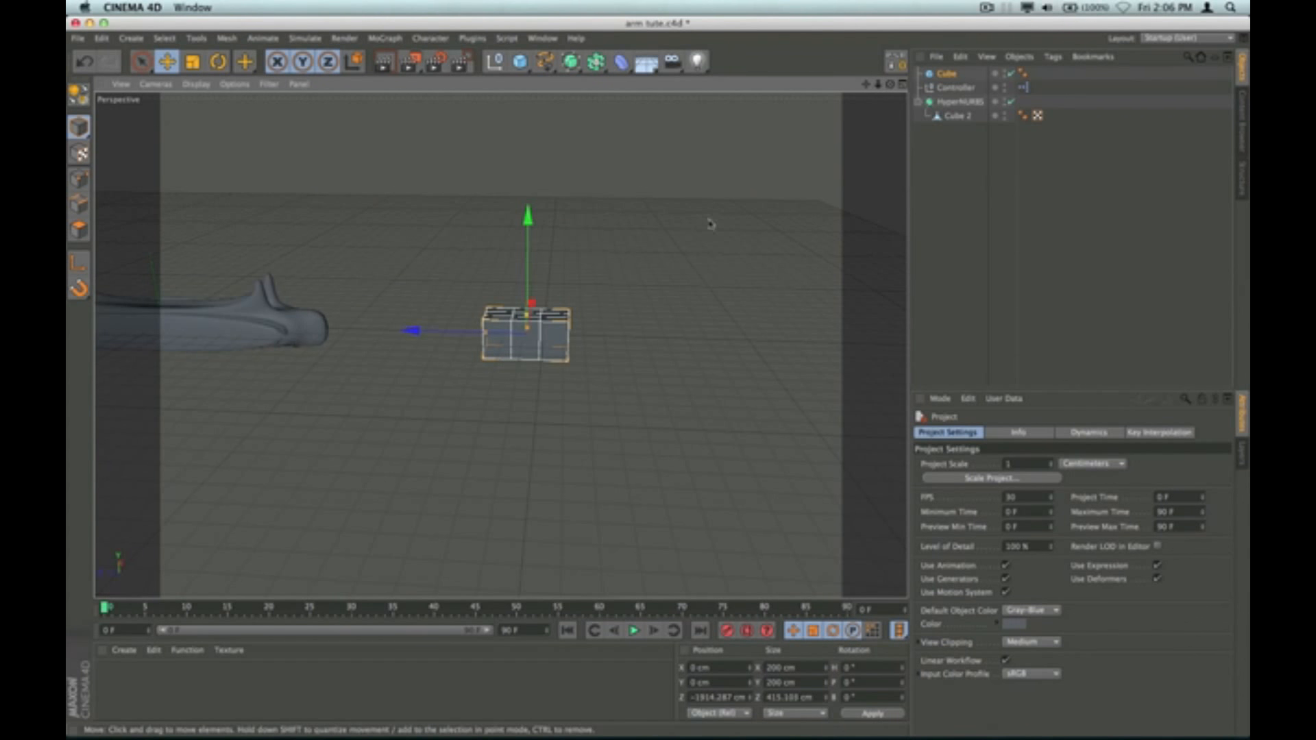
pyautogui.click(947, 75)
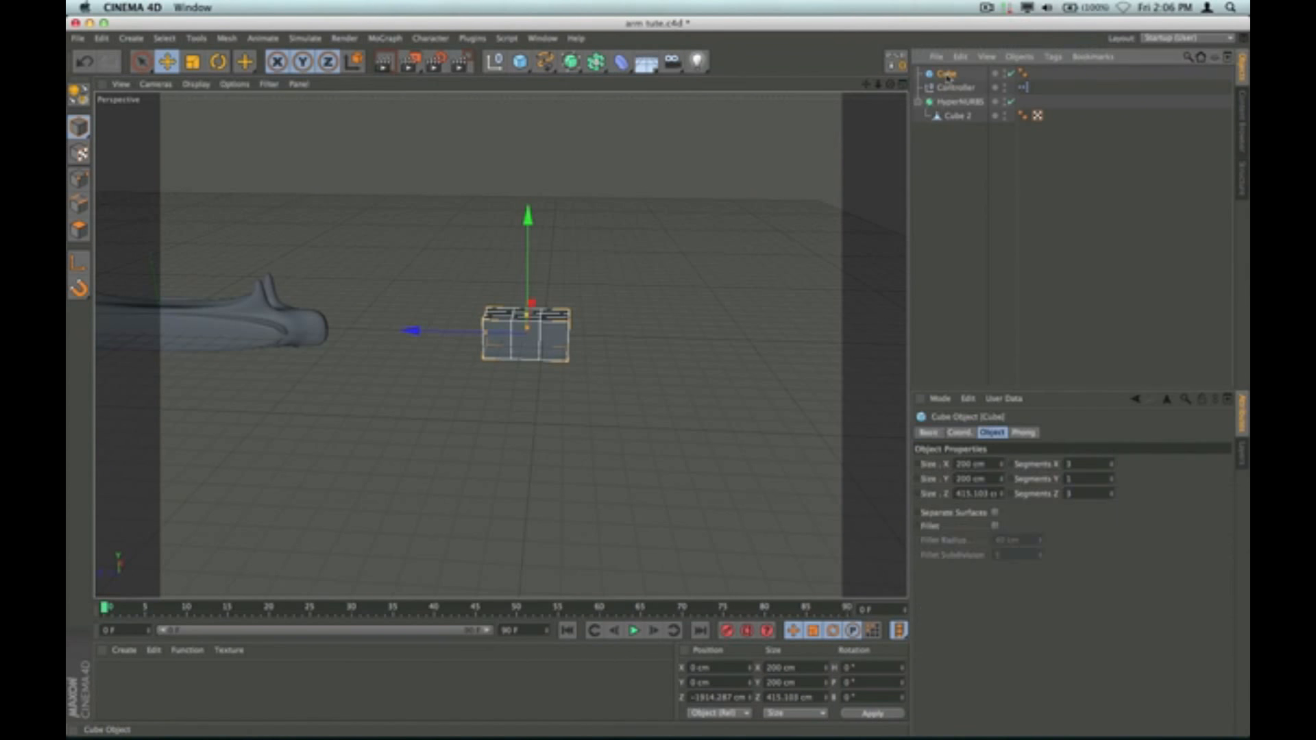
pyautogui.press('c')
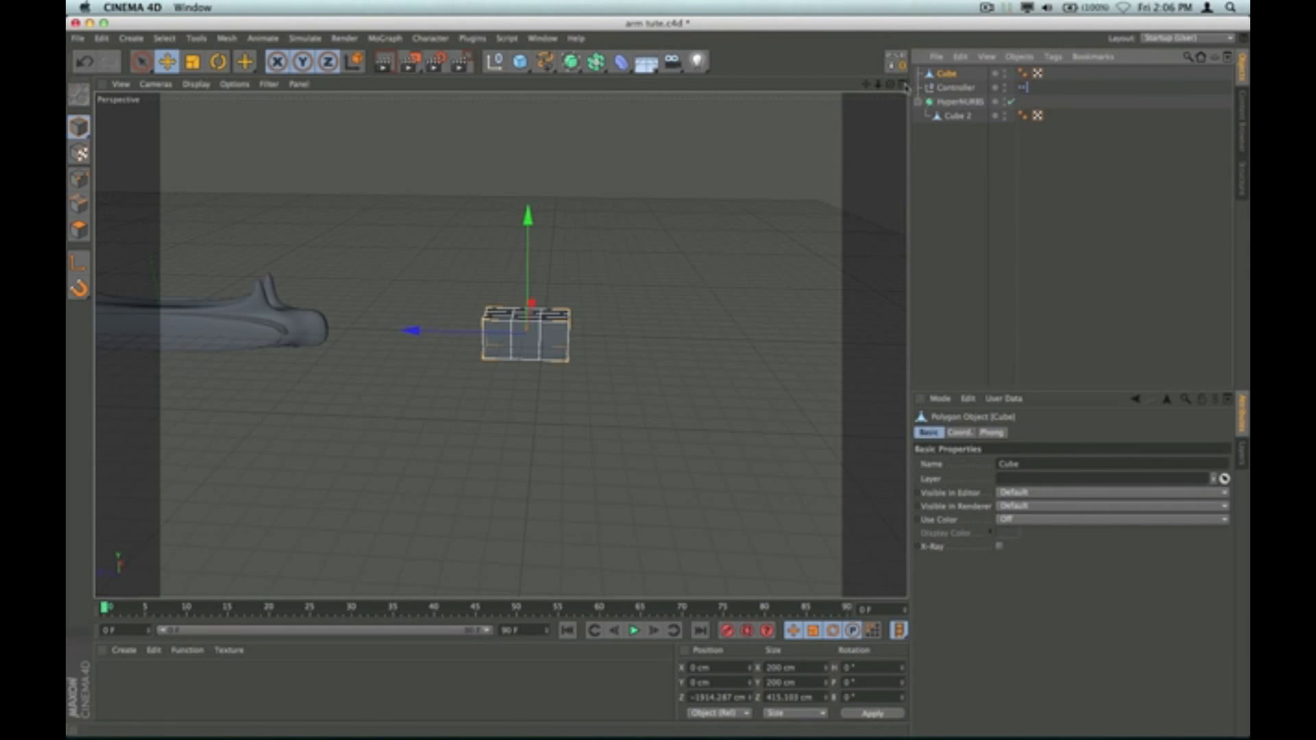
# Step: Select the two outer polygons on the cube's end face toward the arm with Live Selection in polygon mode
pyautogui.moveTo(890, 84); pyautogui.dragTo(594, 304)
pyautogui.scroll(5, 525, 346)
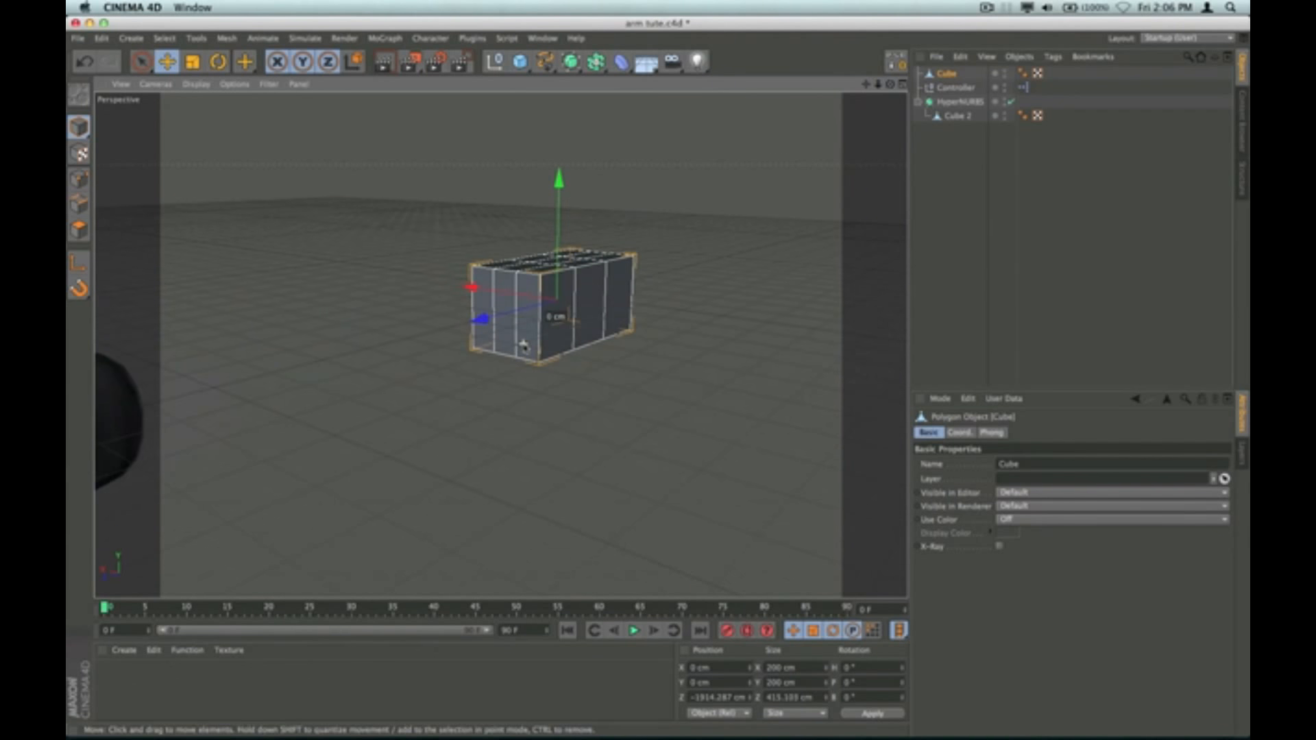
pyautogui.click(79, 229)
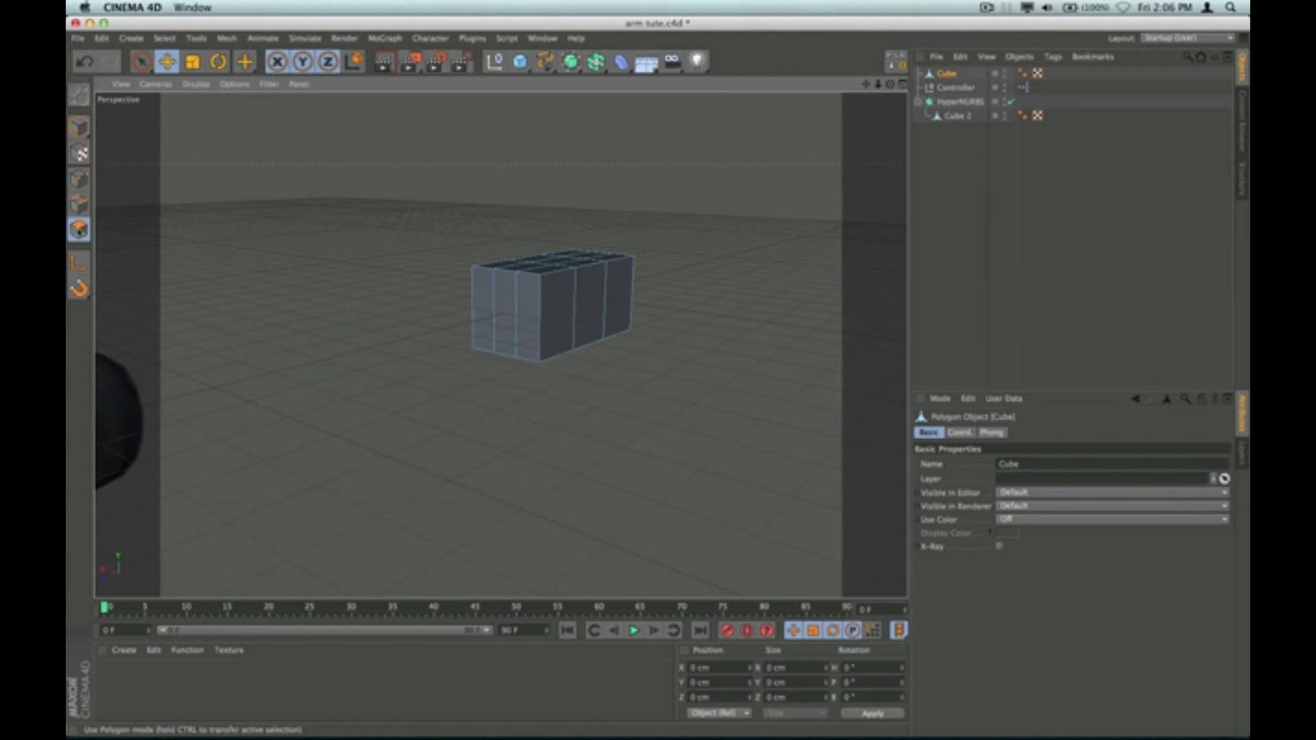
pyautogui.click(144, 62)
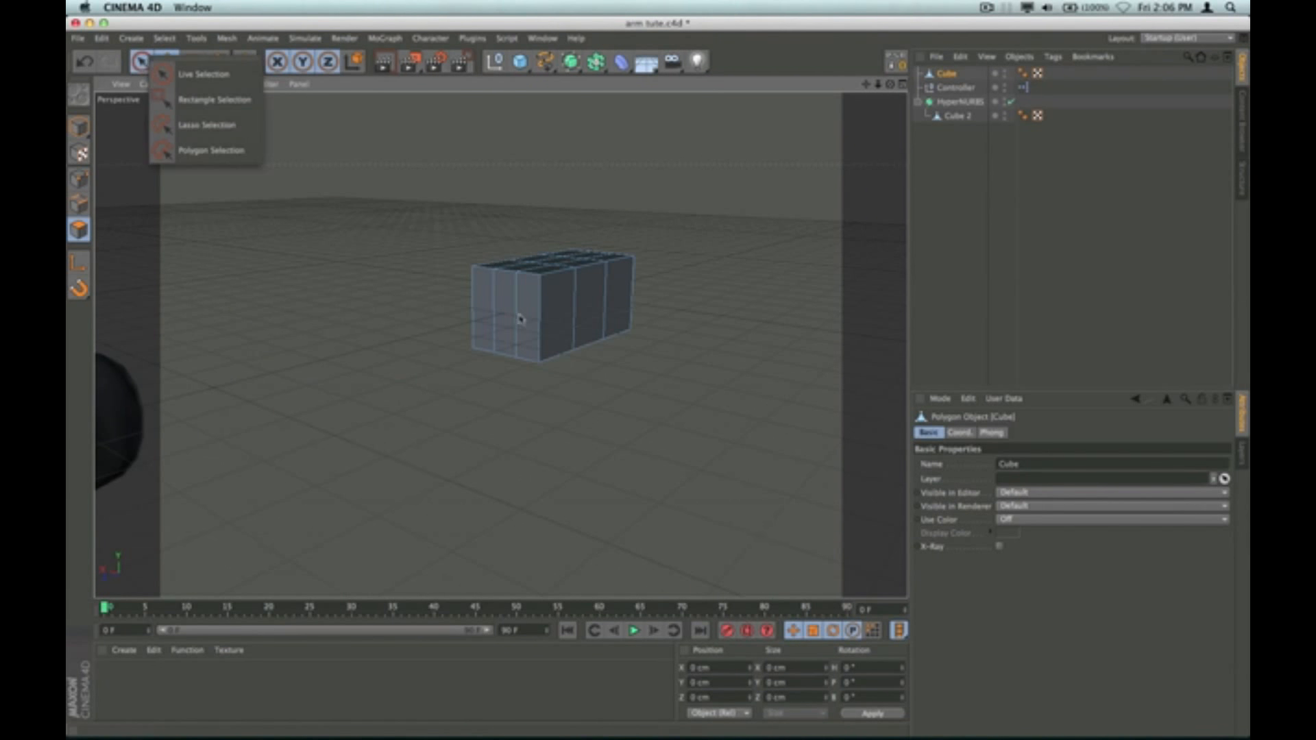
pyautogui.click(226, 74)
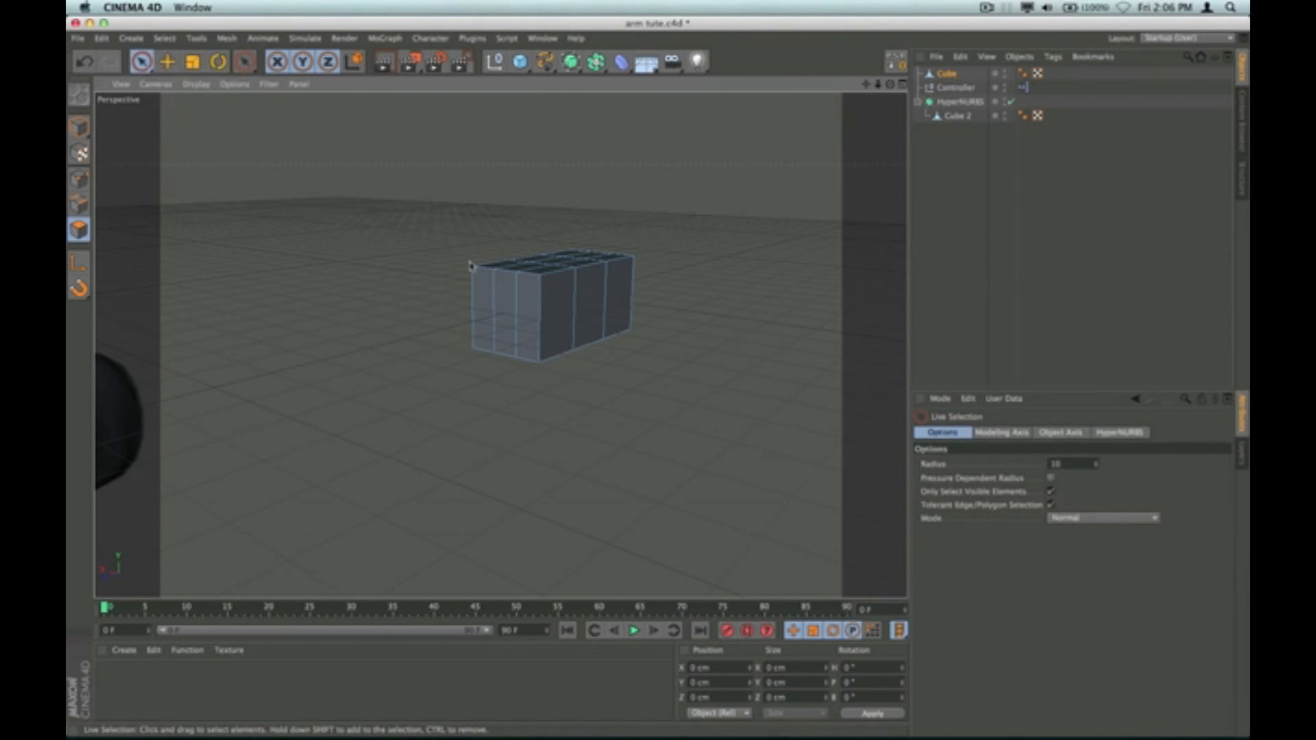
pyautogui.click(478, 294)
pyautogui.click(485, 312)
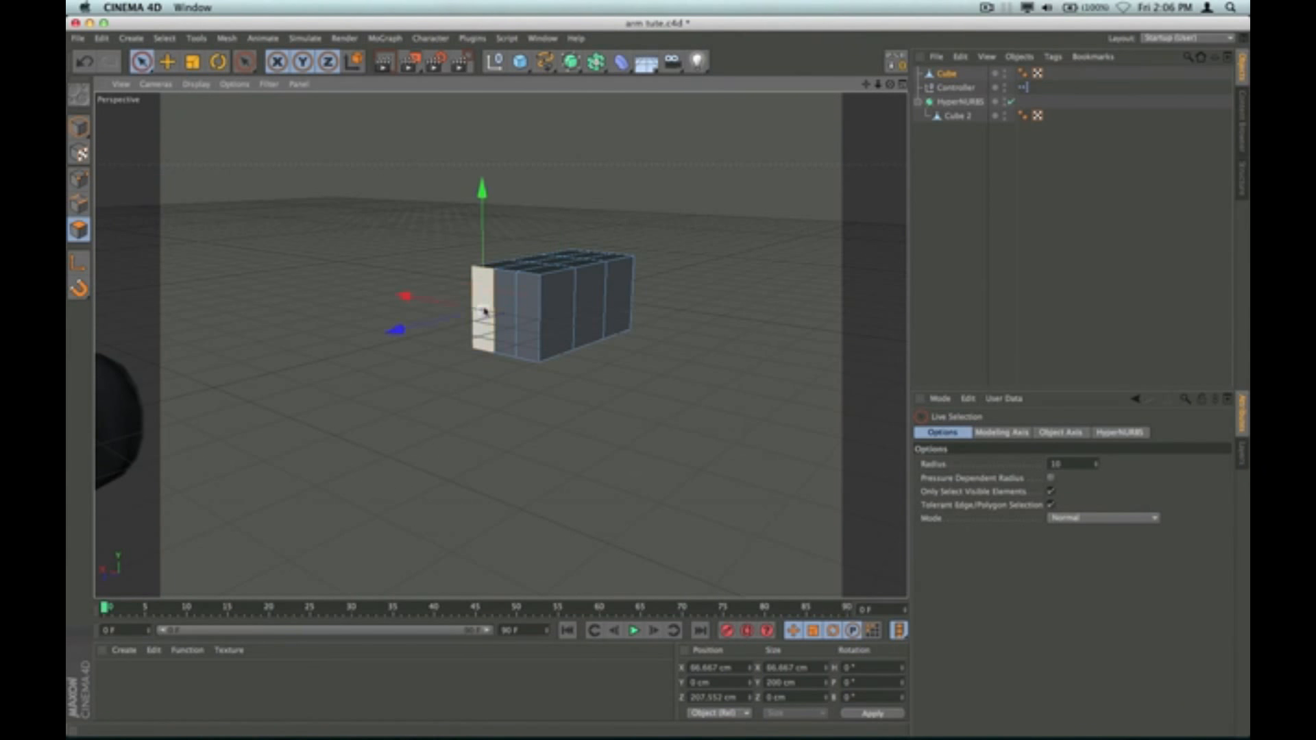
pyautogui.keyDown('shift'); pyautogui.click(524, 314); pyautogui.keyUp('shift')
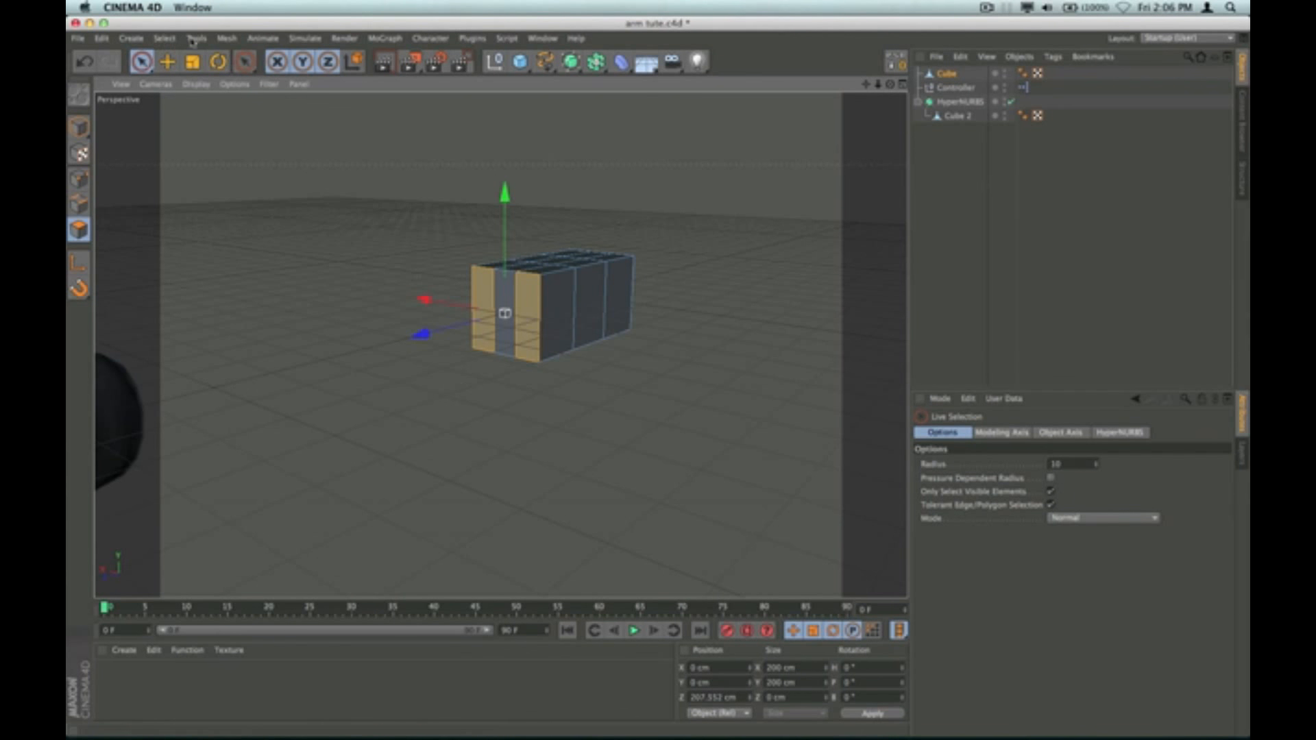
# Step: Extrude the two selected end polygons about 264 cm toward the arm to form a pair of prongs
pyautogui.click(225, 38)
pyautogui.moveTo(235, 74)
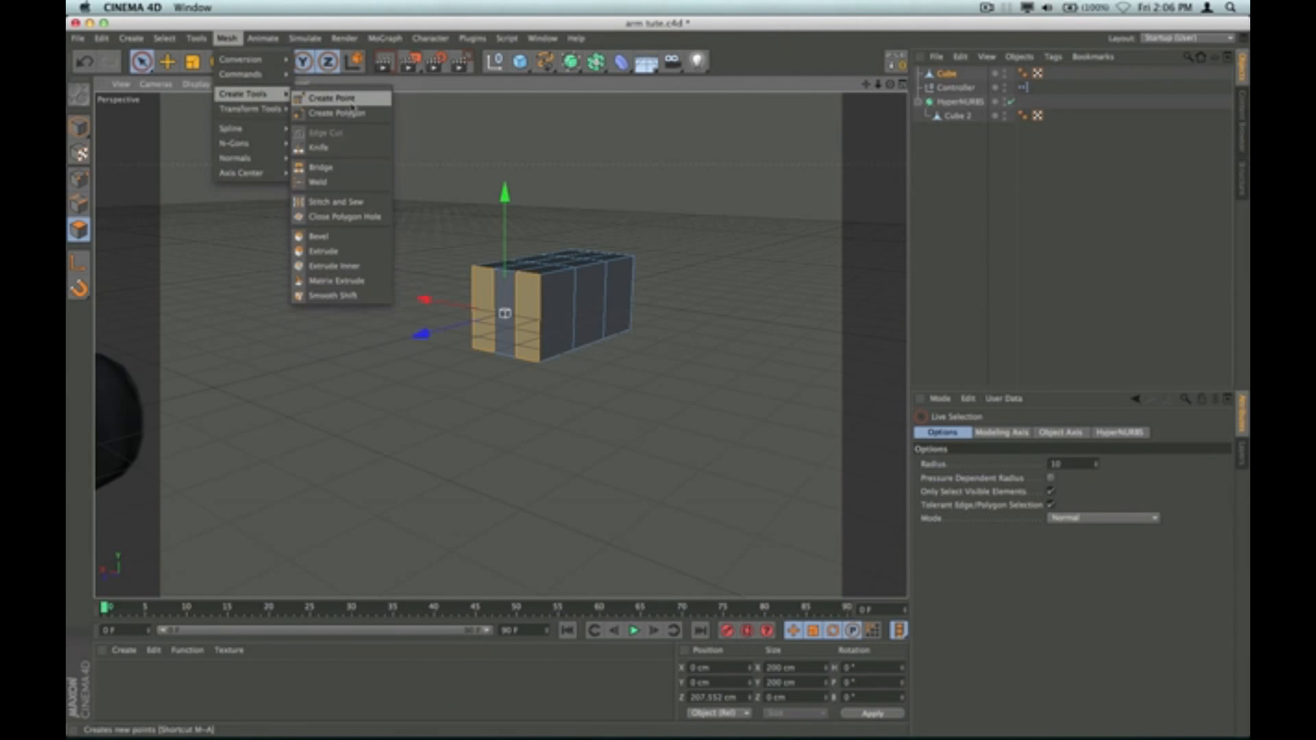
pyautogui.click(351, 251)
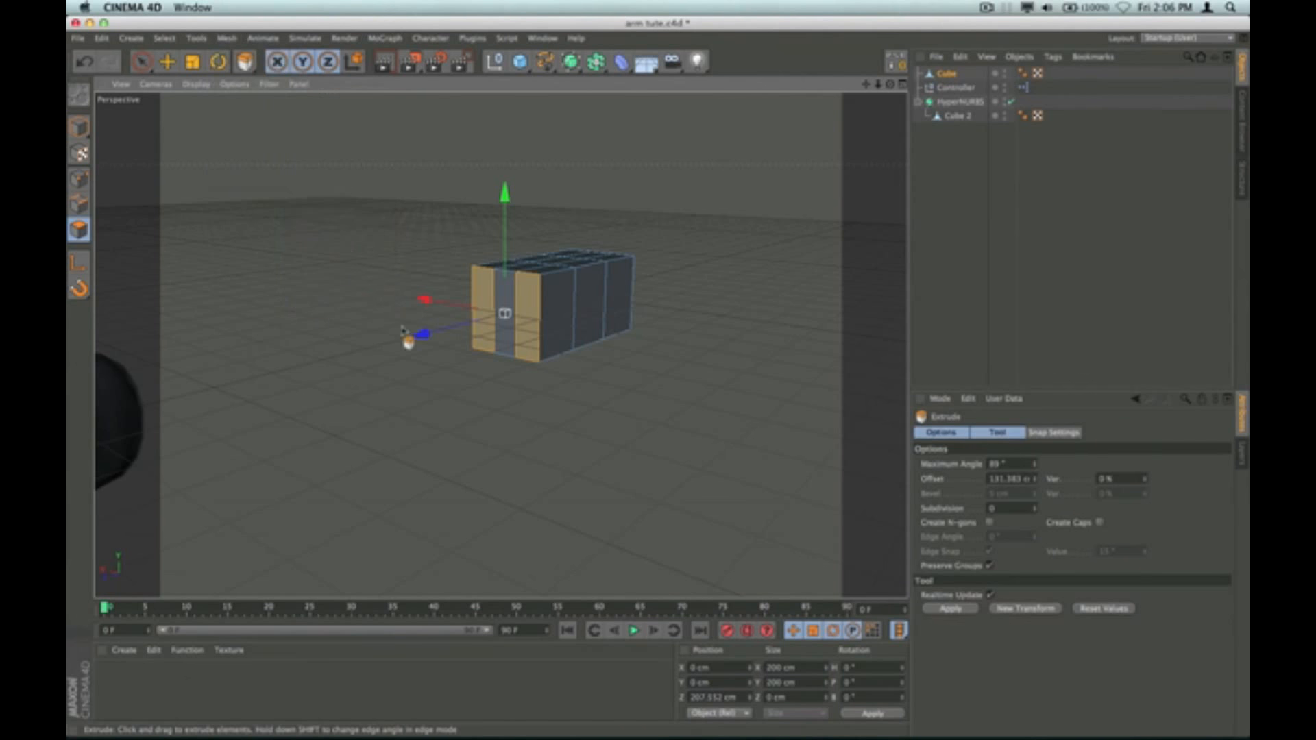
pyautogui.moveTo(406, 411); pyautogui.dragTo(452, 411)
pyautogui.moveTo(463, 324); pyautogui.dragTo(421, 334)
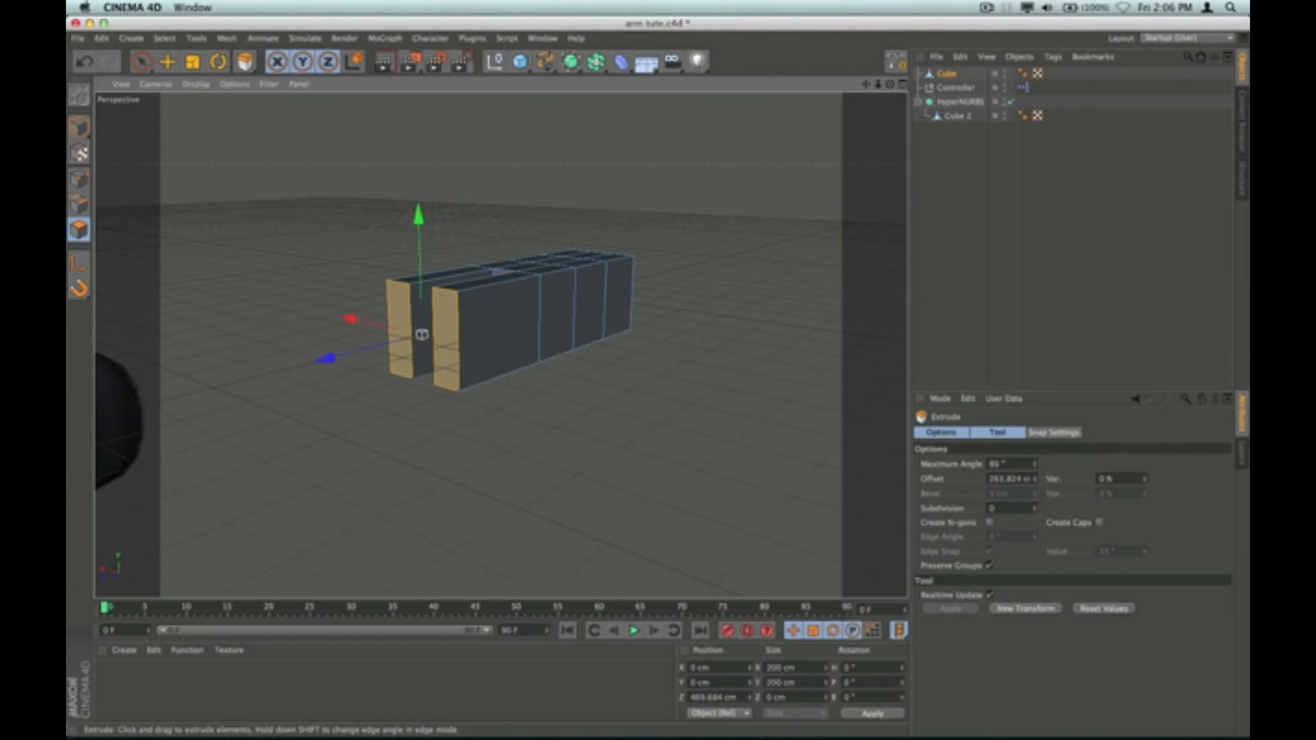
# Step: Set the Live Selection radius to 5 and select the two outer top polygons directly behind the prongs
pyautogui.moveTo(890, 84); pyautogui.dragTo(812, 90)
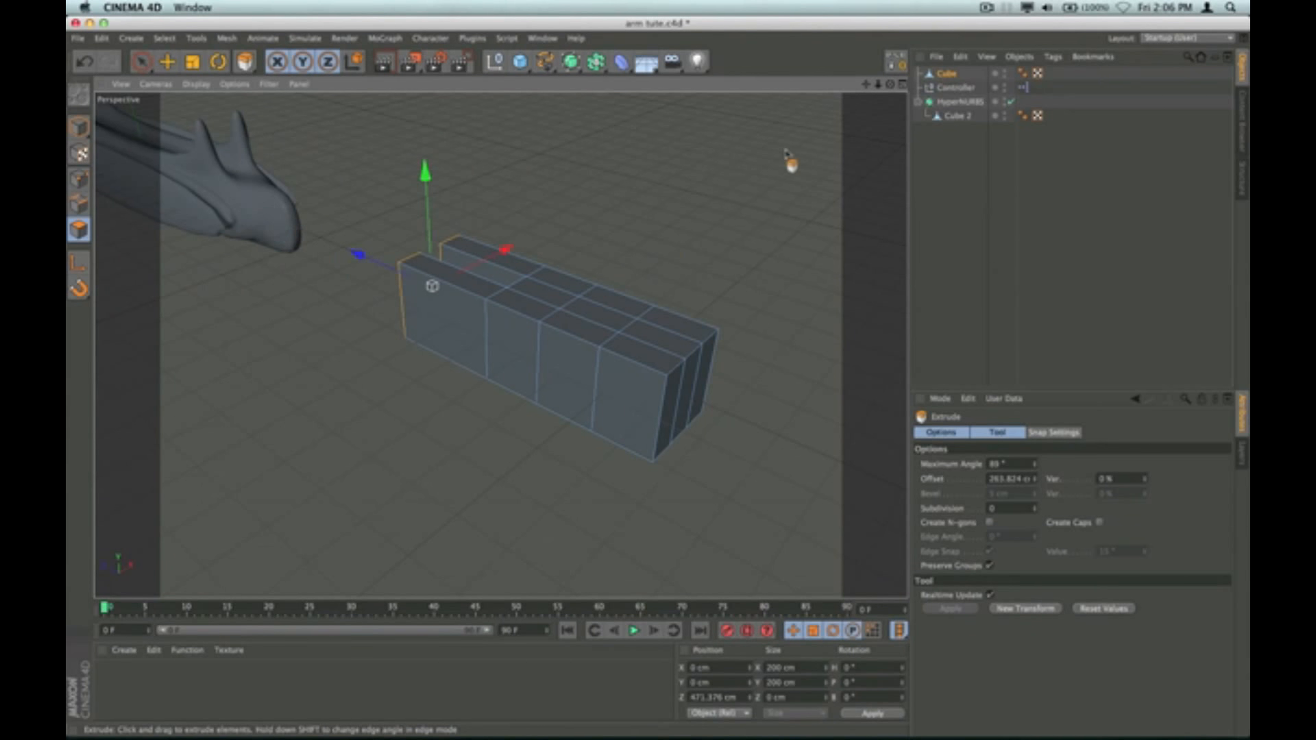
pyautogui.moveTo(893, 89); pyautogui.dragTo(815, 91)
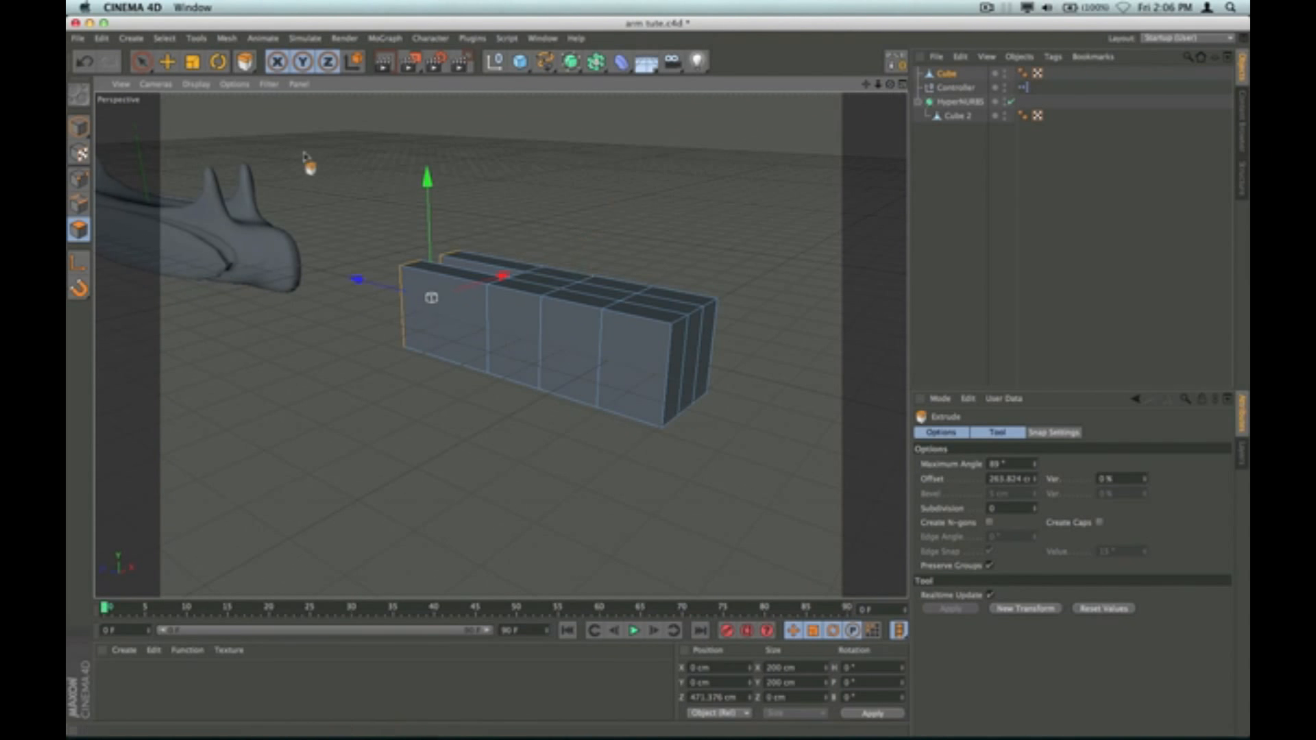
pyautogui.click(141, 61)
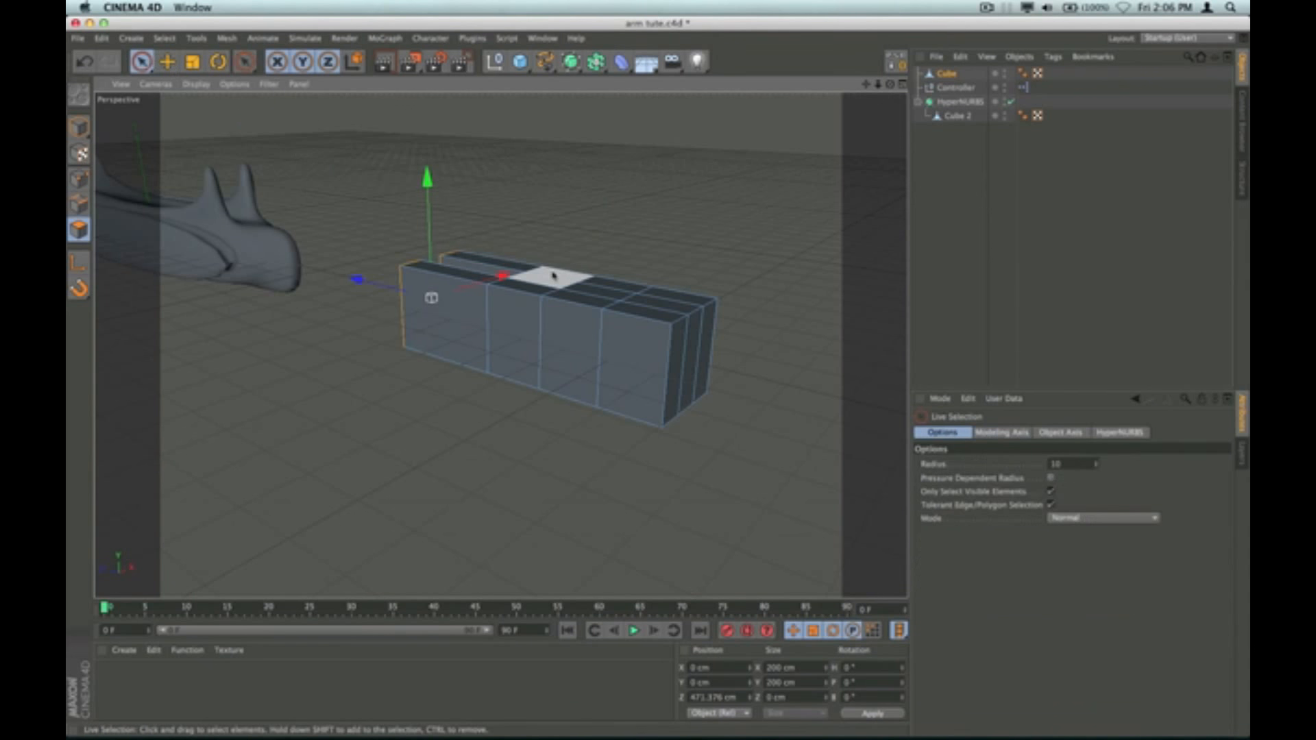
pyautogui.moveTo(890, 84); pyautogui.dragTo(751, 147)
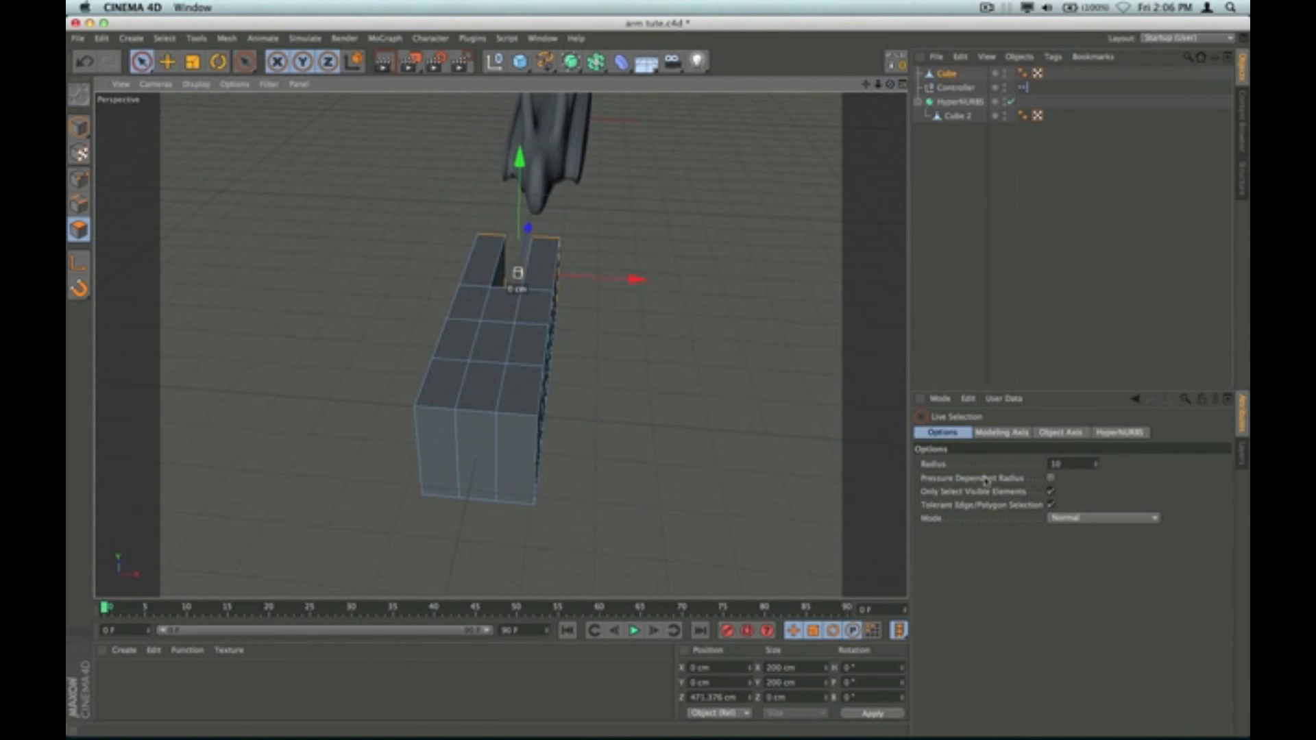
pyautogui.click(1097, 467)
pyautogui.click(1097, 467)
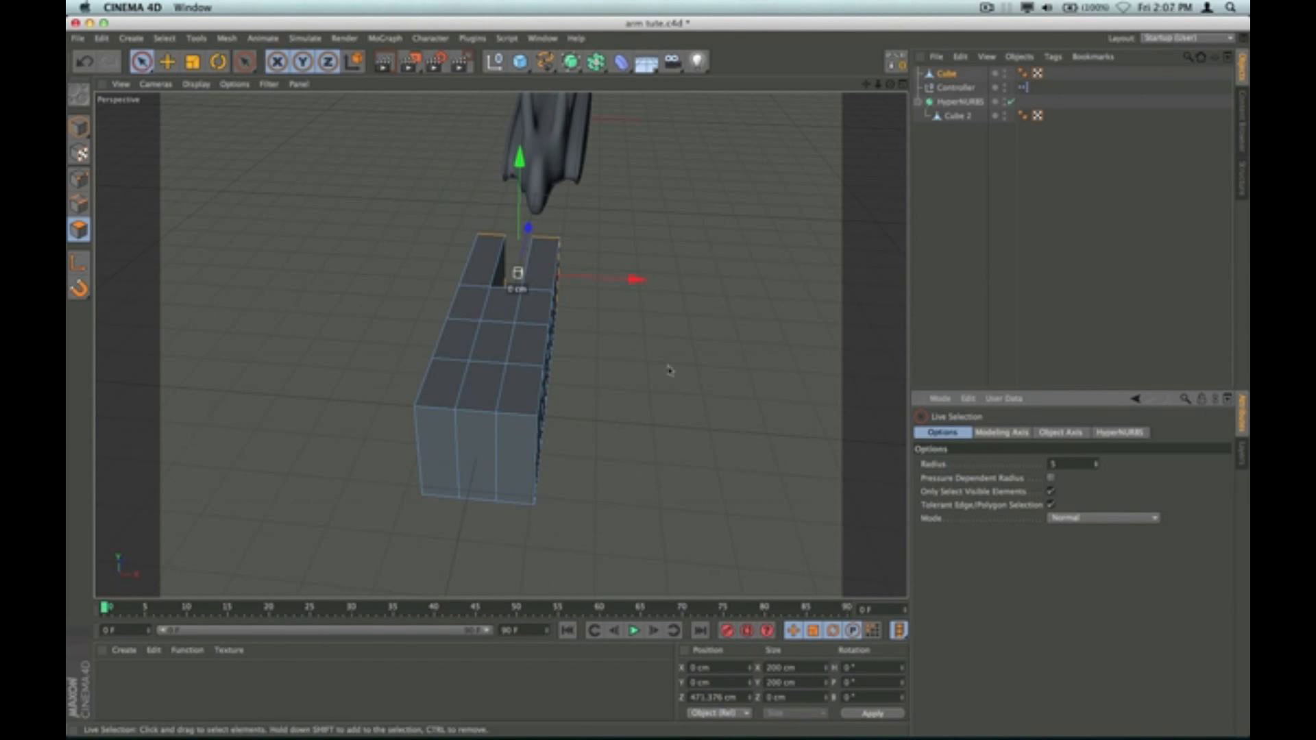
pyautogui.click(539, 318)
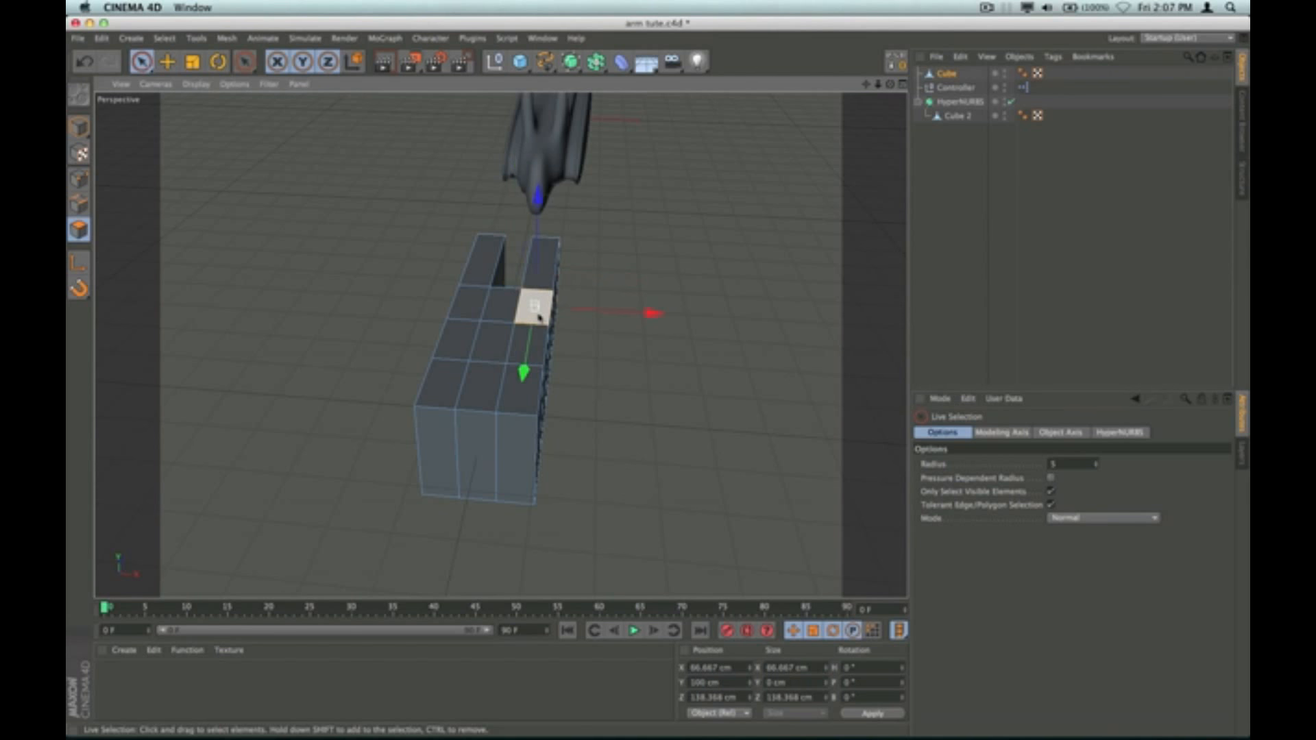
pyautogui.keyDown('shift'); pyautogui.click(470, 304); pyautogui.keyUp('shift')
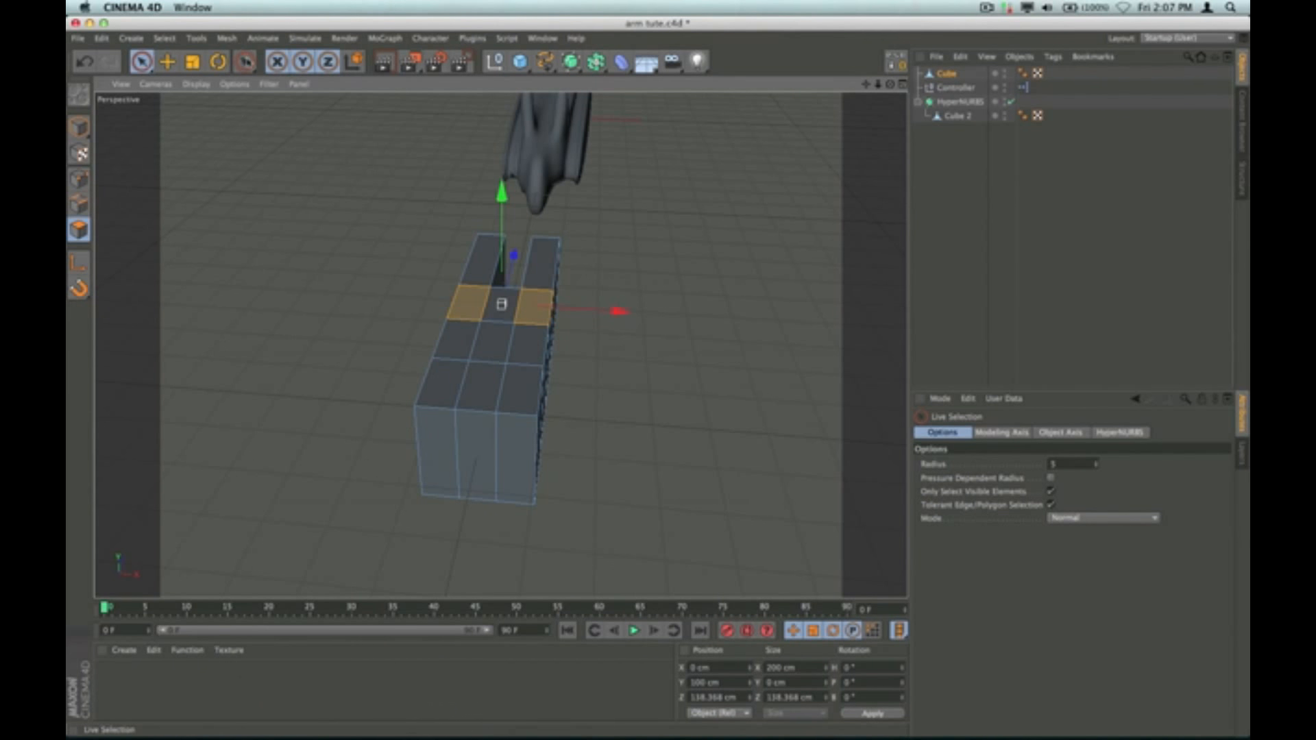
# Step: Extrude the two selected top polygons upward in two stages to form tall prongs, making the second stage about 115 cm
pyautogui.click(244, 62)
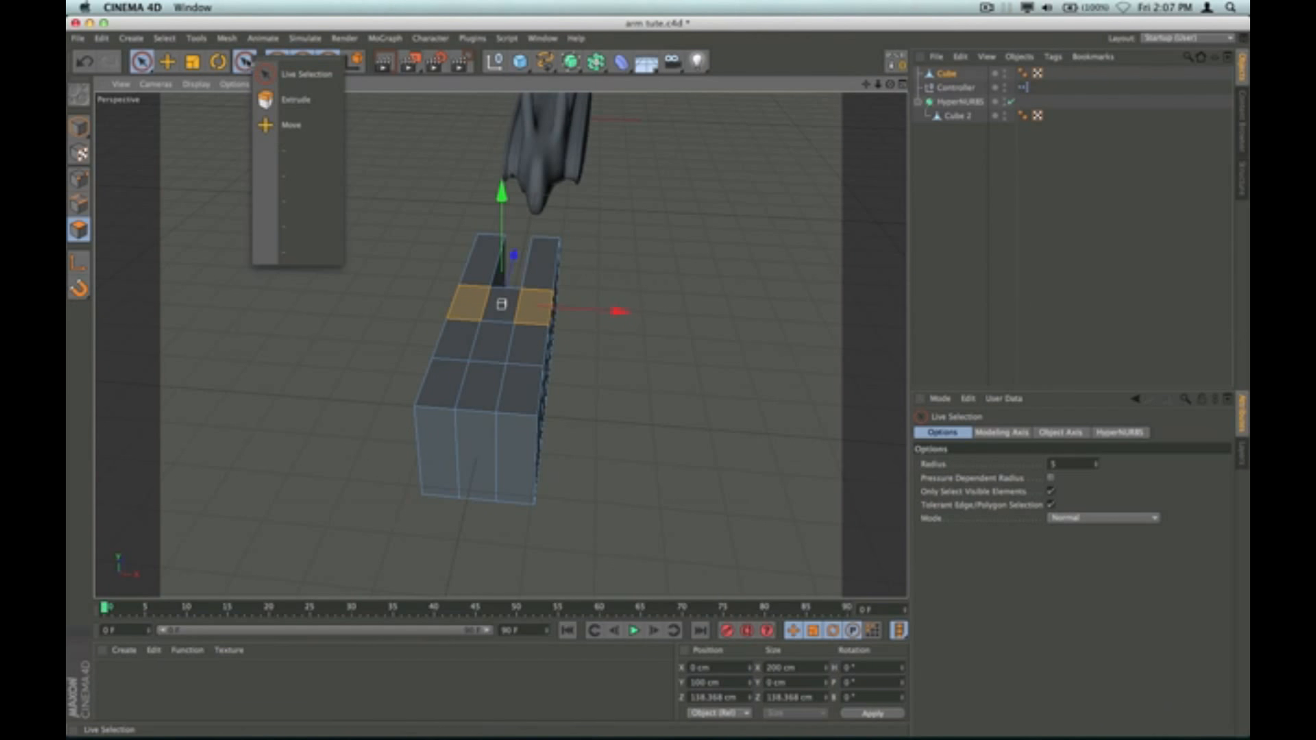
pyautogui.click(295, 103)
pyautogui.moveTo(681, 273); pyautogui.dragTo(651, 274)
pyautogui.moveTo(502, 316); pyautogui.dragTo(501, 191)
pyautogui.moveTo(890, 84)
pyautogui.mouseDown()
pyautogui.moveTo(967, 43)
pyautogui.moveTo(1012, 55)
pyautogui.moveTo(939, 77)
pyautogui.moveTo(879, 76)
pyautogui.mouseUp()
pyautogui.moveTo(701, 312); pyautogui.dragTo(802, 311)
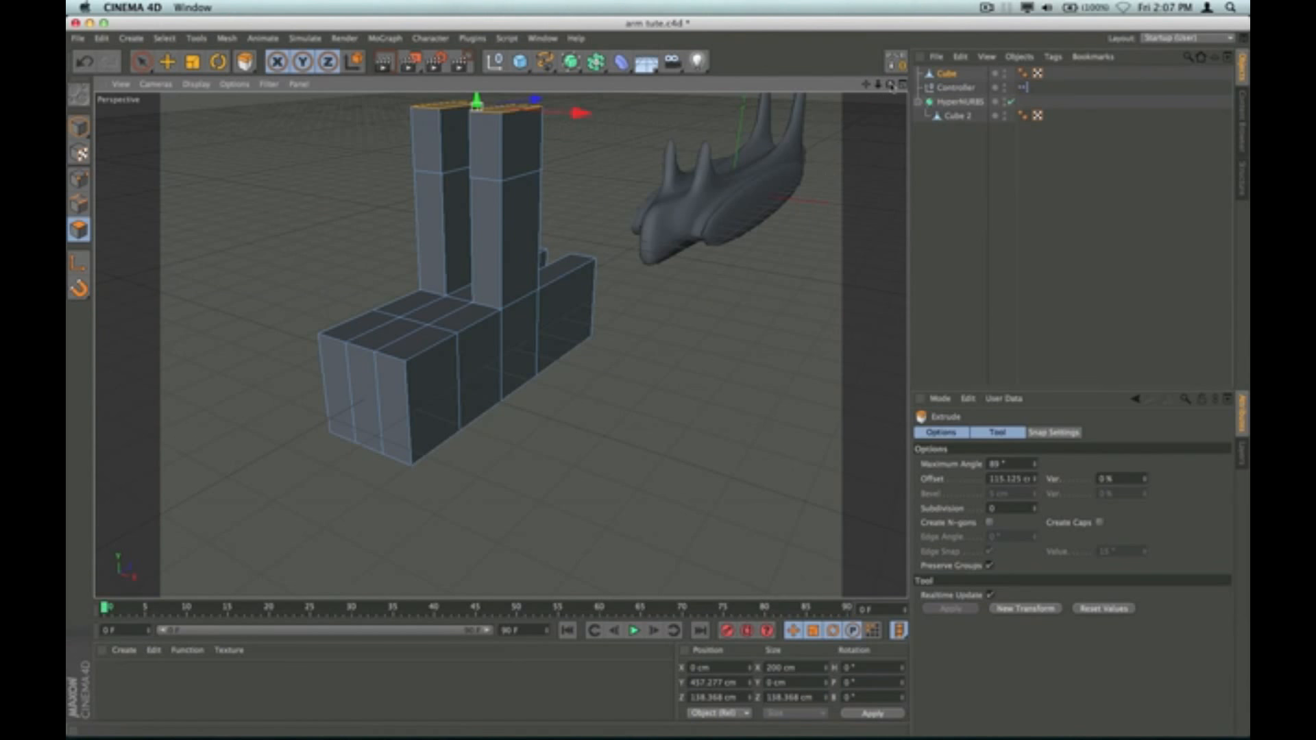
pyautogui.moveTo(891, 84); pyautogui.dragTo(882, 81)
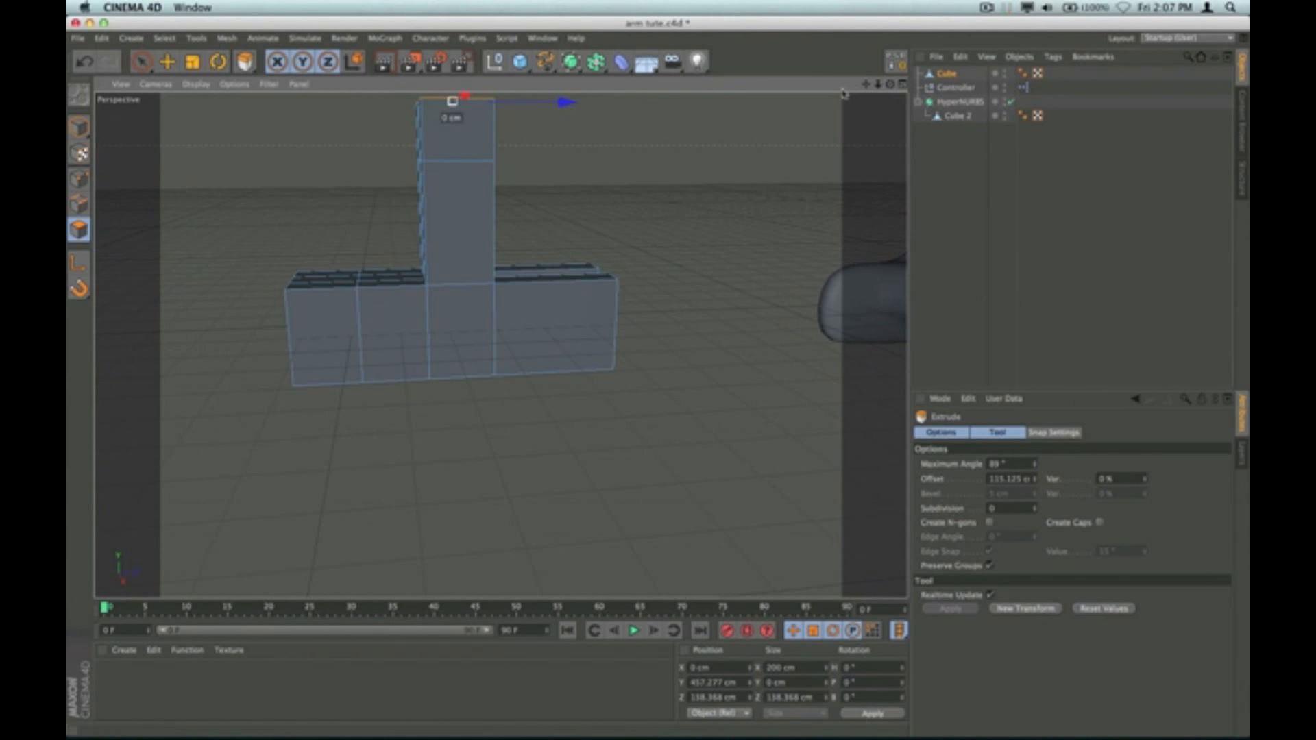
# Step: Add a cylinder and move it along the Z axis to just beyond the cube segment's end facing away from the upper arm
pyautogui.click(519, 62)
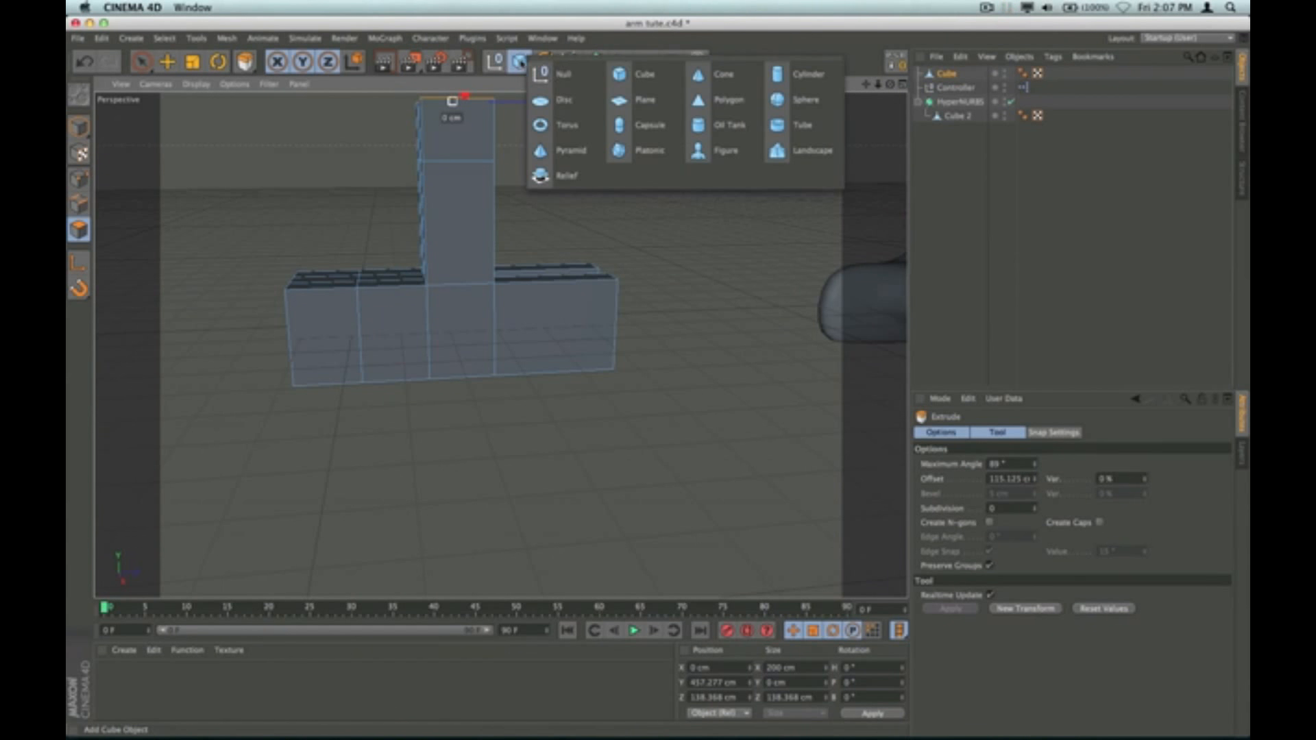
pyautogui.click(768, 74)
pyautogui.scroll(-5, 747, 312)
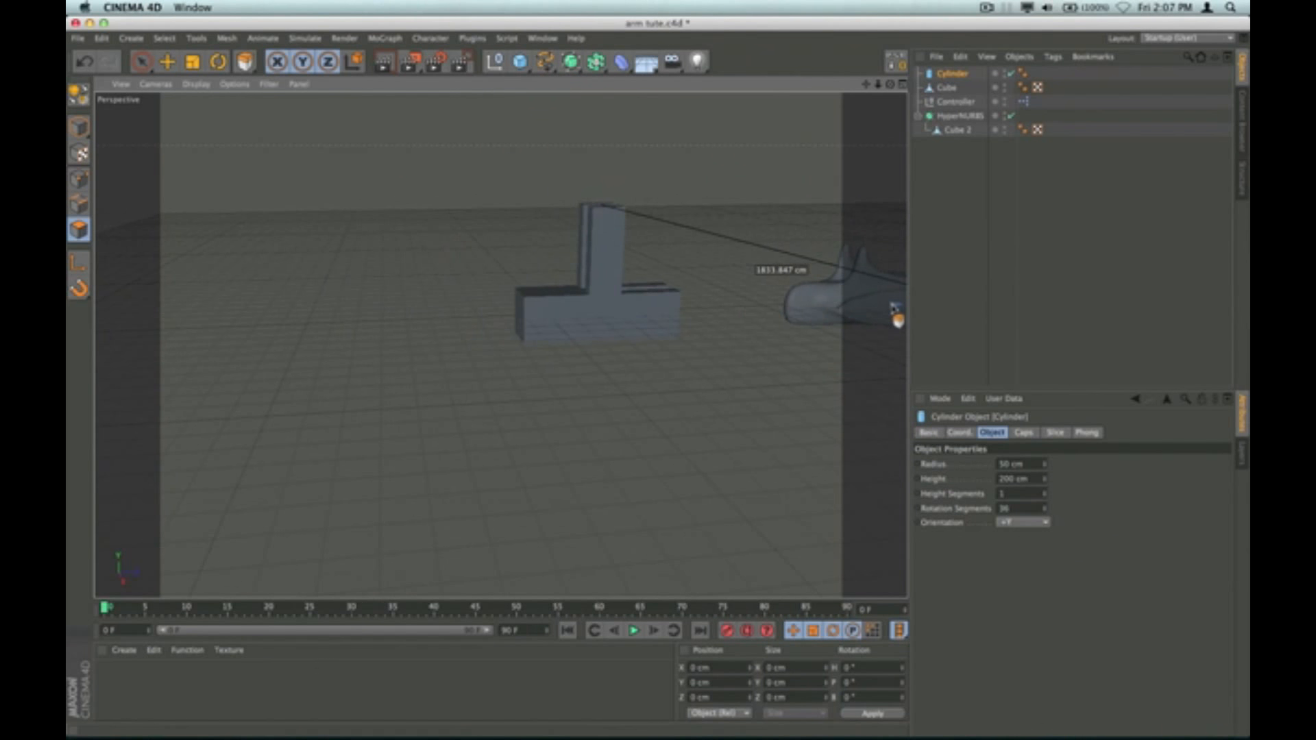
pyautogui.press('o')
pyautogui.scroll(-5, 516, 332)
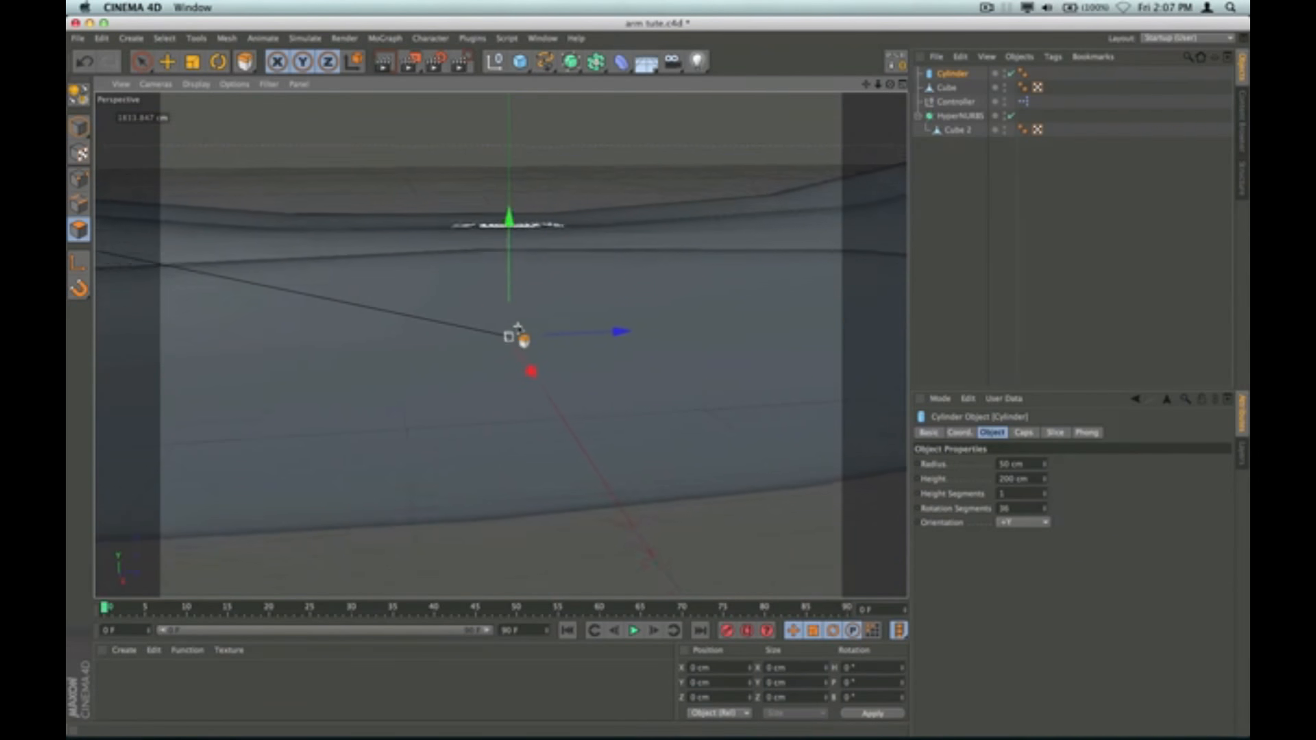
pyautogui.scroll(-6, 515, 333)
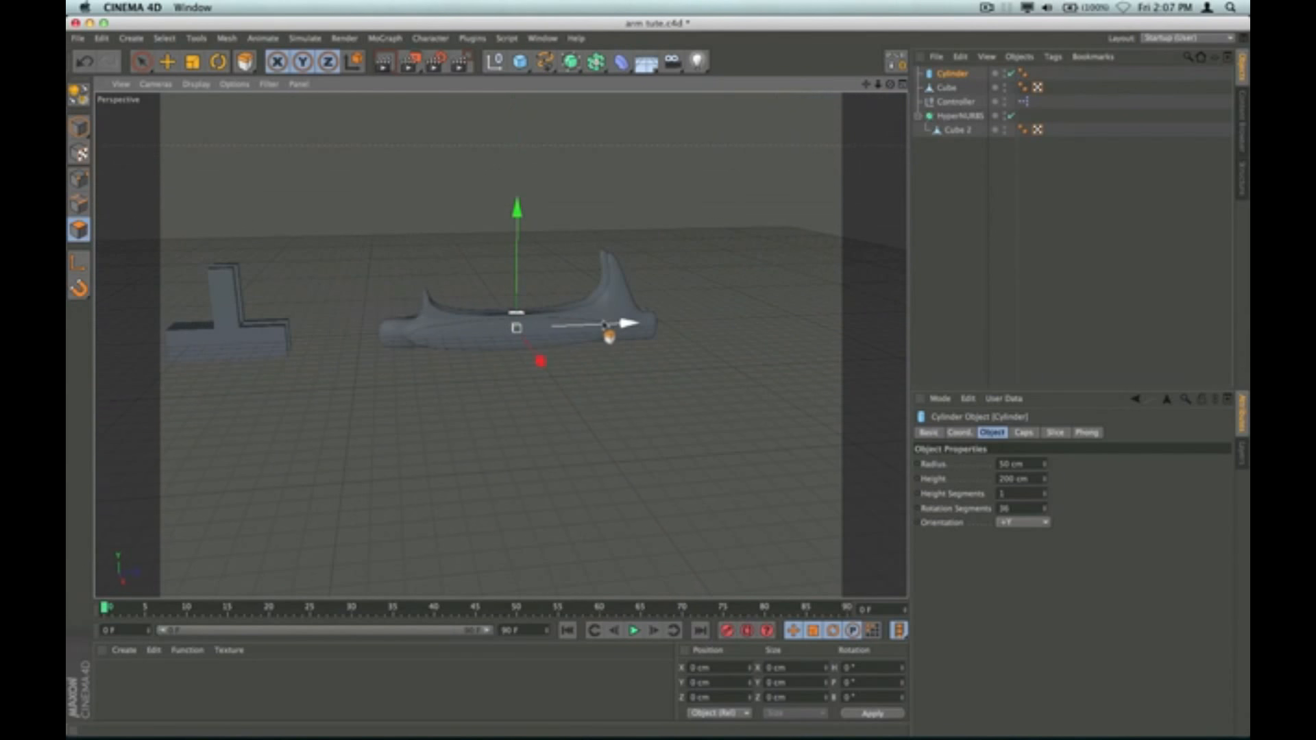
pyautogui.click(166, 62)
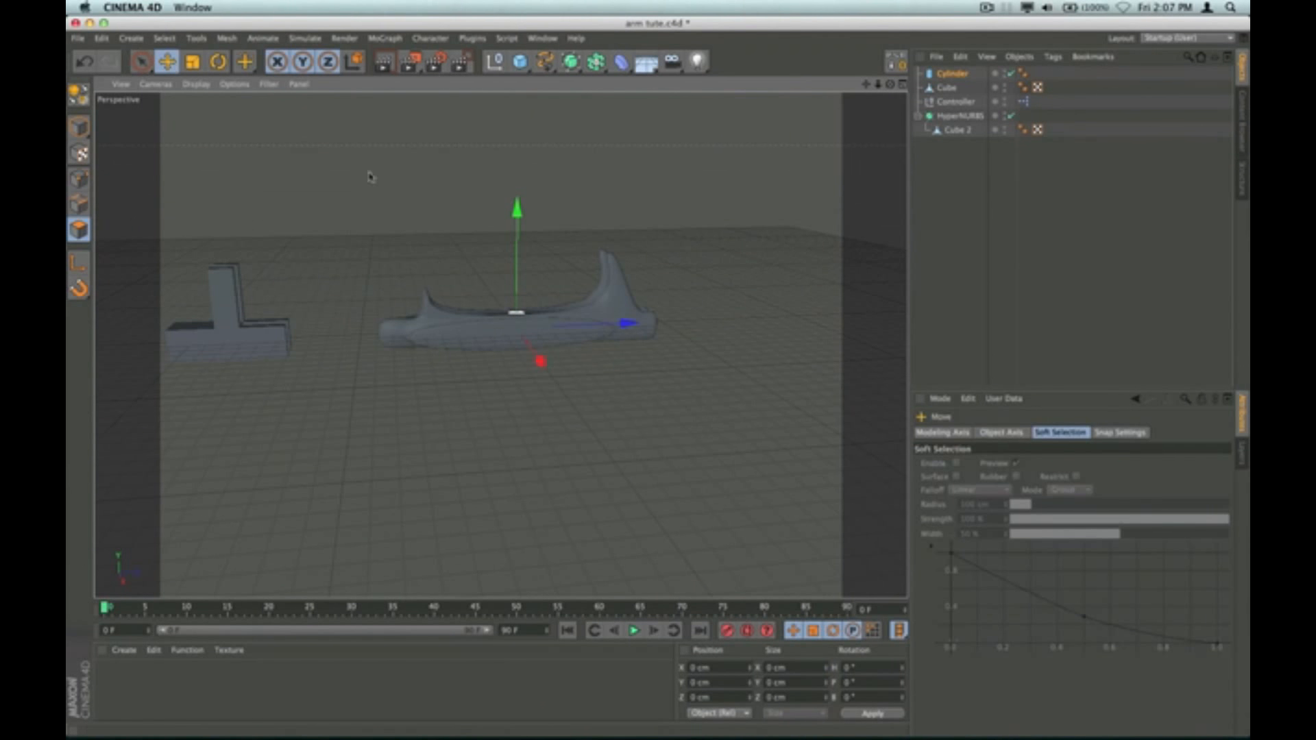
pyautogui.moveTo(629, 323); pyautogui.dragTo(269, 320)
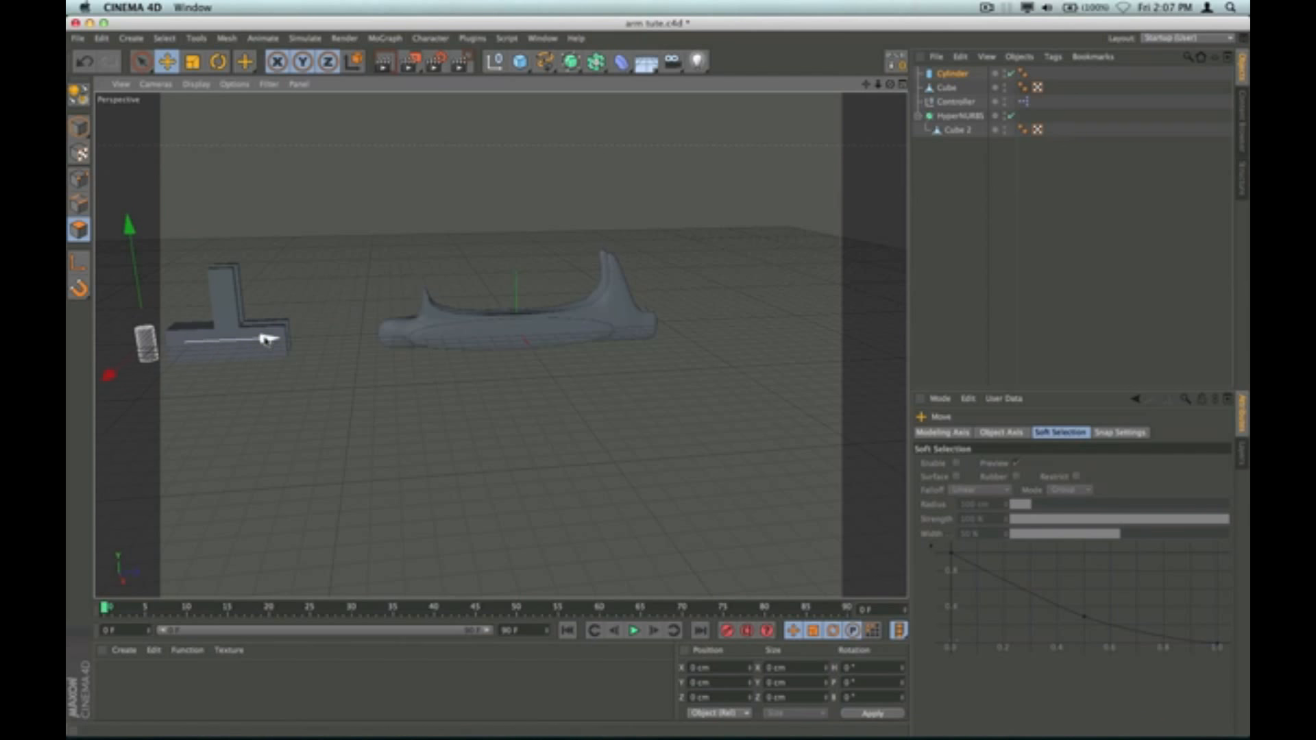
# Step: Orient the cylinder along +Z and set its radius to 254 cm, height to 105 cm and height segments to 5
pyautogui.click(950, 73)
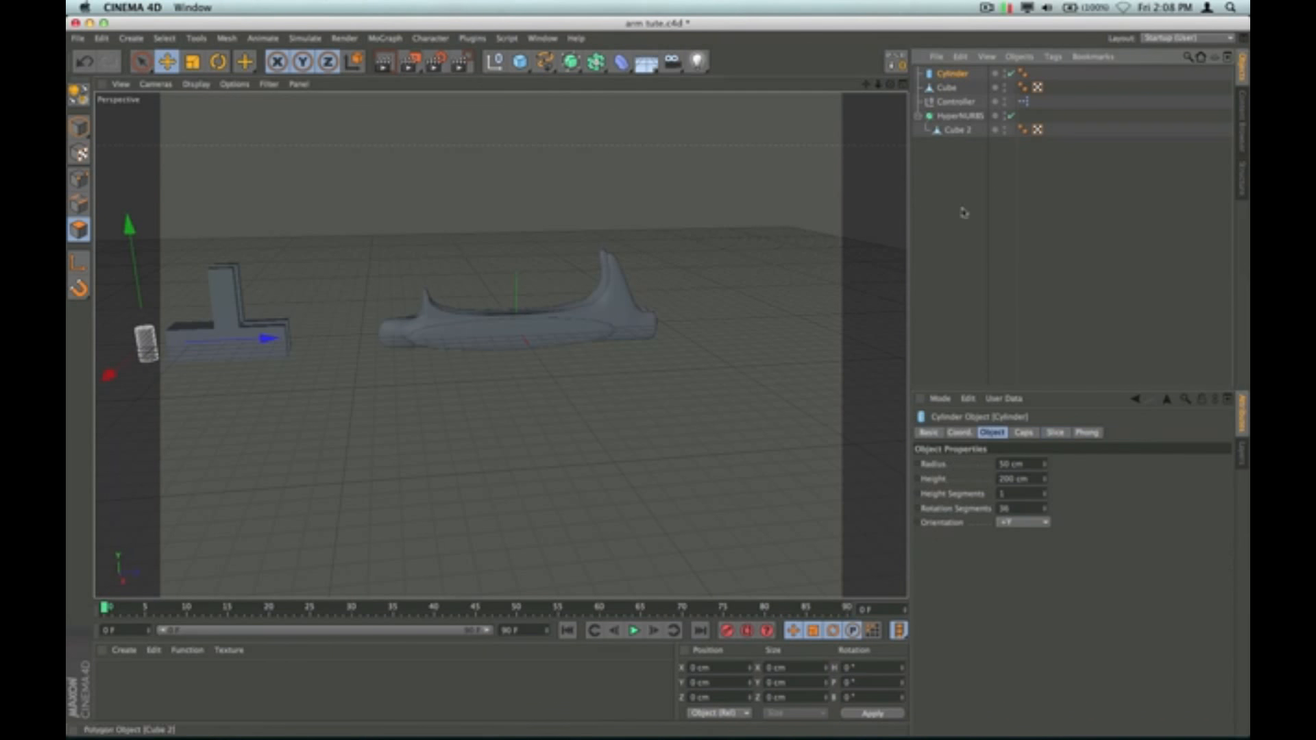
pyautogui.click(1022, 525)
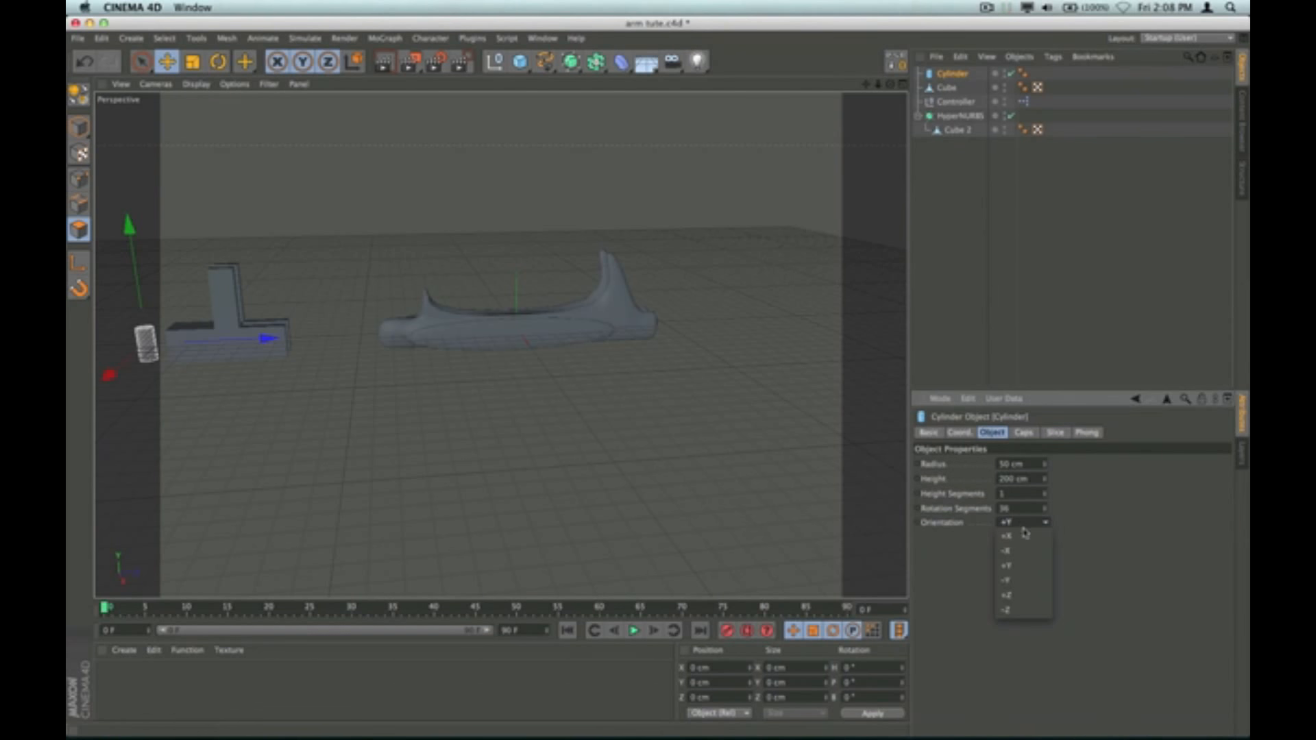
pyautogui.click(1019, 596)
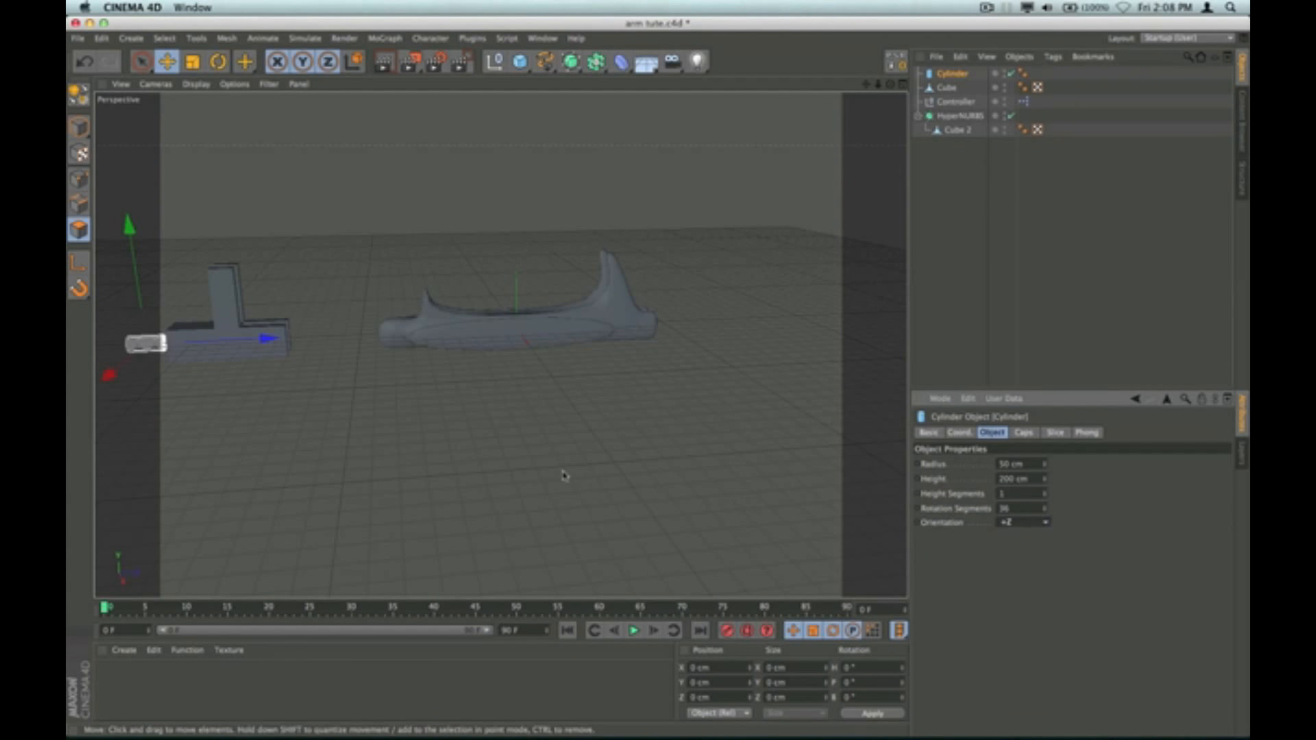
pyautogui.moveTo(1045, 465); pyautogui.dragTo(1045, 388)
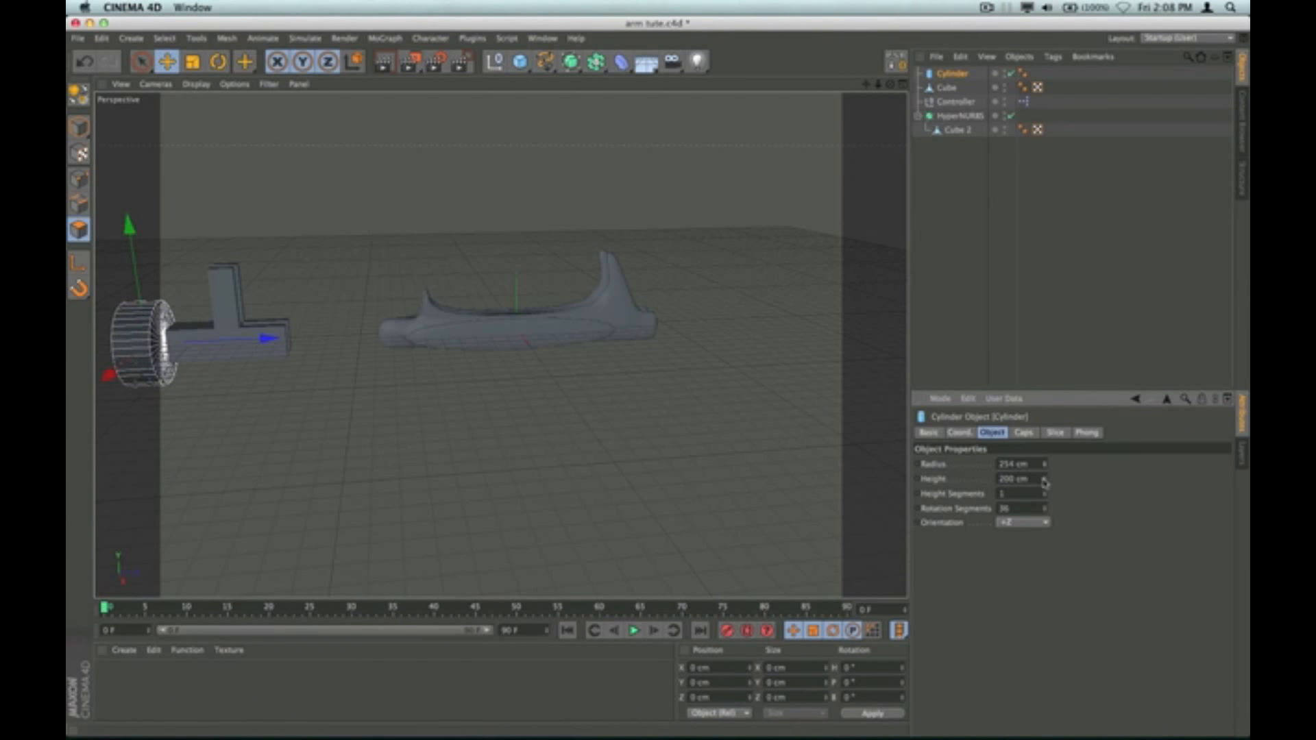
pyautogui.moveTo(1045, 484); pyautogui.dragTo(1044, 532)
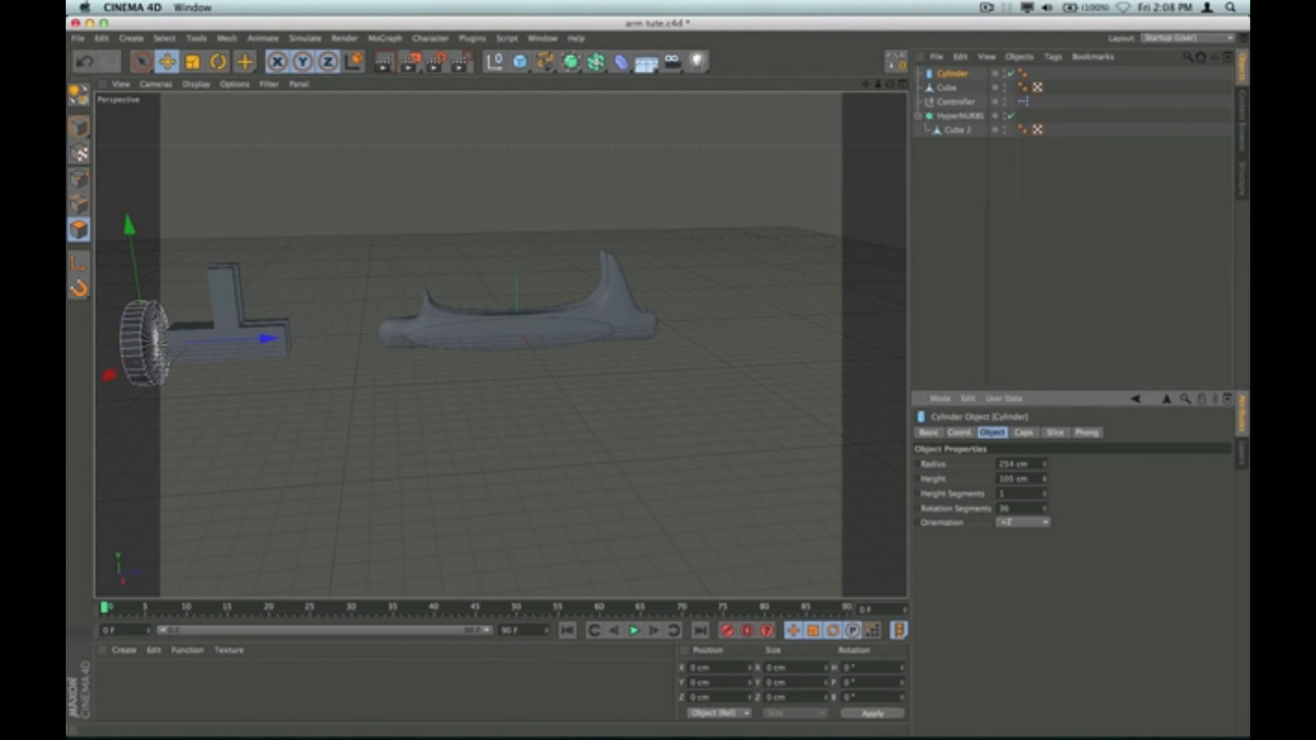
pyautogui.click(1045, 492)
pyautogui.click(1045, 492)
pyautogui.click(1045, 493)
pyautogui.click(1045, 492)
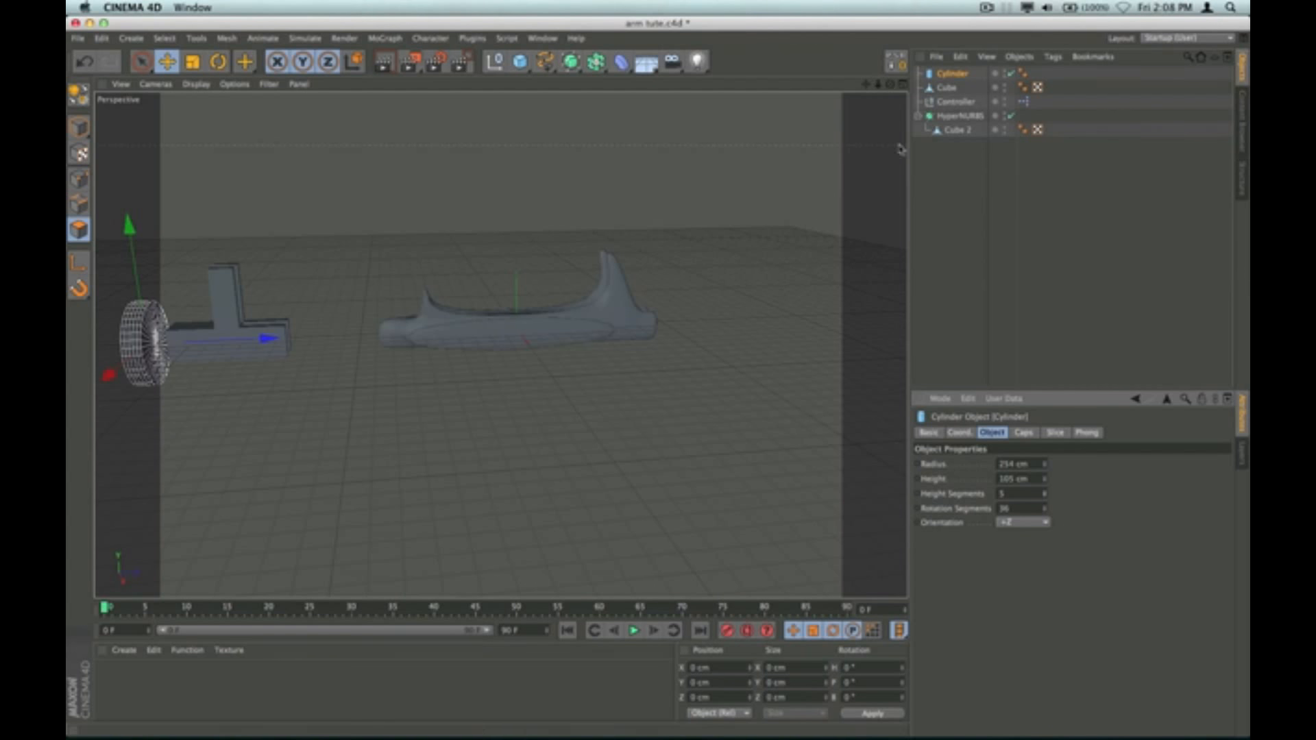
# Step: Make two copies of the cylinder and set the radius of Cylinder.1 to 248 cm
pyautogui.moveTo(867, 84); pyautogui.dragTo(1057, 70)
pyautogui.moveTo(951, 75); pyautogui.dragTo(954, 100)
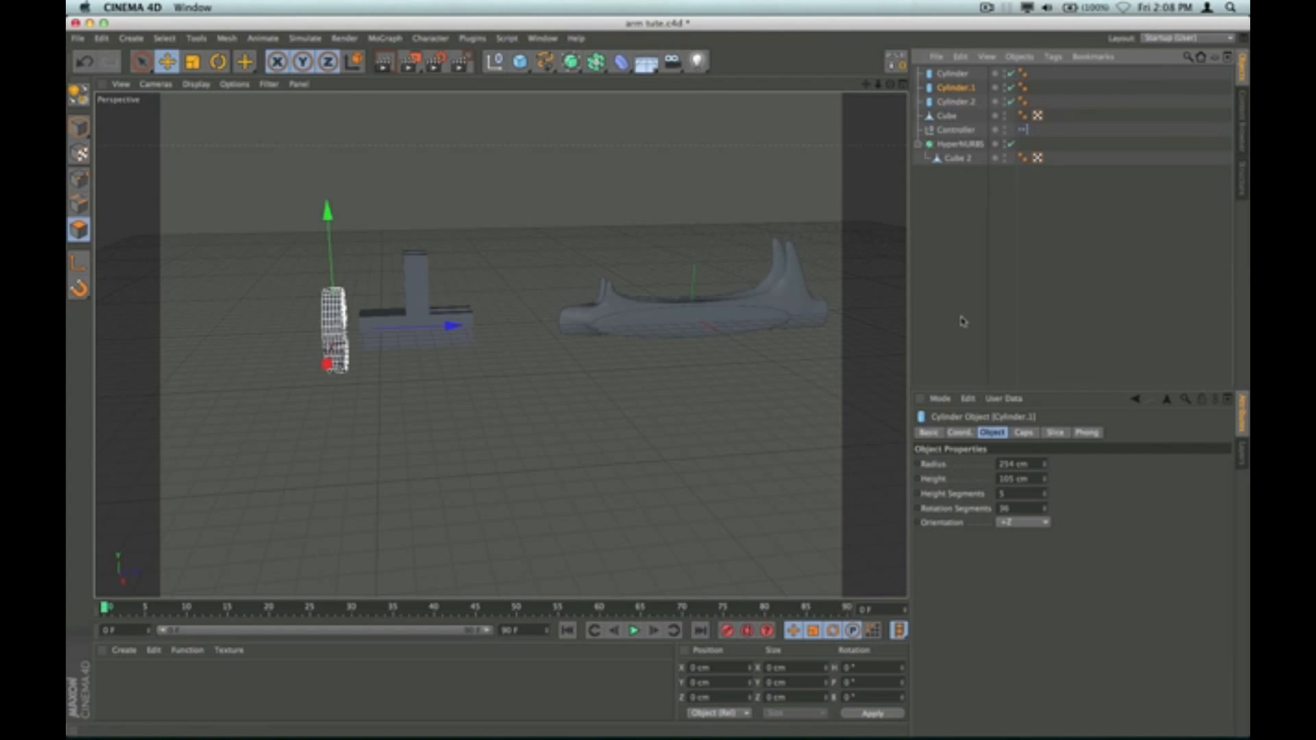
pyautogui.moveTo(1045, 466); pyautogui.dragTo(1045, 474)
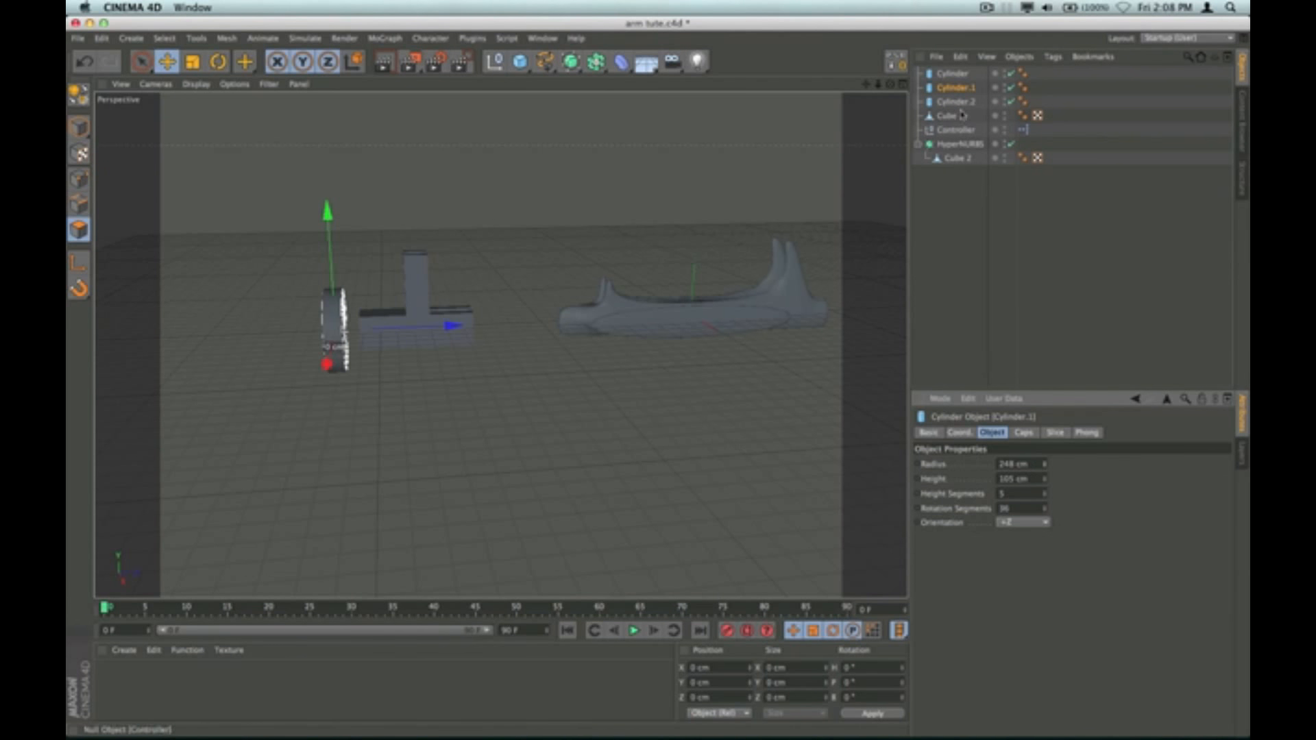
# Step: Move the original cylinder along Z against the cube segment and place Cylinder.1 between it and Cylinder.2
pyautogui.click(955, 76)
pyautogui.moveTo(446, 340); pyautogui.dragTo(492, 328)
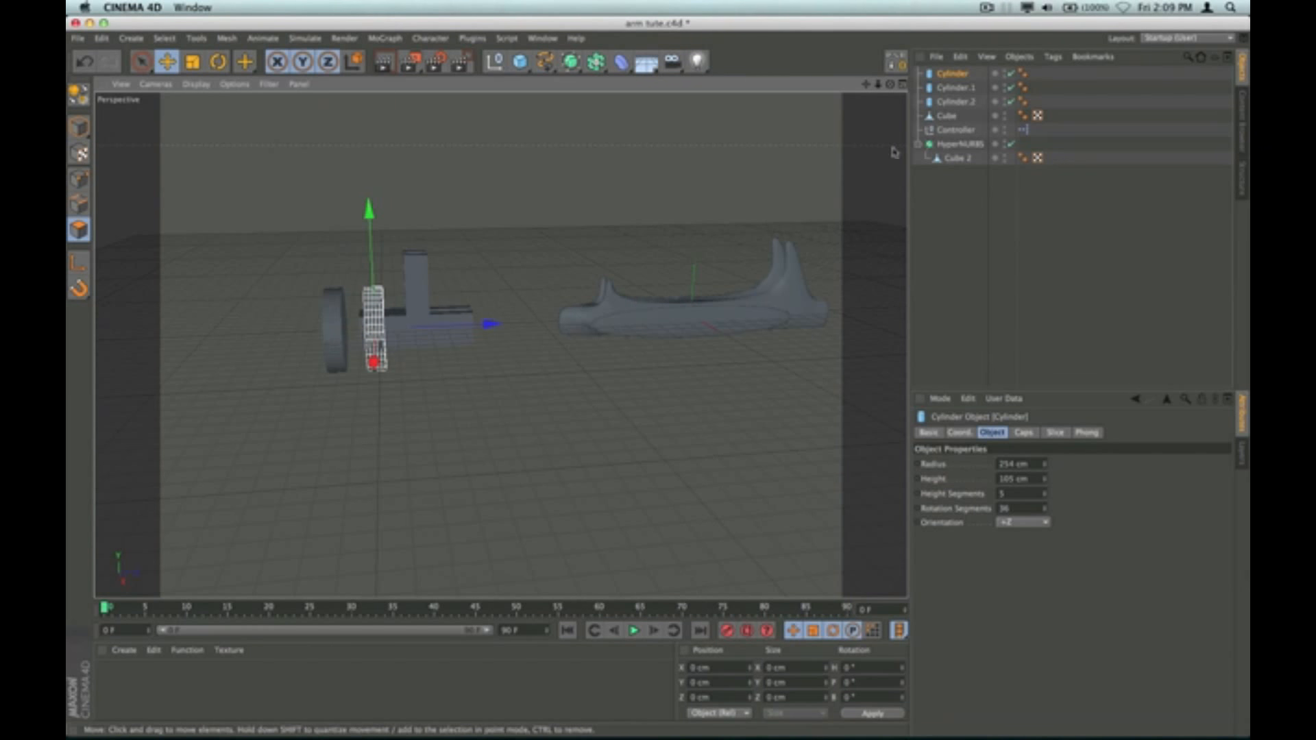
pyautogui.click(966, 87)
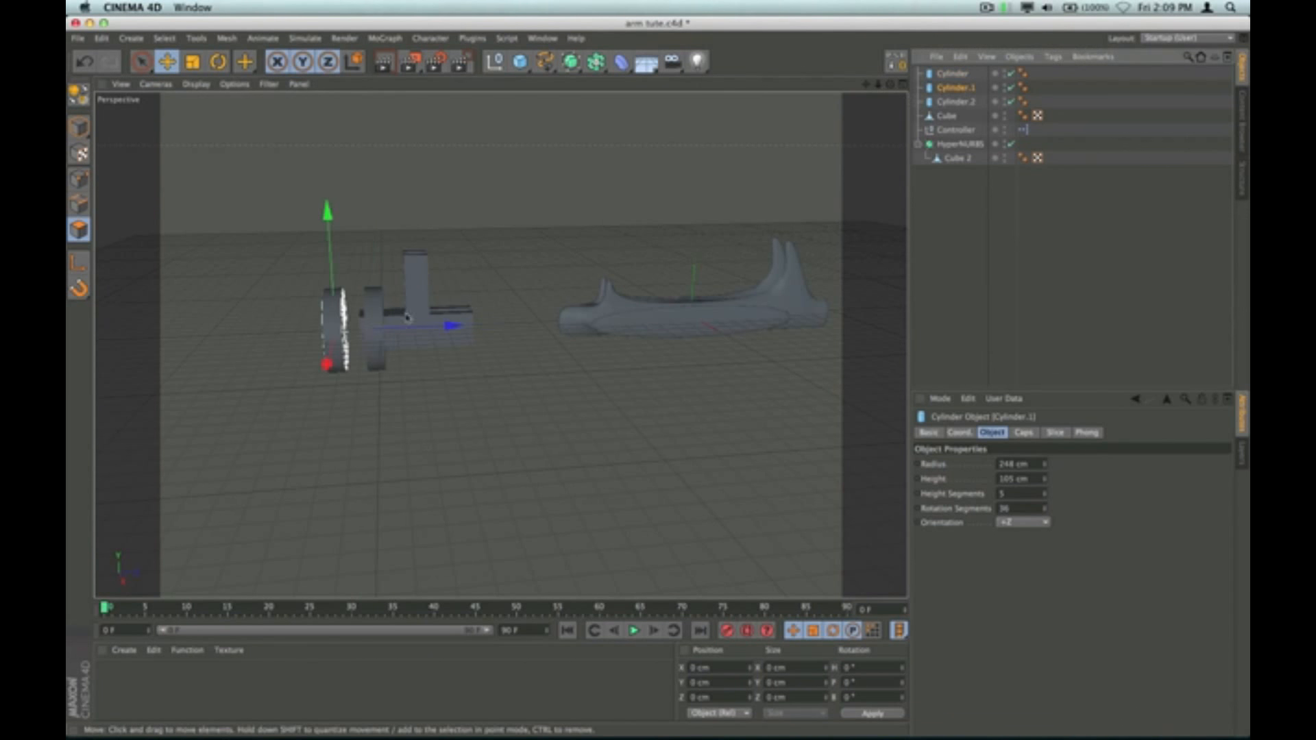
pyautogui.moveTo(451, 336); pyautogui.dragTo(476, 327)
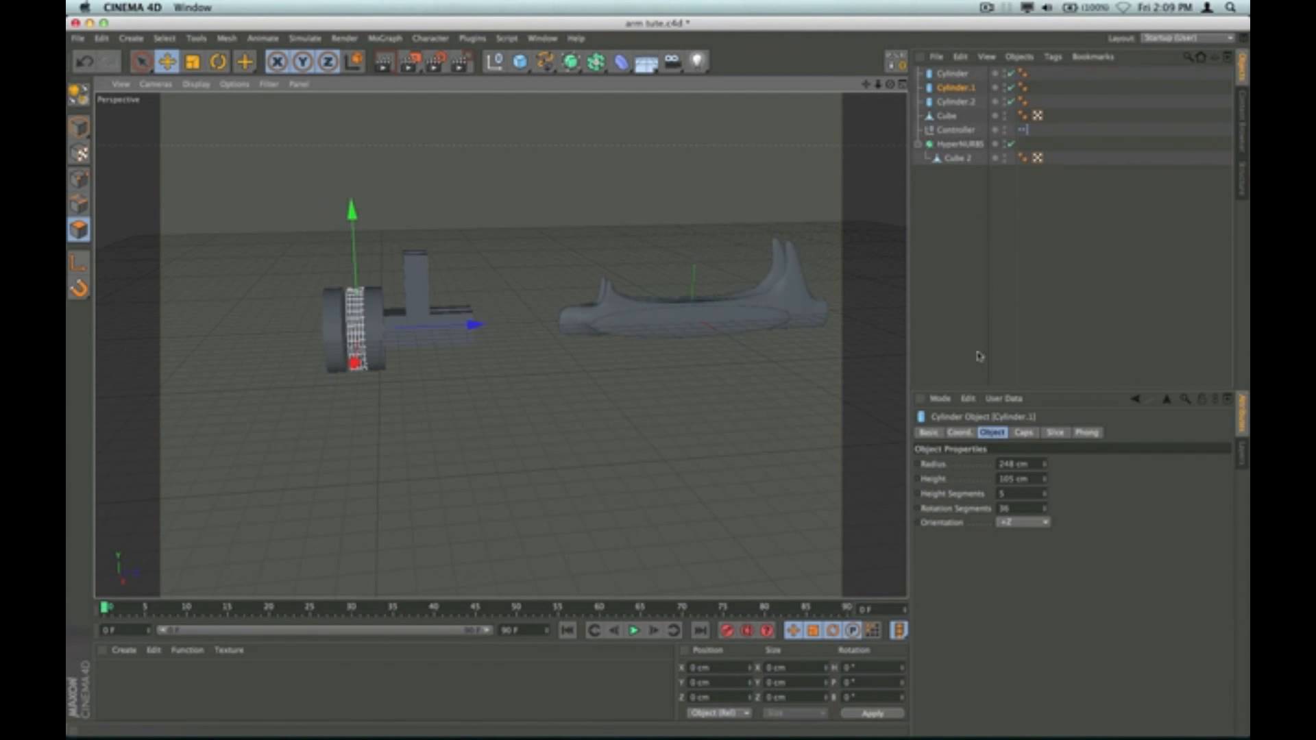
# Step: Set the middle cylinder's radius to 228 cm and move Cylinder.2 slightly along Z to close up against it
pyautogui.scroll(5, 347, 334)
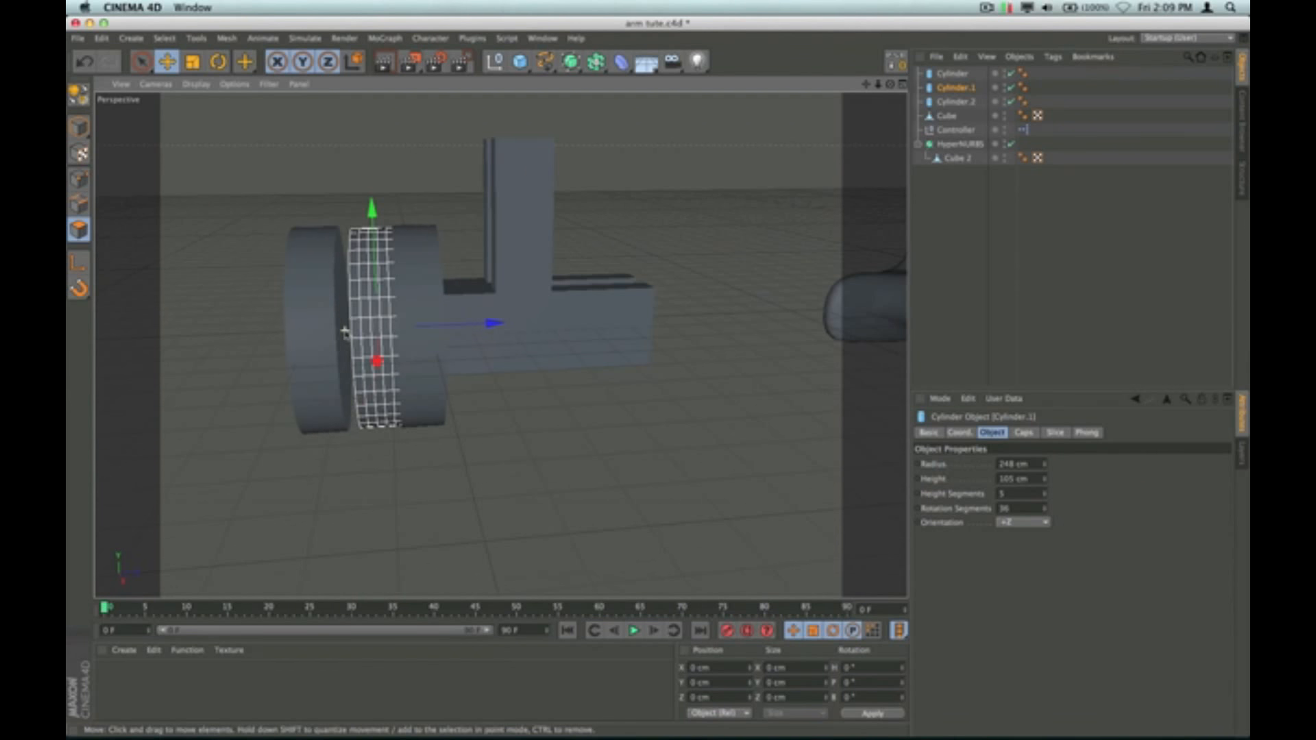
pyautogui.moveTo(890, 84); pyautogui.dragTo(840, 87)
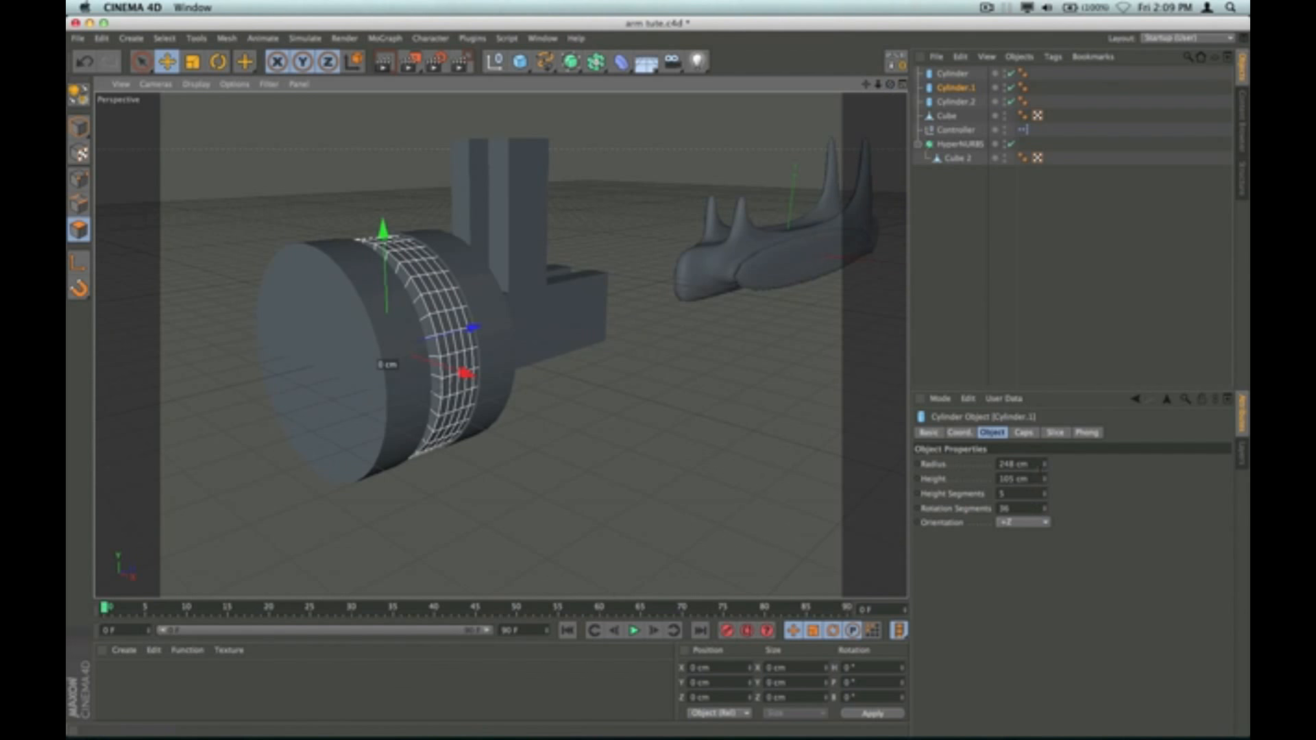
pyautogui.moveTo(1046, 467); pyautogui.dragTo(1045, 488)
pyautogui.click(957, 102)
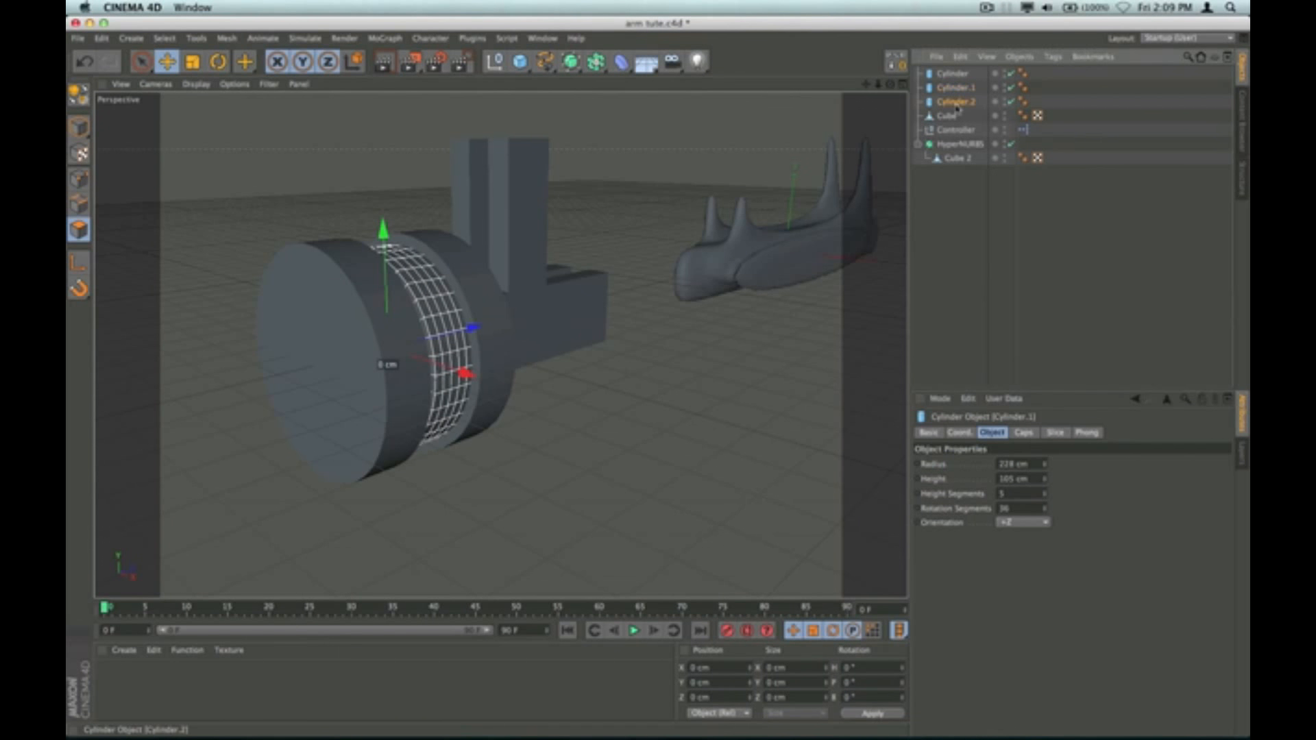
pyautogui.moveTo(439, 340); pyautogui.dragTo(447, 336)
pyautogui.moveTo(891, 85); pyautogui.dragTo(500, 345)
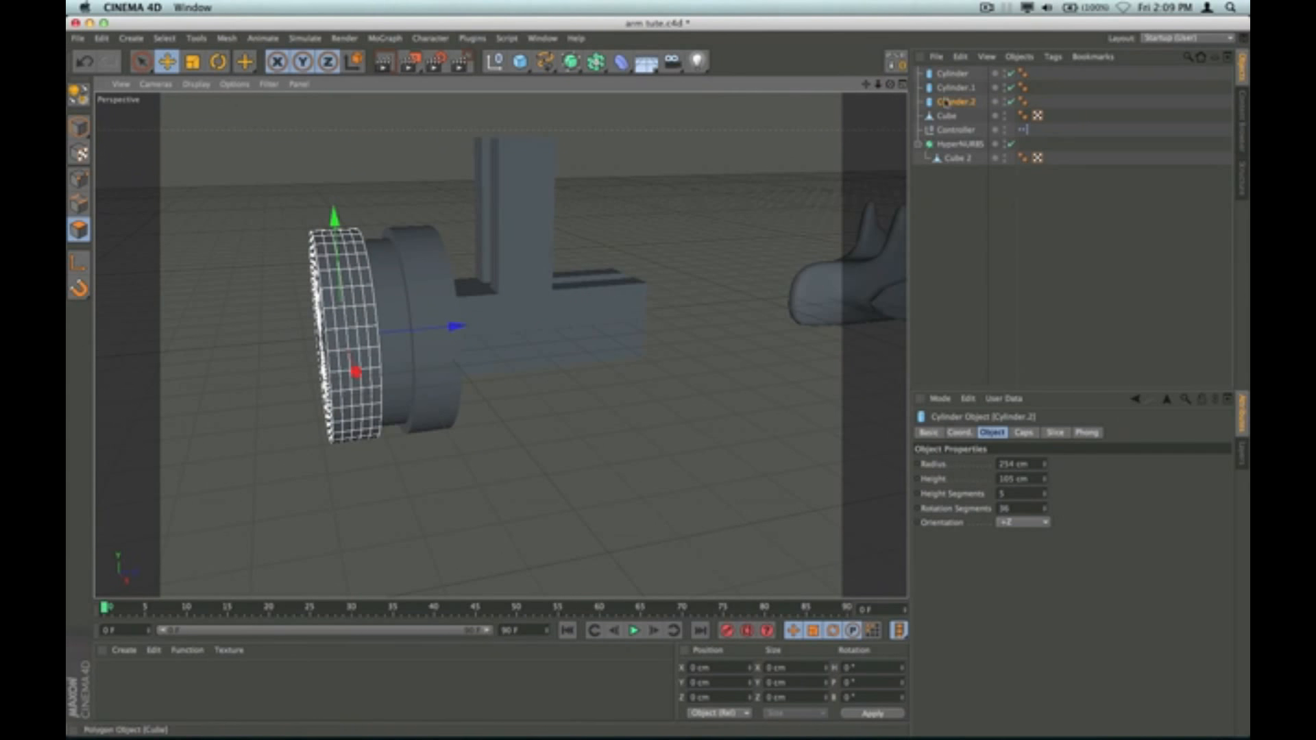
# Step: Make all three cylinders editable as polygon objects
pyautogui.click(955, 74)
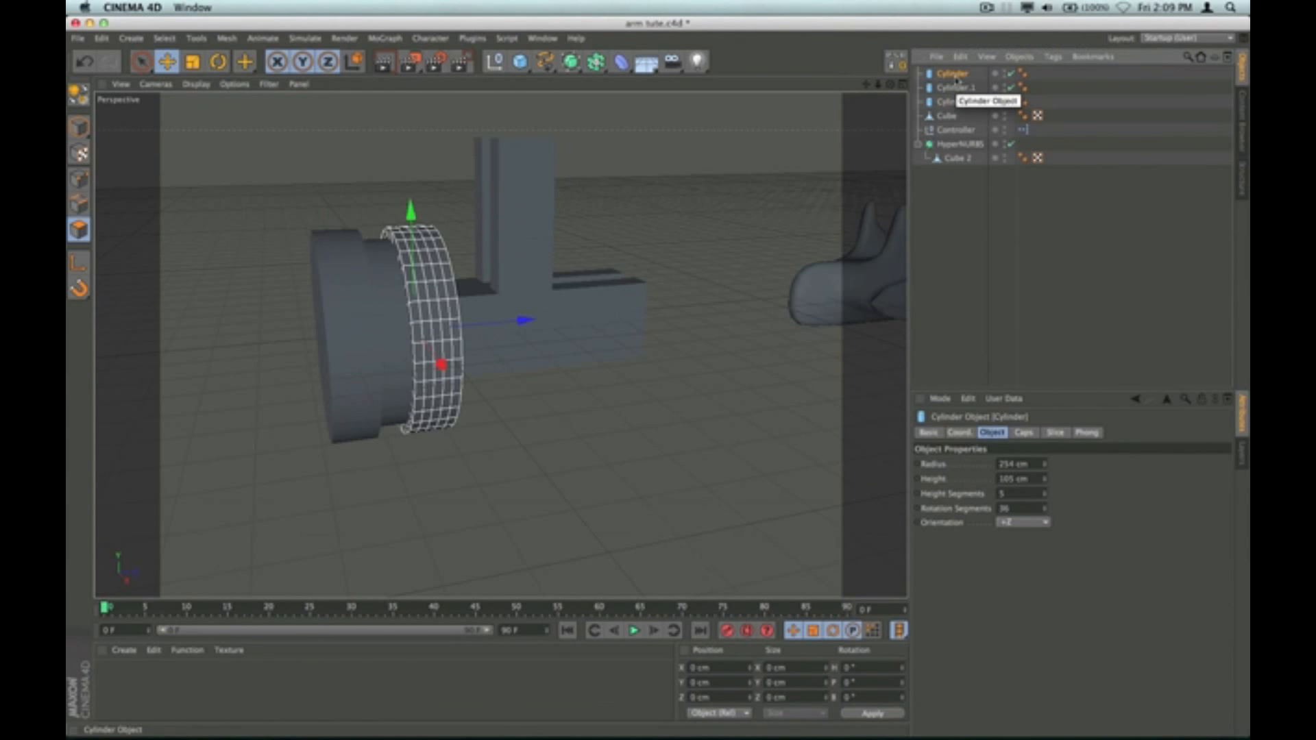
pyautogui.press('c')
pyautogui.click(957, 88)
pyautogui.press('c')
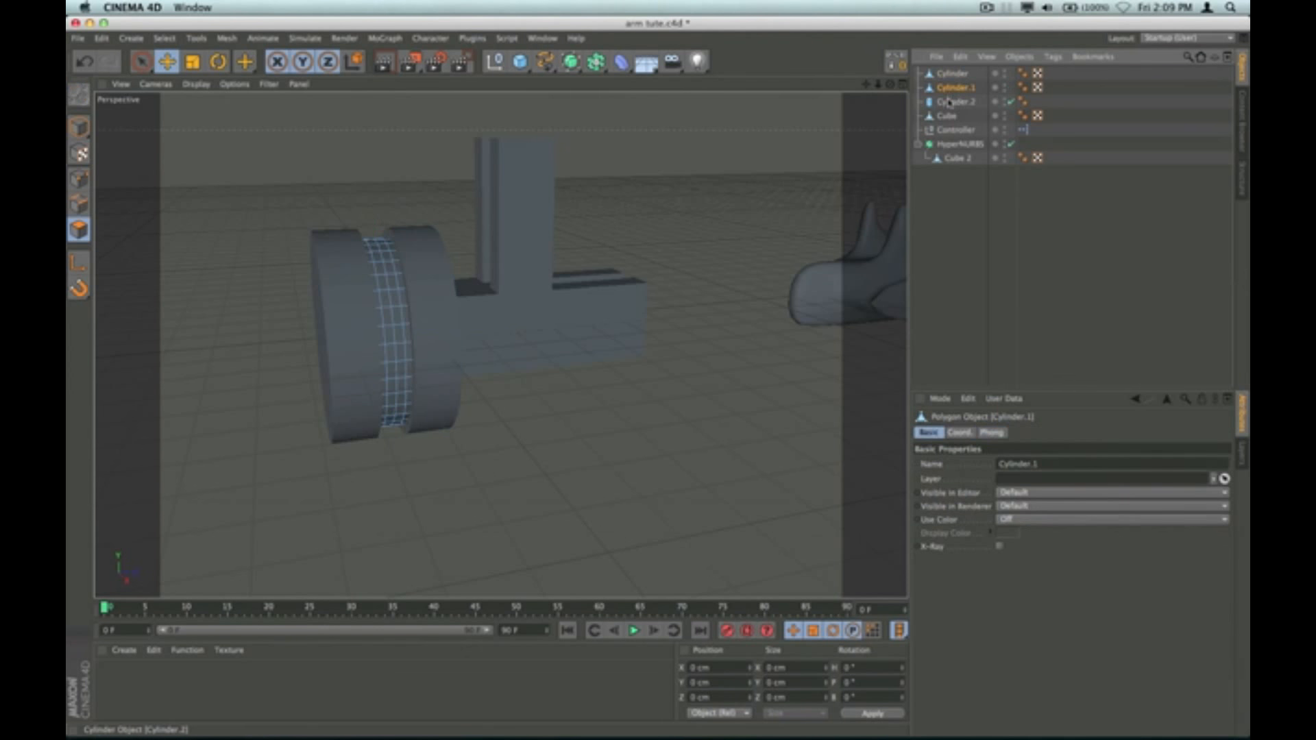
pyautogui.click(950, 102)
pyautogui.press('c')
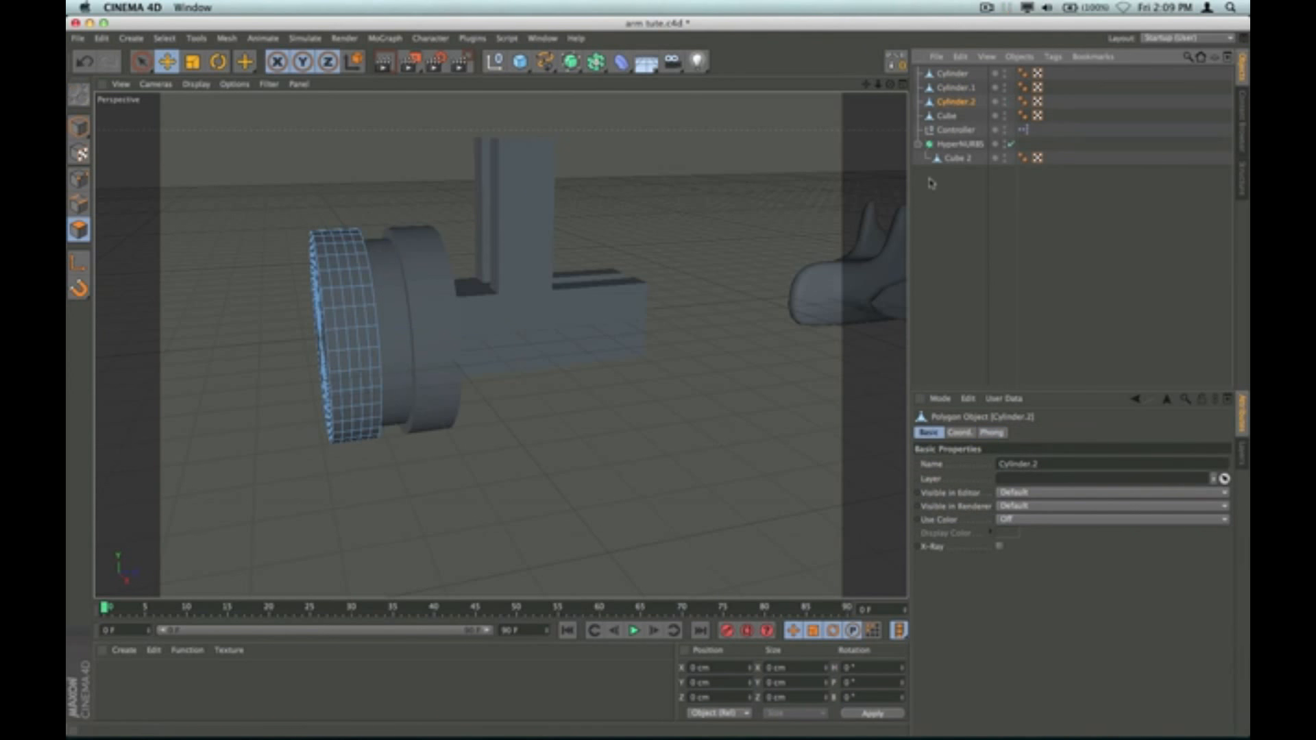
# Step: Group the three cylinders and the cube under one null and name it Knuckle
pyautogui.click(935, 186)
pyautogui.click(946, 116)
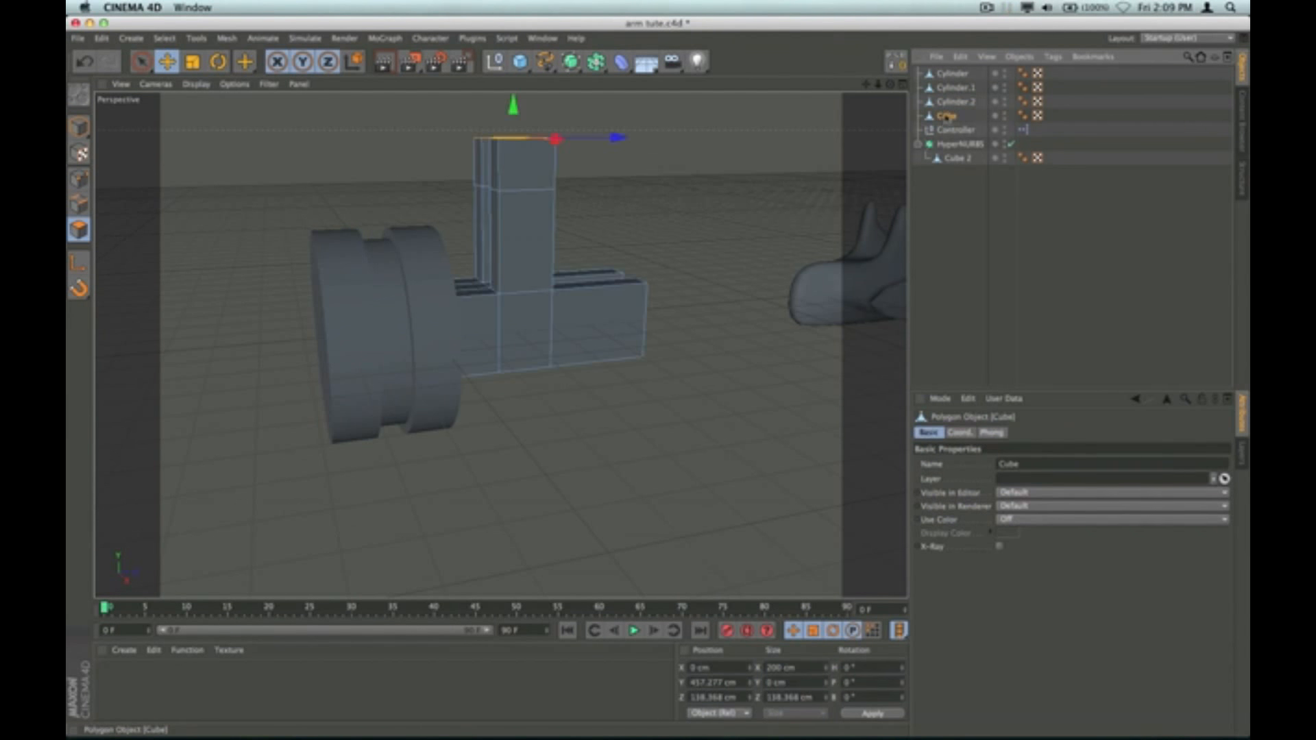
pyautogui.keyDown('shift'); pyautogui.click(949, 76); pyautogui.keyUp('shift')
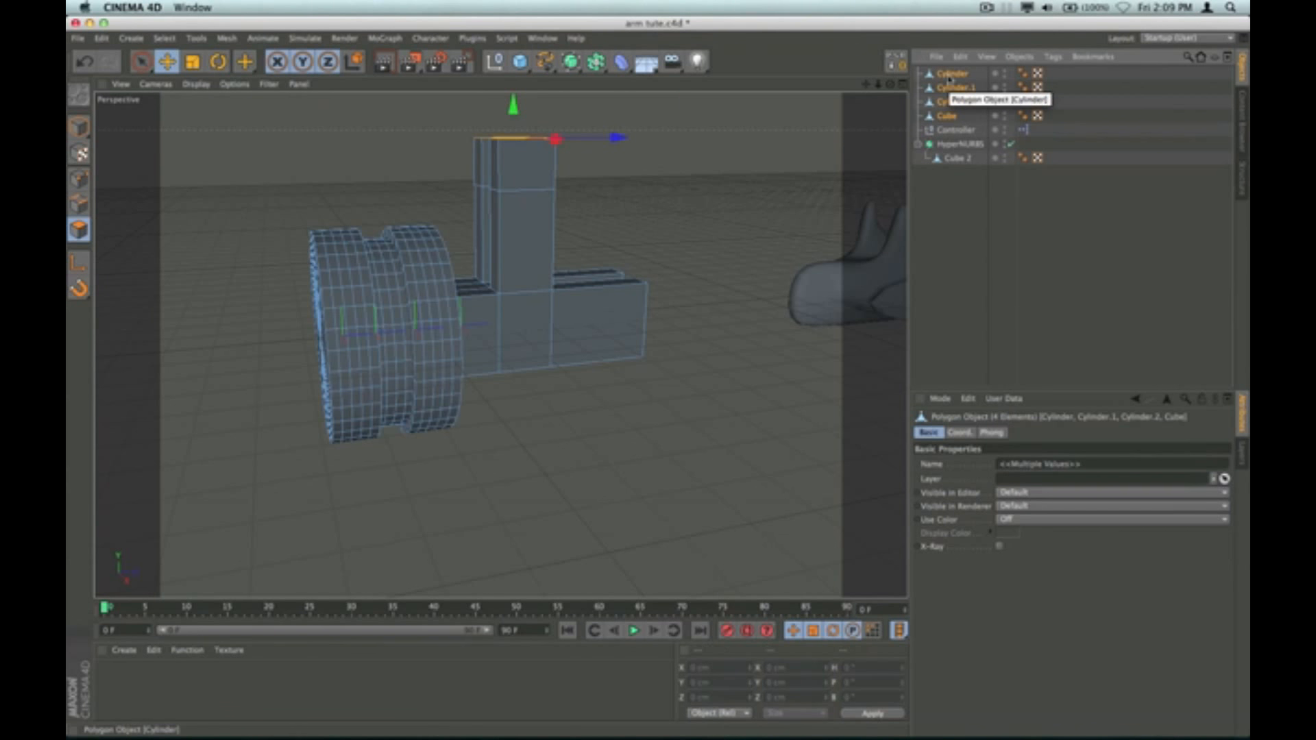
pyautogui.hotkey('alt', 'g')
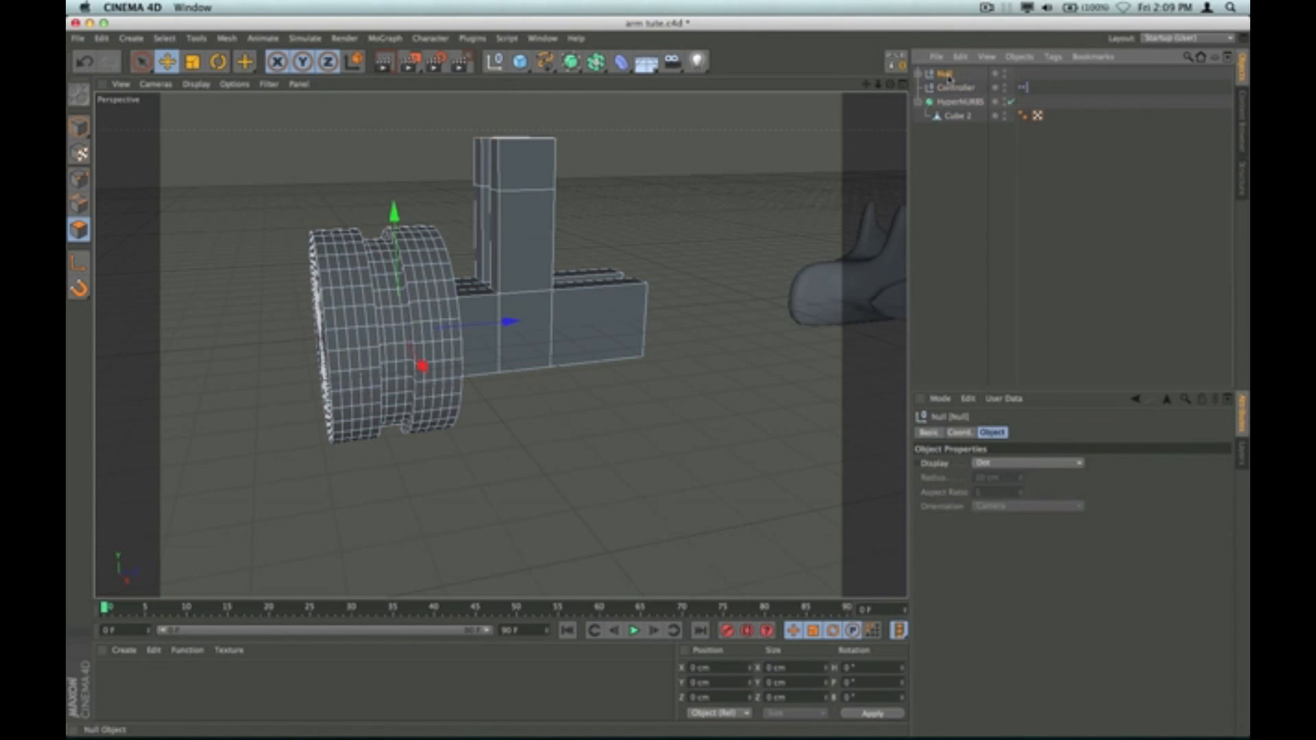
pyautogui.doubleClick(947, 74)
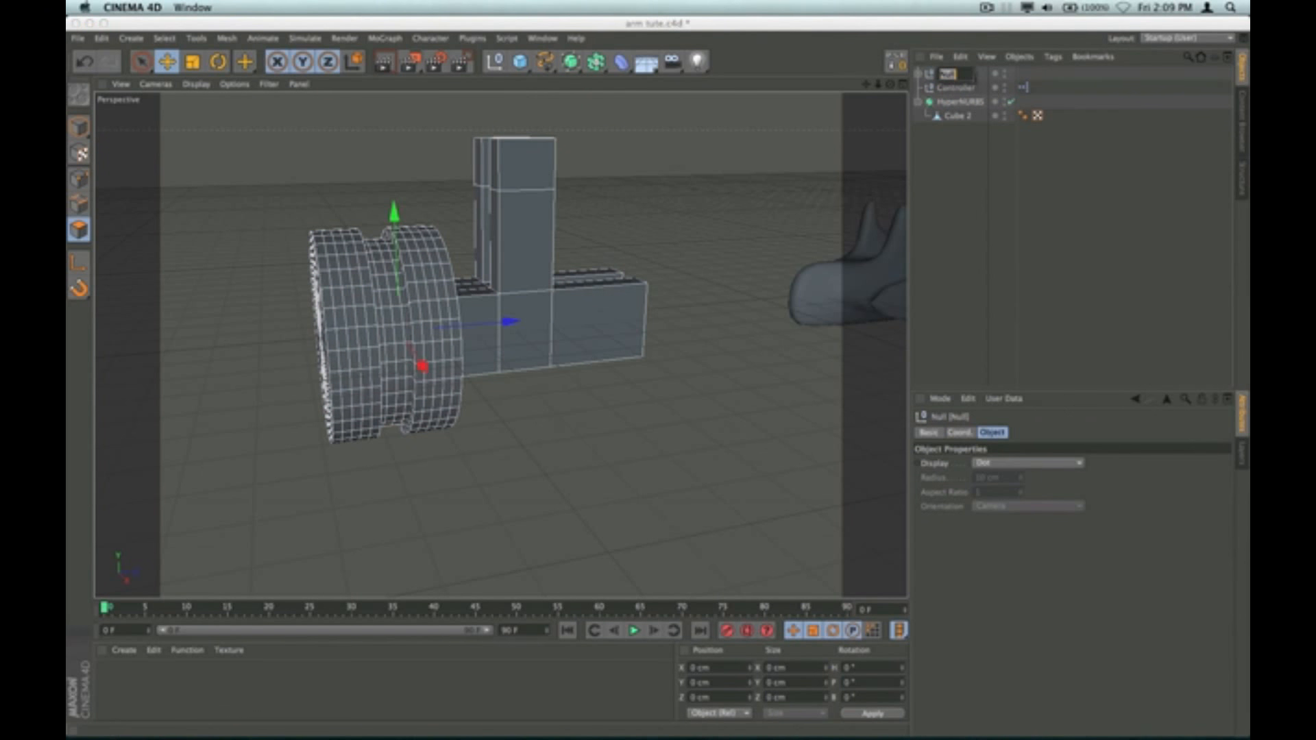
pyautogui.write('Ki')
pyautogui.click(966, 149)
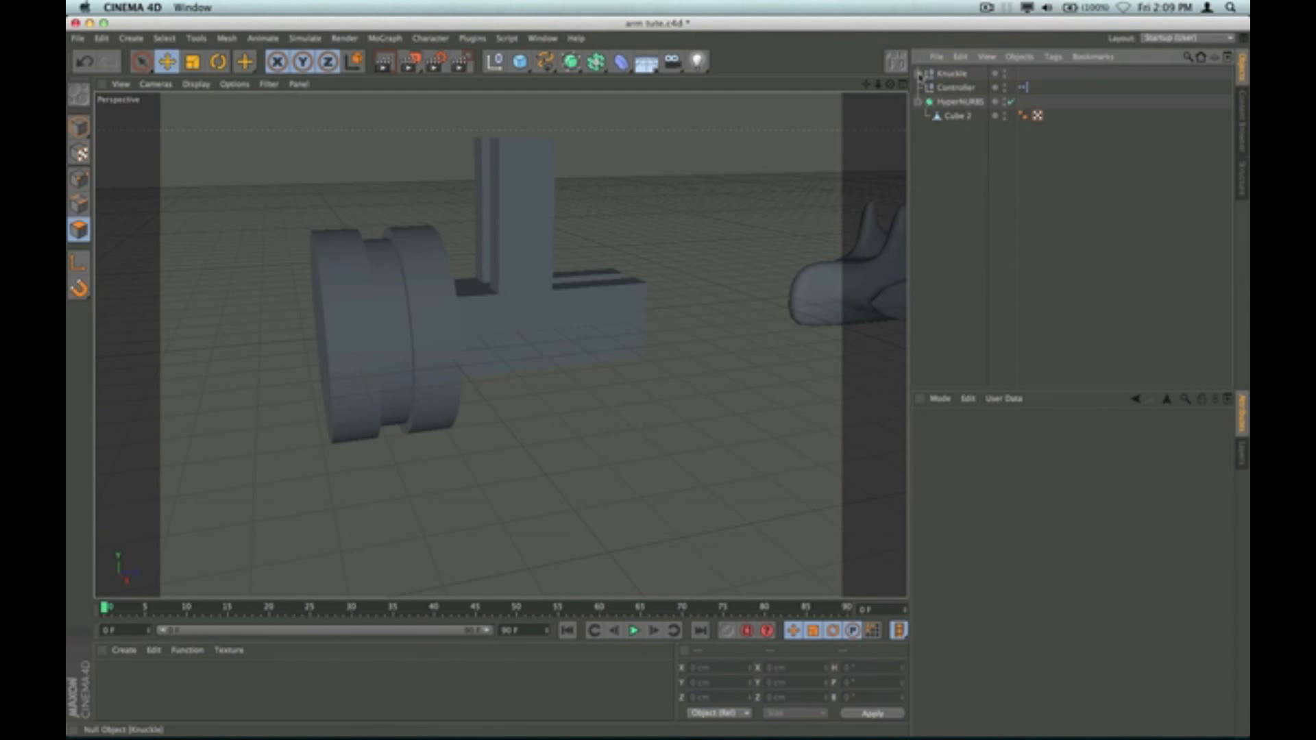
# Step: Expand the Knuckle group and go through its child objects, ending with the Cube selected
pyautogui.click(918, 73)
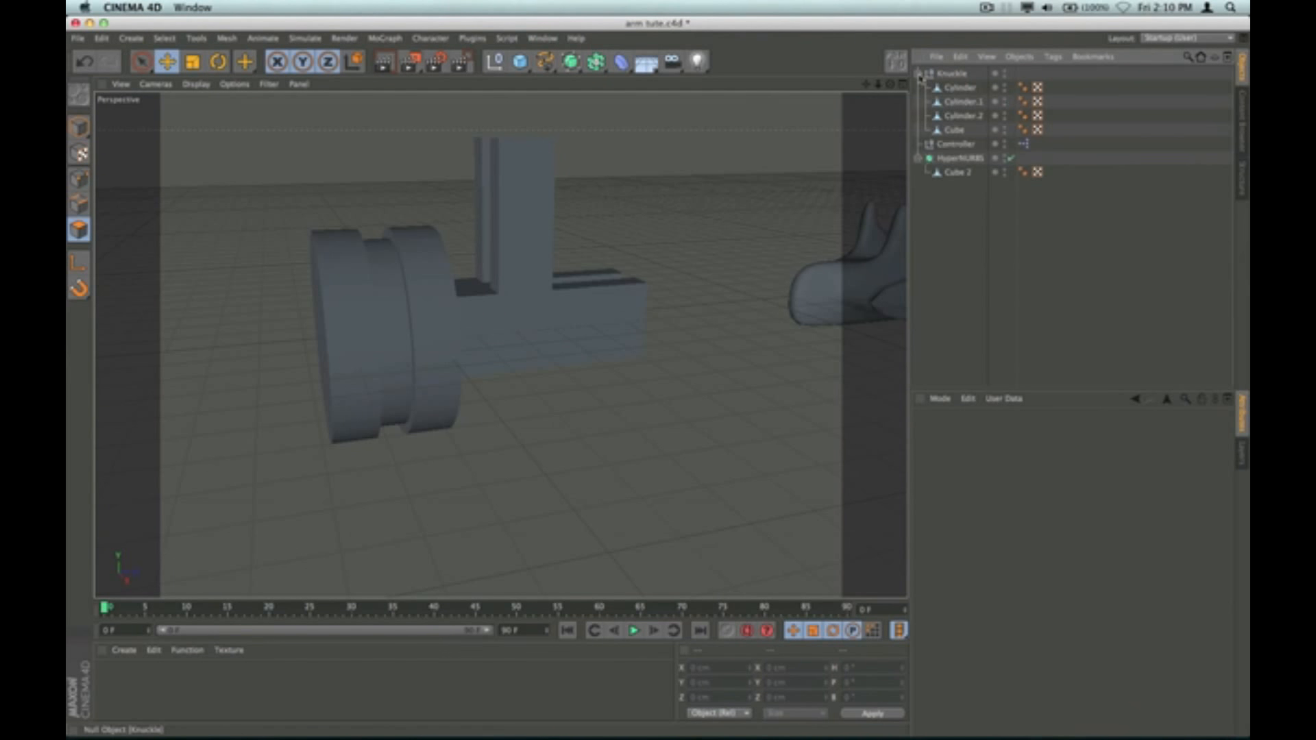
pyautogui.click(959, 89)
pyautogui.click(958, 103)
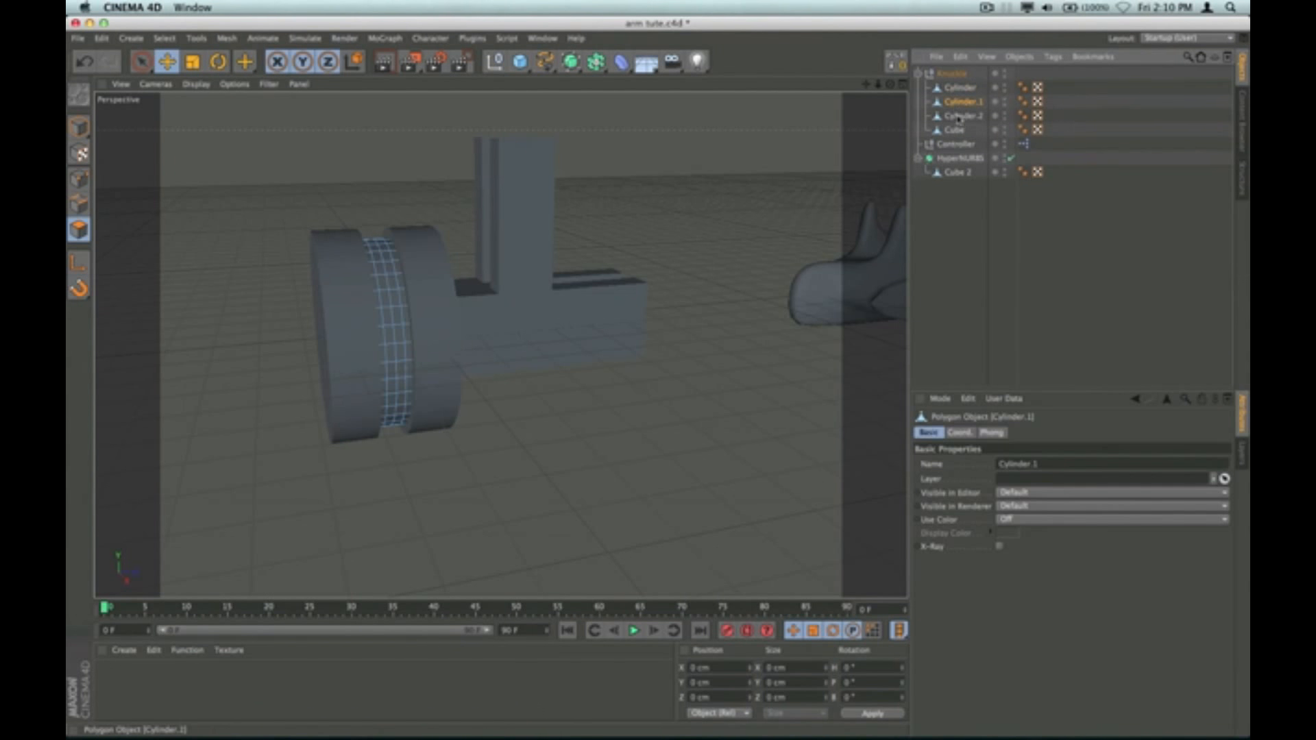
pyautogui.click(955, 130)
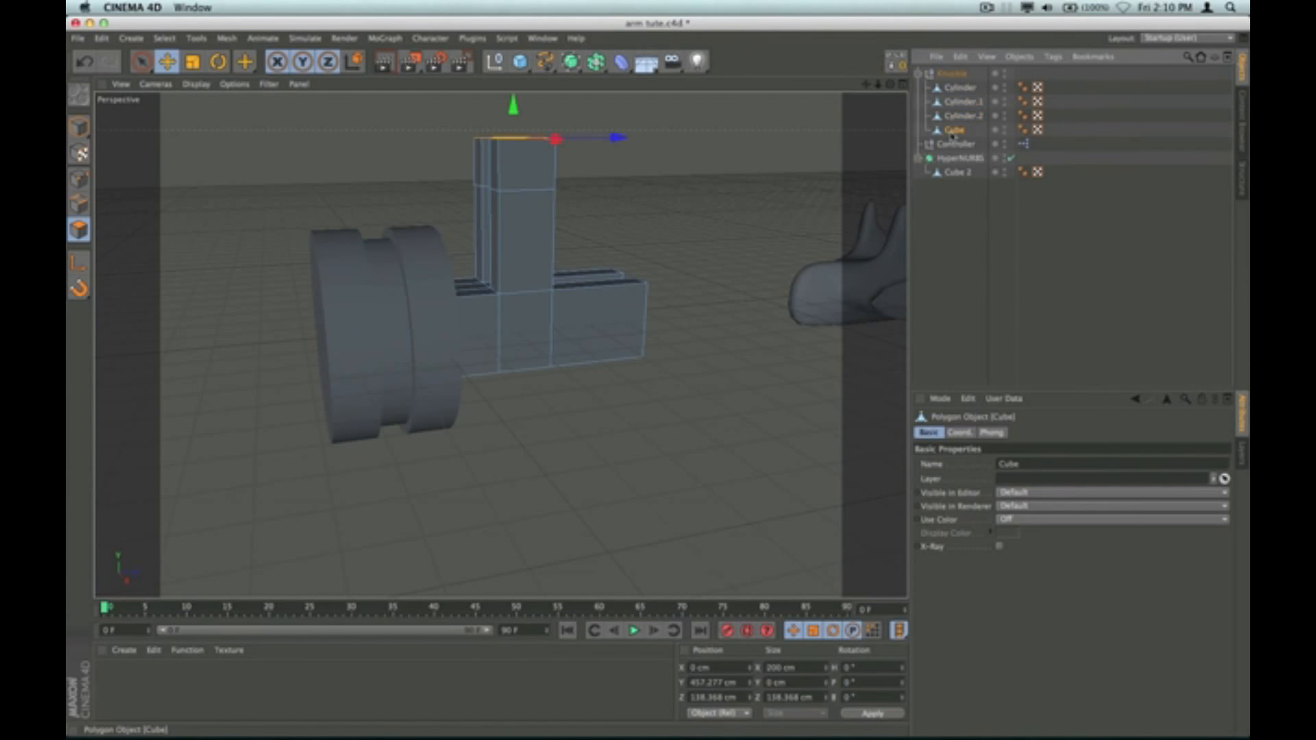
# Step: Move the Cube to the first position inside the Knuckle group, above the three cylinders
pyautogui.click(957, 88)
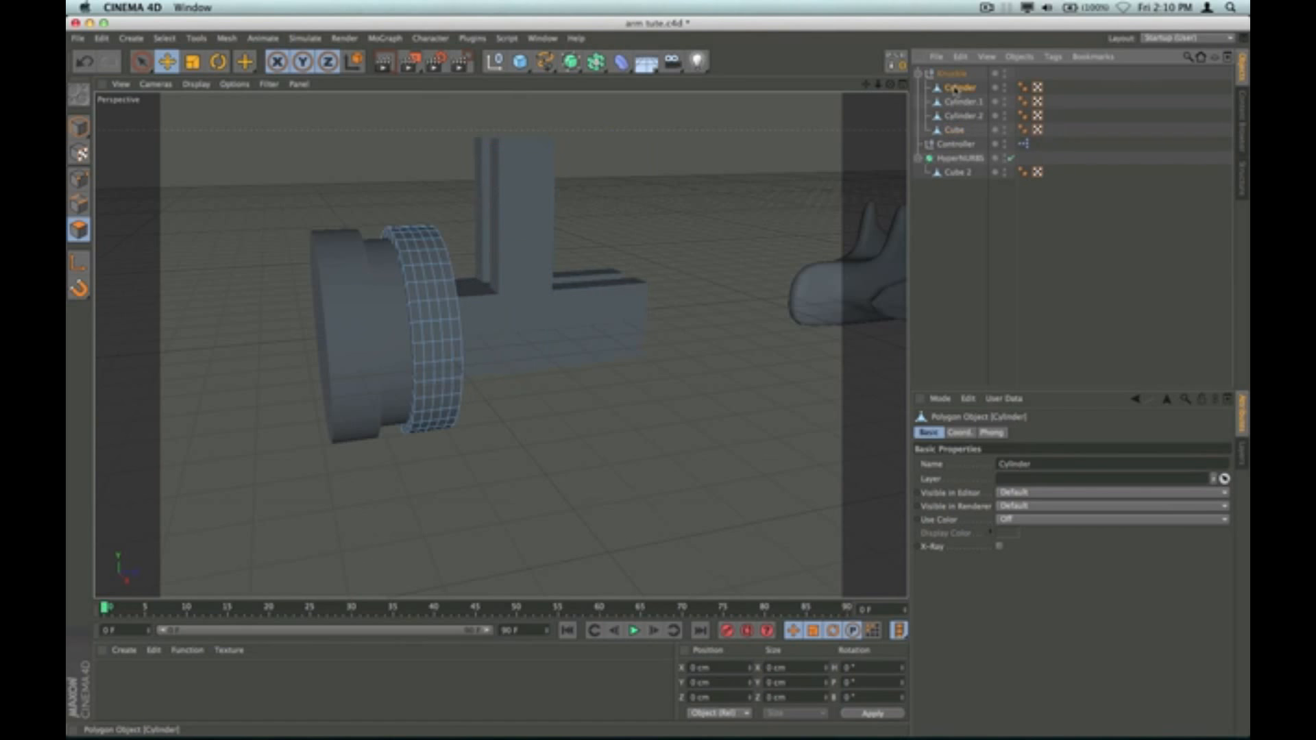
pyautogui.moveTo(955, 132); pyautogui.dragTo(957, 87)
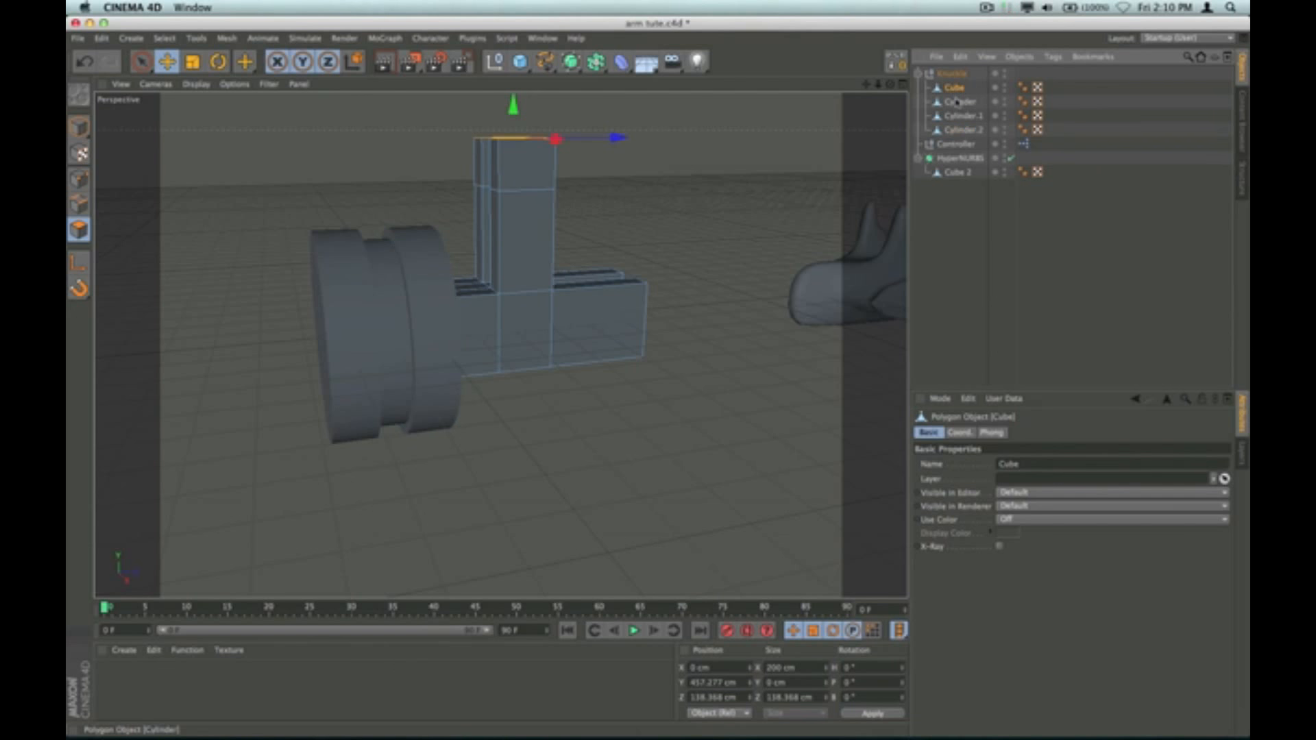
pyautogui.click(959, 103)
pyautogui.click(958, 73)
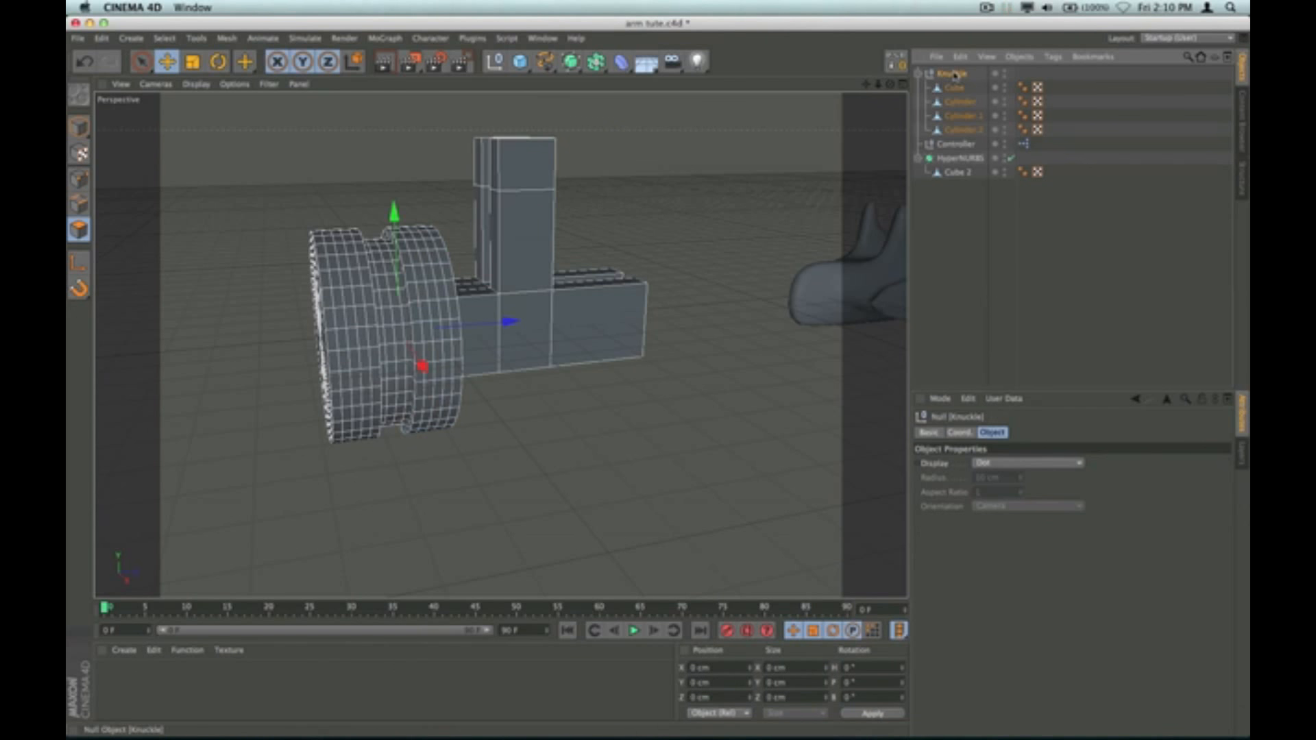
# Step: Collapse the Knuckle group, add a new HyperNURBS object and nest Knuckle inside it to smooth the segment
pyautogui.click(920, 73)
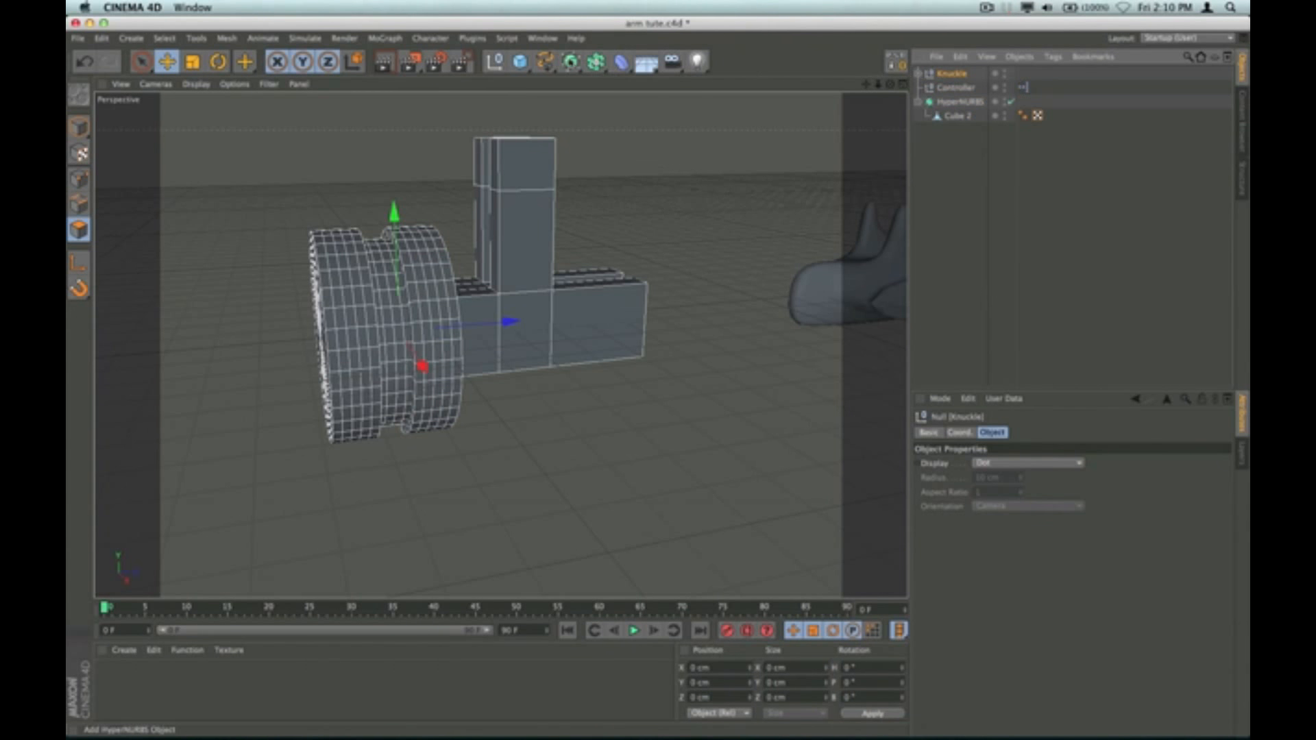
pyautogui.moveTo(571, 62); pyautogui.dragTo(624, 76)
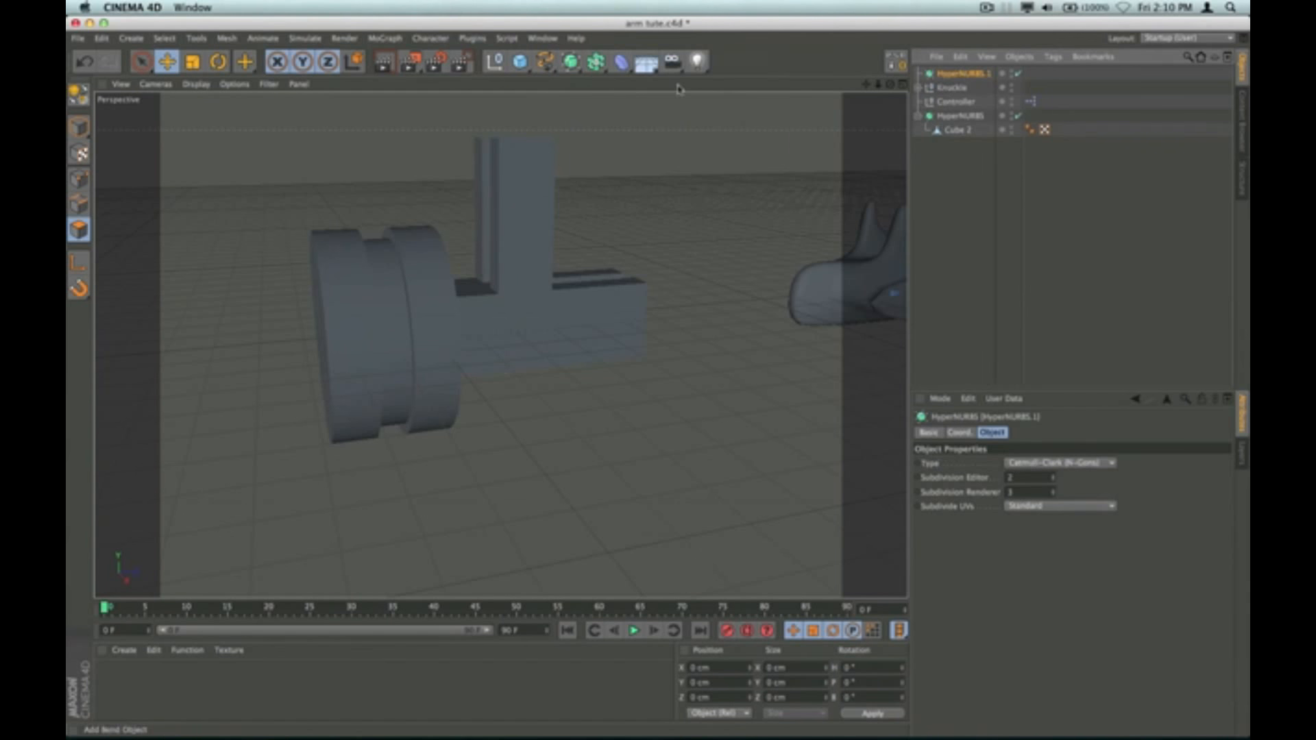
pyautogui.moveTo(952, 88); pyautogui.dragTo(977, 135)
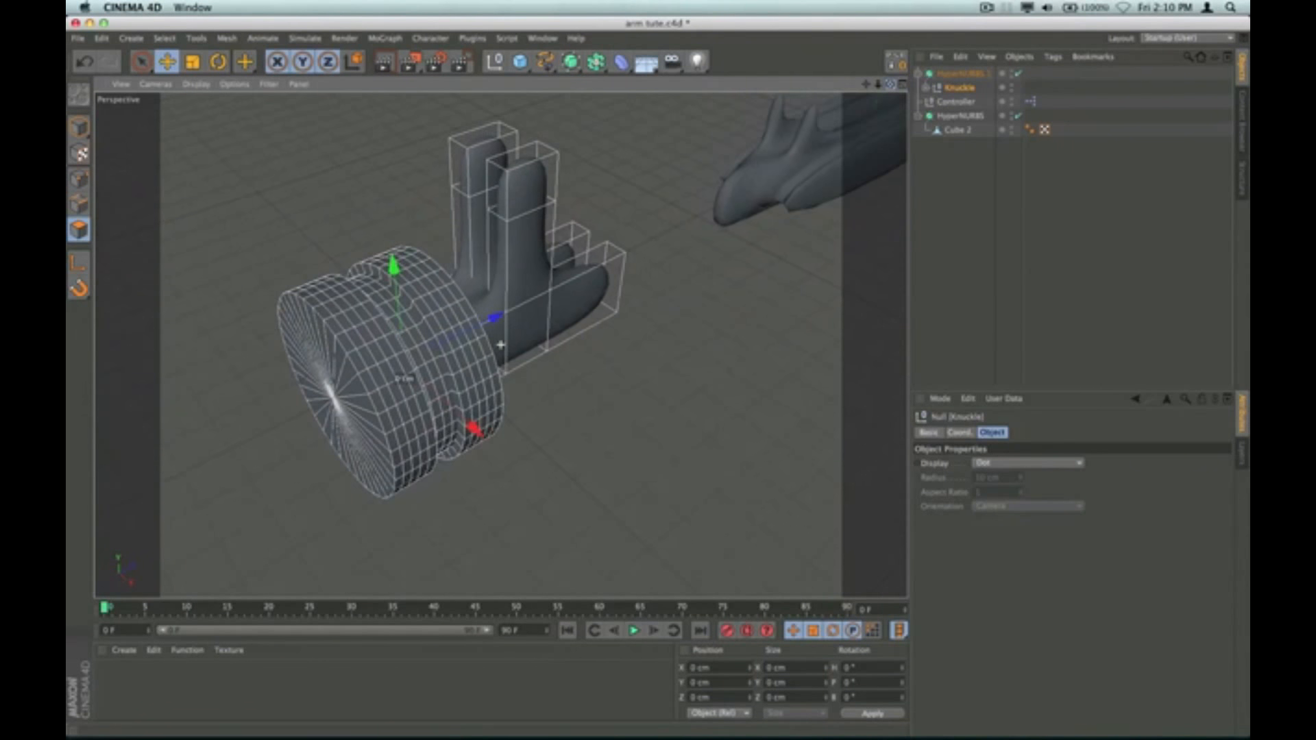
# Step: Move the axis of HyperNURBS.1 to the end of the knuckle's horizontal prongs, then leave axis modification
pyautogui.click(961, 74)
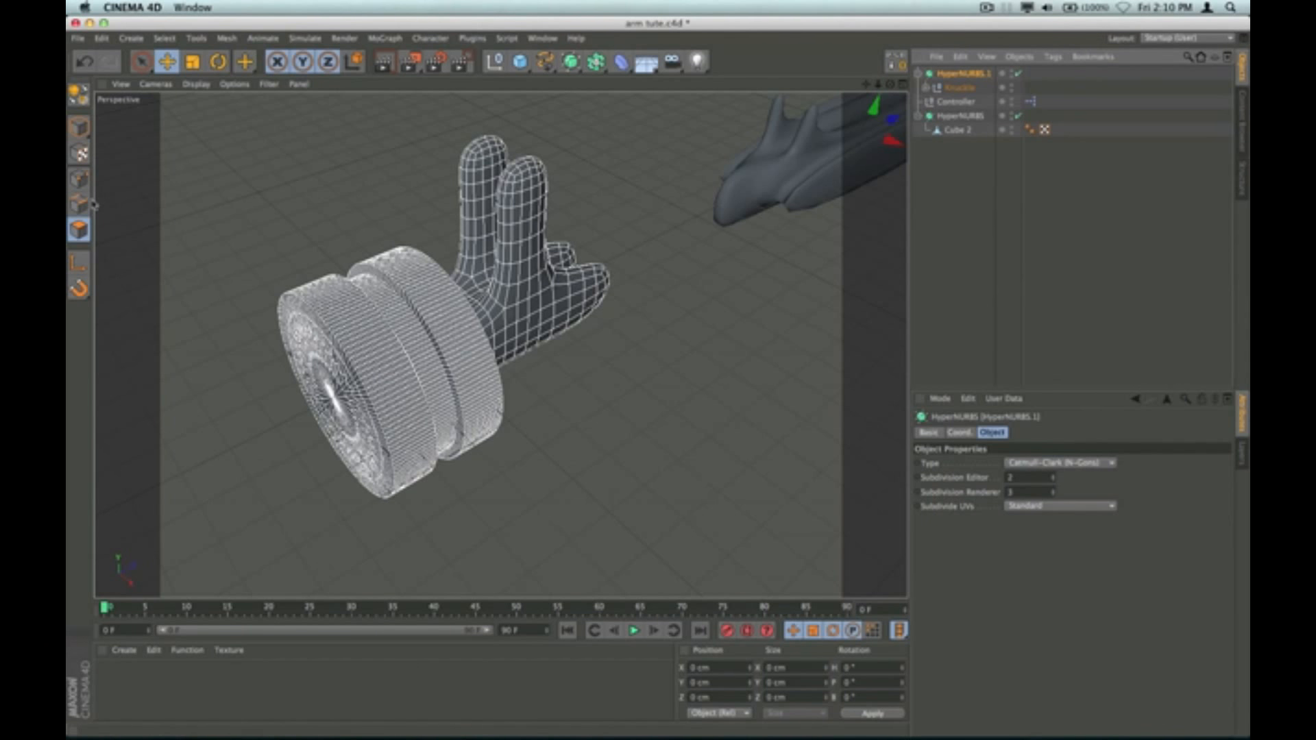
pyautogui.click(78, 263)
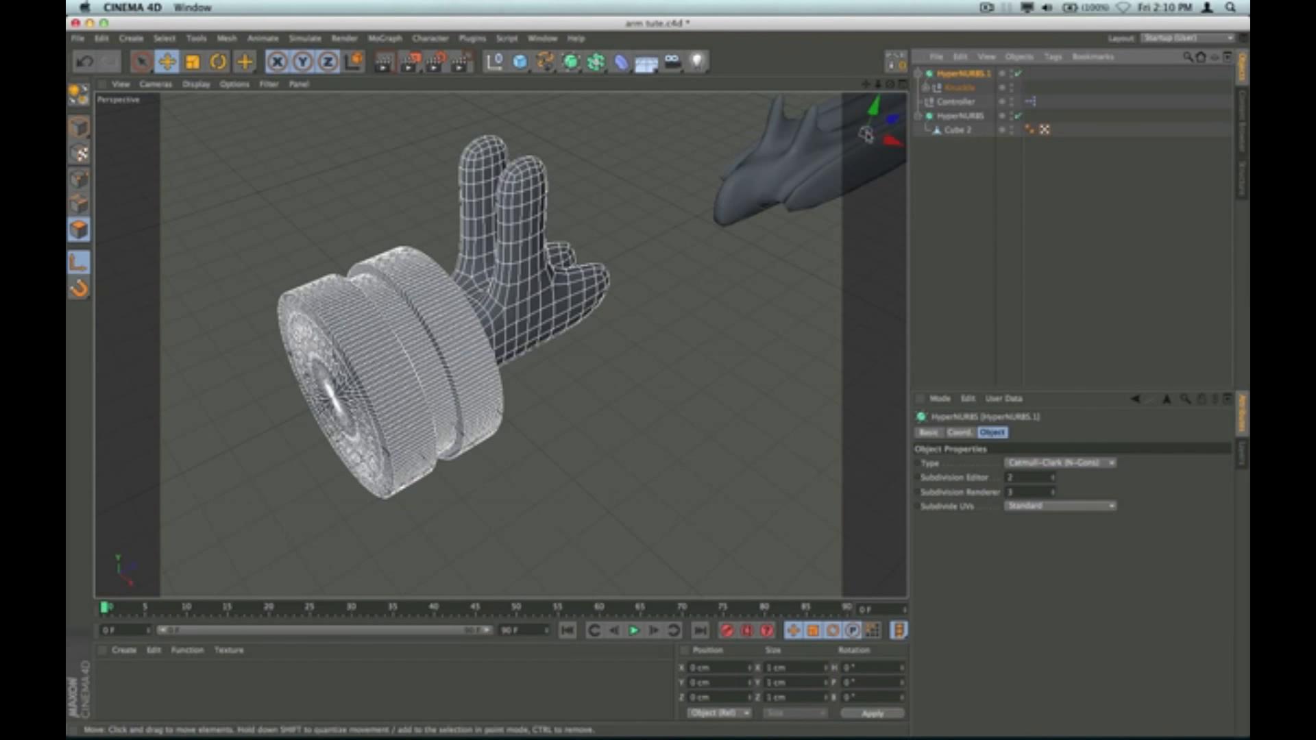
pyautogui.moveTo(867, 132); pyautogui.dragTo(598, 273)
pyautogui.moveTo(891, 85)
pyautogui.mouseDown()
pyautogui.moveTo(816, 58)
pyautogui.moveTo(810, 41)
pyautogui.moveTo(890, 86)
pyautogui.mouseUp()
pyautogui.moveTo(738, 334); pyautogui.dragTo(741, 335)
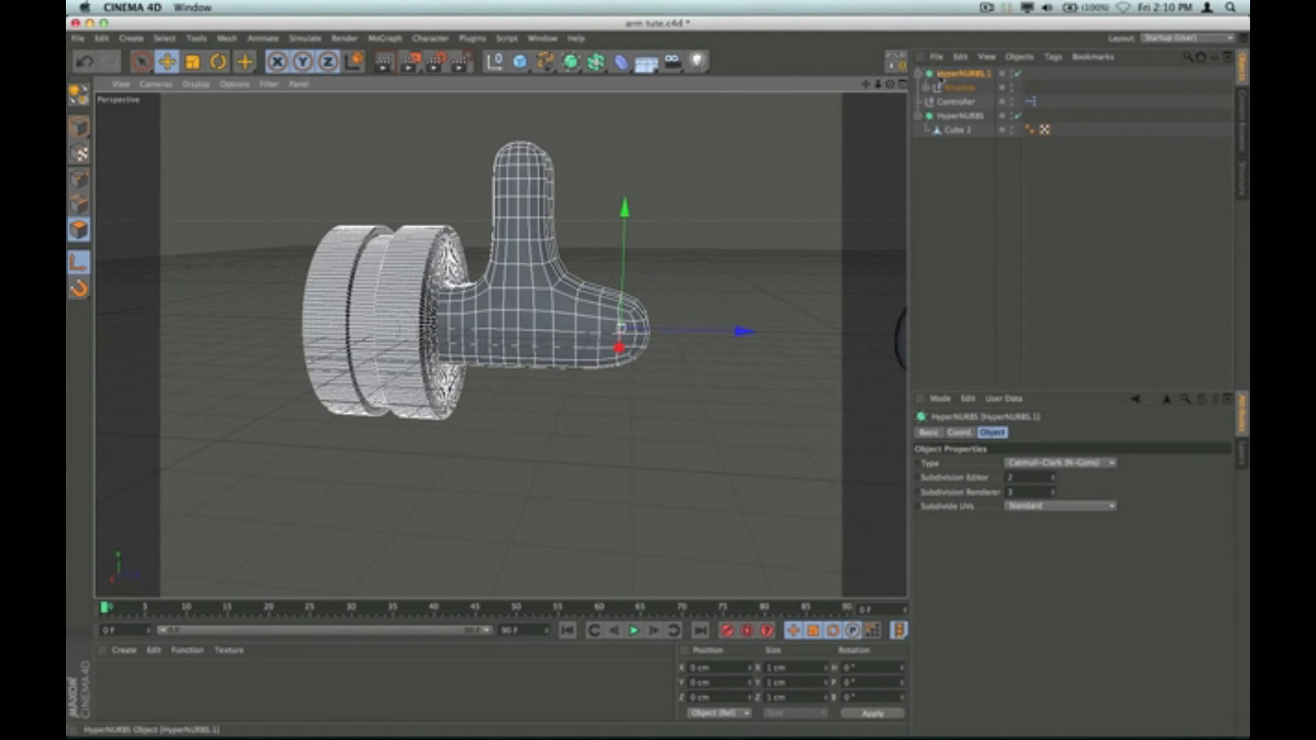
pyautogui.click(78, 262)
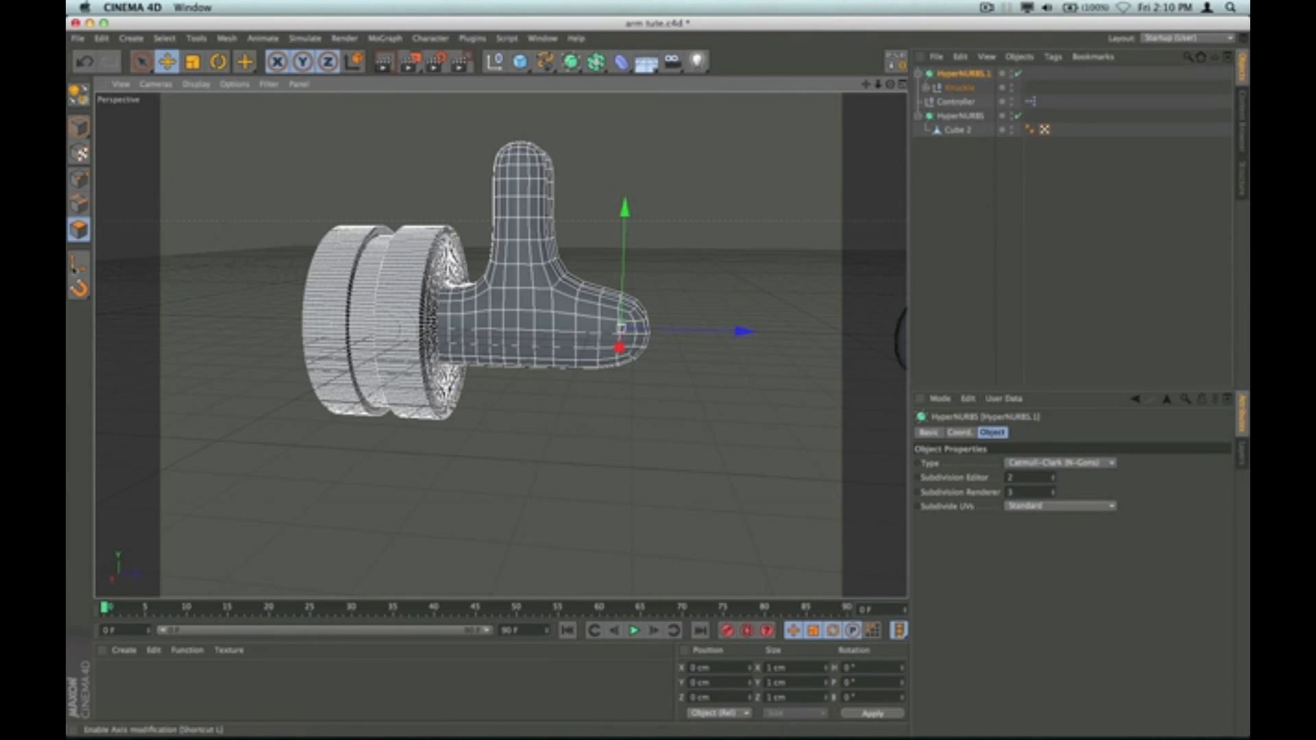
# Step: Move the knuckle assembly along Z until its horizontal prongs straddle the end of the upper arm
pyautogui.moveTo(733, 331); pyautogui.dragTo(928, 335)
pyautogui.moveTo(865, 84); pyautogui.dragTo(669, 146)
pyautogui.moveTo(866, 85); pyautogui.dragTo(747, 235)
pyautogui.moveTo(534, 475); pyautogui.dragTo(552, 617)
pyautogui.scroll(5, 542, 472)
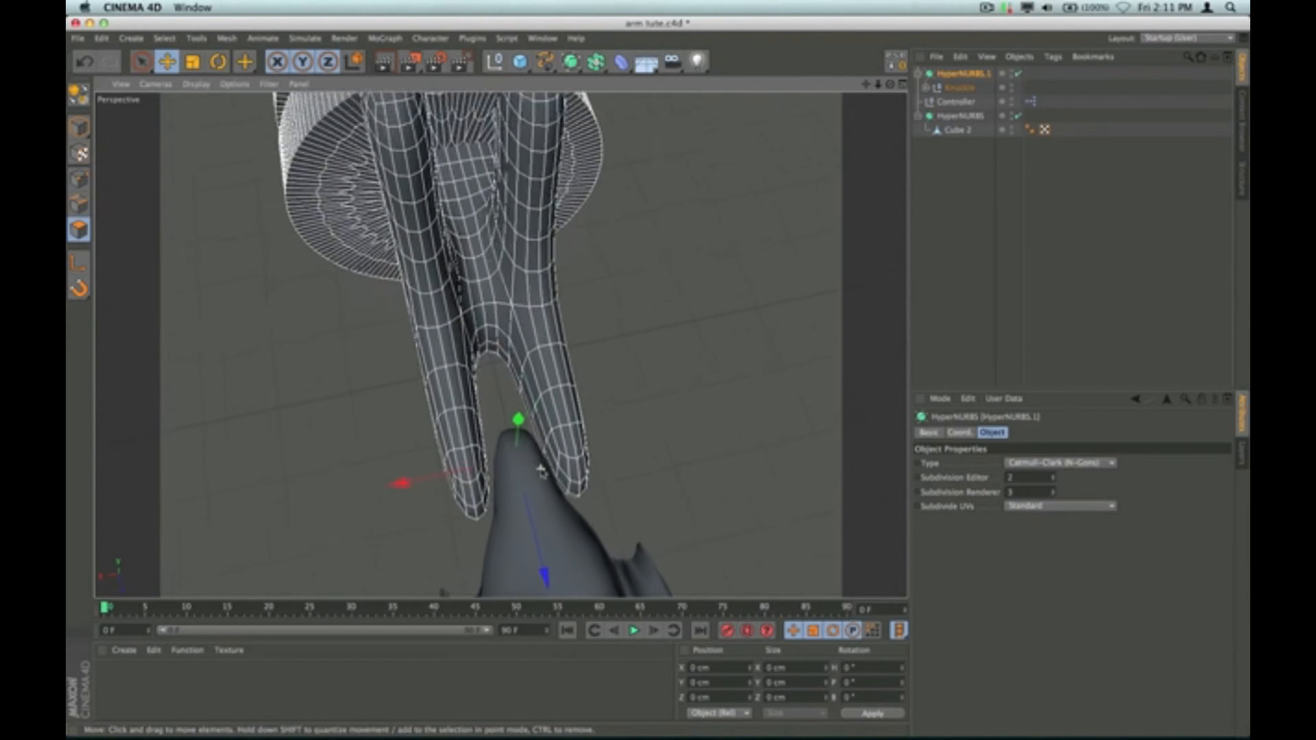
# Step: Add a cylinder, nest it under HyperNURBS.1 and reset its PSR so it sits on the knuckle's axis point
pyautogui.moveTo(891, 84)
pyautogui.mouseDown()
pyautogui.moveTo(826, 83)
pyautogui.moveTo(889, 83)
pyautogui.moveTo(939, 60)
pyautogui.mouseUp()
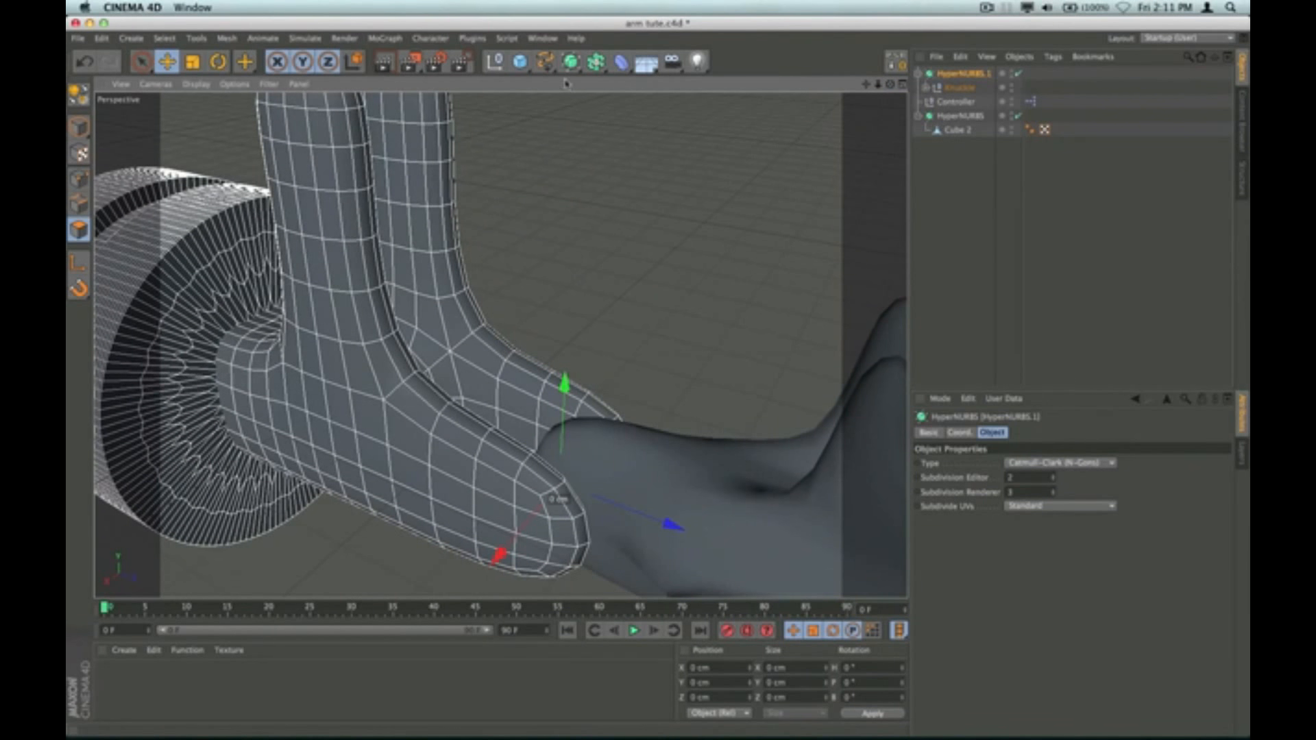
pyautogui.moveTo(521, 63); pyautogui.dragTo(785, 74)
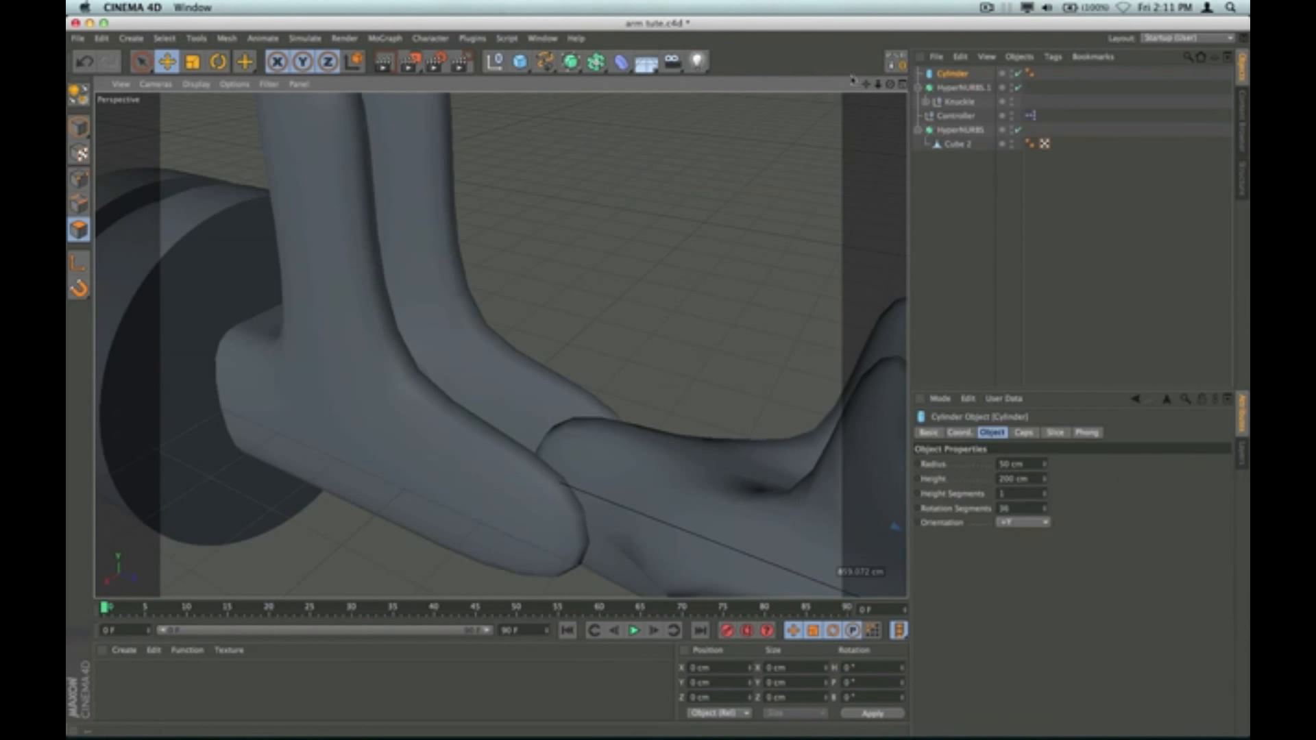
pyautogui.click(919, 89)
pyautogui.moveTo(942, 81)
pyautogui.mouseDown()
pyautogui.moveTo(963, 91)
pyautogui.moveTo(952, 90)
pyautogui.mouseUp()
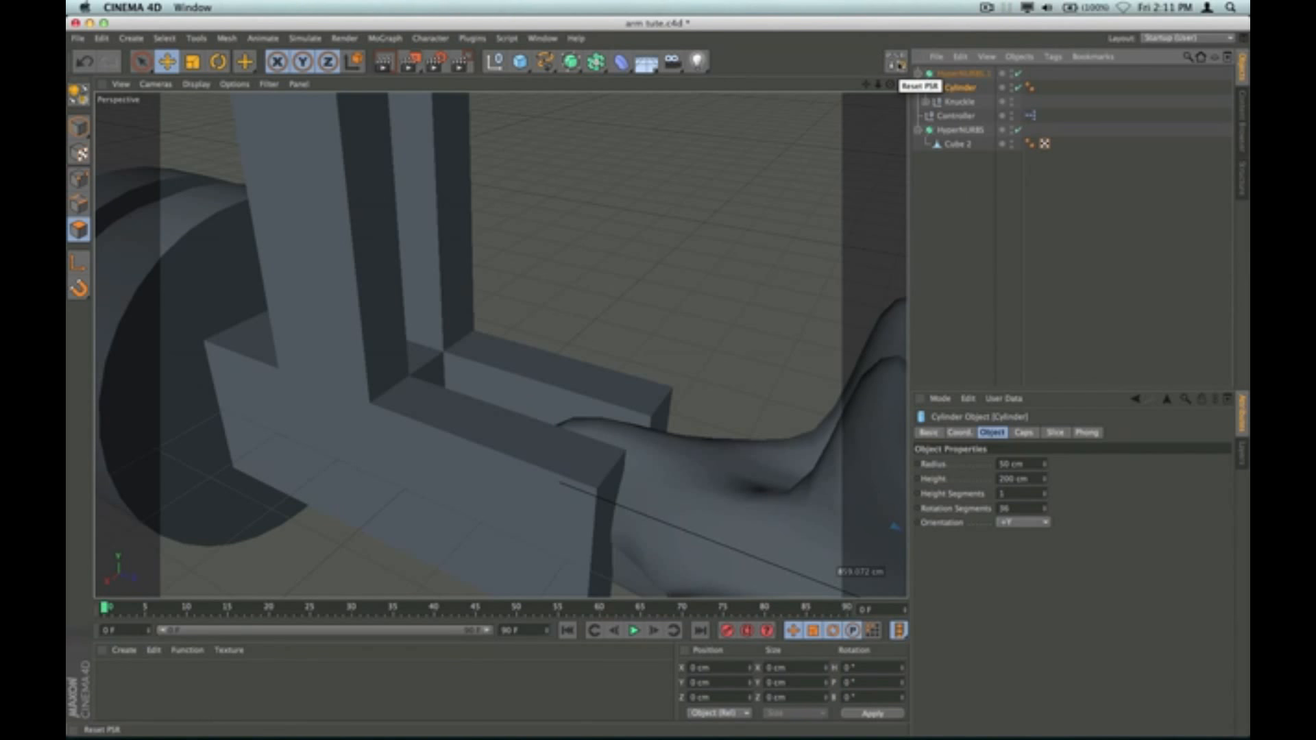
pyautogui.click(895, 63)
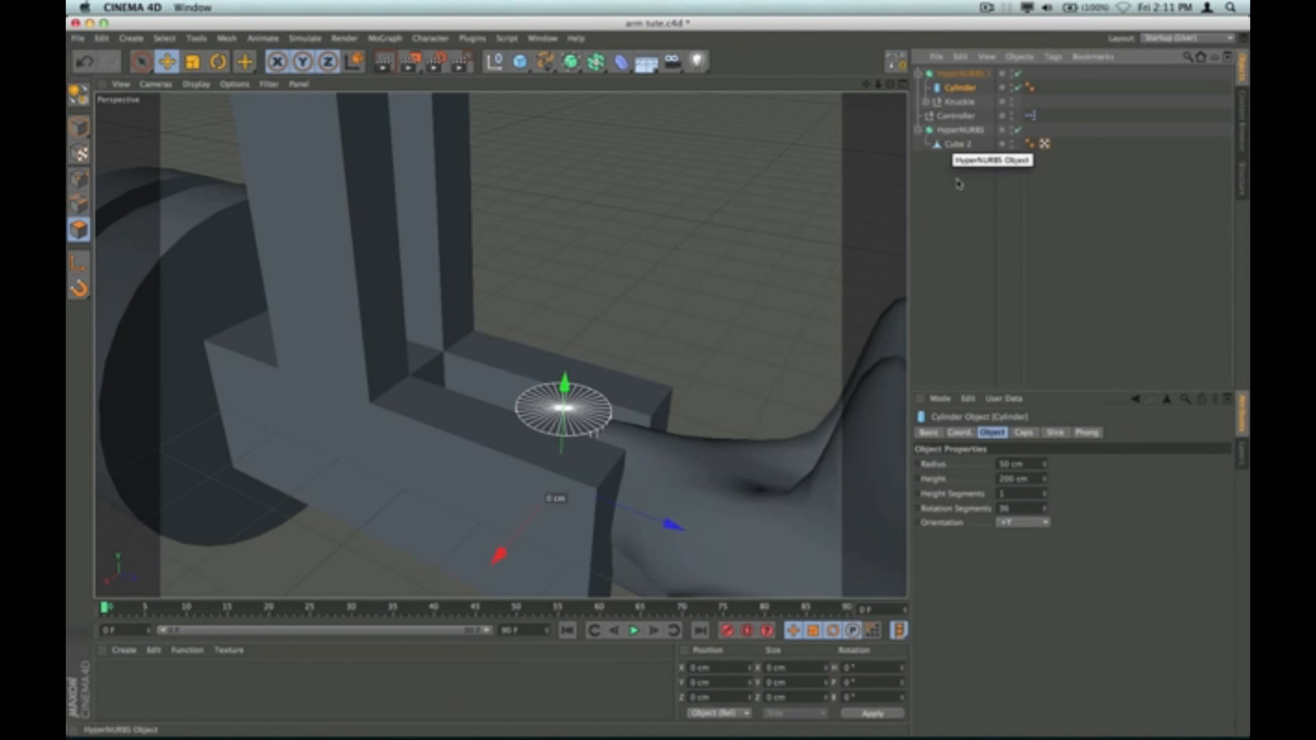
# Step: Set the pin cylinder's orientation to -X and radius to 15 cm, then take it out of HyperNURBS.1
pyautogui.click(1026, 524)
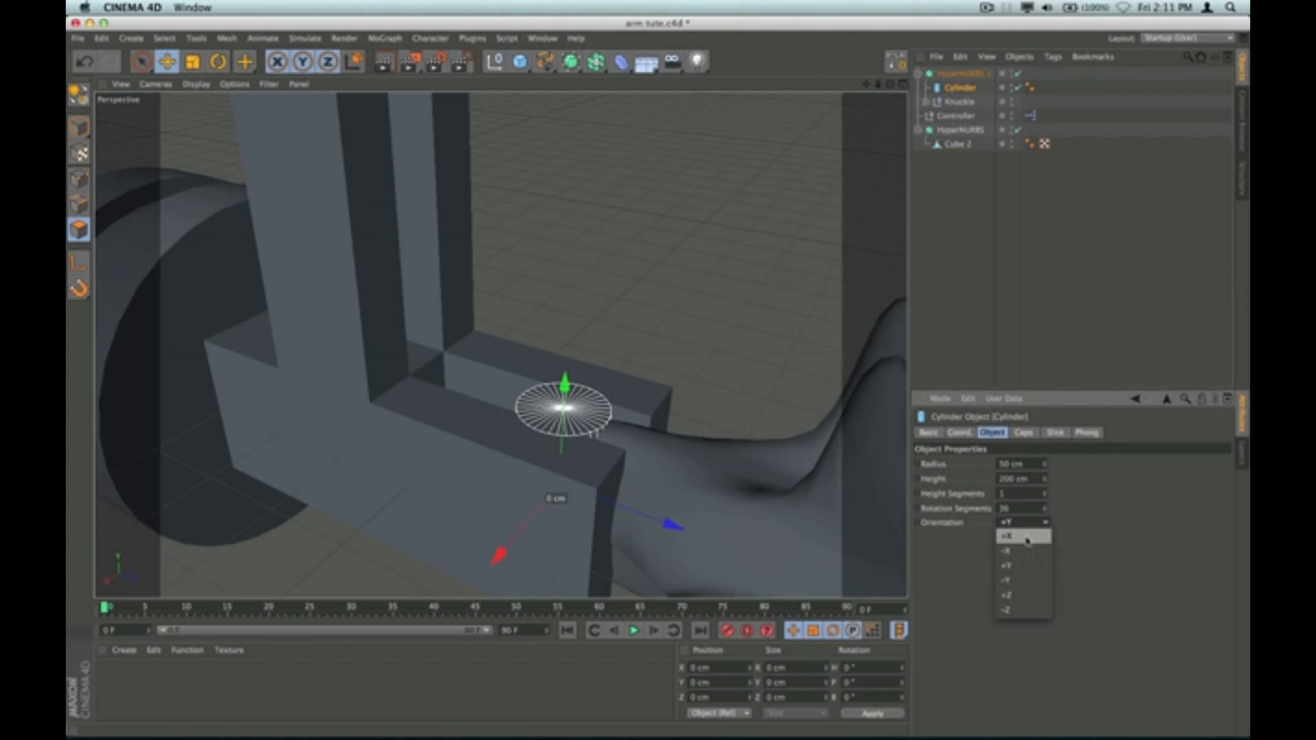
pyautogui.click(1028, 553)
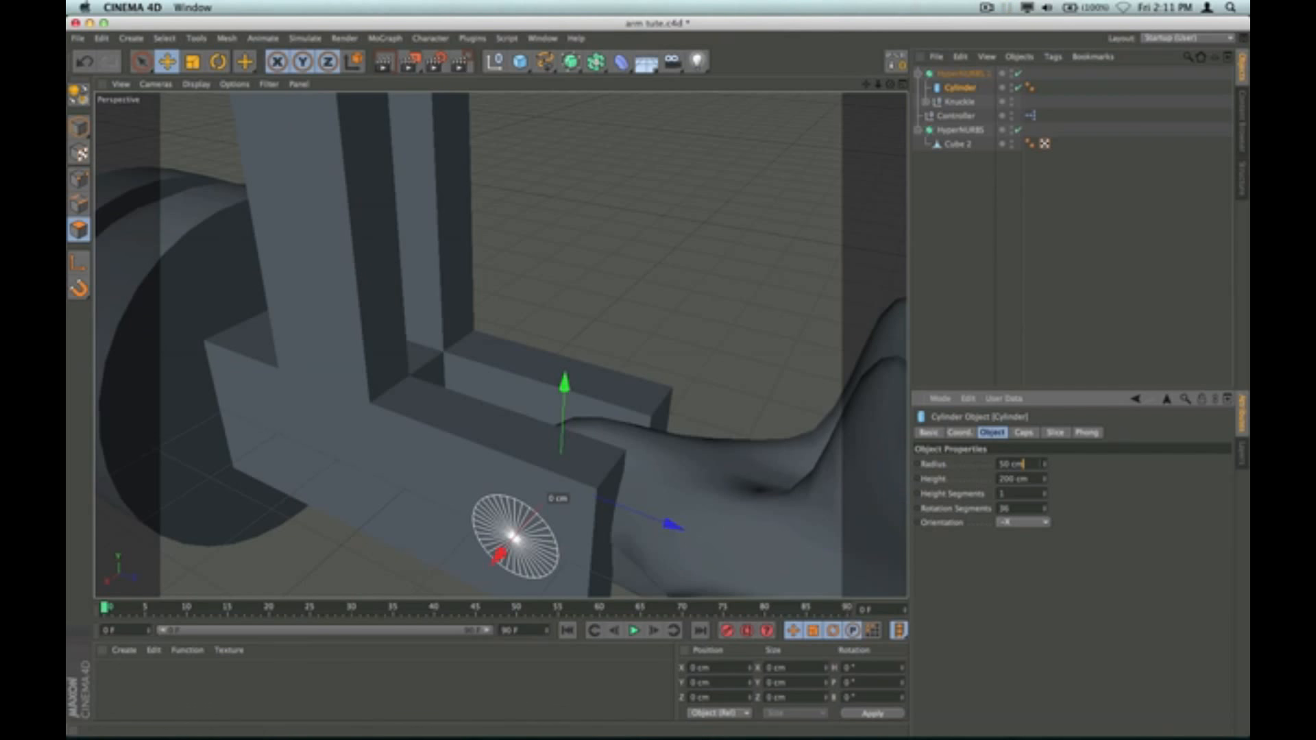
pyautogui.moveTo(1044, 468); pyautogui.dragTo(1044, 522)
pyautogui.moveTo(891, 85); pyautogui.dragTo(932, 48)
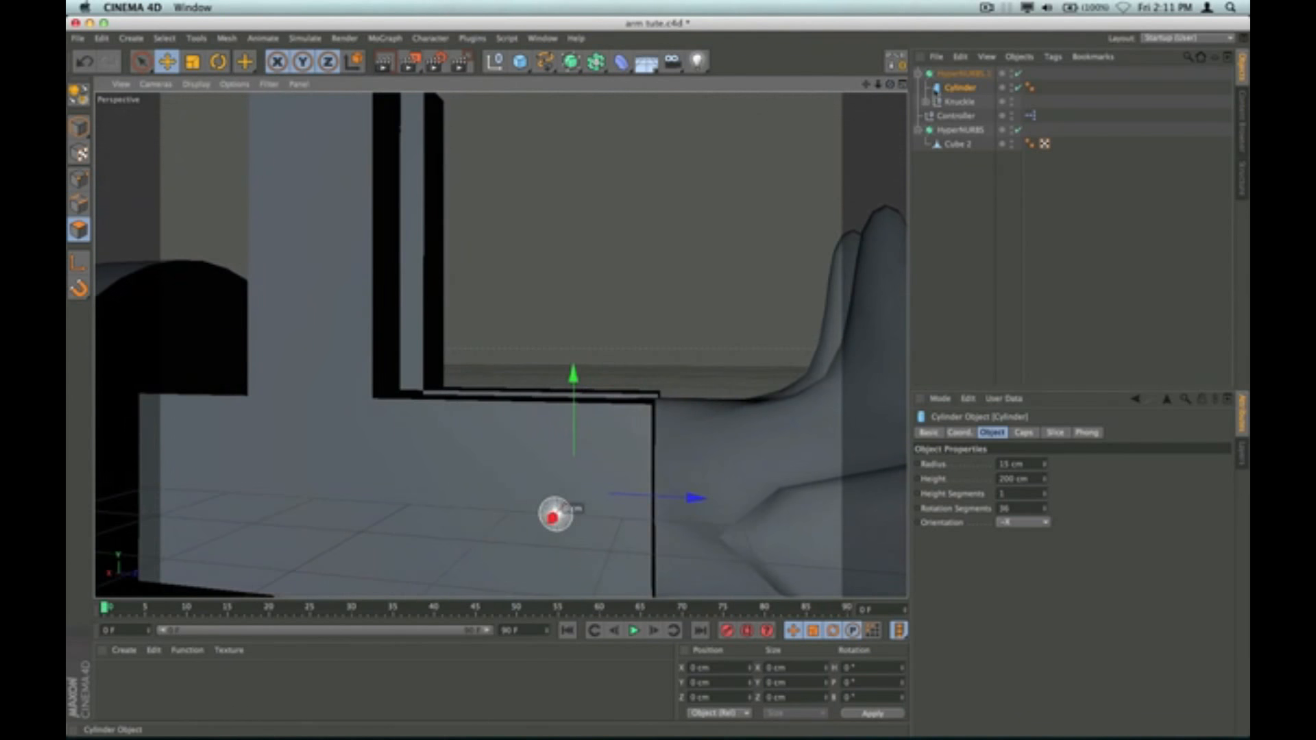
pyautogui.moveTo(960, 92); pyautogui.dragTo(958, 69)
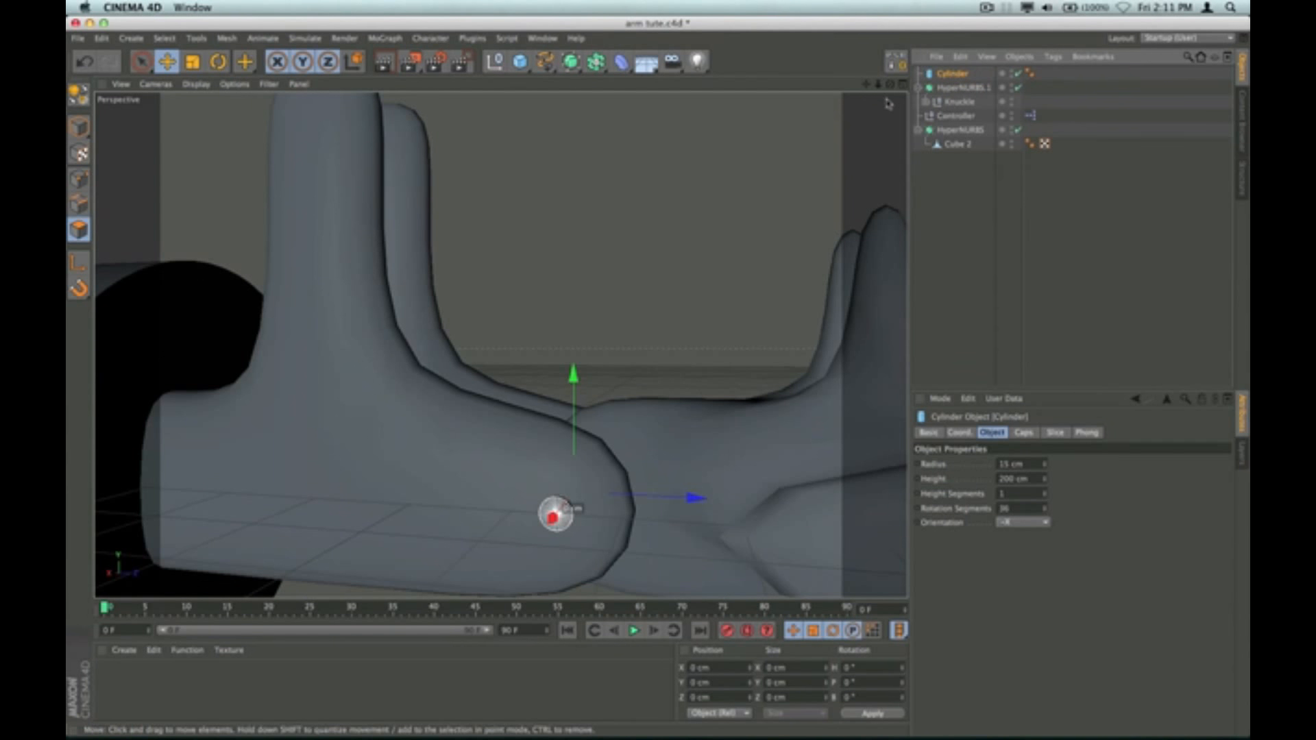
# Step: Nudge HyperNURBS.1 slightly along Z over the upper arm's end and realign the pin cylinder to its axis with Reset PSR
pyautogui.click(950, 88)
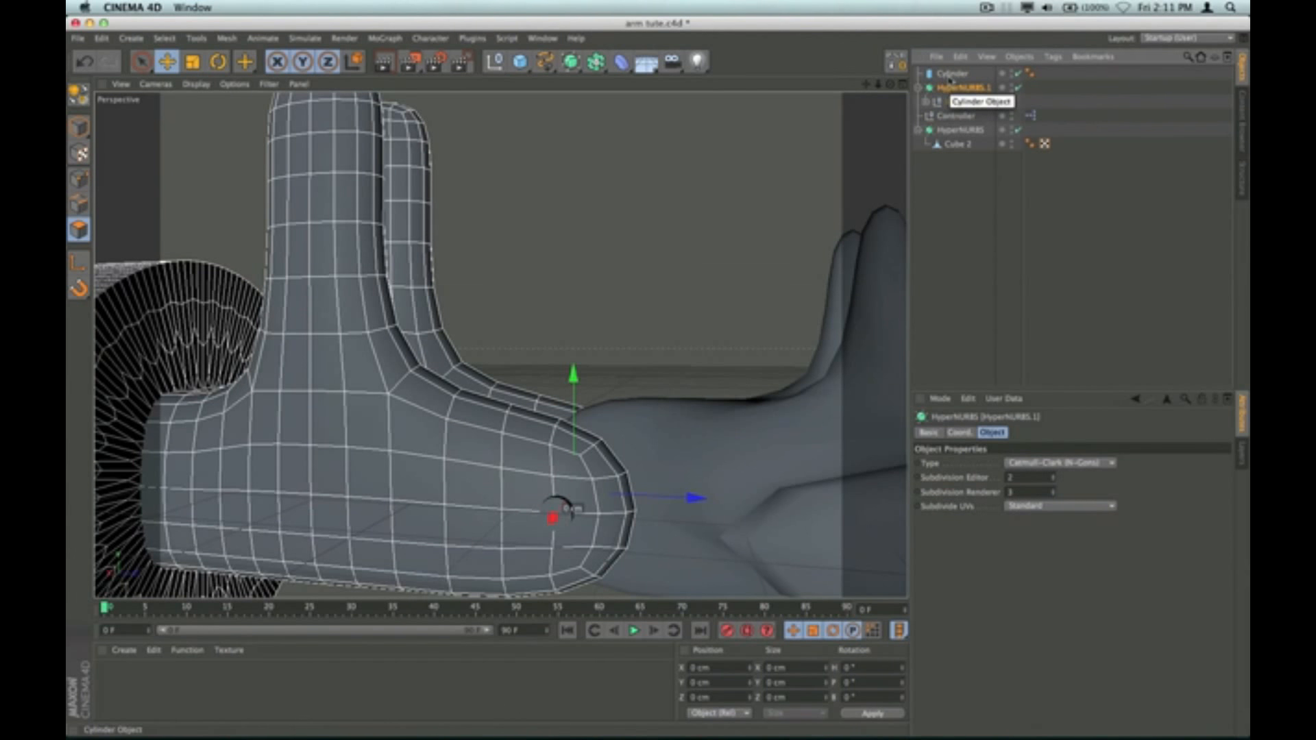
pyautogui.moveTo(694, 499); pyautogui.dragTo(702, 499)
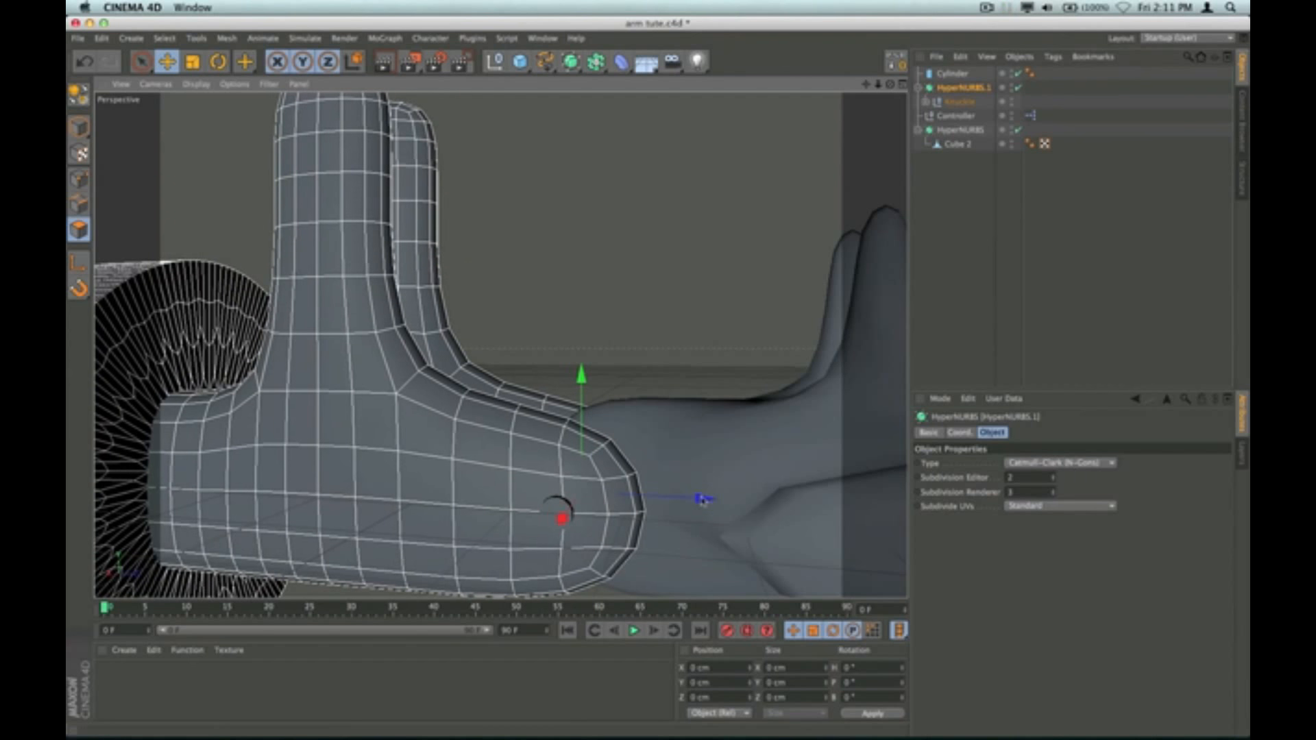
pyautogui.moveTo(891, 84); pyautogui.dragTo(663, 363)
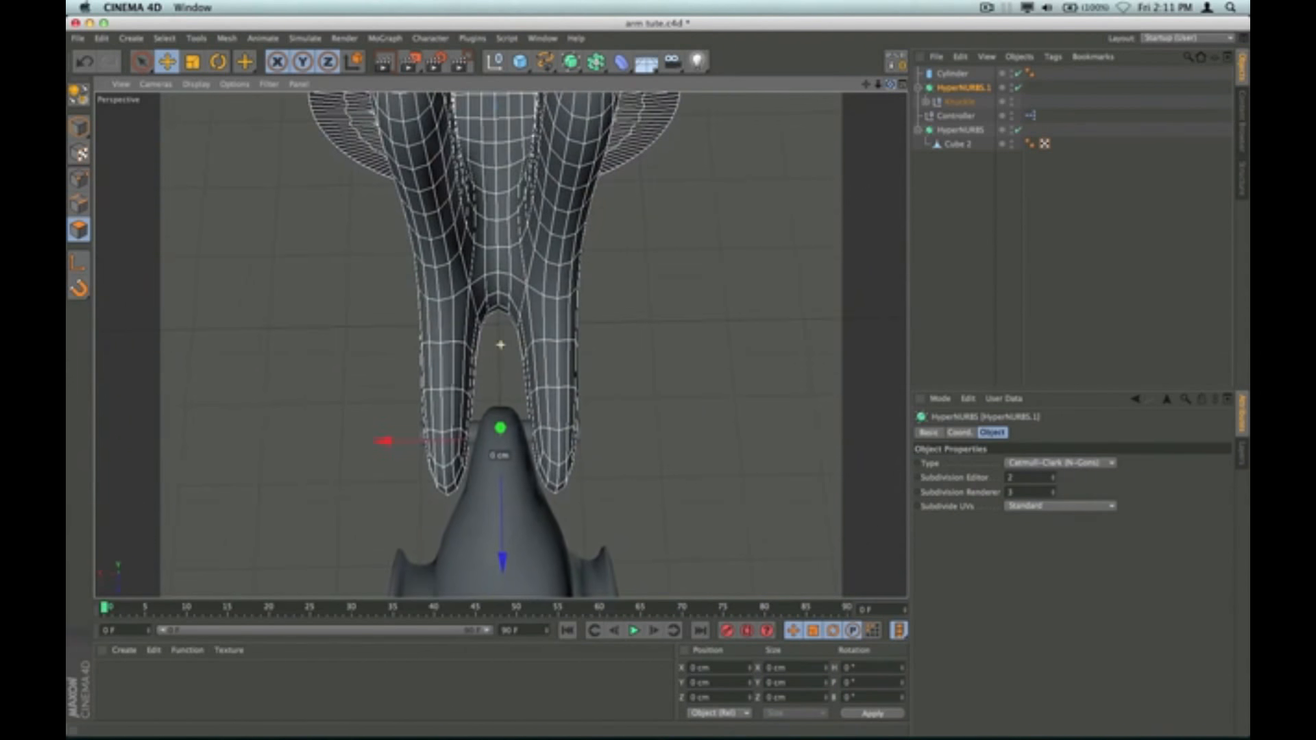
pyautogui.moveTo(503, 559); pyautogui.dragTo(503, 568)
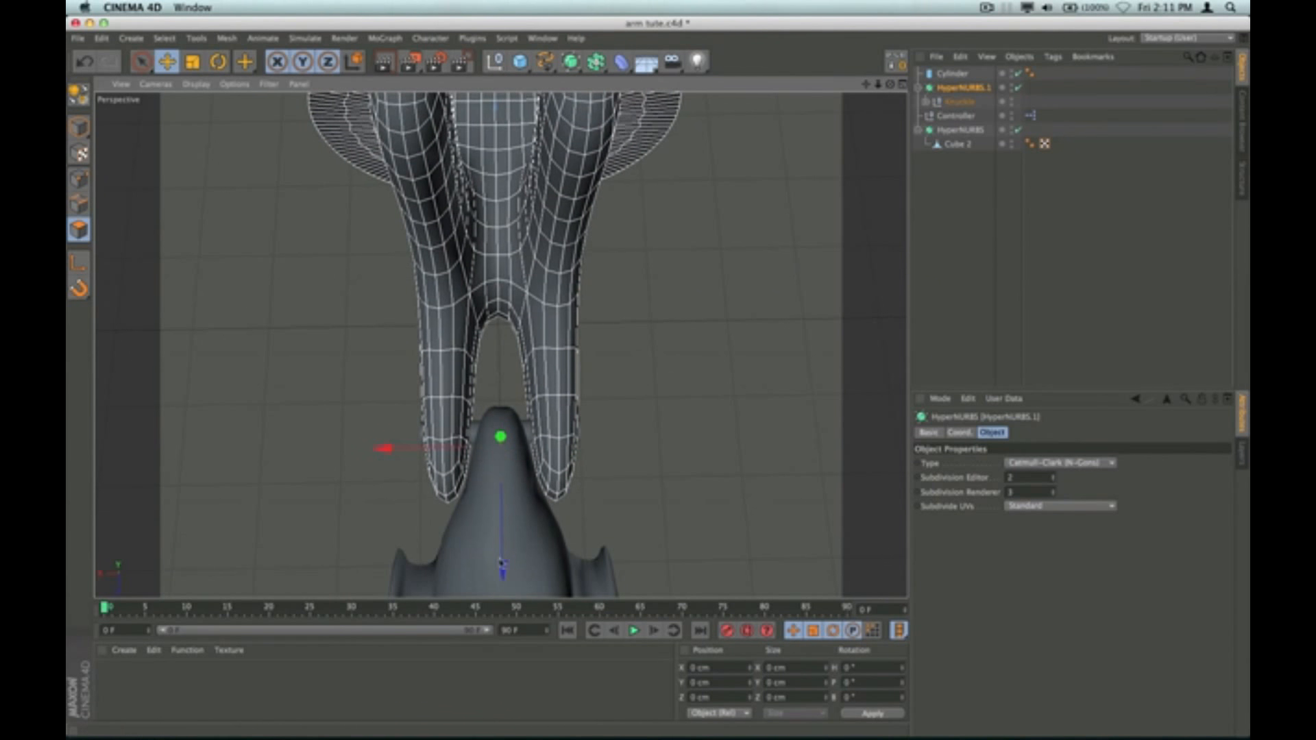
pyautogui.moveTo(952, 73); pyautogui.dragTo(956, 90)
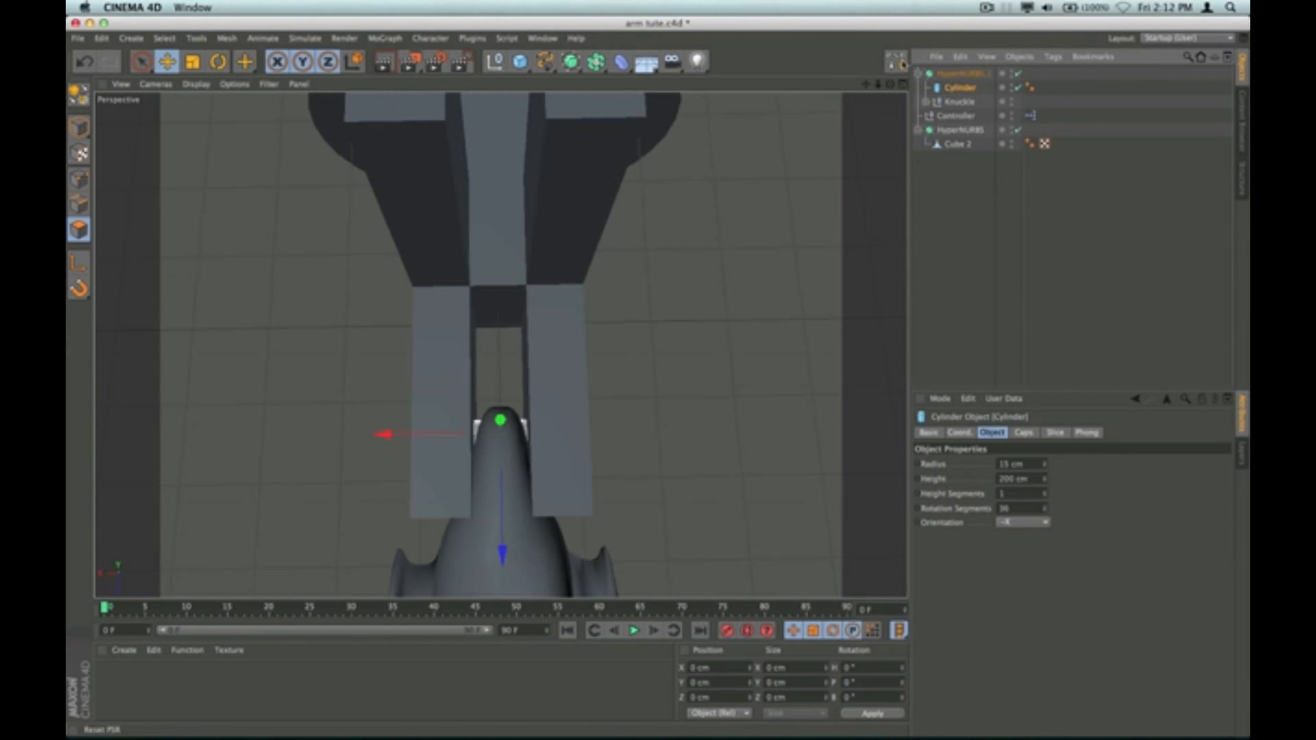
pyautogui.moveTo(948, 84); pyautogui.dragTo(950, 69)
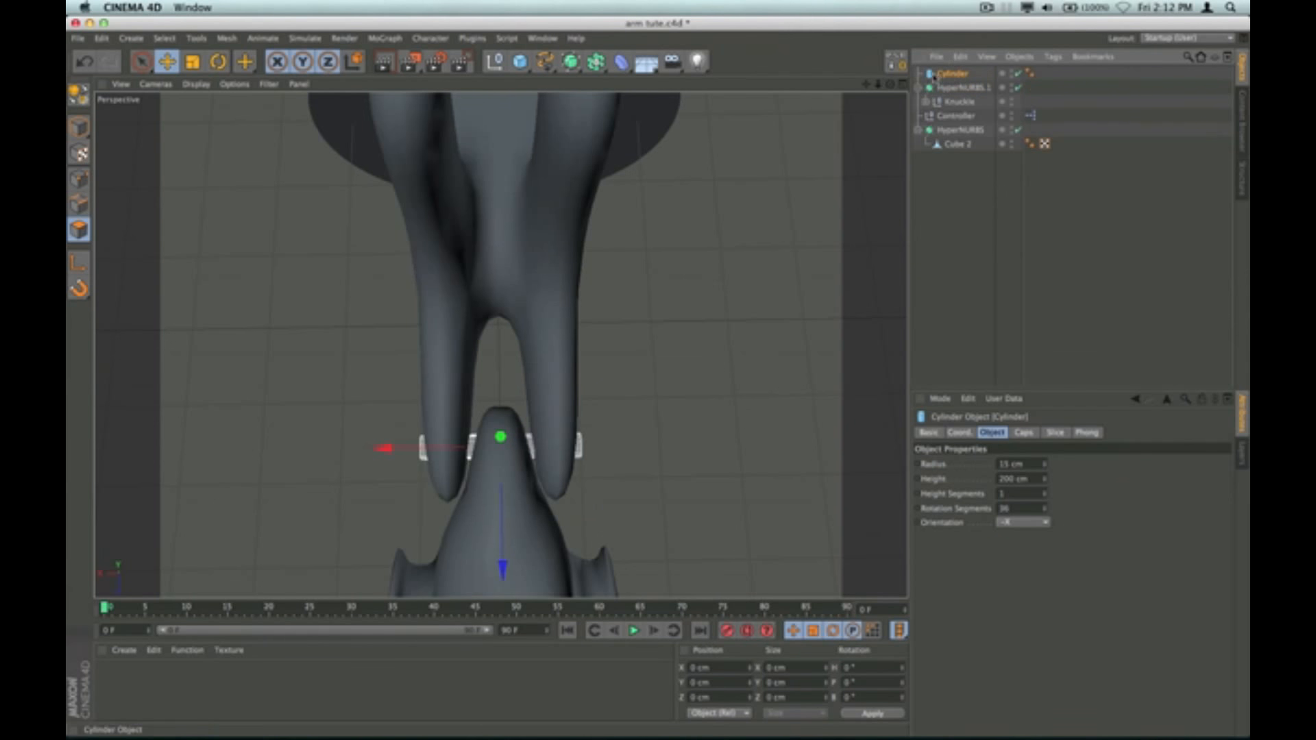
# Step: Rename HyperNURBS.1 to Knuckle and reorder the object list so Knuckle comes last with the Cylinder directly above it
pyautogui.click(919, 89)
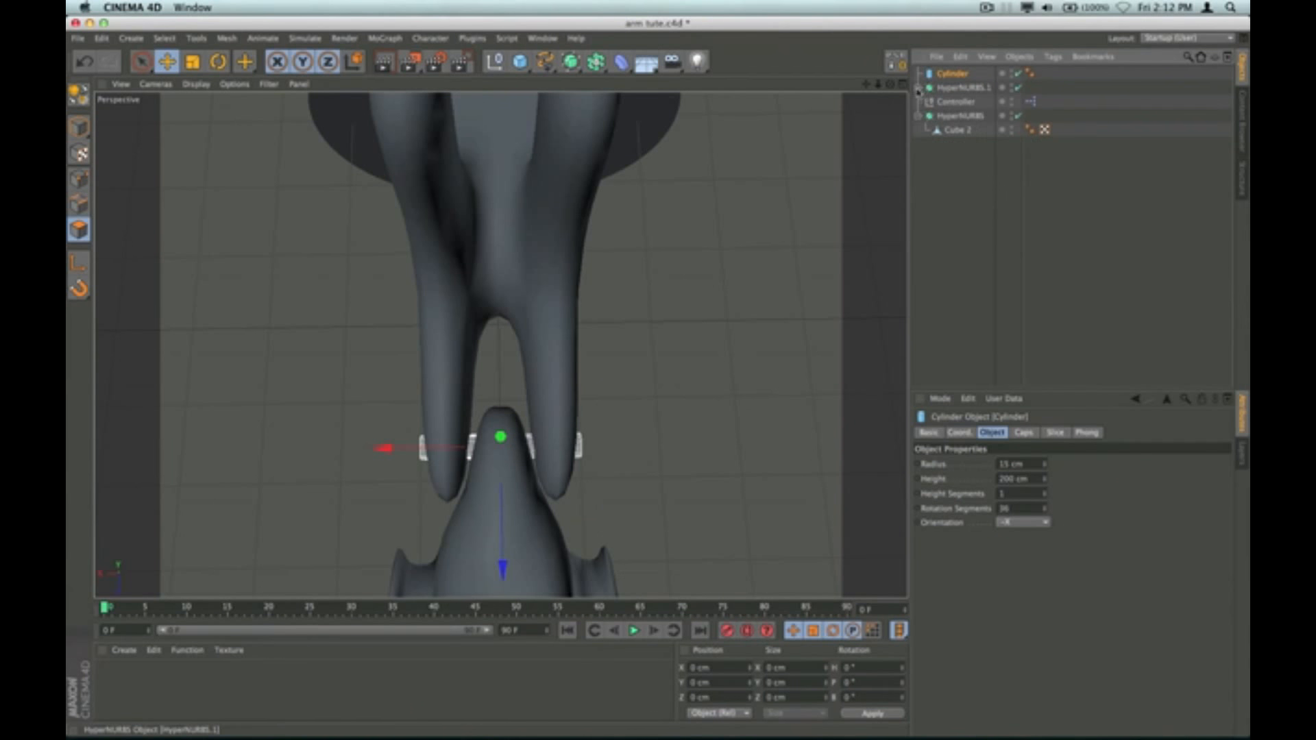
pyautogui.doubleClick(961, 88)
pyautogui.write('K')
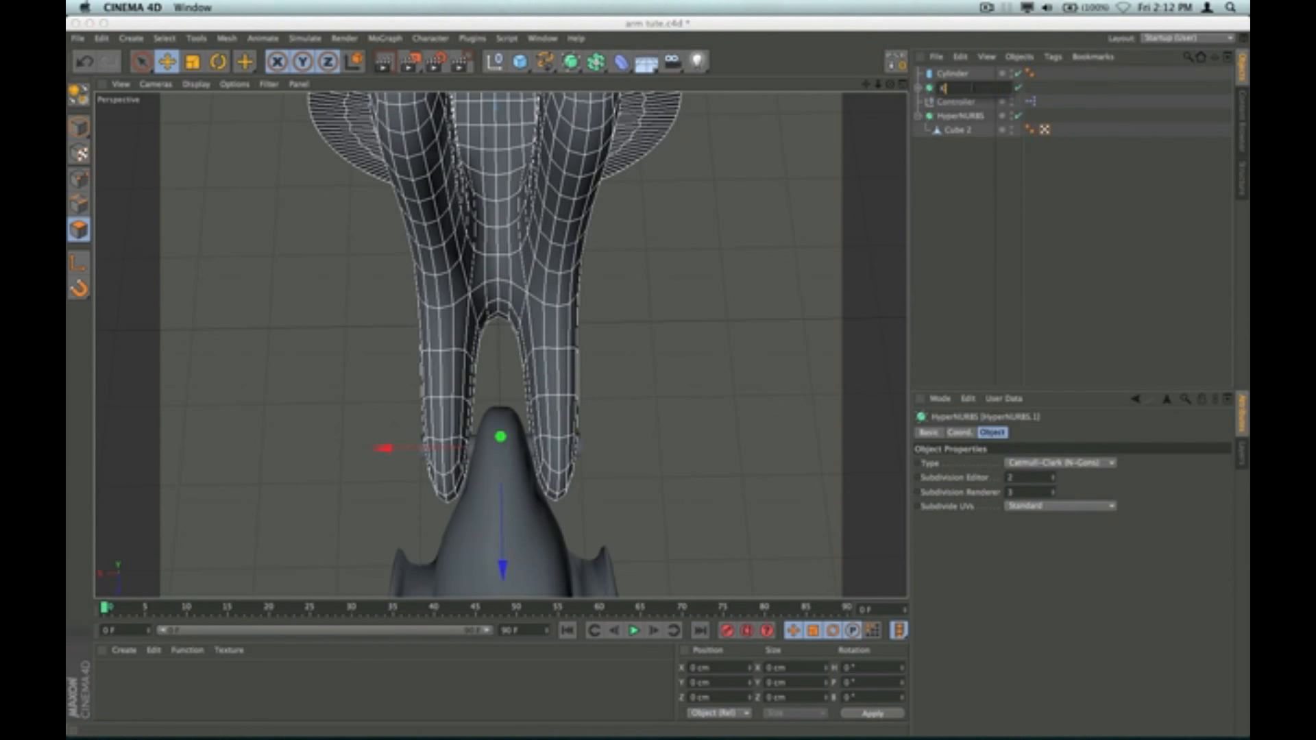
pyautogui.write('nuckle')
pyautogui.click(970, 168)
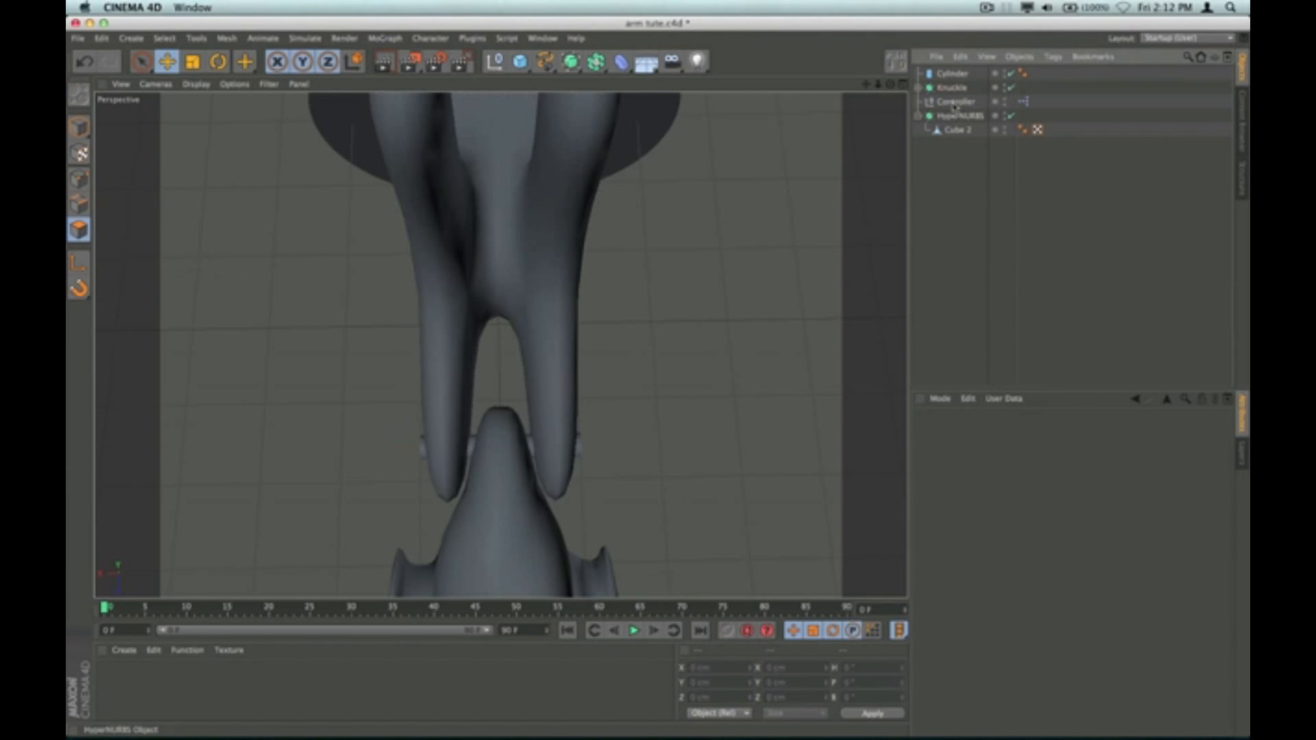
pyautogui.moveTo(950, 88); pyautogui.dragTo(952, 165)
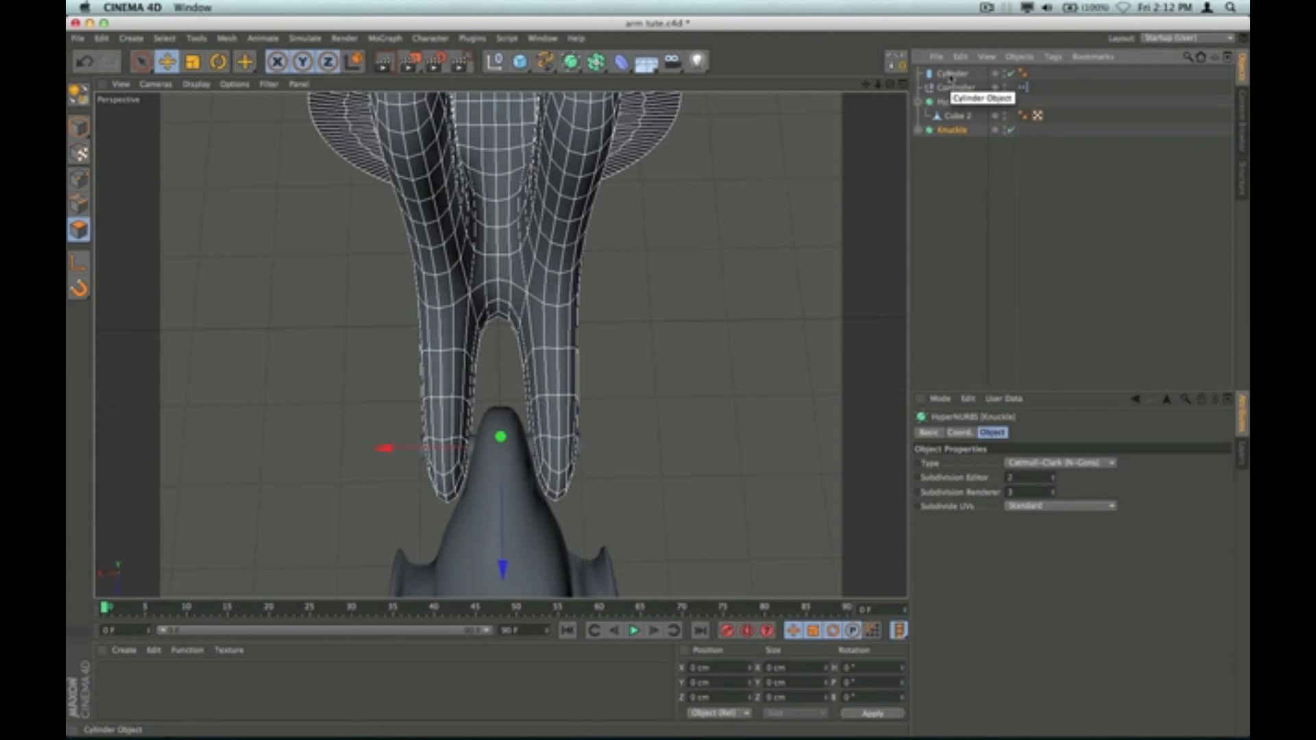
pyautogui.moveTo(951, 76); pyautogui.dragTo(944, 129)
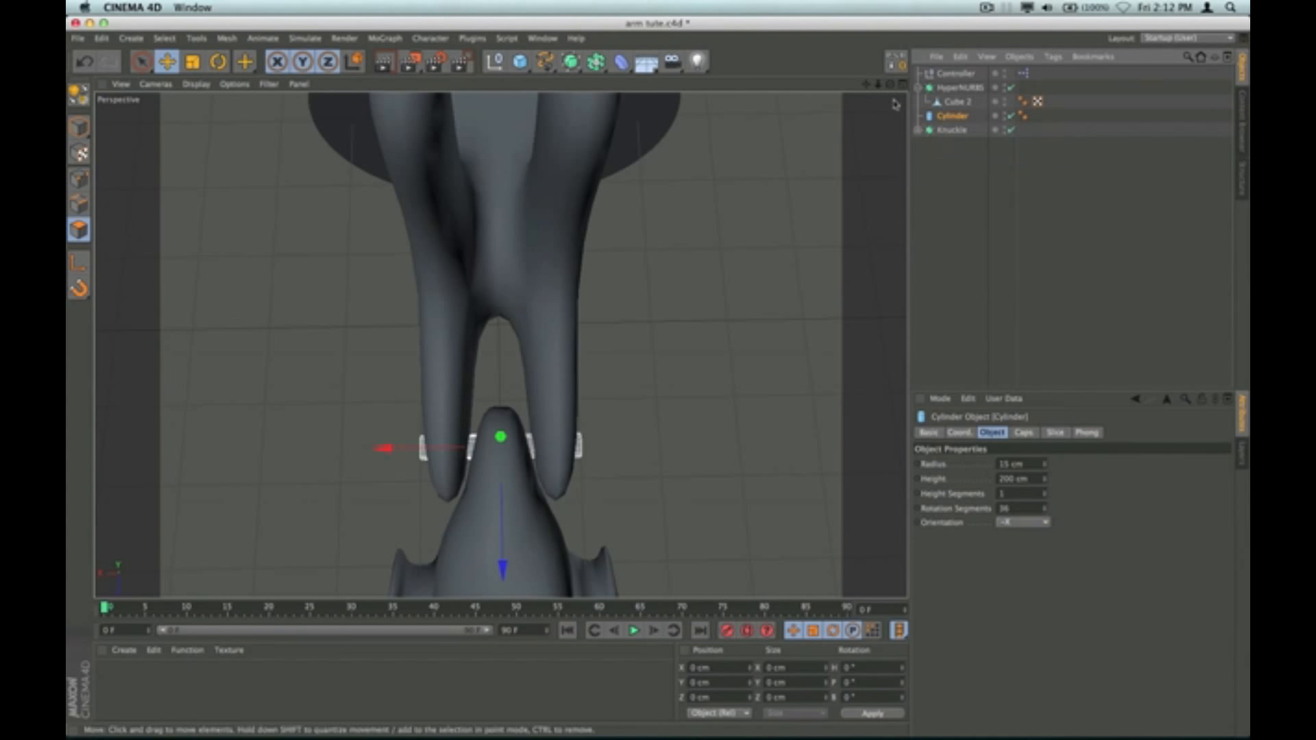
# Step: Set the pin cylinder's height to 291 cm and its height segments to 8
pyautogui.moveTo(890, 84); pyautogui.dragTo(719, 93)
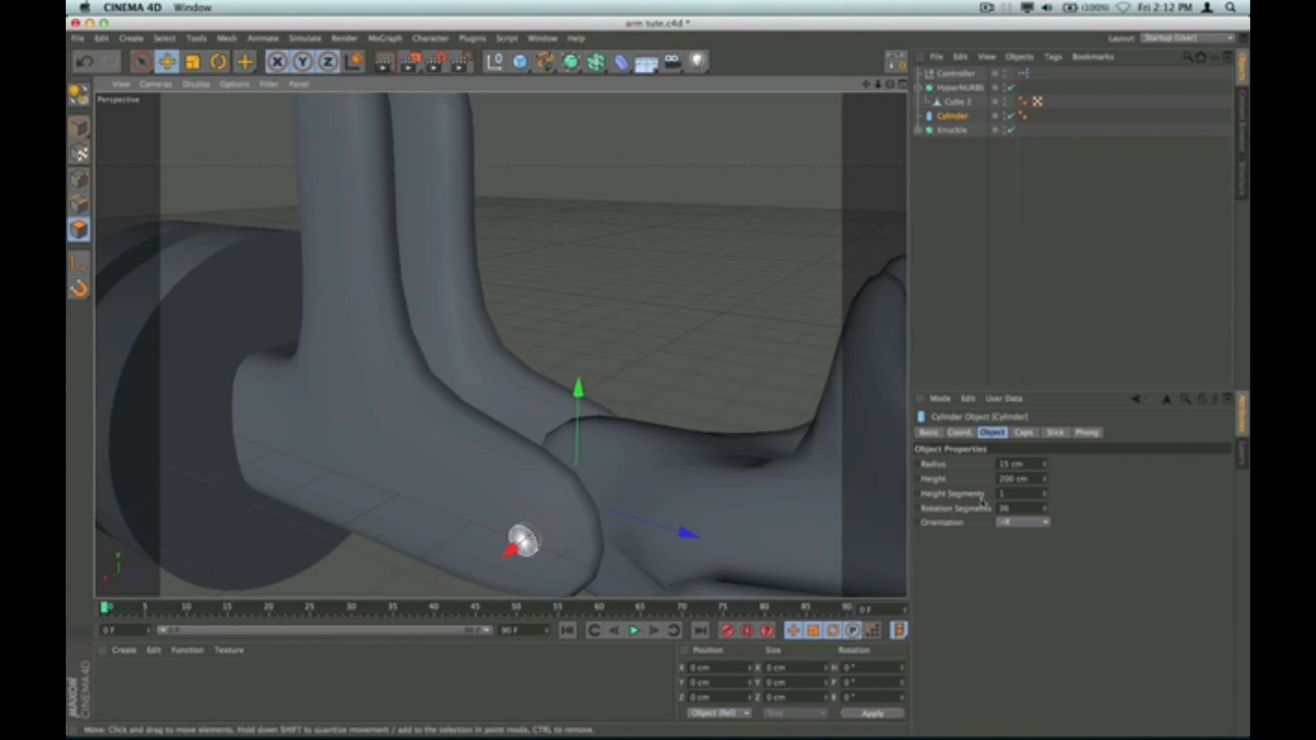
pyautogui.moveTo(1046, 483); pyautogui.dragTo(1045, 482)
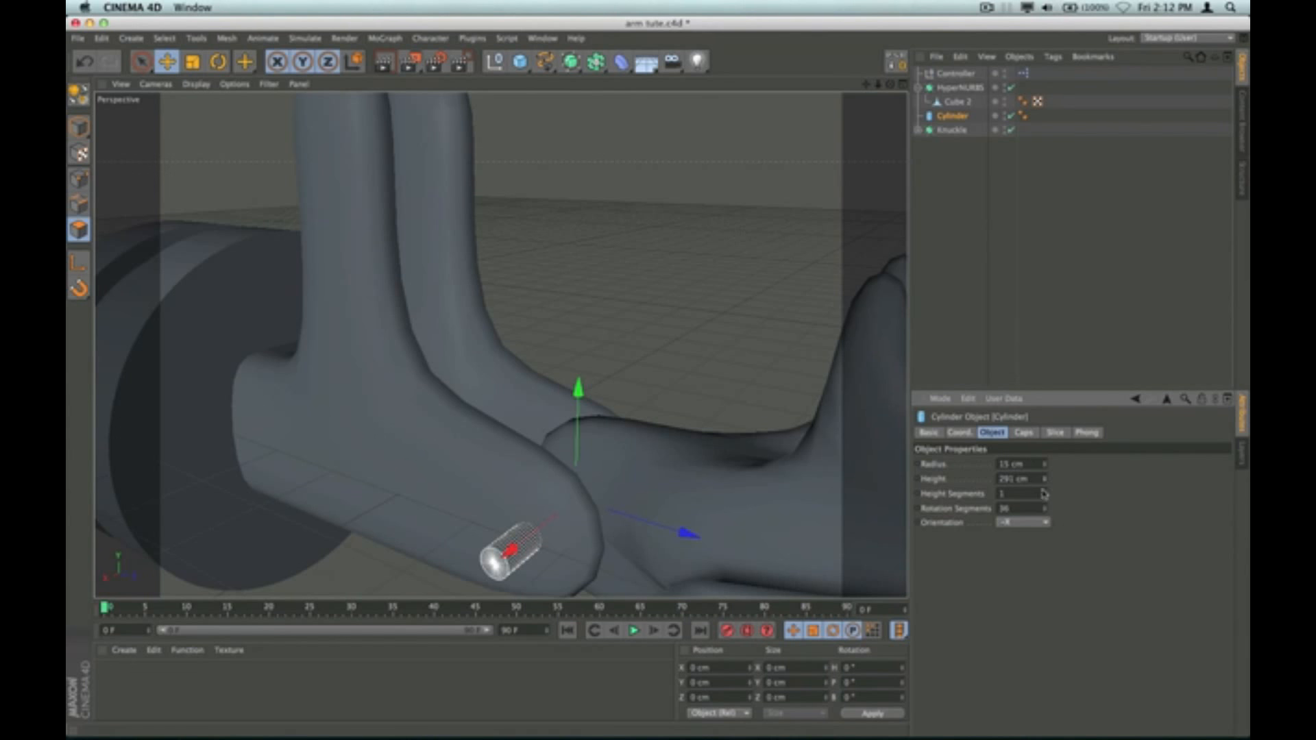
pyautogui.click(1046, 496)
# Step: Make the pin cylinder editable and rectangle-select the polygons of its end segment on the negative X side in the Top view
pyautogui.click(902, 85)
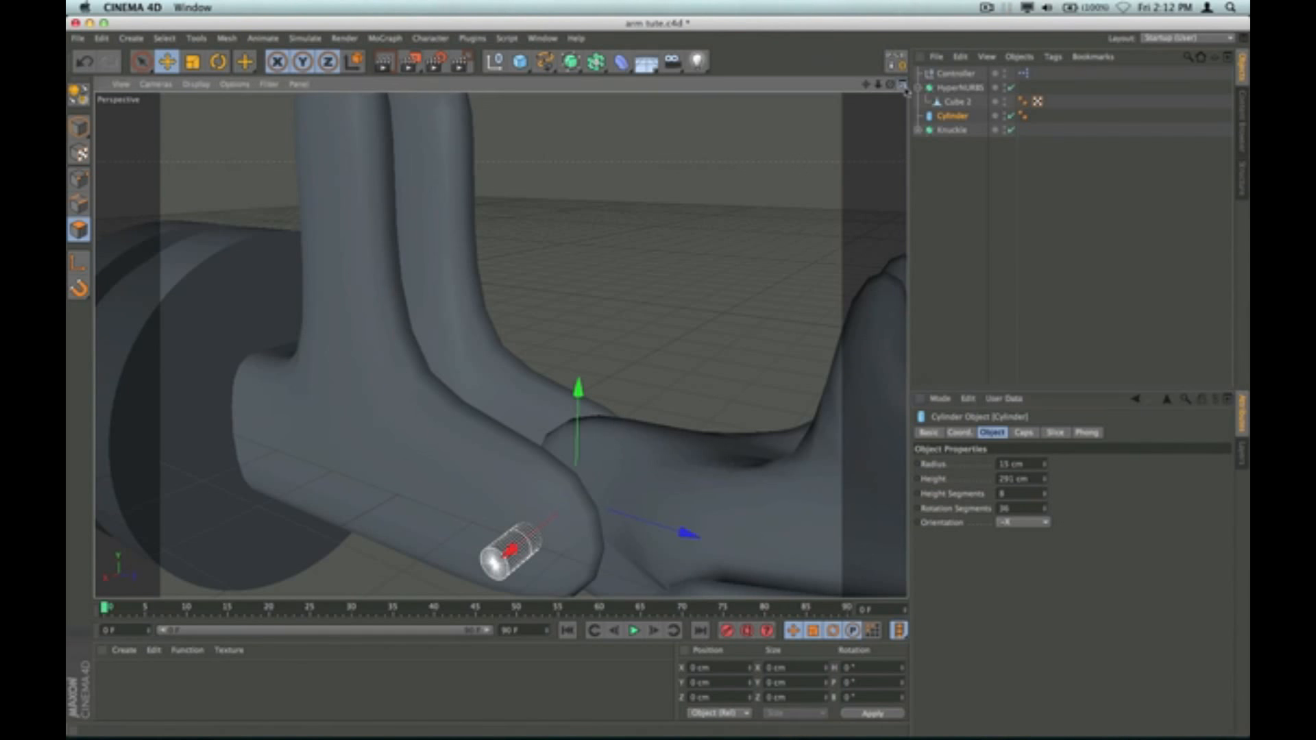
pyautogui.scroll(-3, 693, 245)
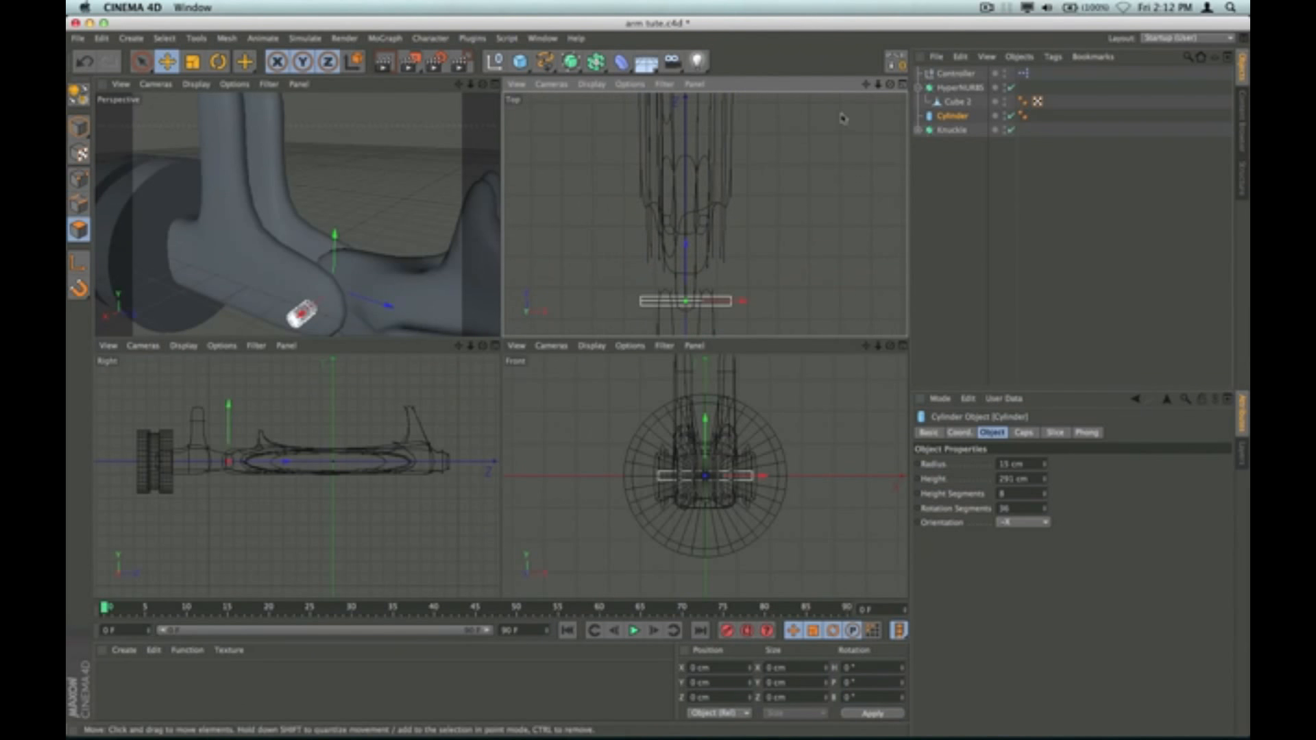
pyautogui.moveTo(867, 84); pyautogui.dragTo(884, 2)
pyautogui.scroll(5, 712, 209)
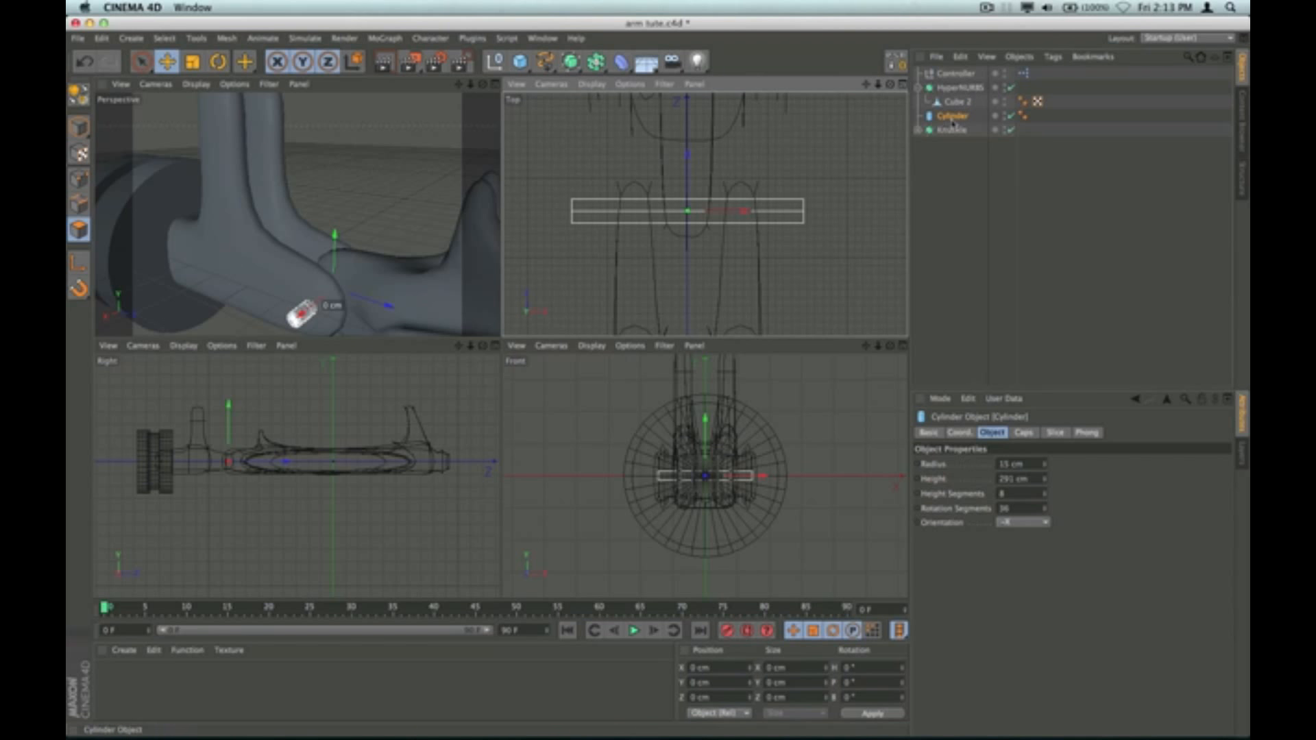
pyautogui.click(951, 120)
pyautogui.press('c')
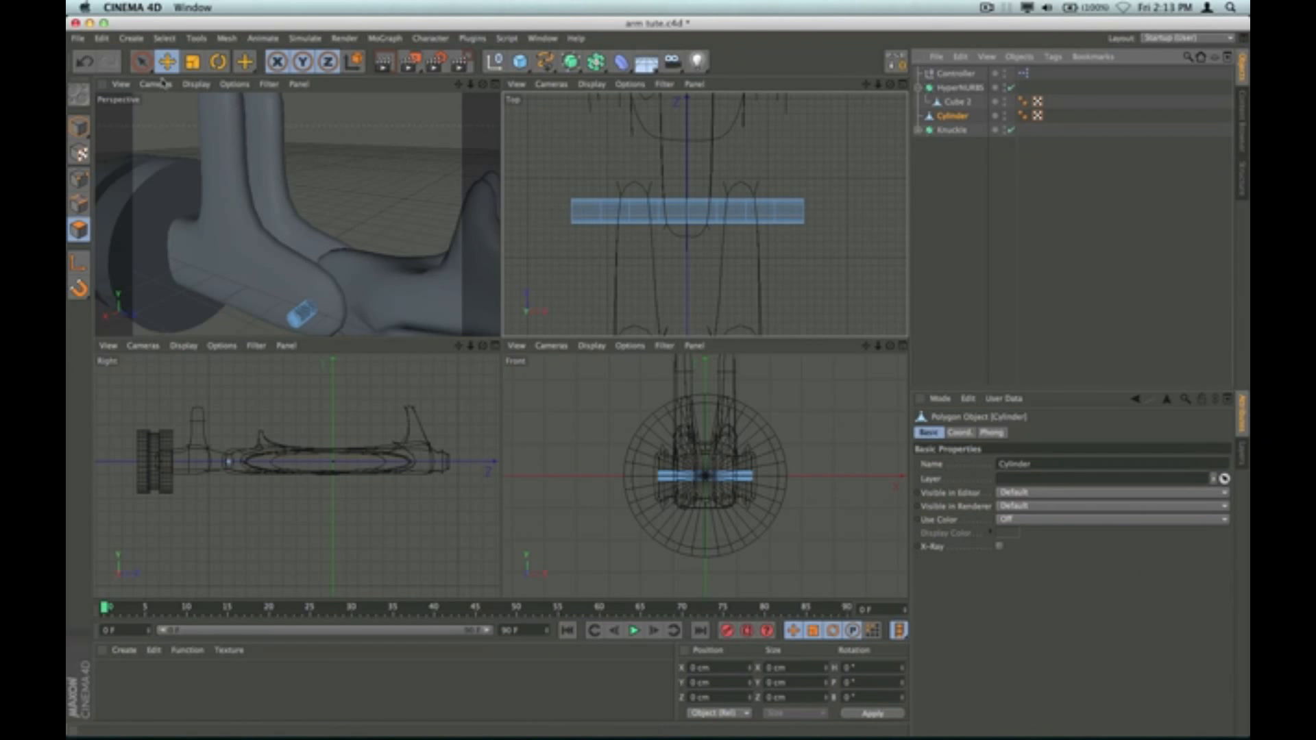
pyautogui.moveTo(142, 63); pyautogui.dragTo(168, 101)
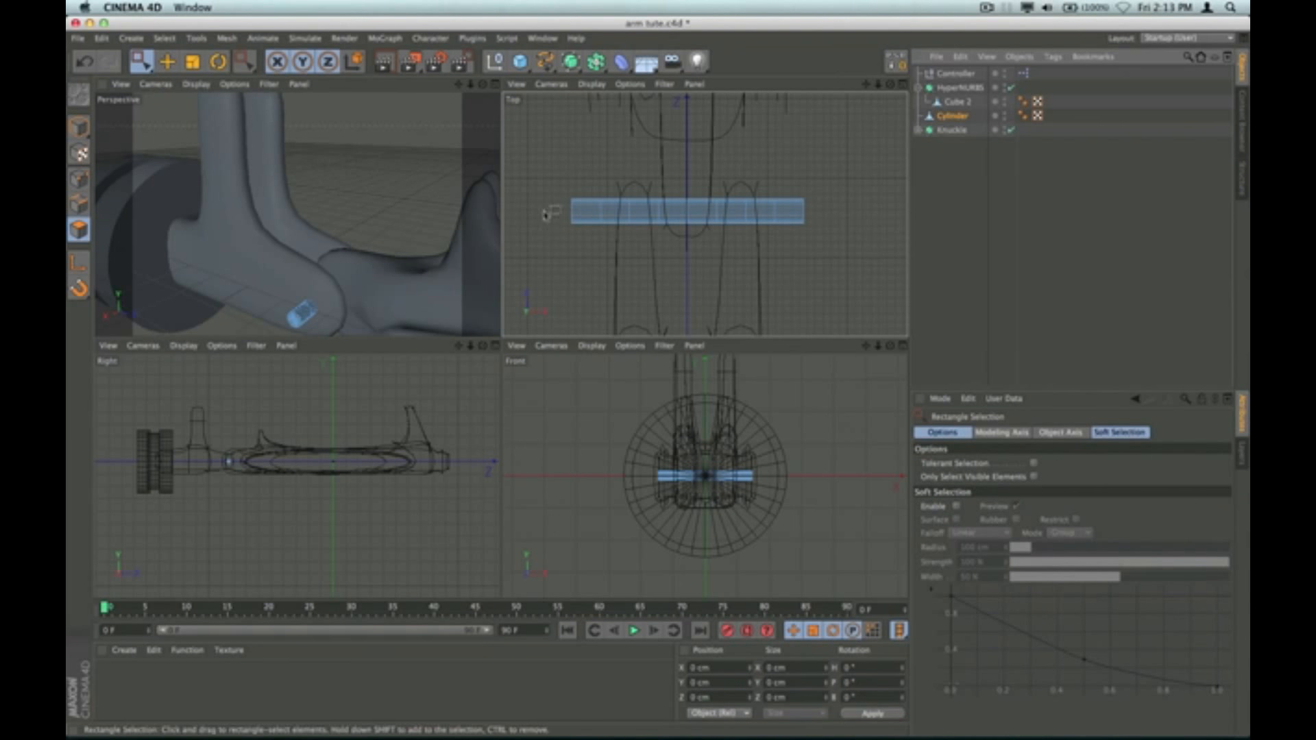
pyautogui.moveTo(549, 166); pyautogui.dragTo(608, 240)
pyautogui.moveTo(609, 253); pyautogui.dragTo(611, 255)
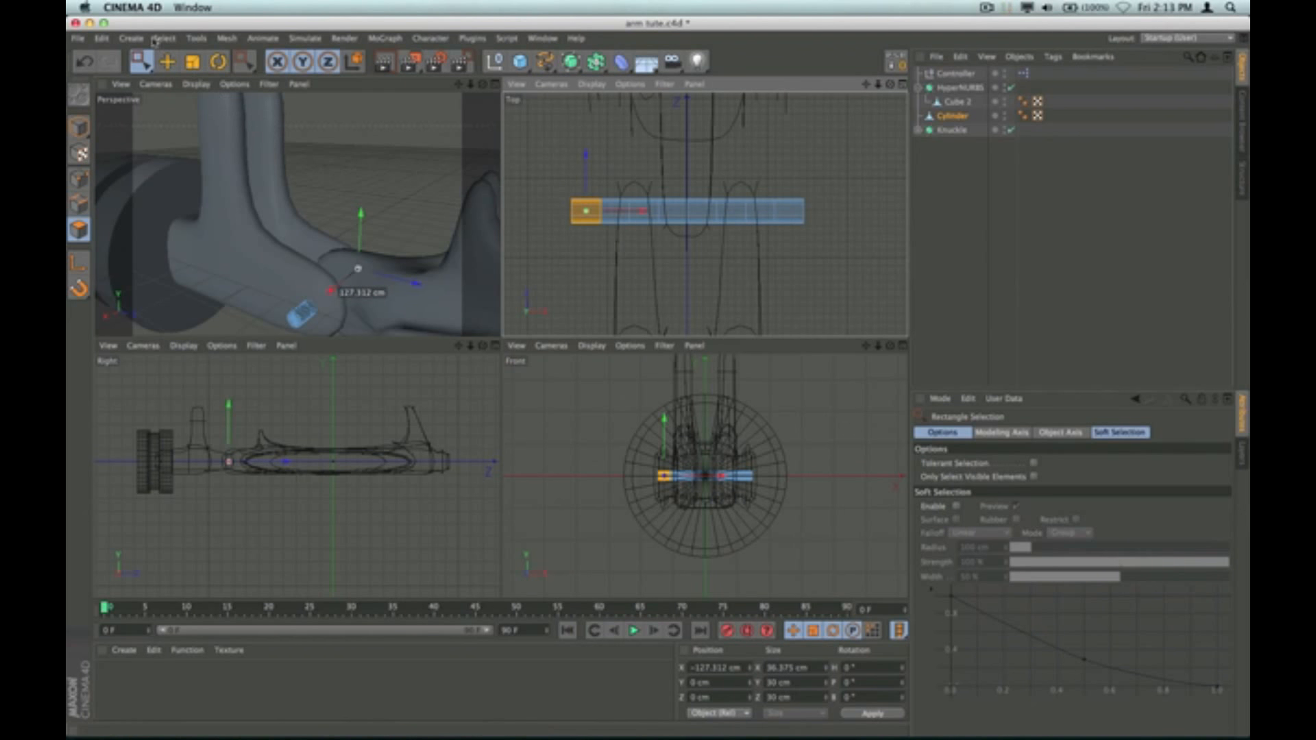
# Step: Extrude the selected end segment of the pin outward with an offset of 12.5 cm
pyautogui.click(220, 41)
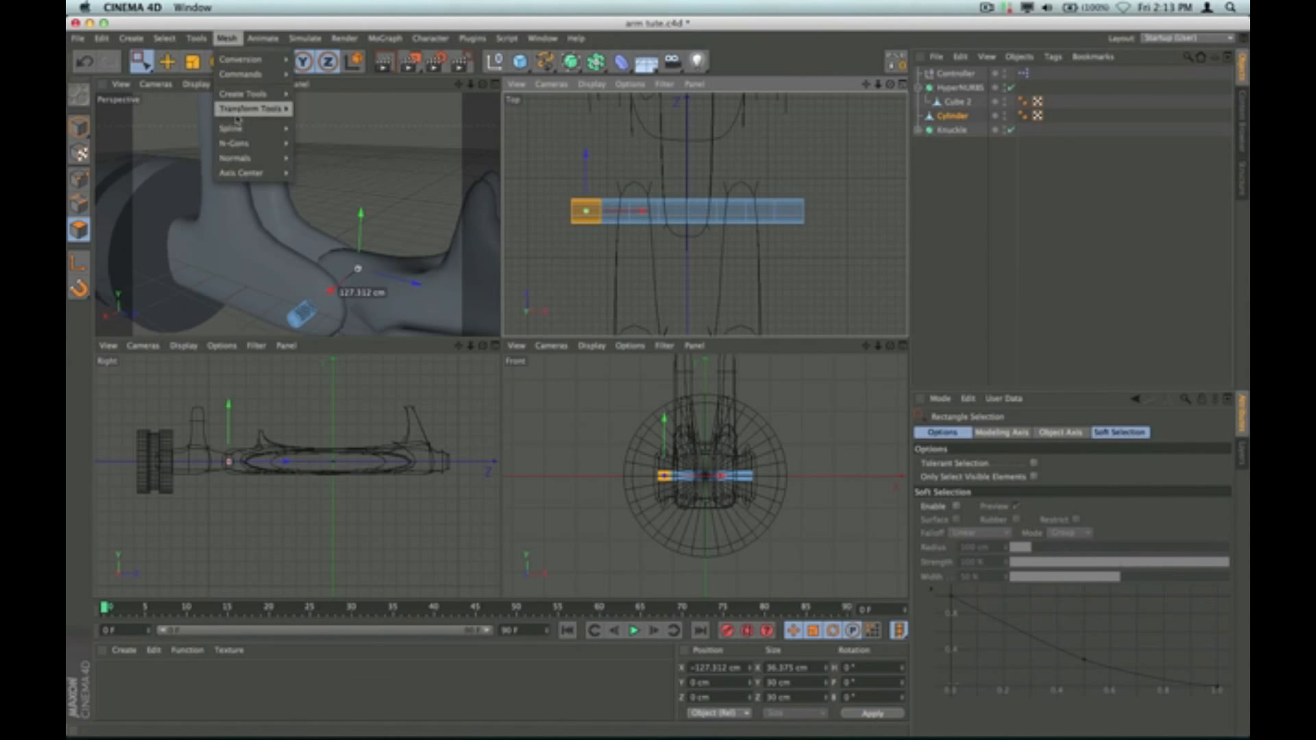
pyautogui.moveTo(237, 113)
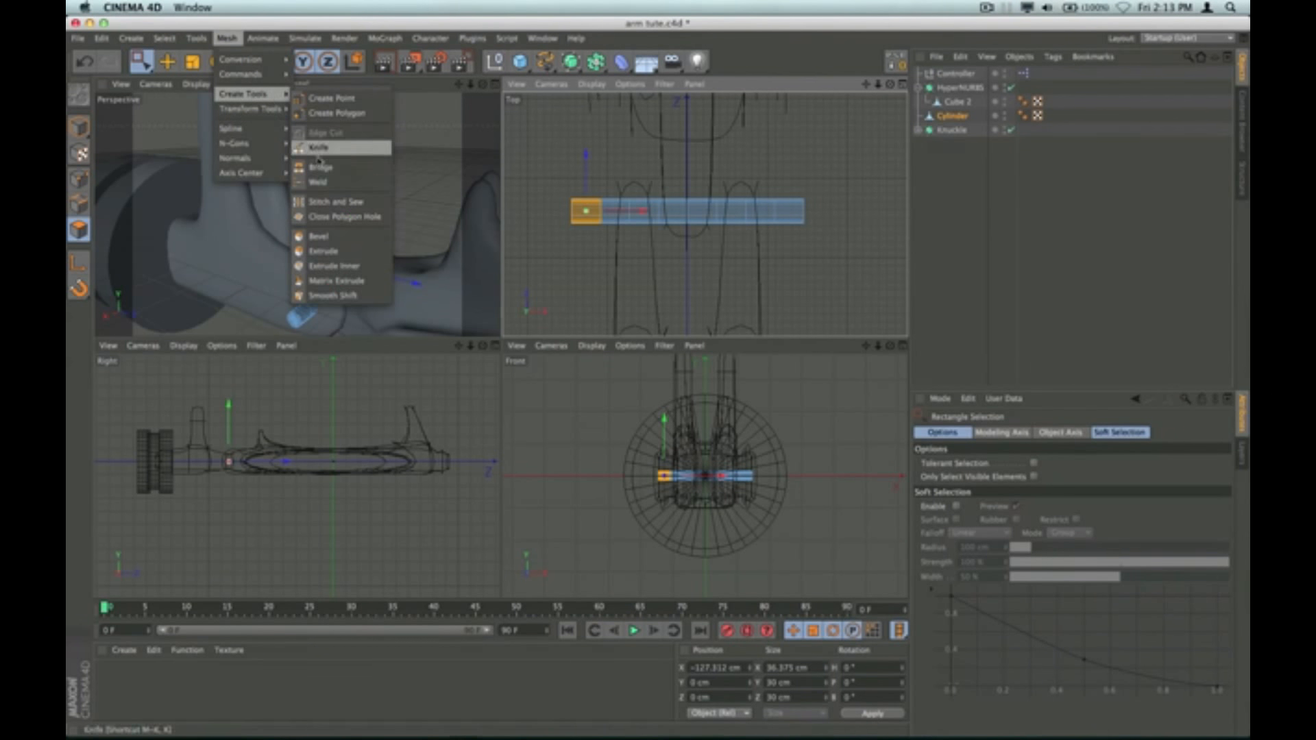
pyautogui.click(325, 251)
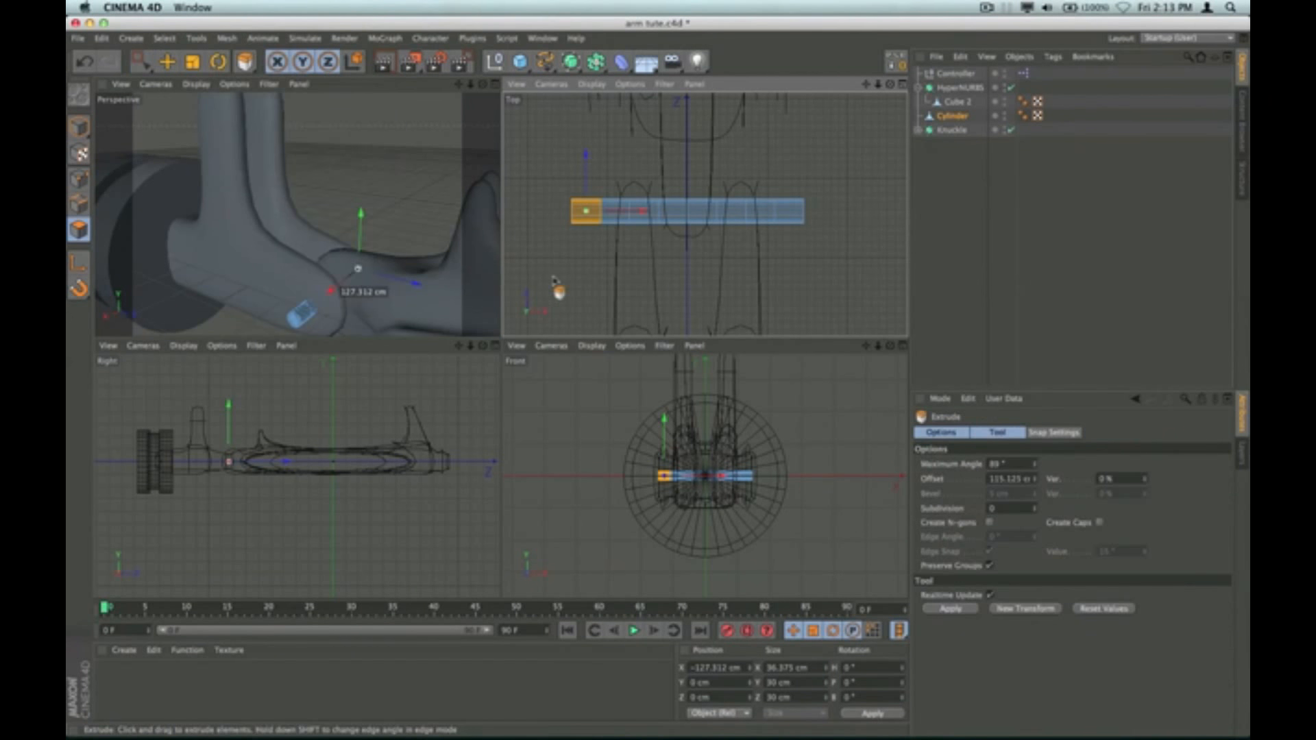
pyautogui.moveTo(603, 261); pyautogui.dragTo(613, 261)
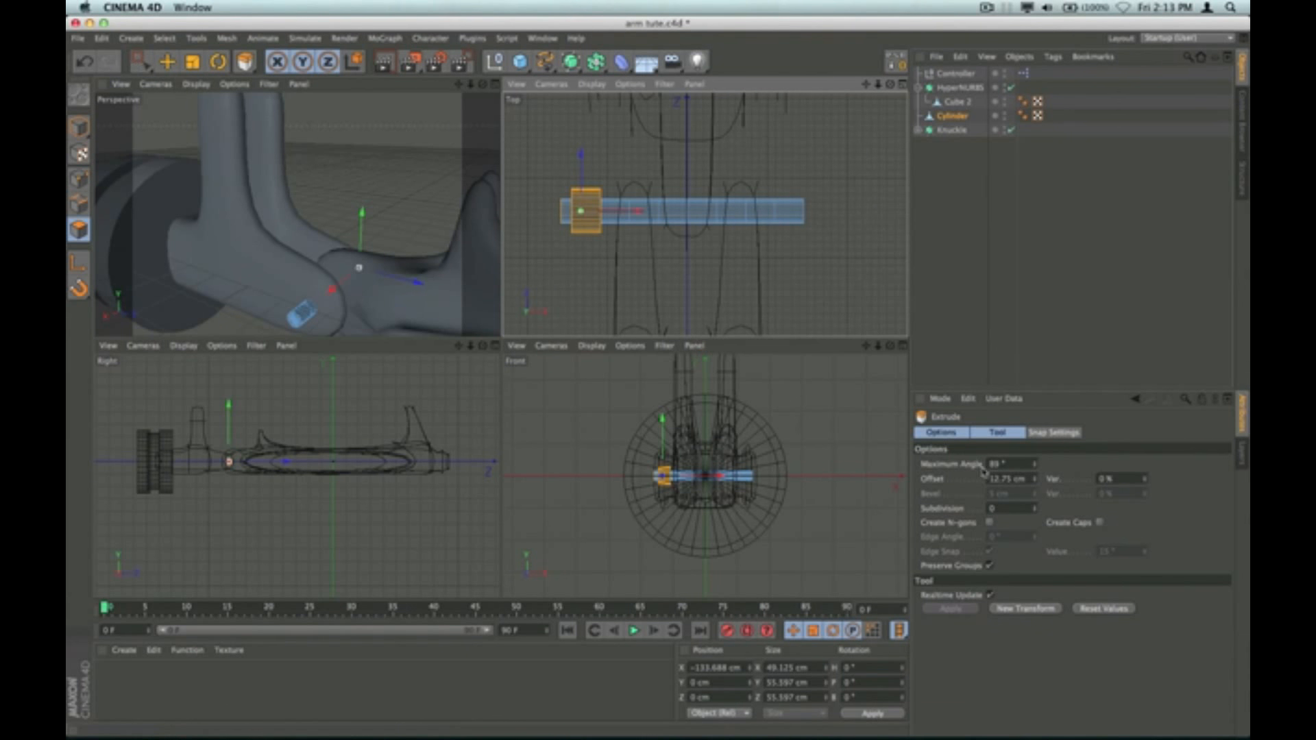
pyautogui.doubleClick(1008, 479)
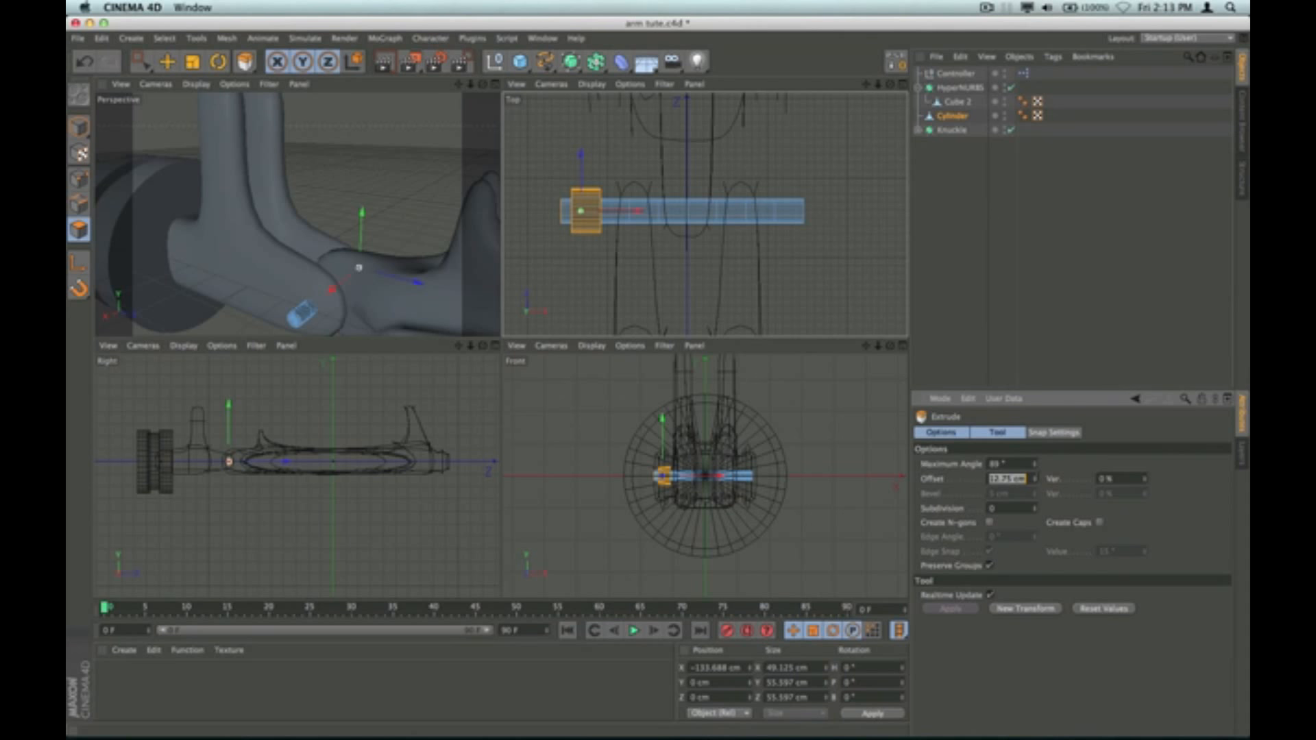
pyautogui.write('1')
pyautogui.click(946, 327)
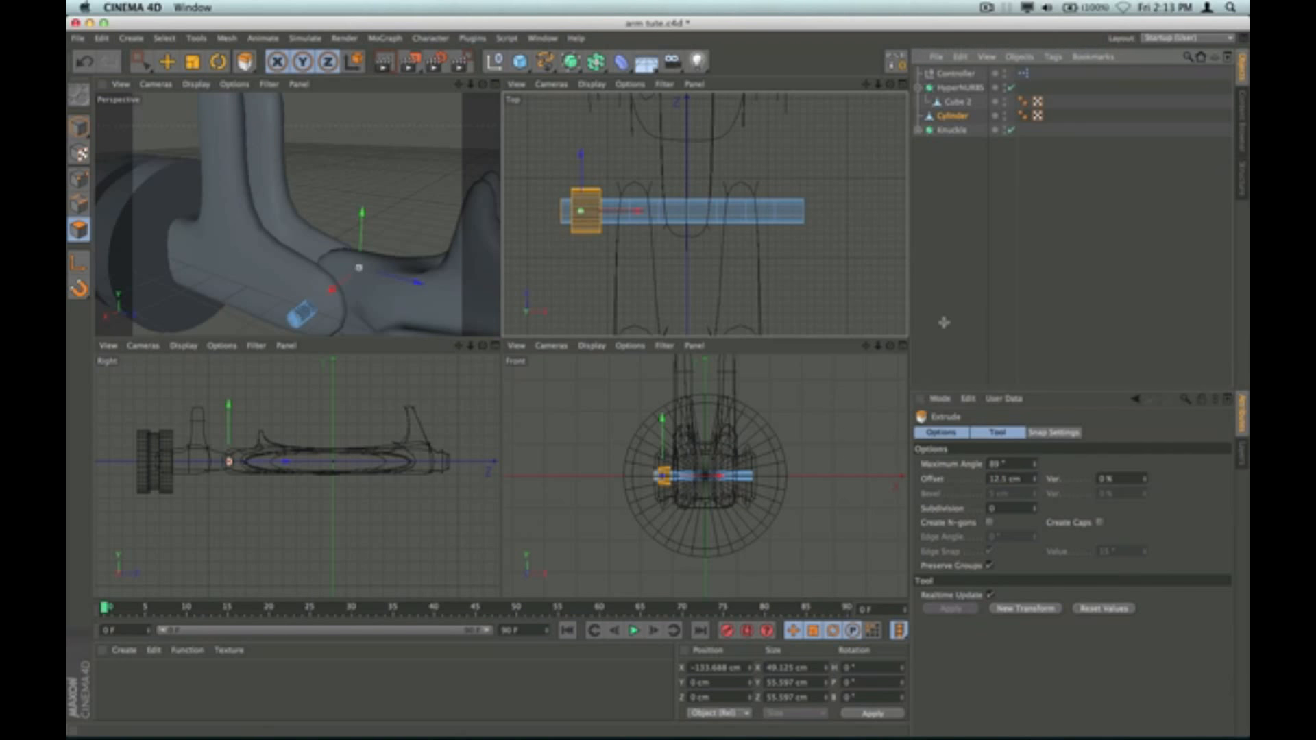
# Step: Rectangle-select the pin's end segment on the positive X side and extrude it with an offset of 12.5 cm
pyautogui.click(952, 117)
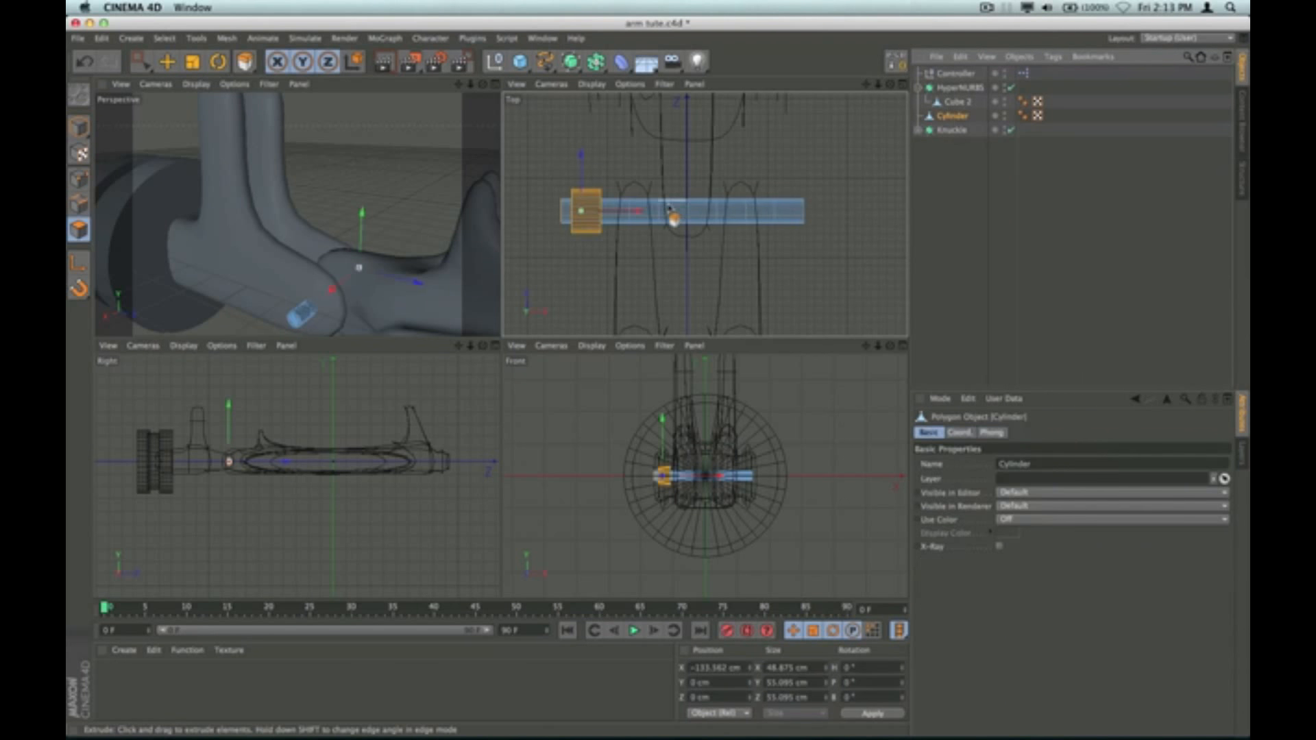
pyautogui.moveTo(142, 63); pyautogui.dragTo(206, 97)
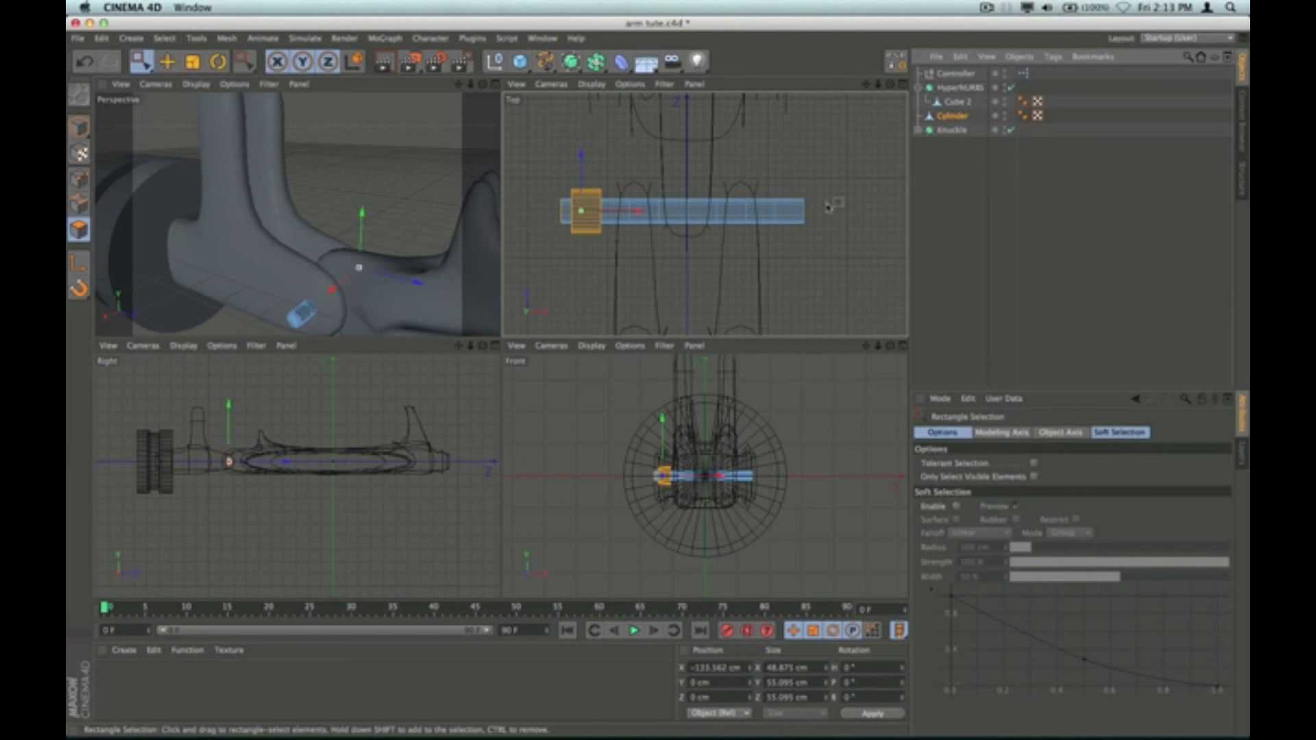
pyautogui.moveTo(824, 185); pyautogui.dragTo(770, 255)
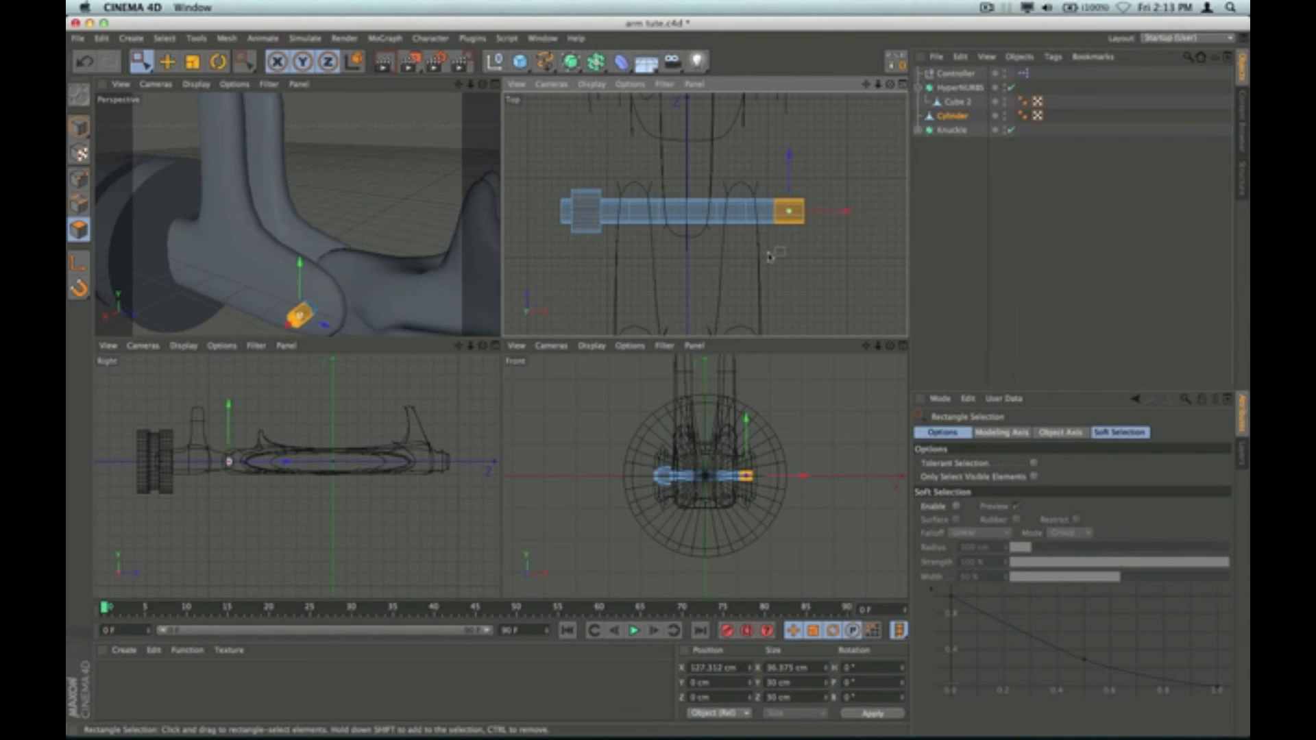
pyautogui.moveTo(244, 63); pyautogui.dragTo(284, 100)
pyautogui.moveTo(795, 269); pyautogui.dragTo(844, 269)
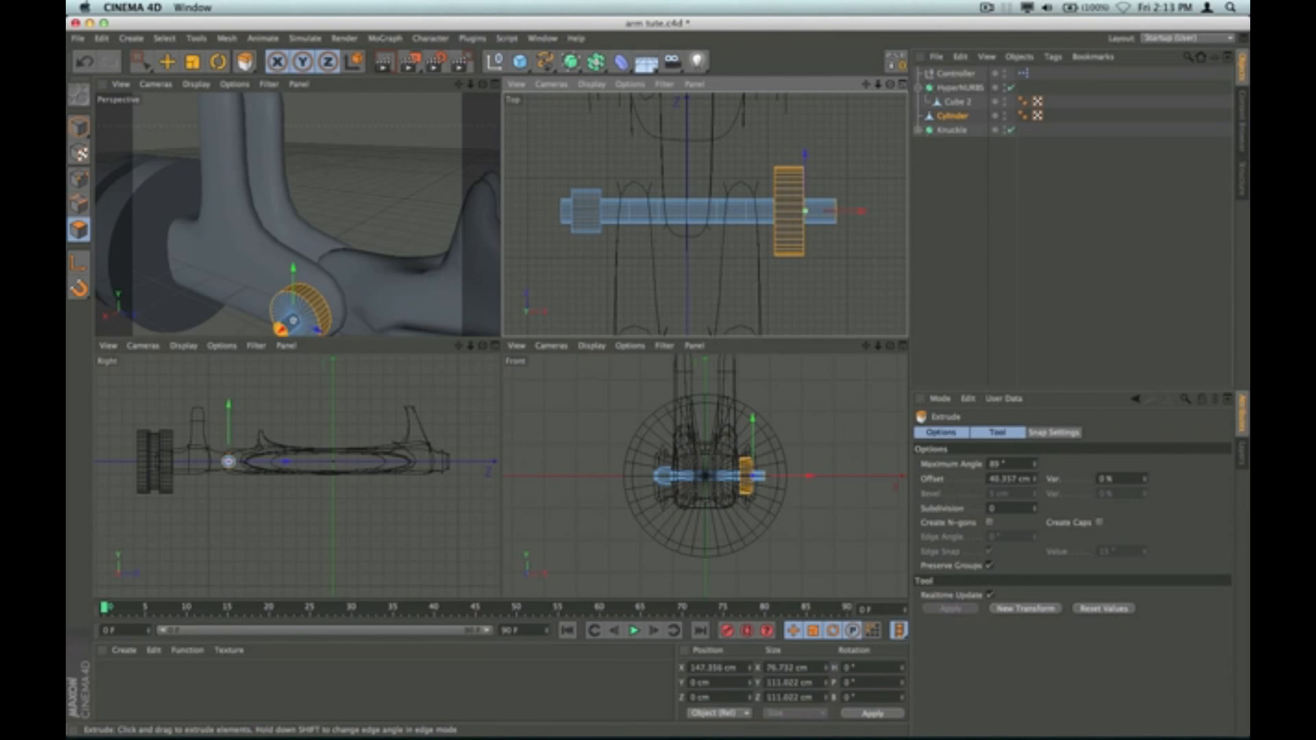
pyautogui.doubleClick(1009, 479)
pyautogui.write('12')
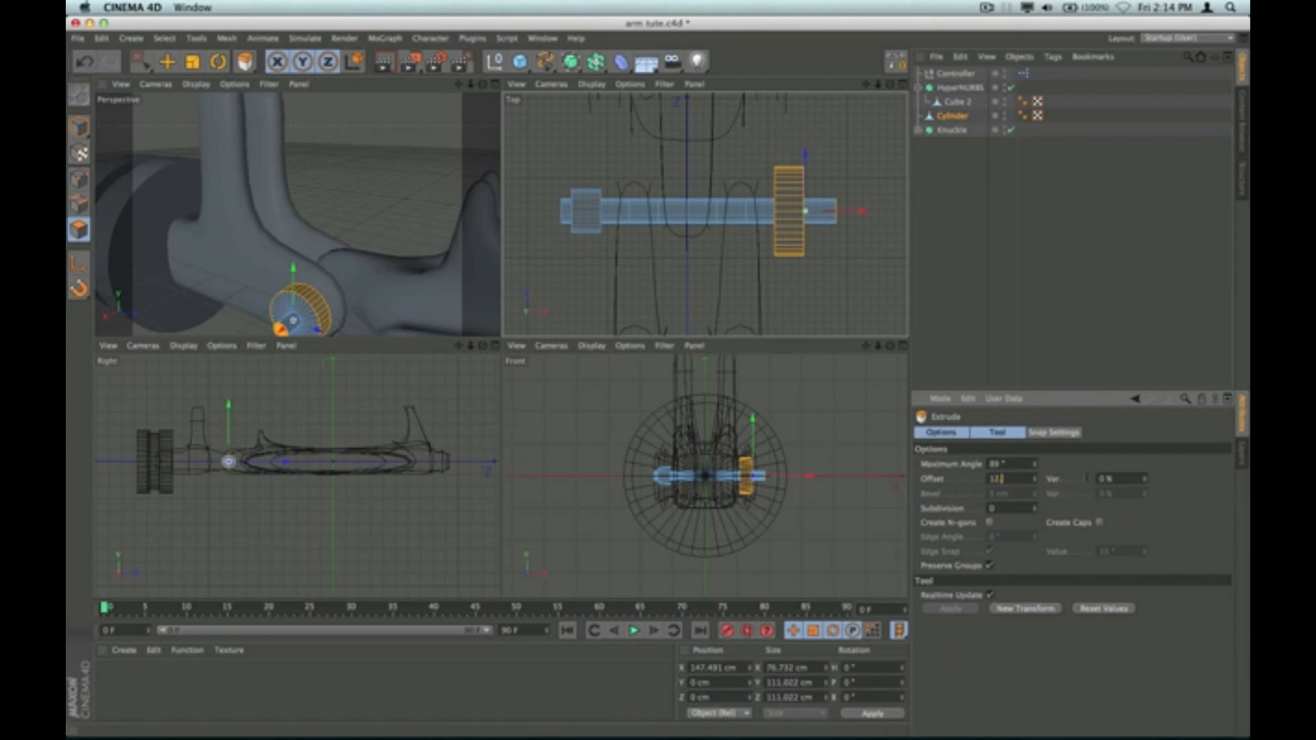
pyautogui.write('.5')
pyautogui.click(982, 341)
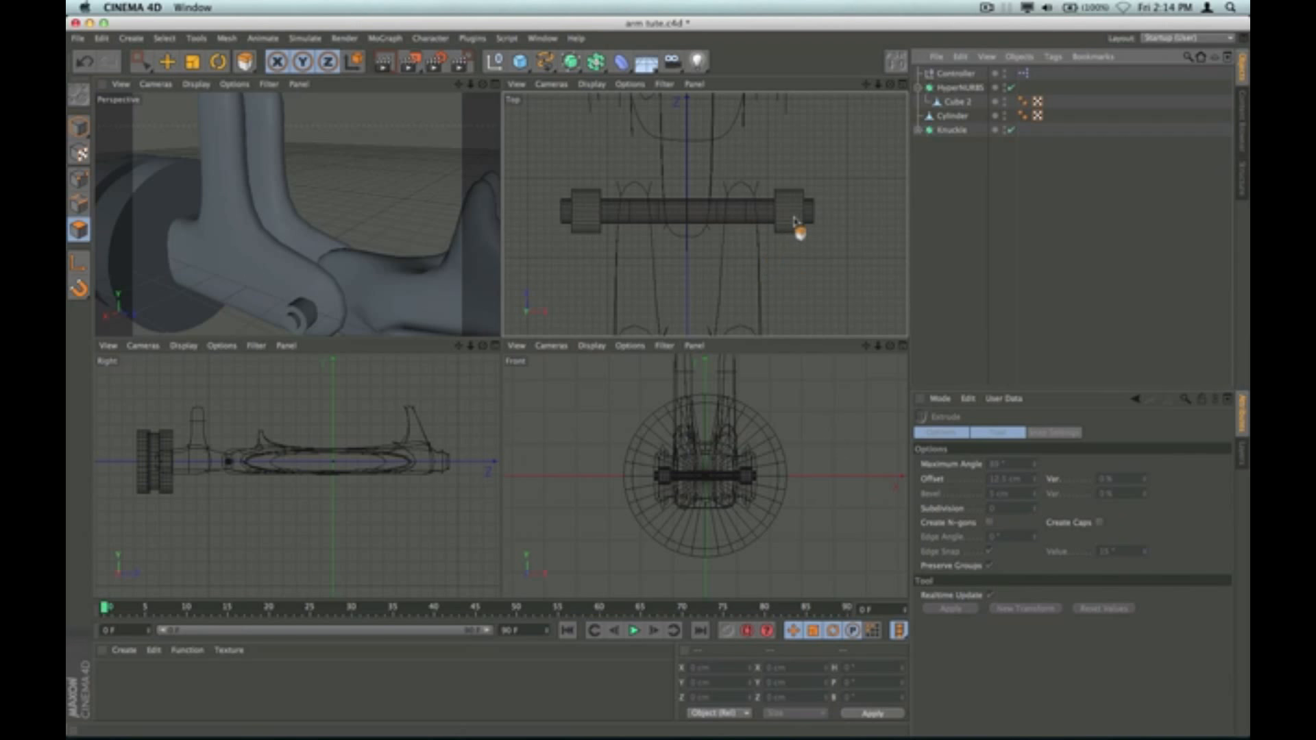
# Step: Scale the whole pin along X in Model mode to about 285 cm so its end caps sit close to the knuckle's sides
pyautogui.click(953, 117)
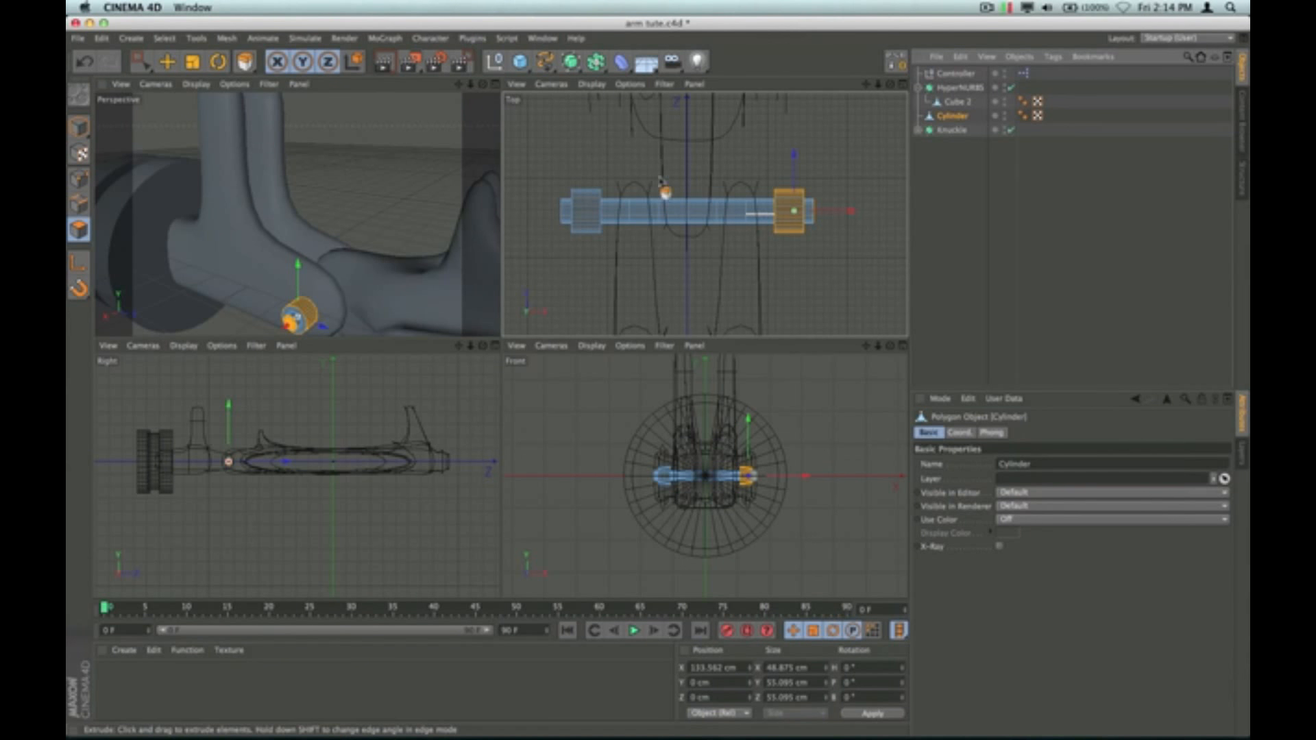
pyautogui.click(192, 63)
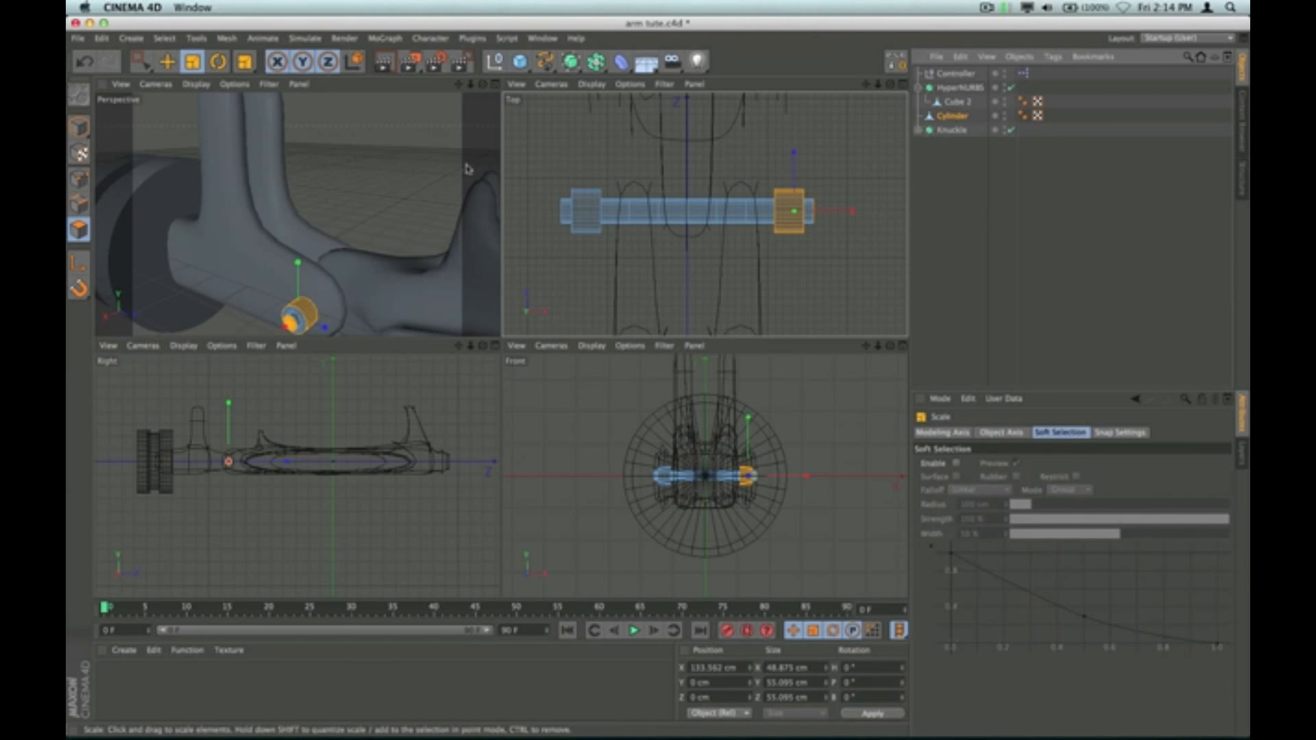
pyautogui.moveTo(853, 213); pyautogui.dragTo(840, 218)
pyautogui.hotkey('ctrl', 'z')
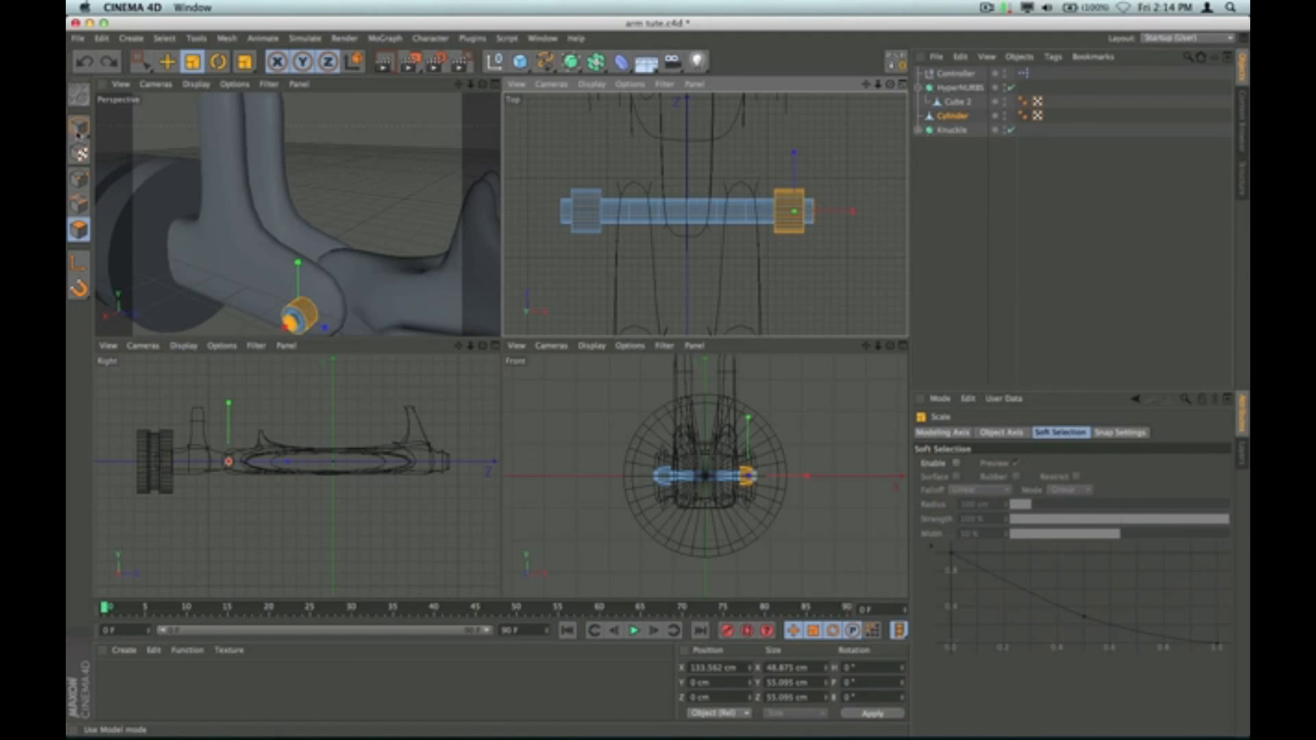
pyautogui.click(79, 127)
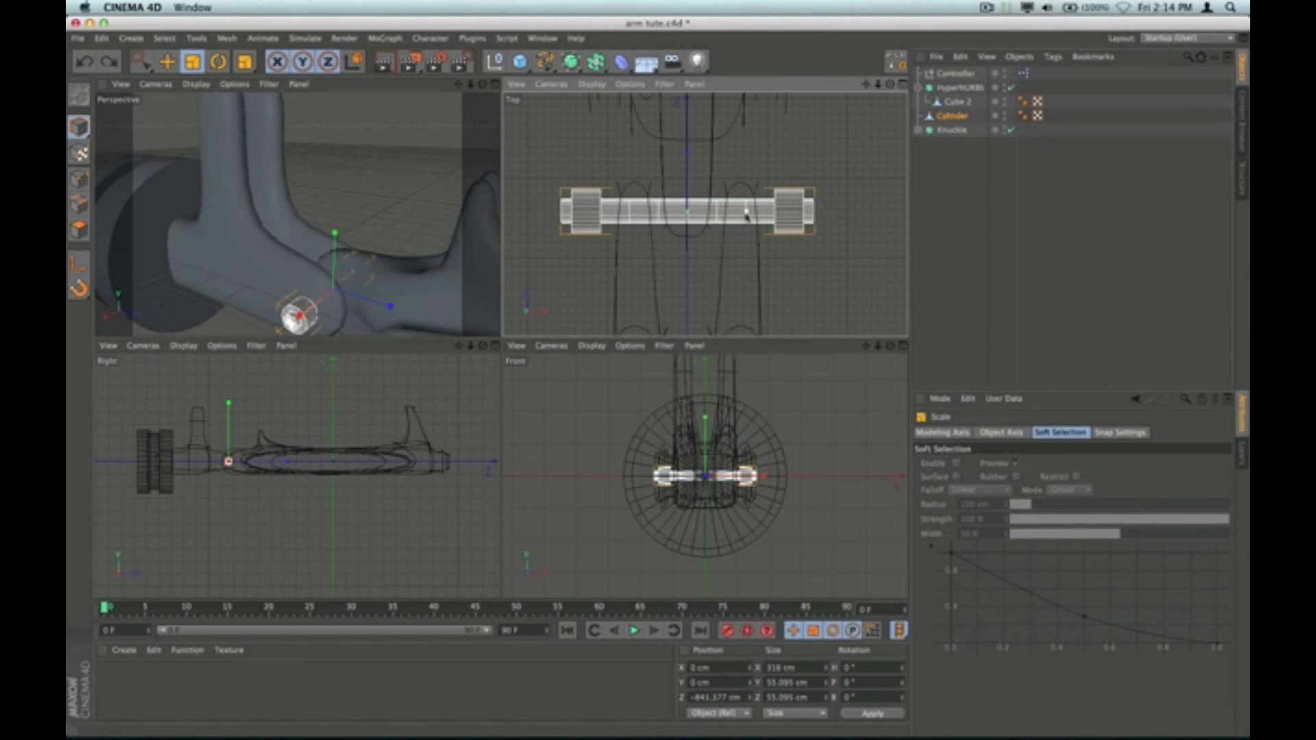
pyautogui.moveTo(748, 214); pyautogui.dragTo(736, 217)
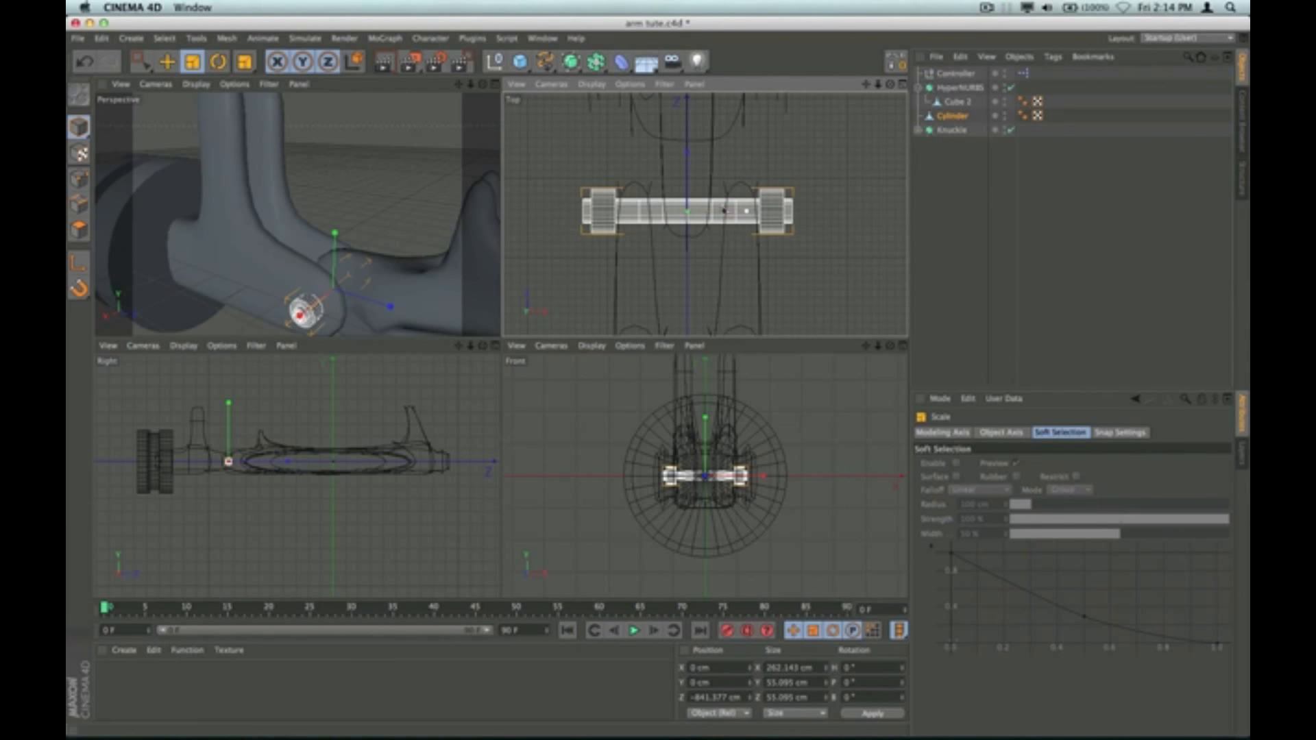
pyautogui.click(495, 84)
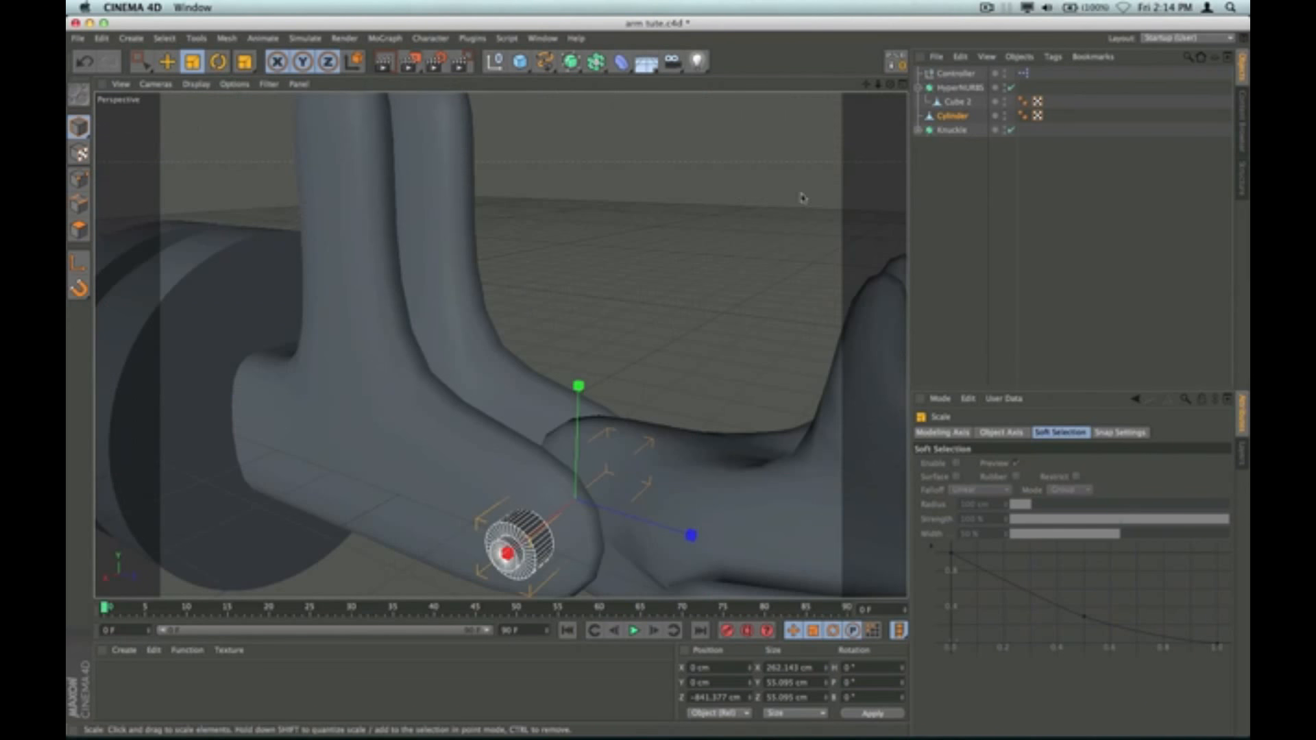
pyautogui.moveTo(891, 85); pyautogui.dragTo(500, 345)
pyautogui.moveTo(394, 517); pyautogui.dragTo(380, 519)
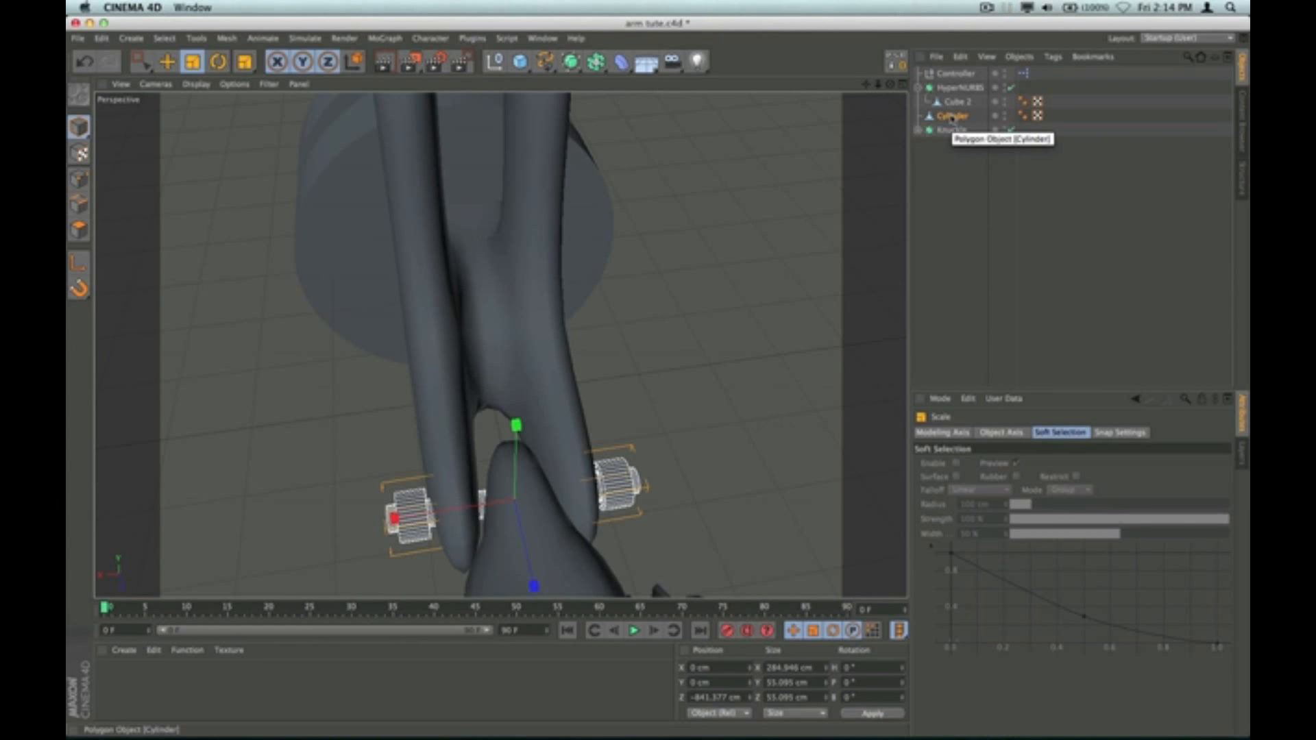
# Step: Place the pin cylinder inside the Knuckle null under the Knuckle HyperNURBS and rename it Pin
pyautogui.click(919, 131)
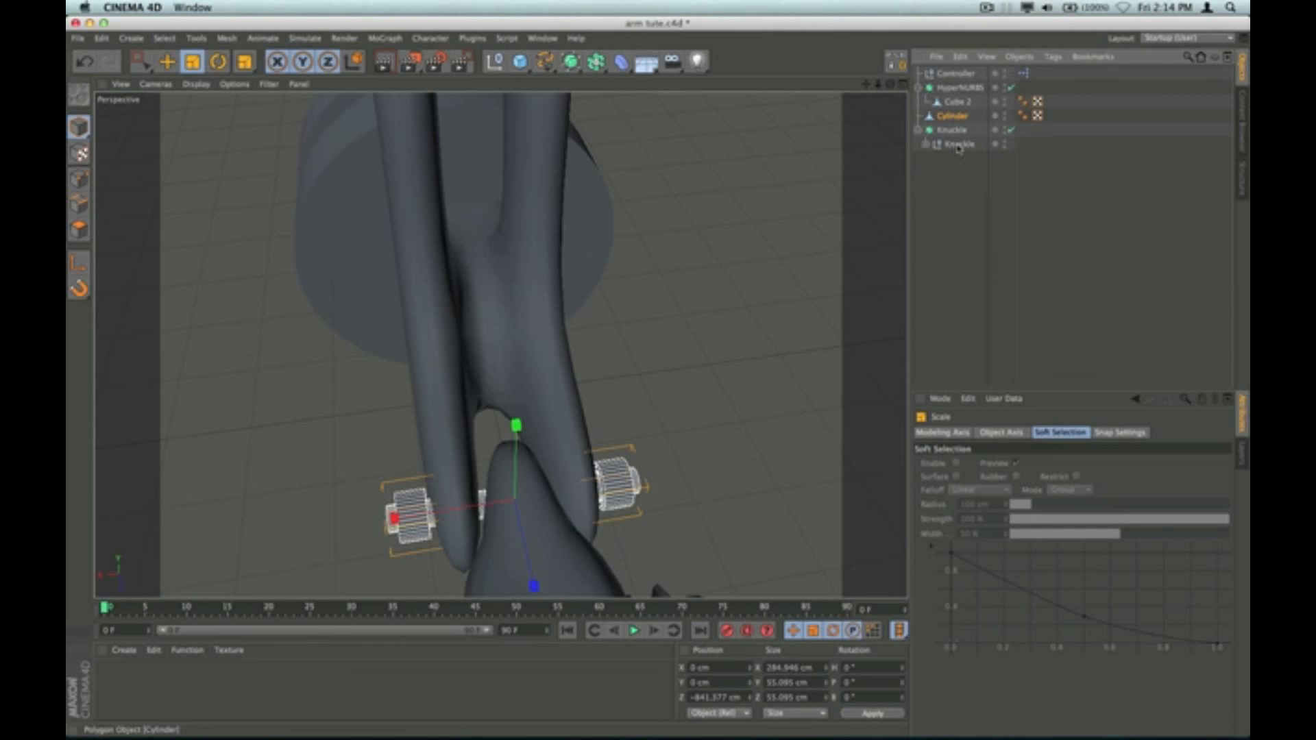
pyautogui.moveTo(958, 147); pyautogui.dragTo(958, 145)
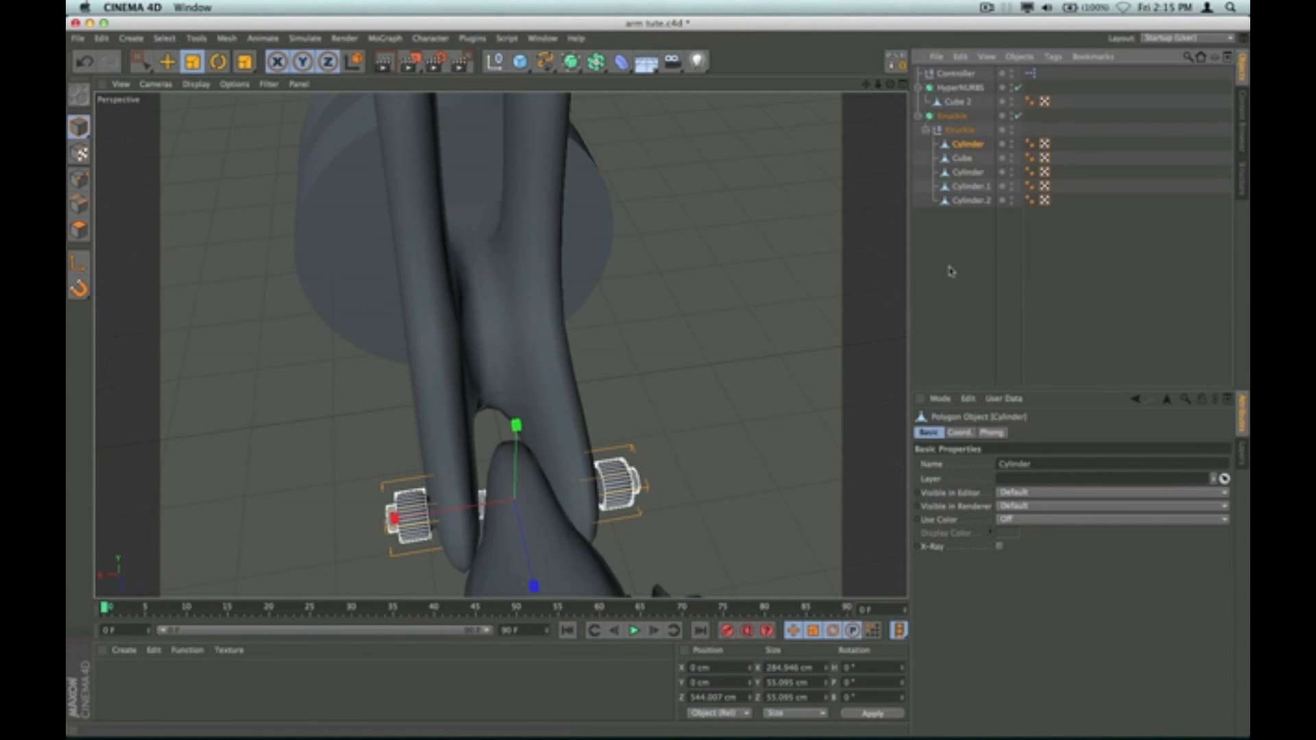
pyautogui.doubleClick(968, 145)
pyautogui.moveTo(989, 145); pyautogui.dragTo(951, 146)
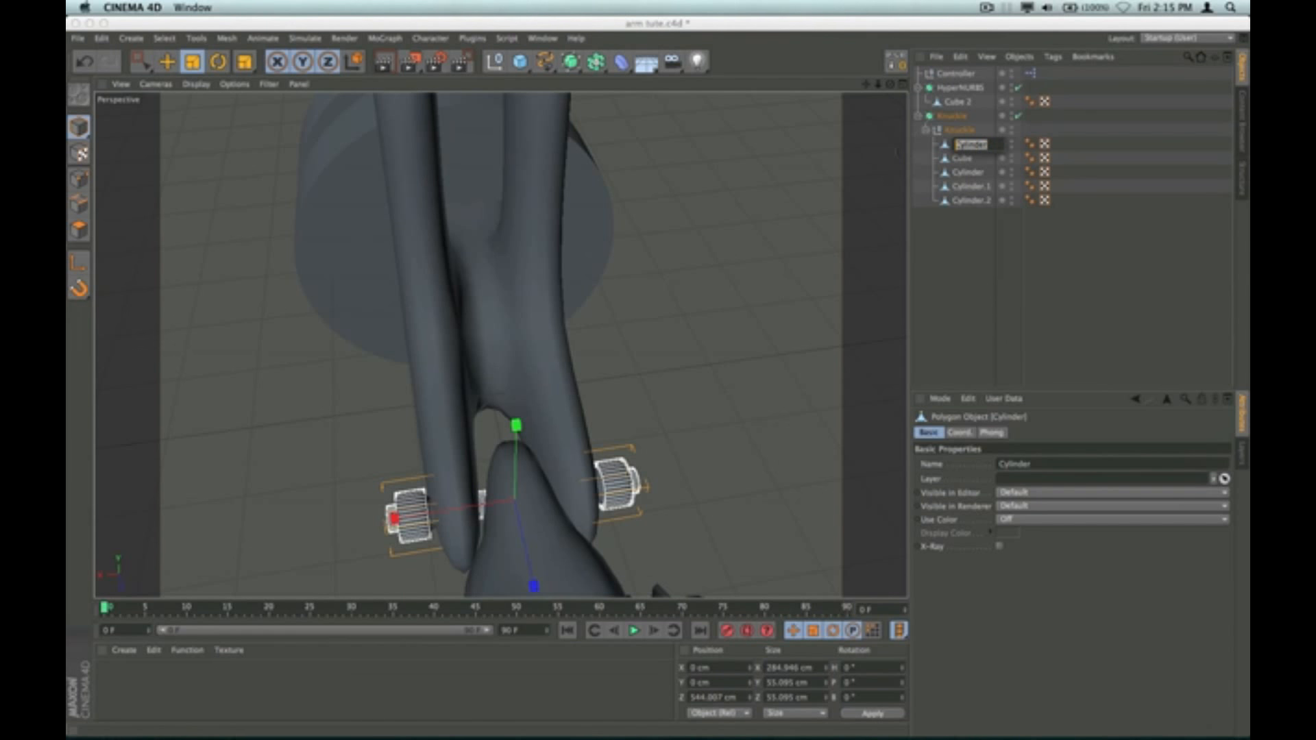
pyautogui.write('C')
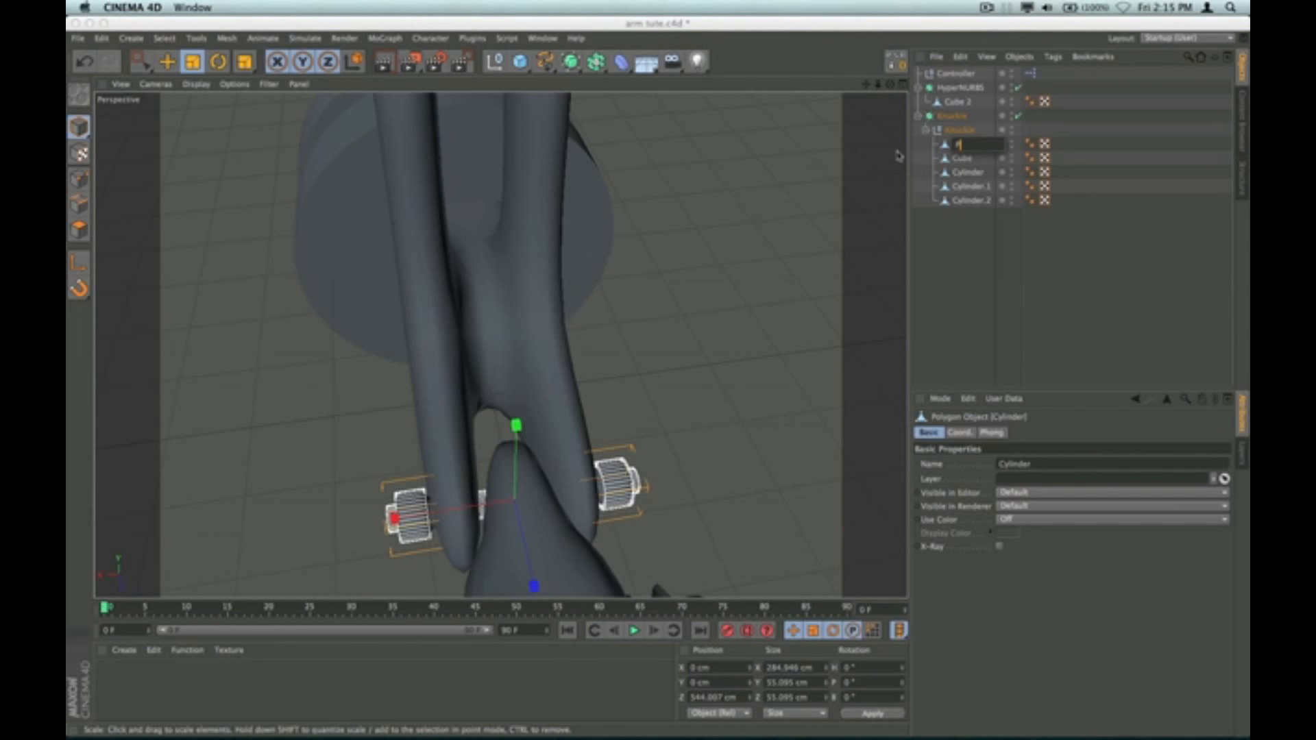
pyautogui.click(961, 262)
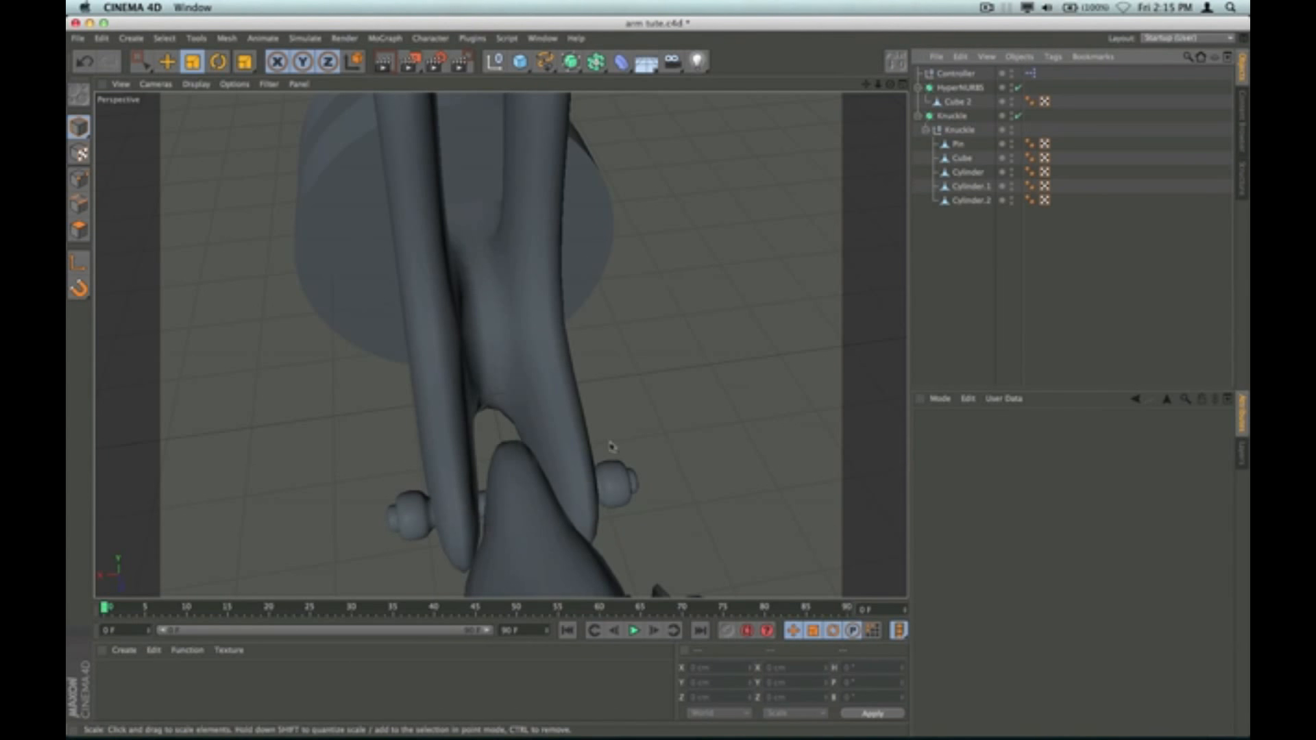
# Step: Collapse the Knuckle null and its parent HyperNURBS in the object list
pyautogui.moveTo(891, 85); pyautogui.dragTo(696, 65)
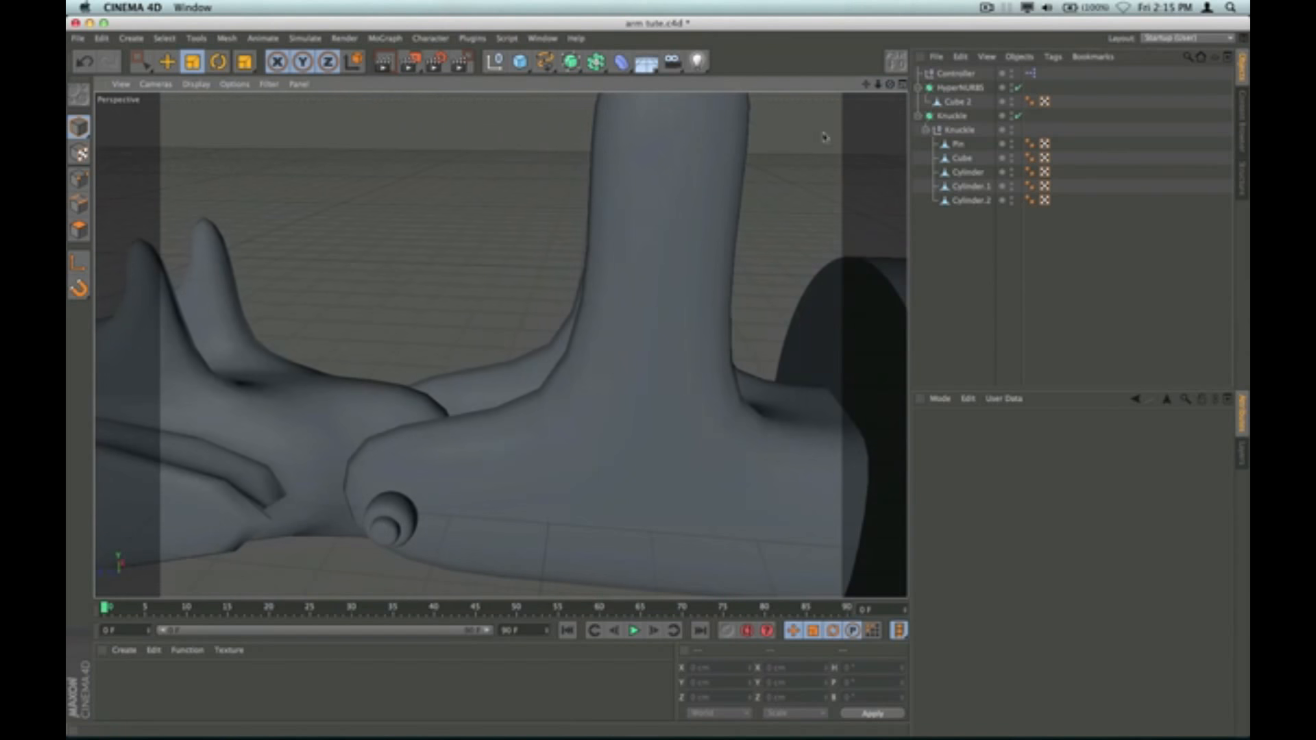
pyautogui.scroll(-10, 581, 392)
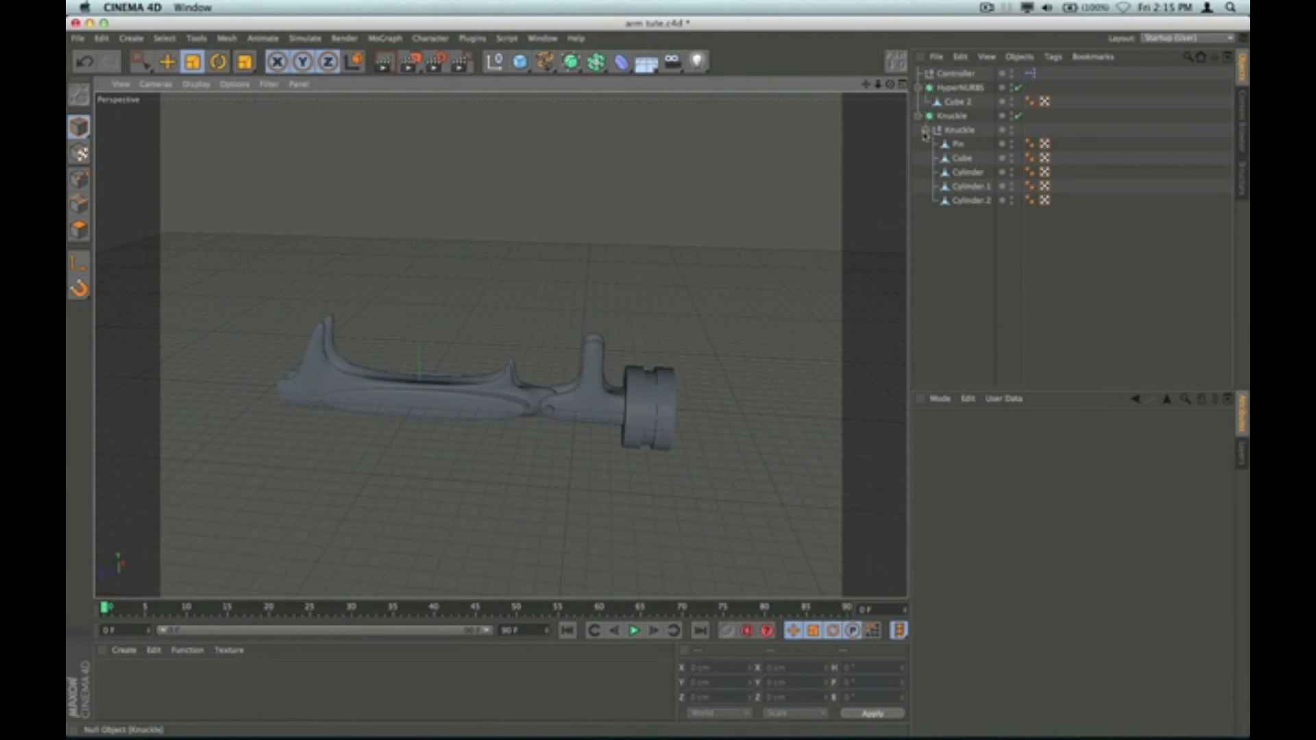
pyautogui.click(925, 129)
pyautogui.click(918, 116)
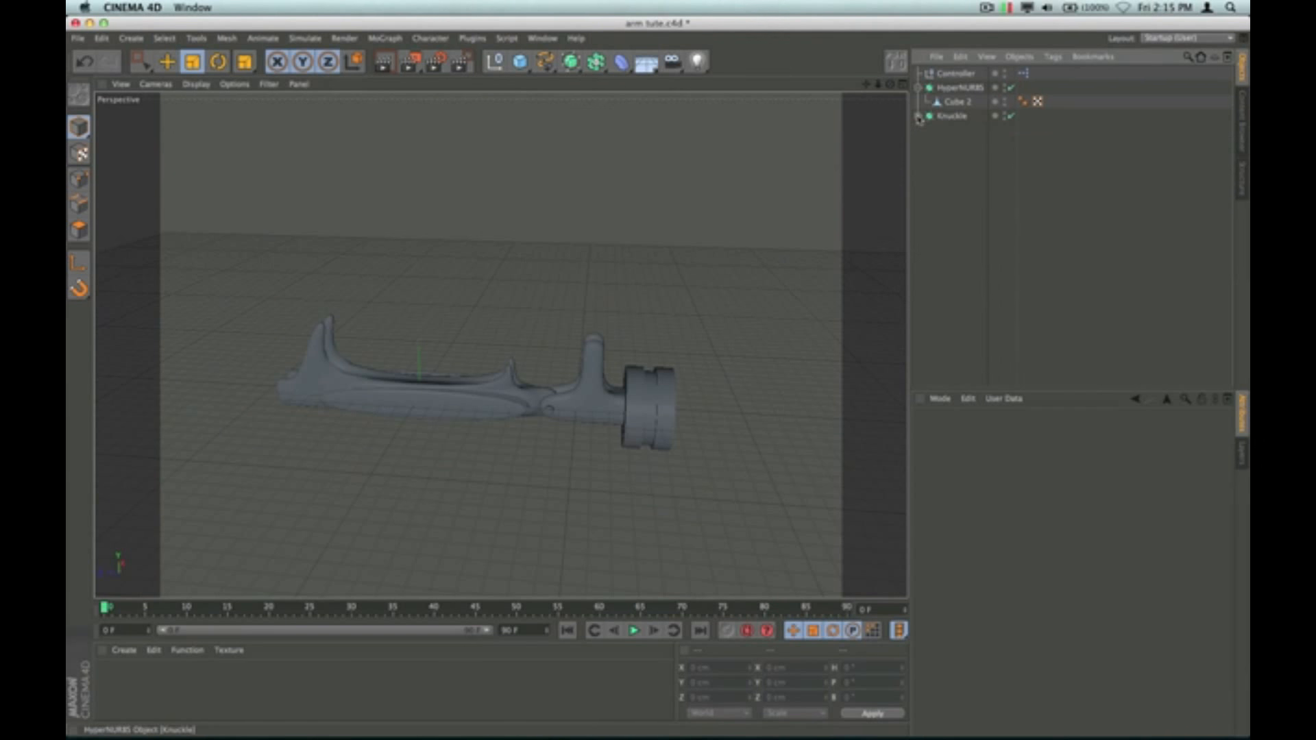
# Step: Duplicate the arm's HyperNURBS with its Cube 2 and move the original along Z to about 850 cm as a second arm segment
pyautogui.click(959, 103)
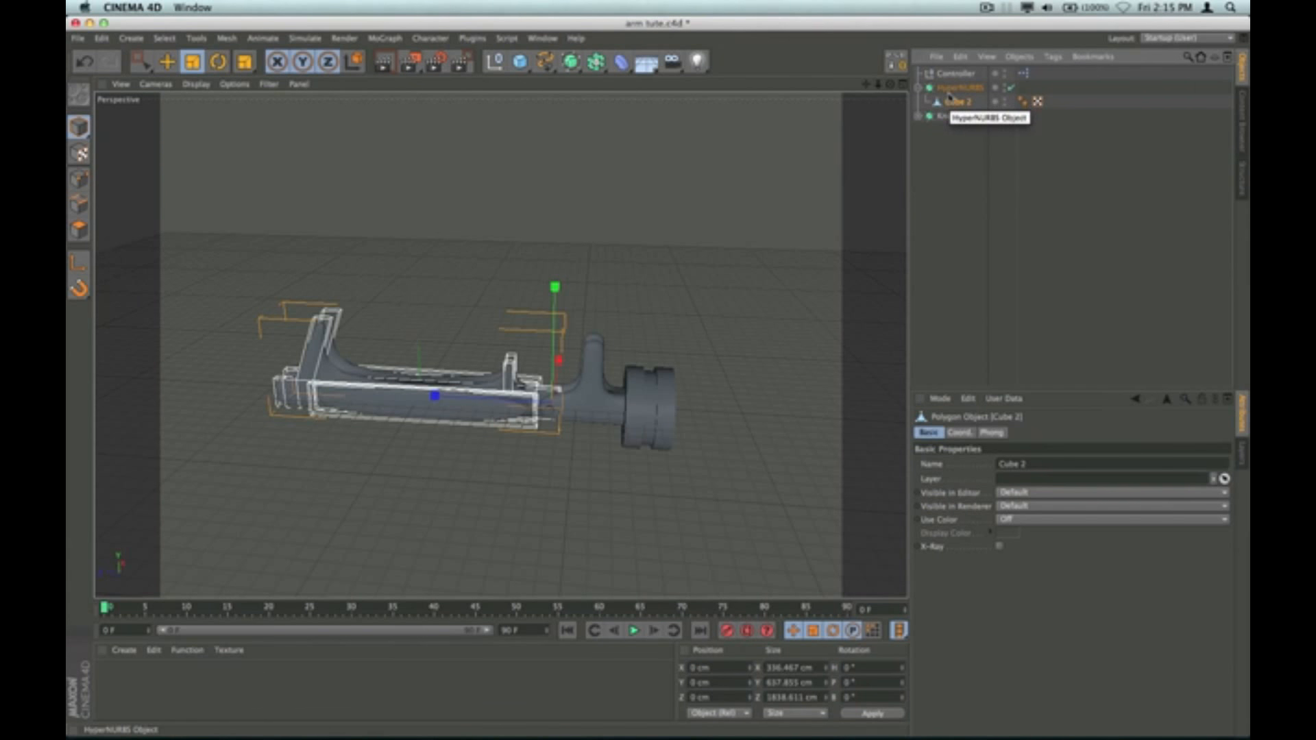
pyautogui.click(167, 61)
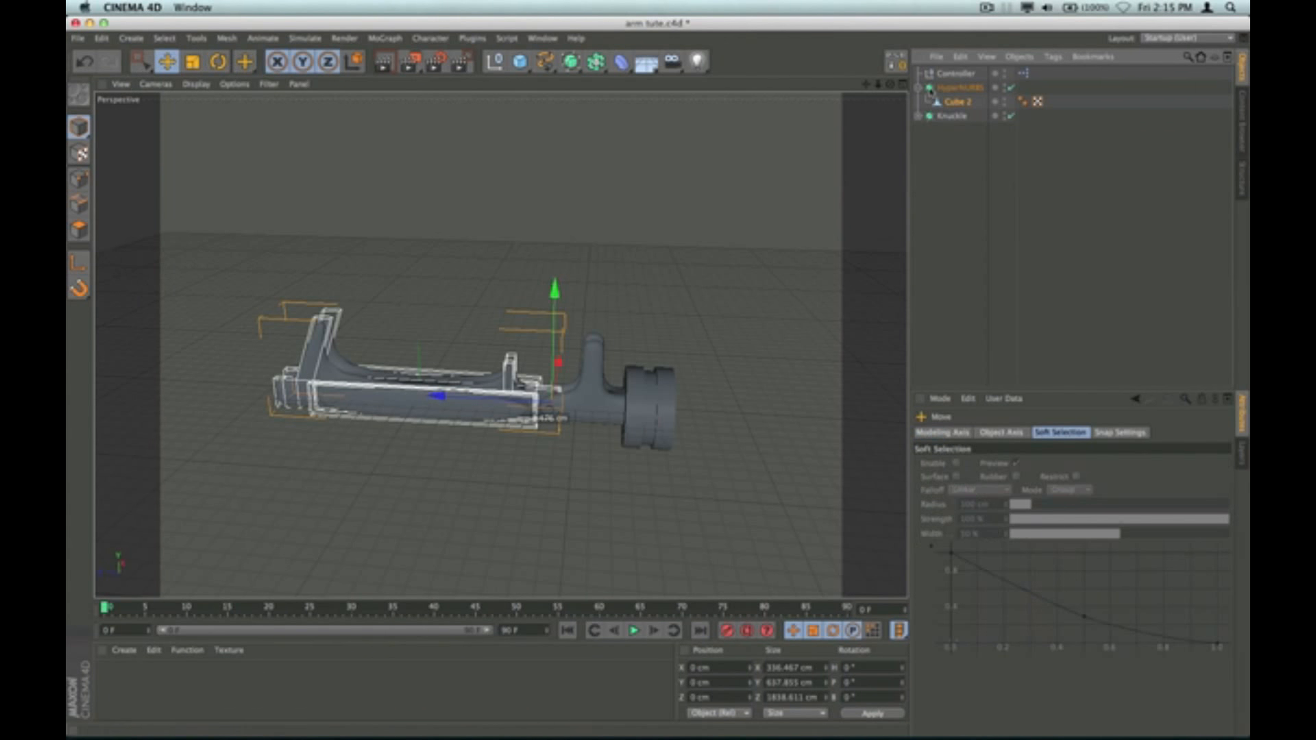
pyautogui.moveTo(948, 89); pyautogui.dragTo(949, 114)
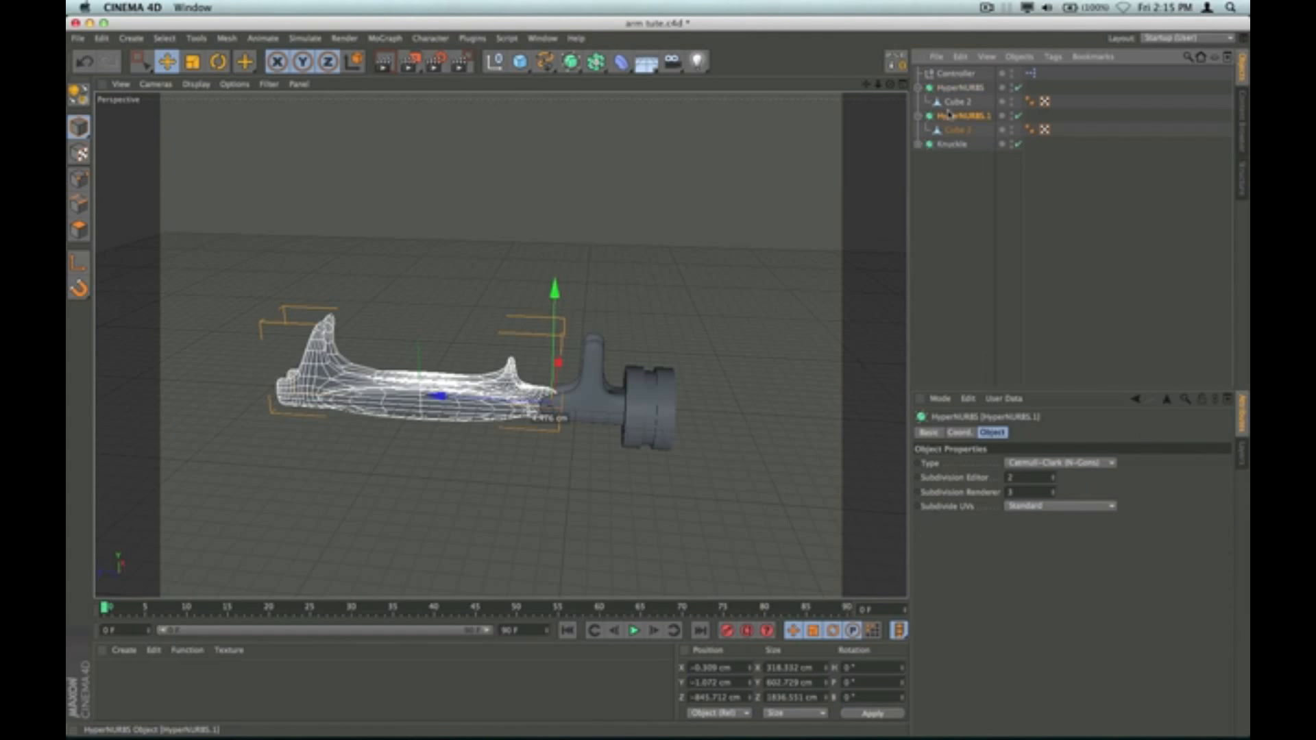
pyautogui.click(952, 88)
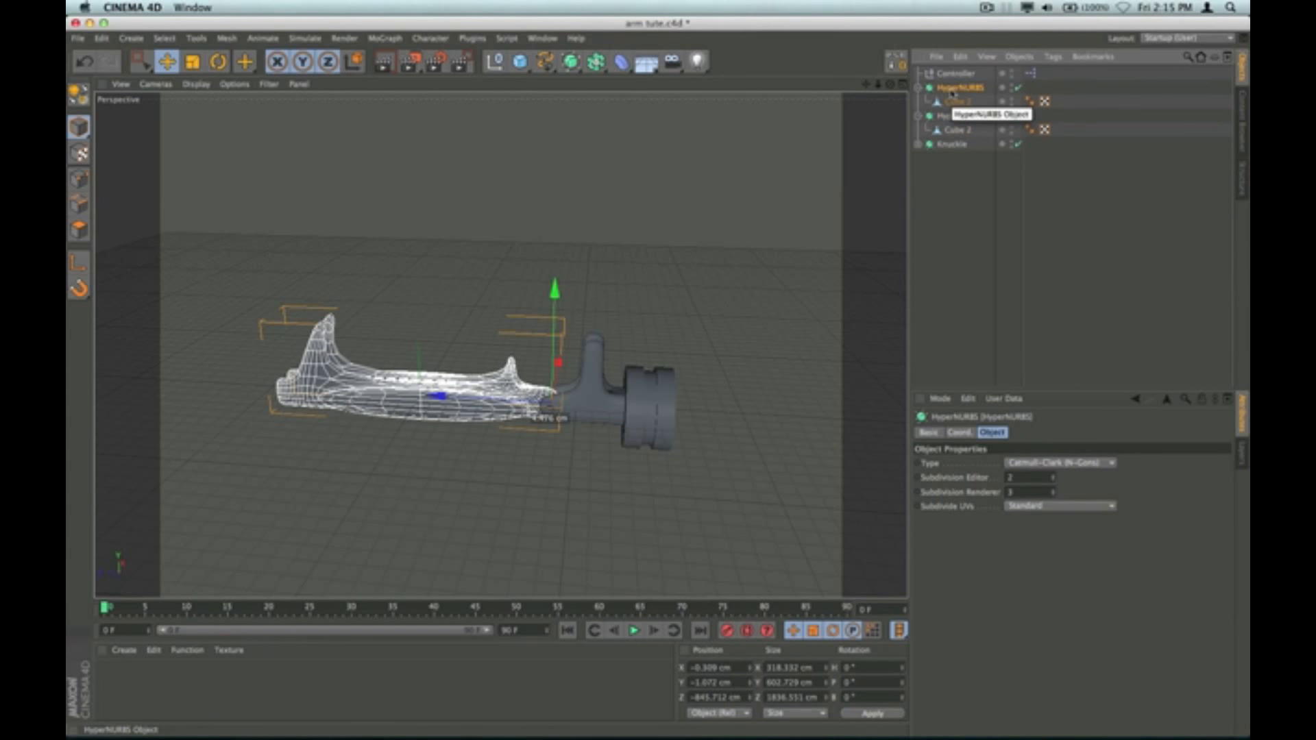
pyautogui.moveTo(436, 400); pyautogui.dragTo(228, 401)
# Step: Fine-tune the moved arm segment along Z to about 880 cm so its rounded end fits between the neighbouring segment's prongs
pyautogui.scroll(10, 281, 404)
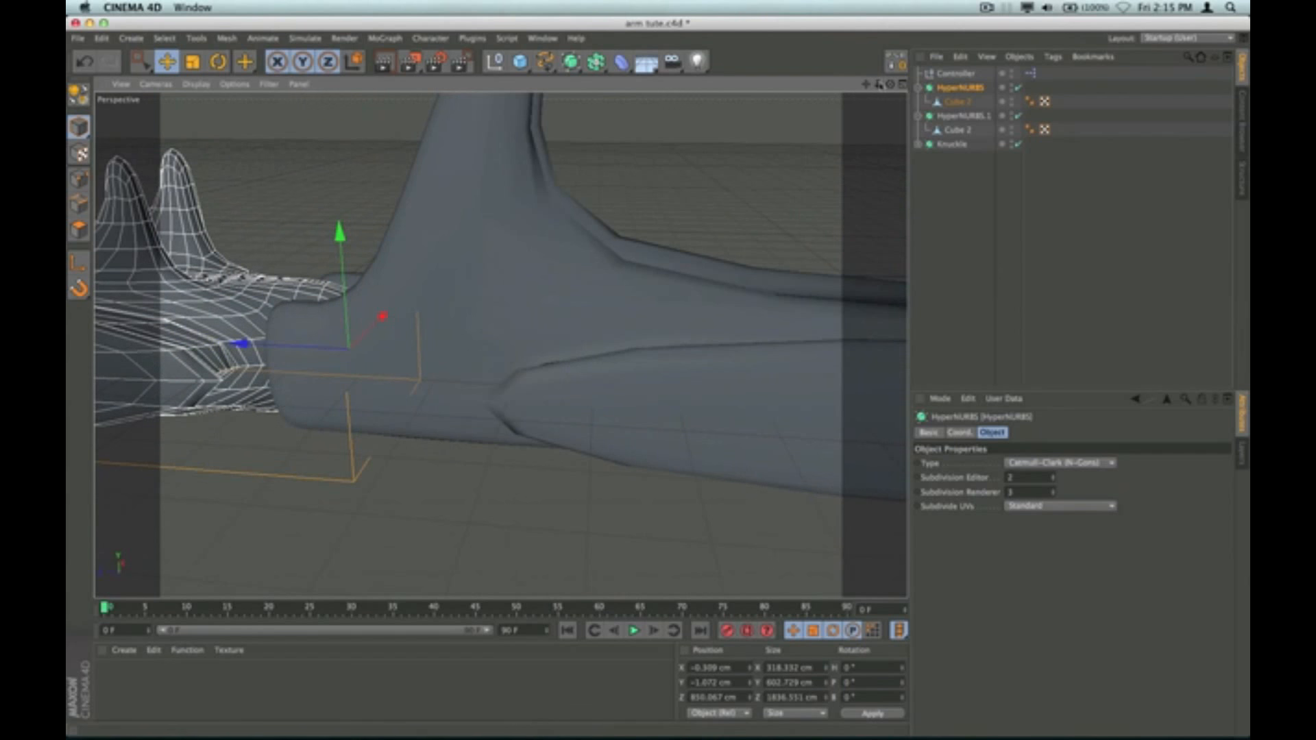
pyautogui.moveTo(890, 84); pyautogui.dragTo(1035, 258)
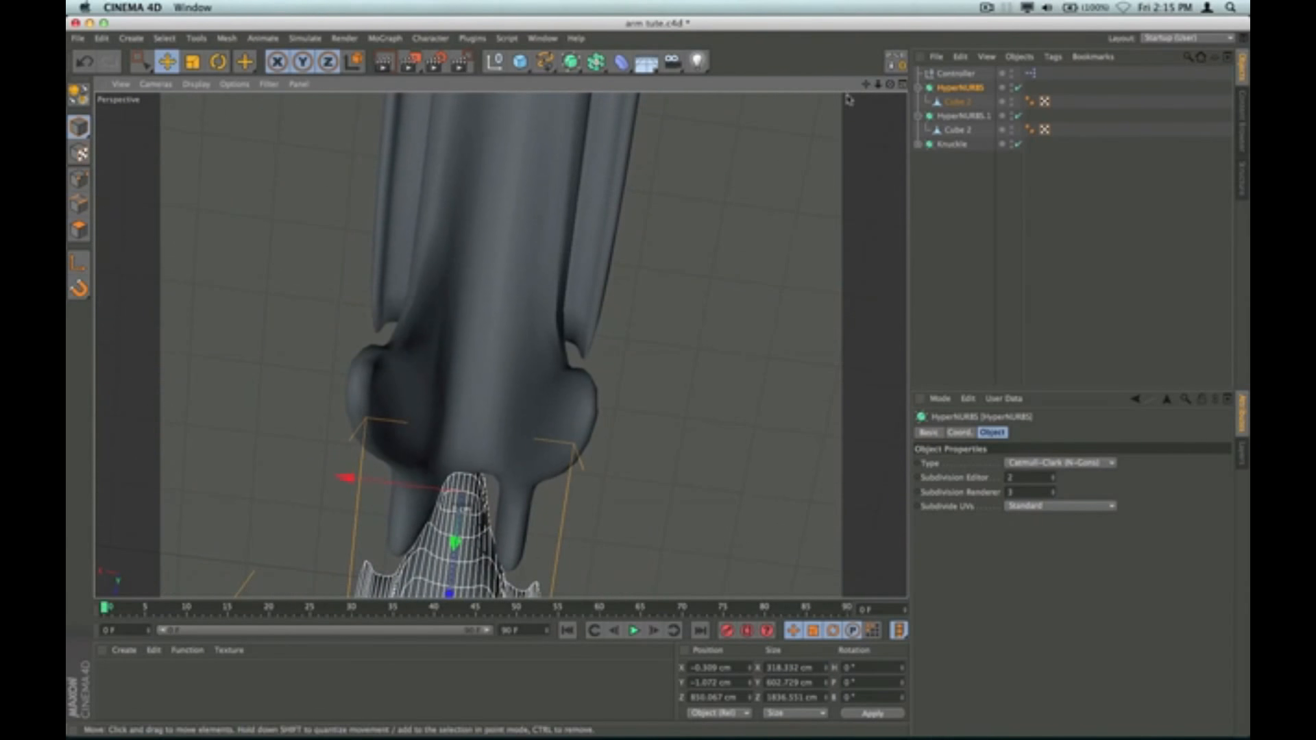
pyautogui.moveTo(865, 86); pyautogui.dragTo(893, 1)
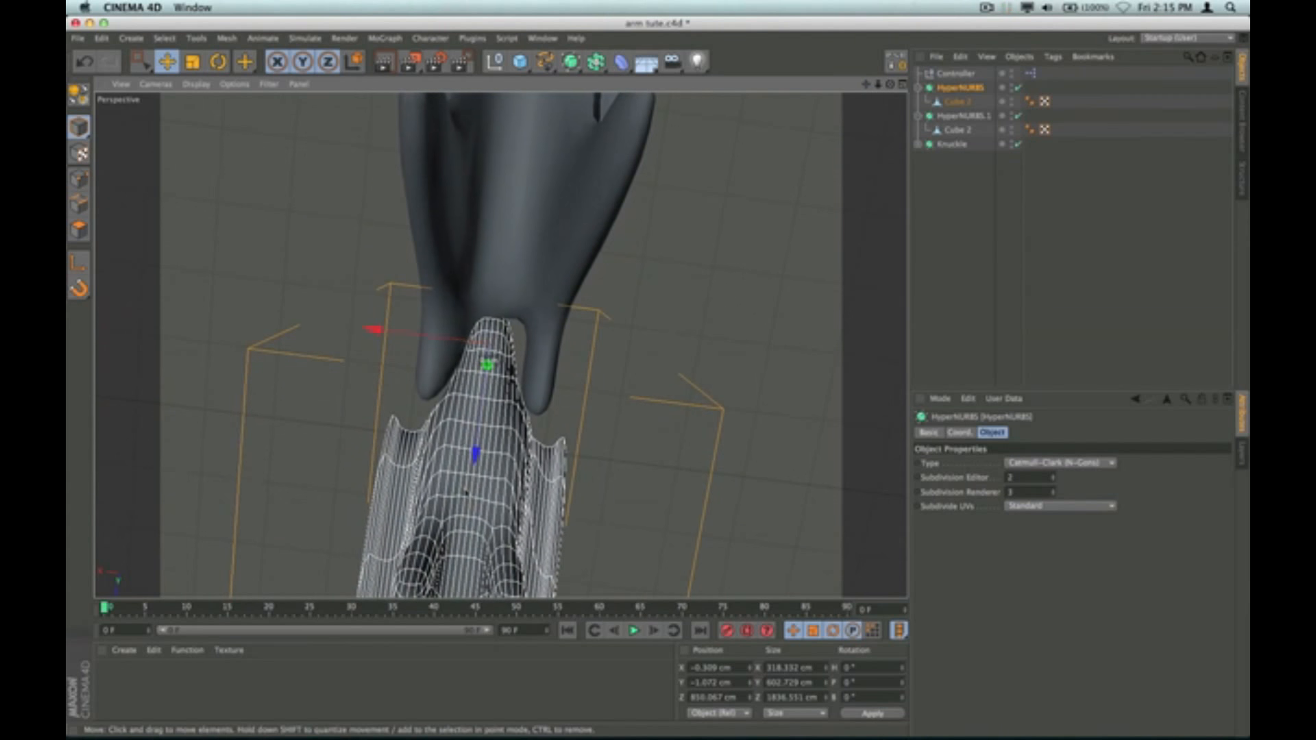
pyautogui.moveTo(468, 475); pyautogui.dragTo(473, 483)
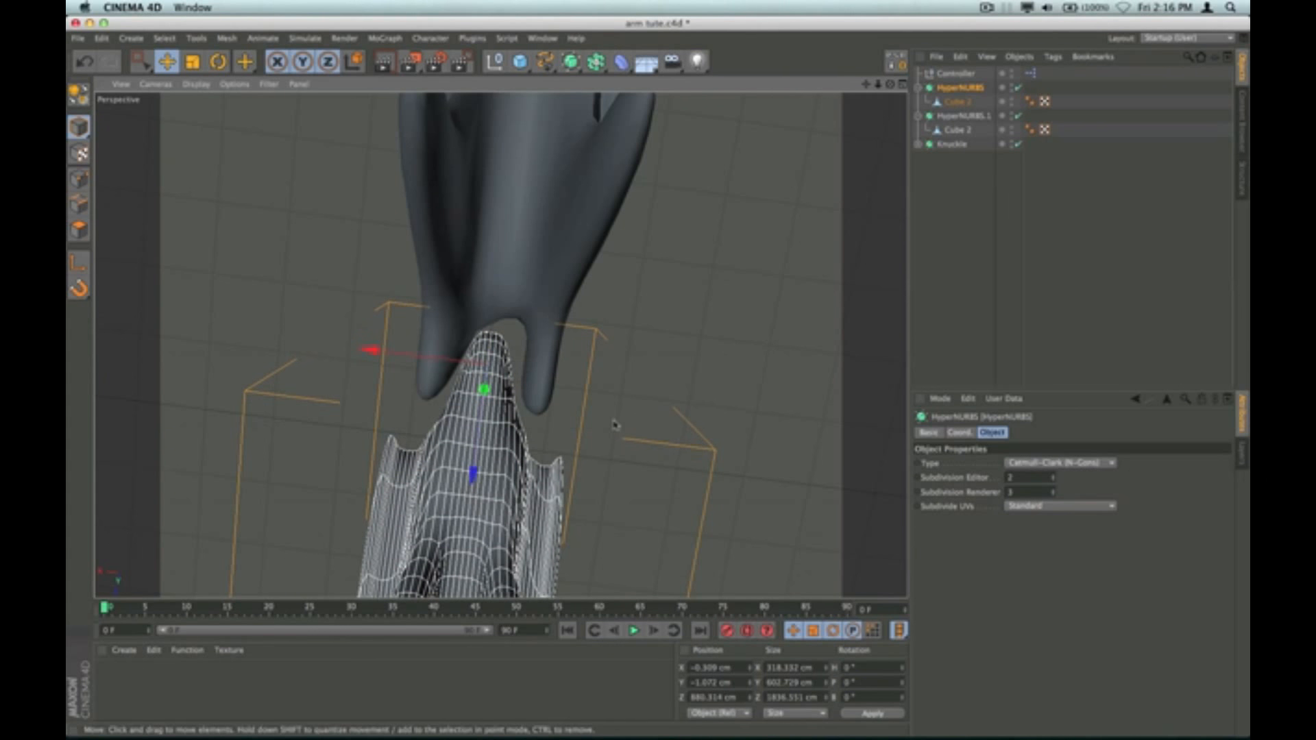
pyautogui.moveTo(891, 85); pyautogui.dragTo(818, 46)
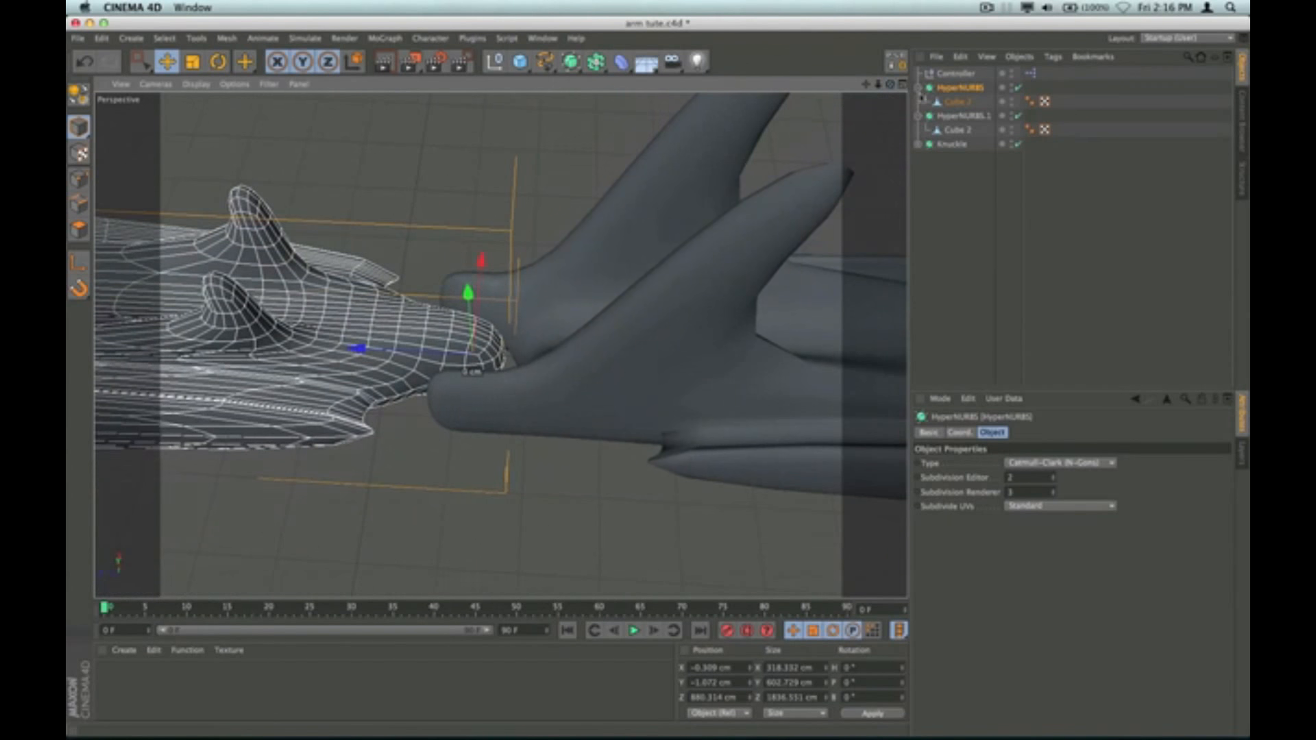
# Step: Copy the Pin out of the Knuckle null, parent the copy to Cube 2 in the first HyperNURBS, and reset its PSR
pyautogui.click(918, 146)
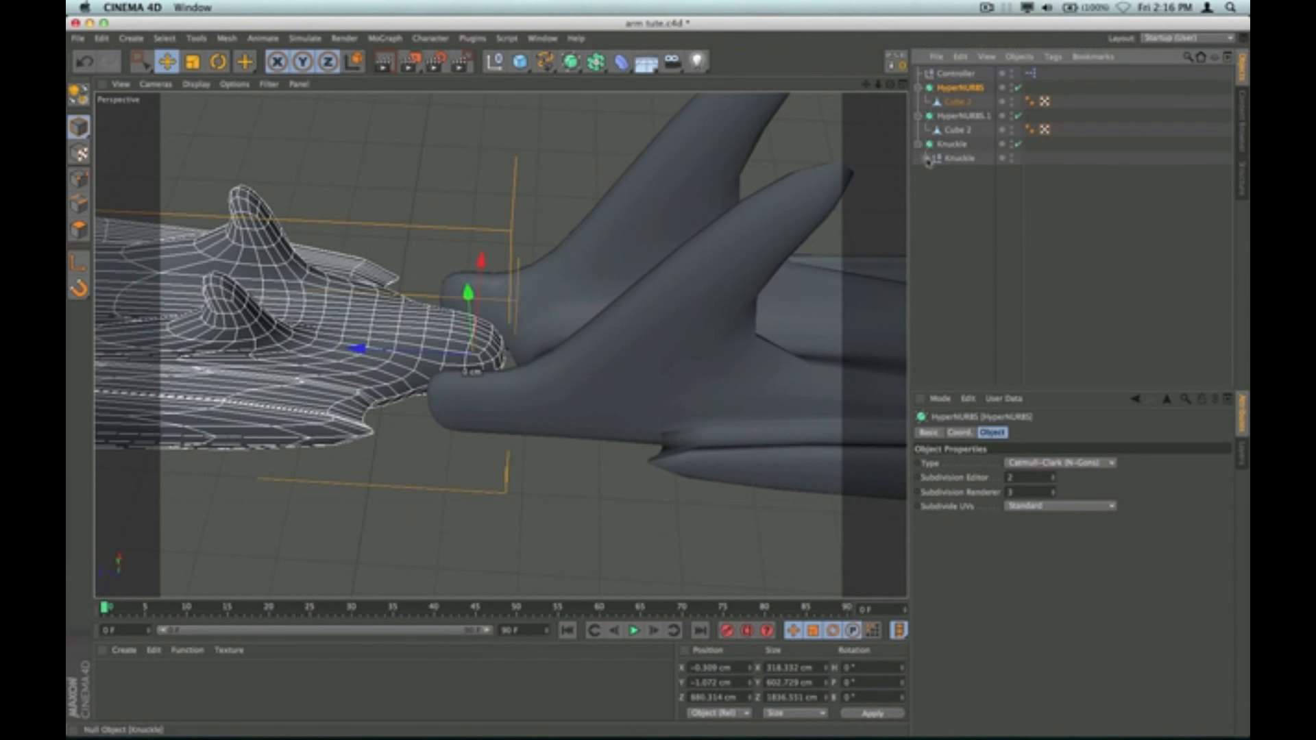
pyautogui.click(927, 159)
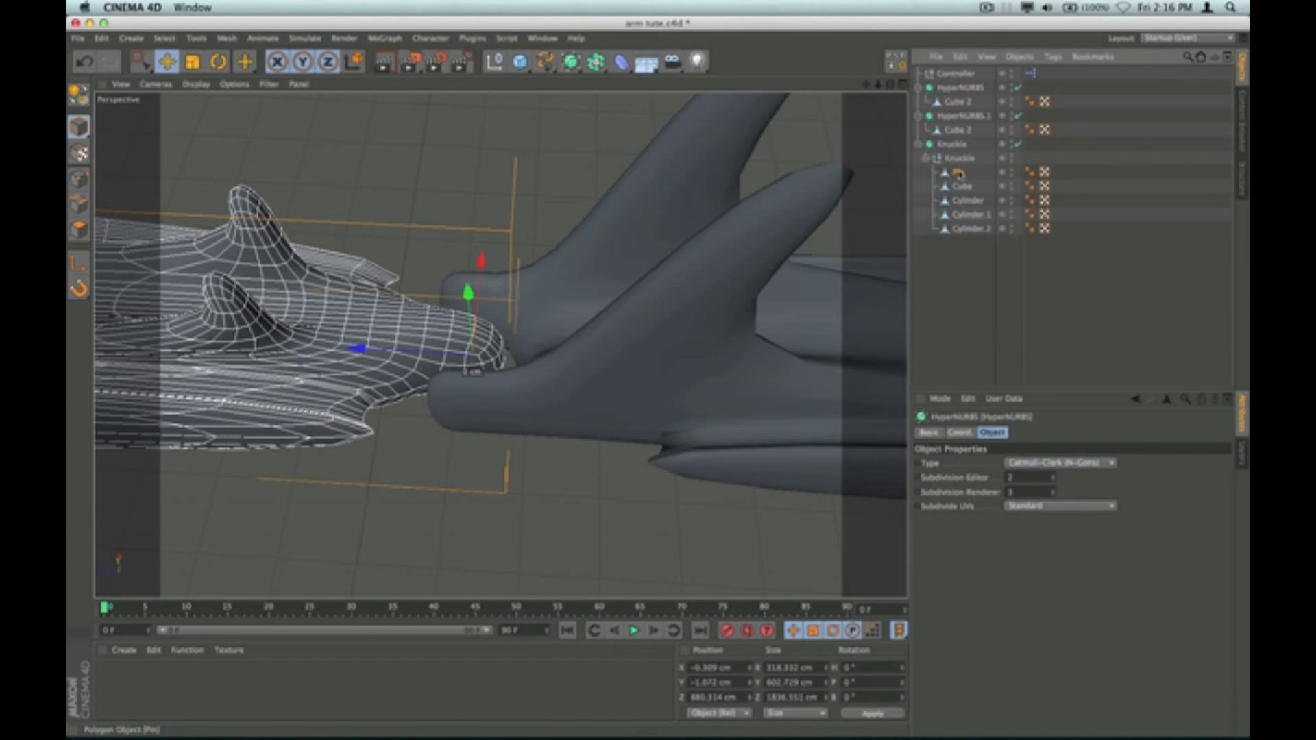
pyautogui.moveTo(958, 173); pyautogui.dragTo(949, 265)
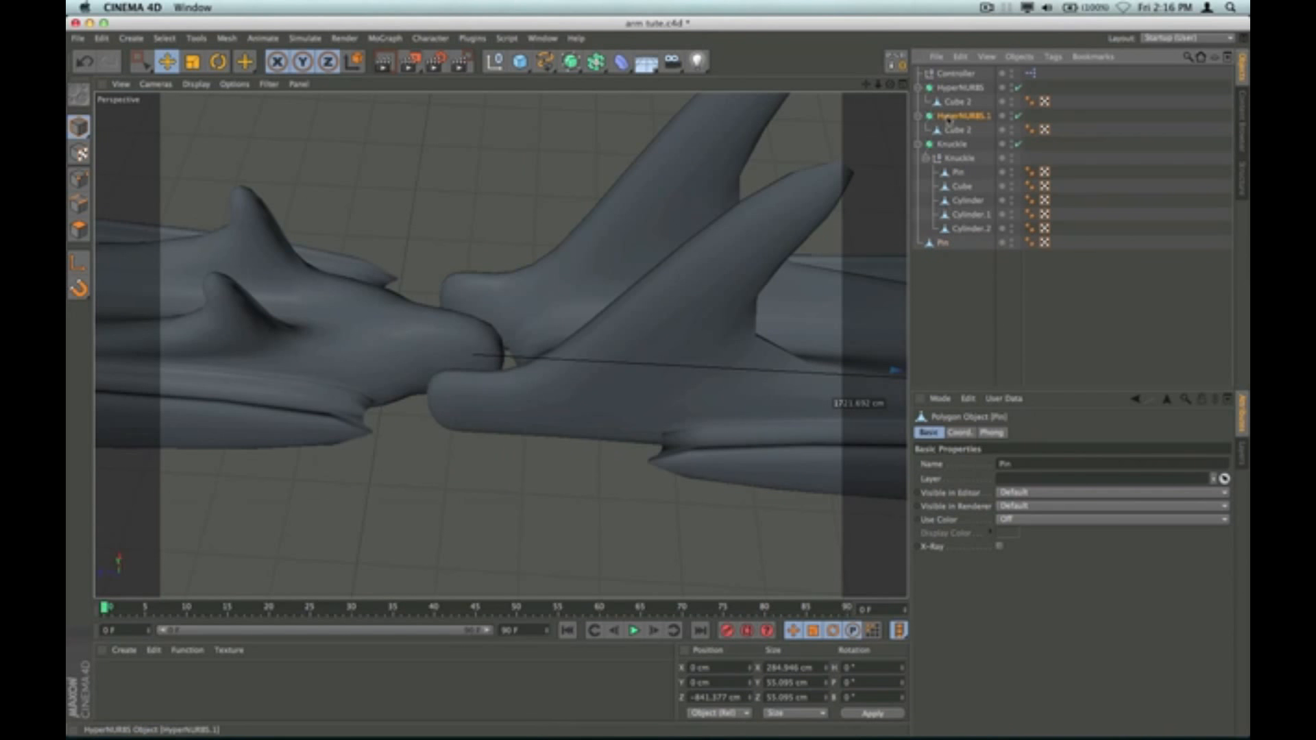
pyautogui.click(949, 118)
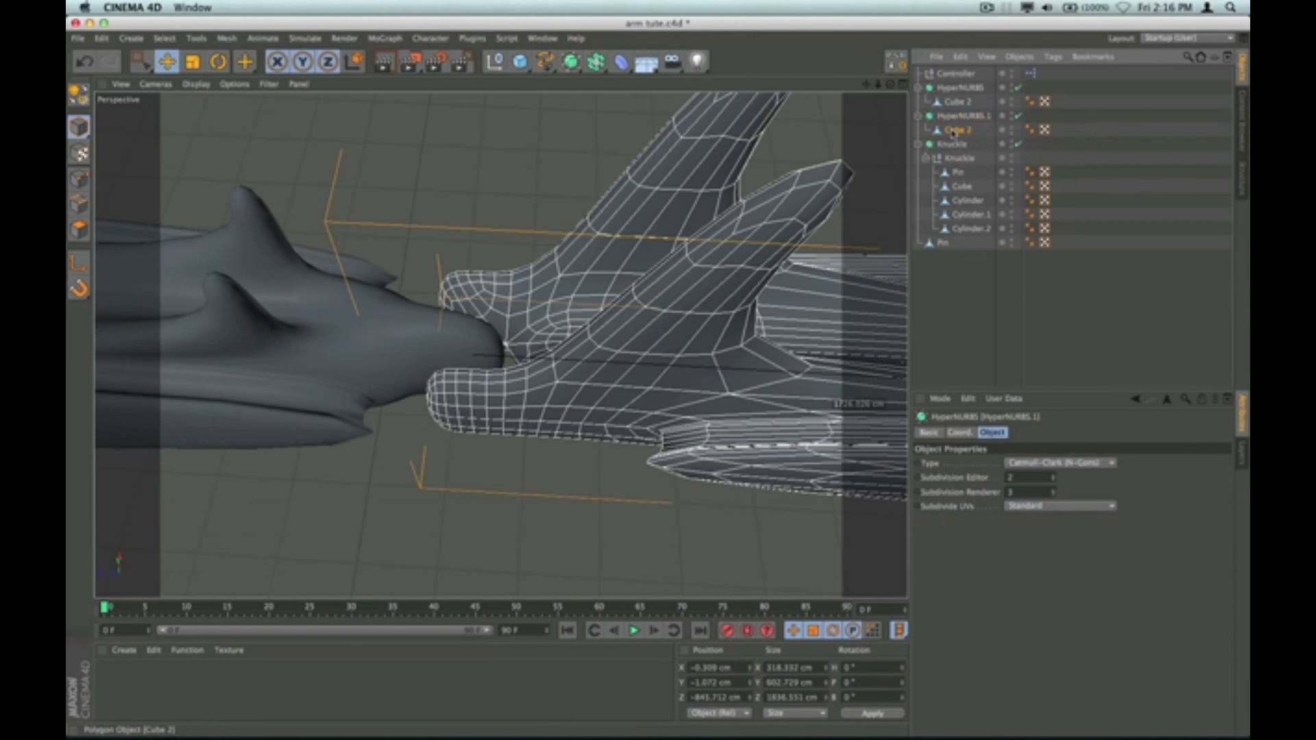
pyautogui.click(953, 131)
pyautogui.click(955, 103)
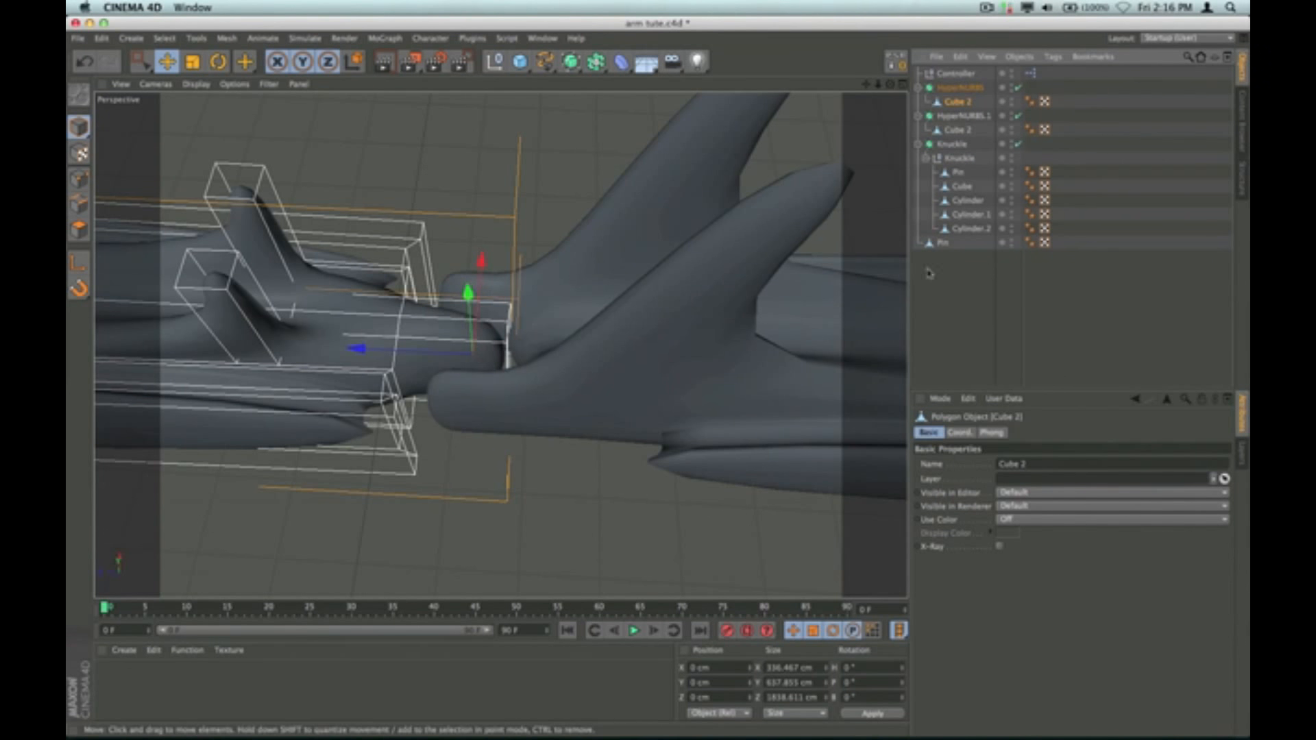
pyautogui.moveTo(942, 244); pyautogui.dragTo(956, 105)
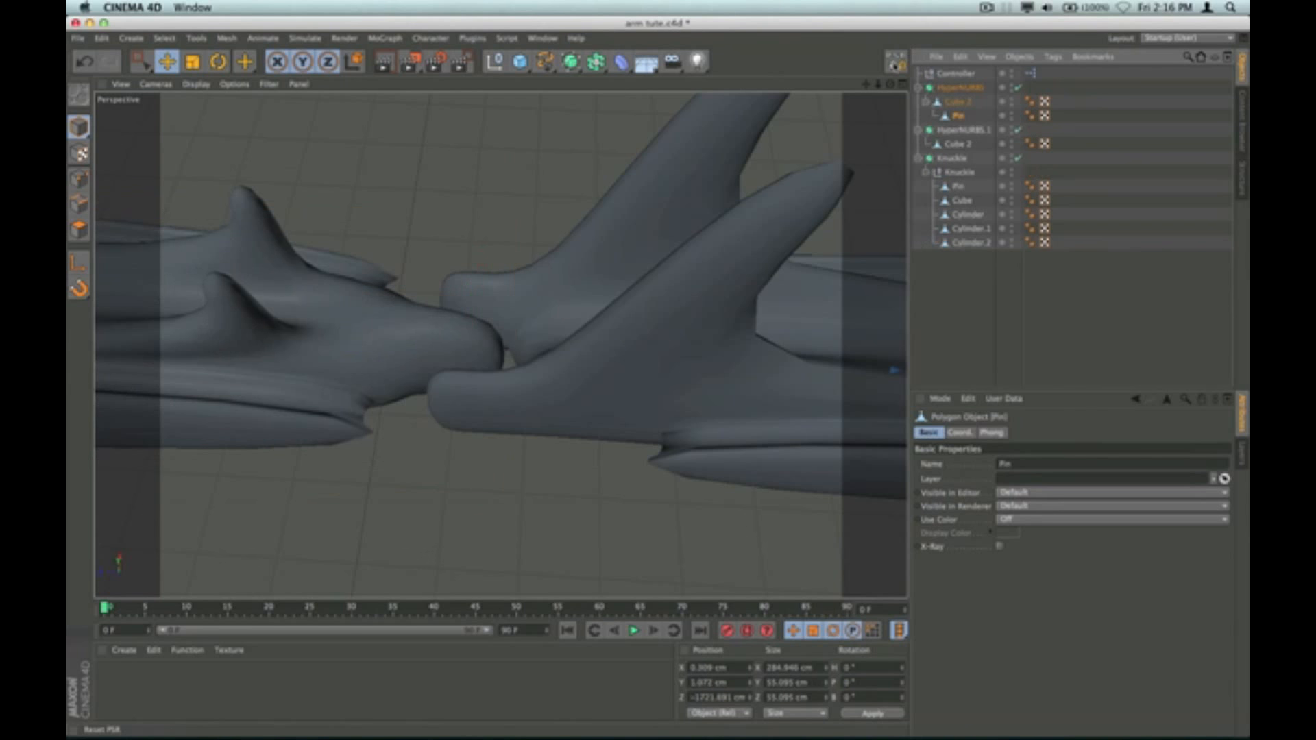
pyautogui.click(896, 63)
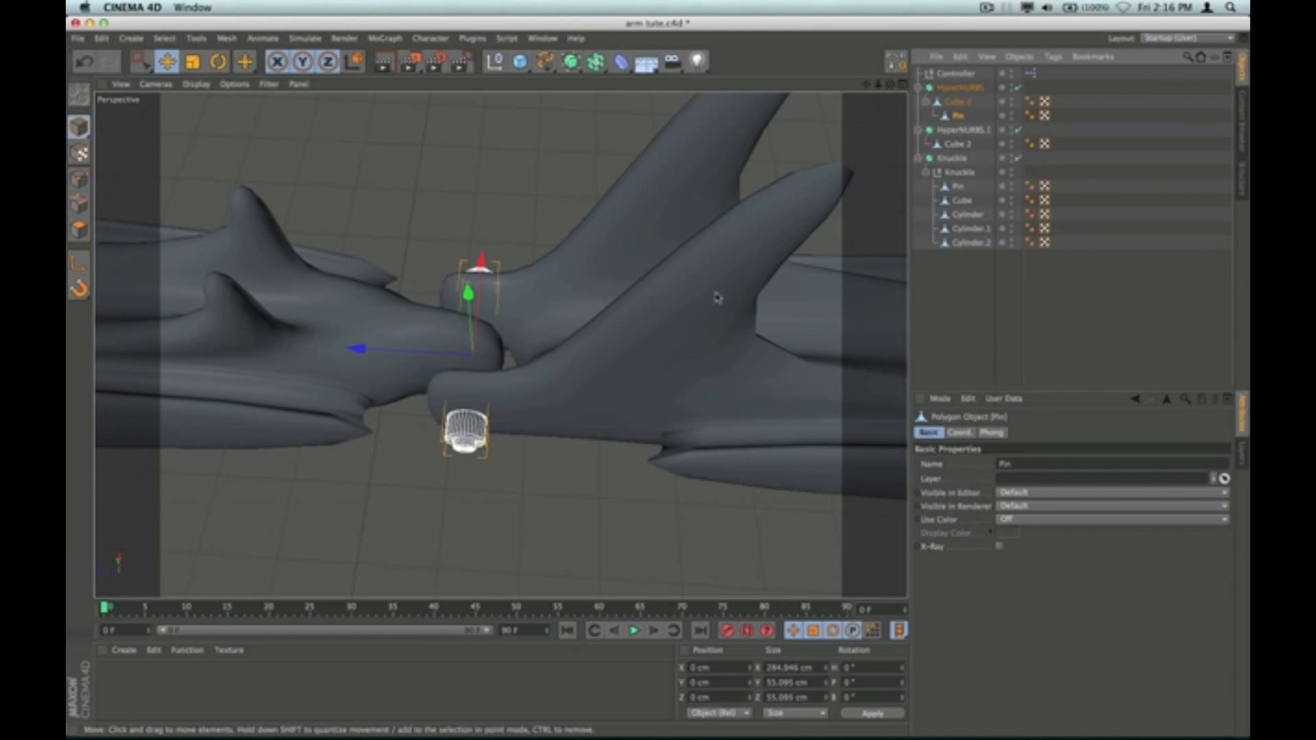
# Step: Move the copied Pin to the same level as Cube 2 and group both in a null inside the first HyperNURBS
pyautogui.moveTo(958, 116); pyautogui.dragTo(953, 100)
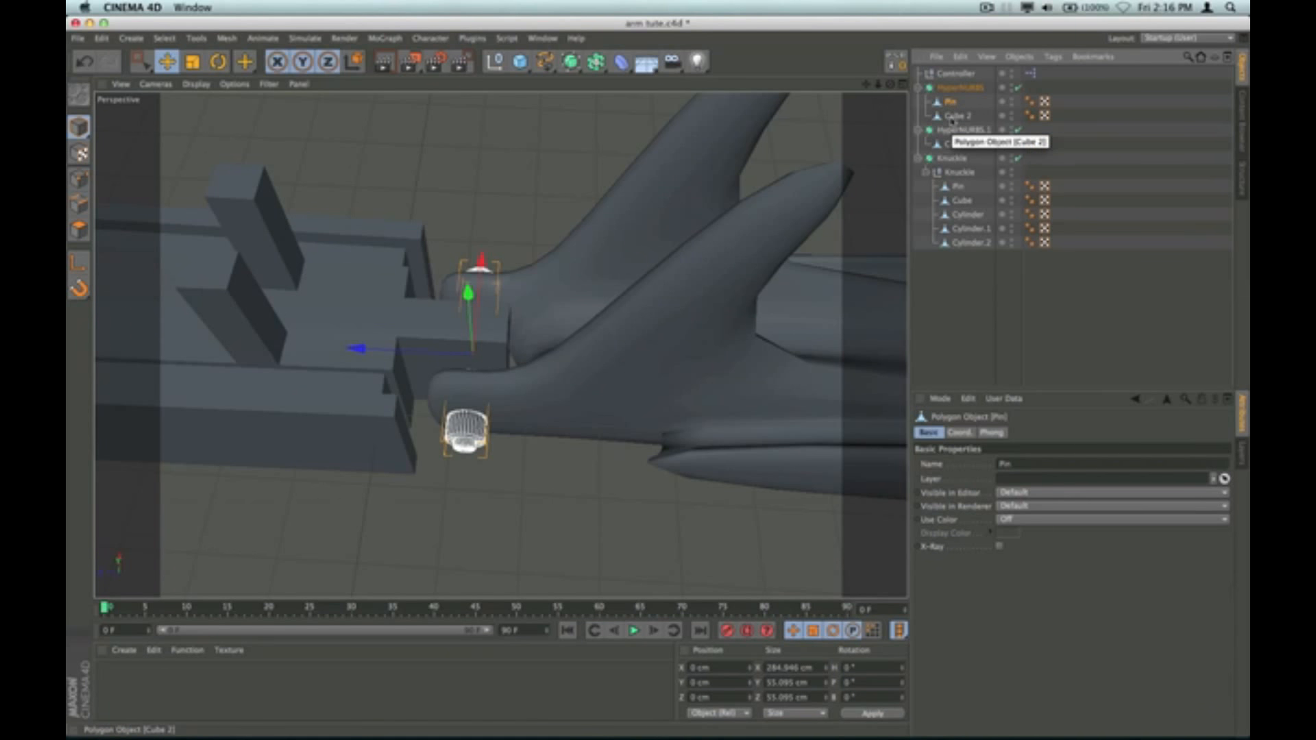
pyautogui.keyDown('shift'); pyautogui.click(951, 117); pyautogui.keyUp('shift')
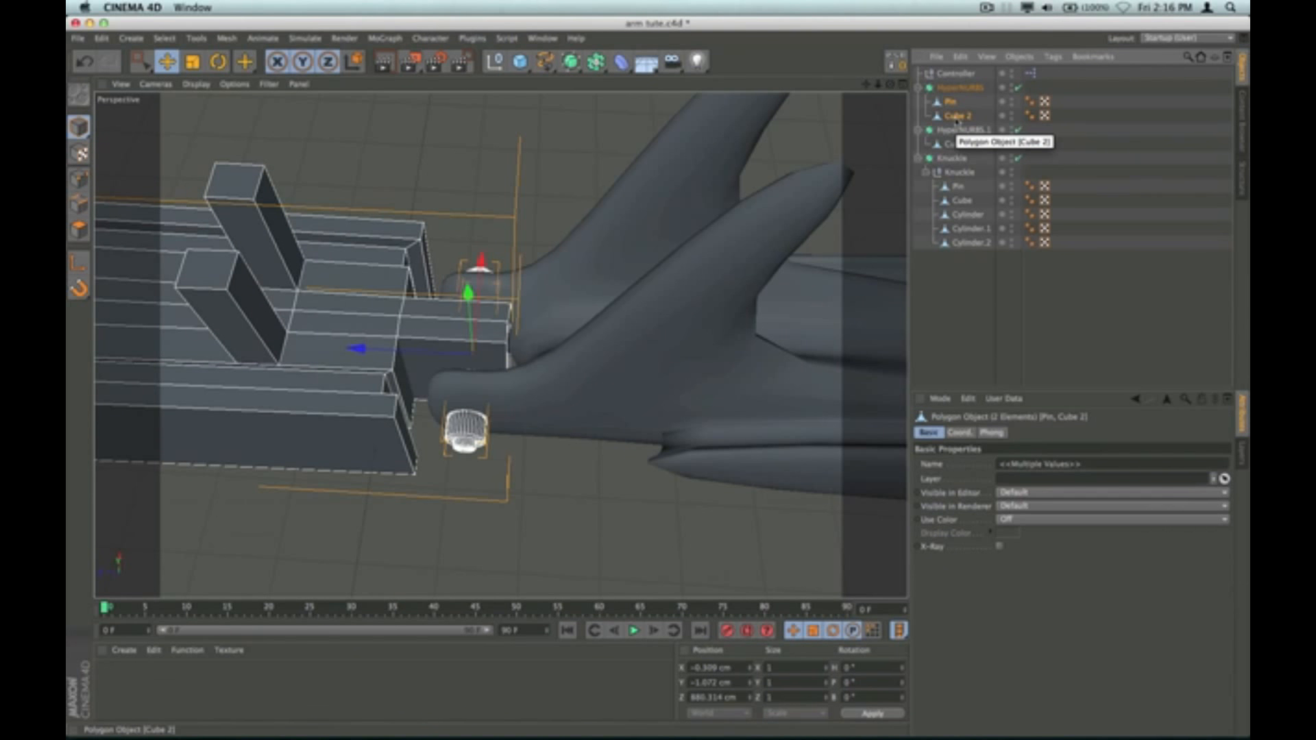
pyautogui.hotkey('alt', 'g')
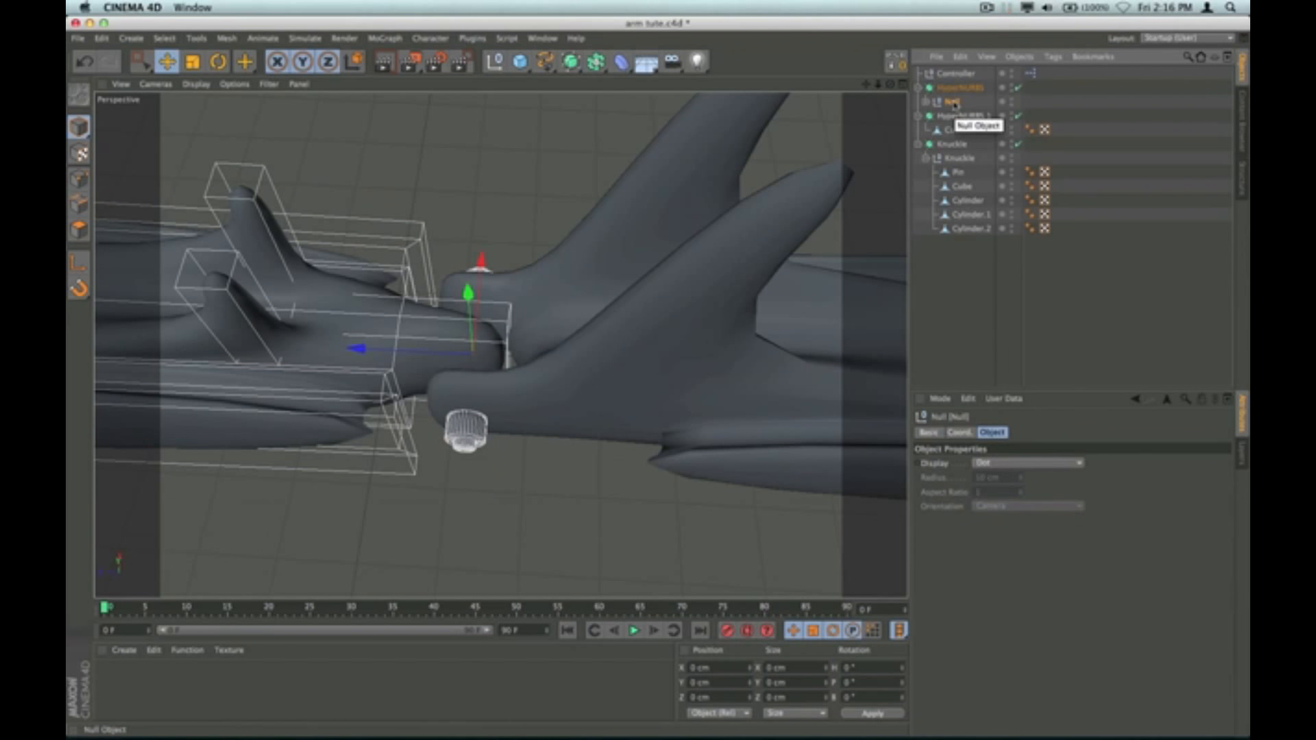
pyautogui.click(590, 490)
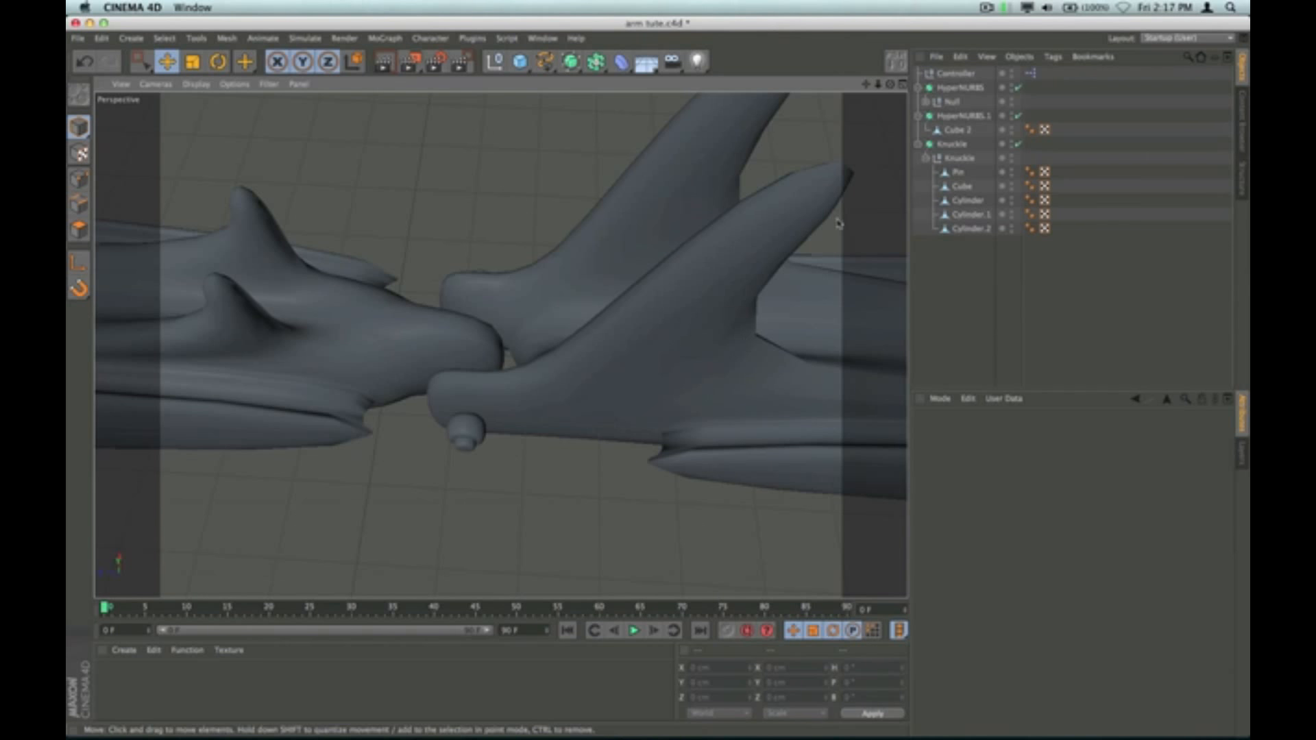
# Step: Collapse the Knuckle null and its parent, HyperNURBS.1 and HyperNURBS in the object list
pyautogui.click(925, 158)
pyautogui.click(918, 144)
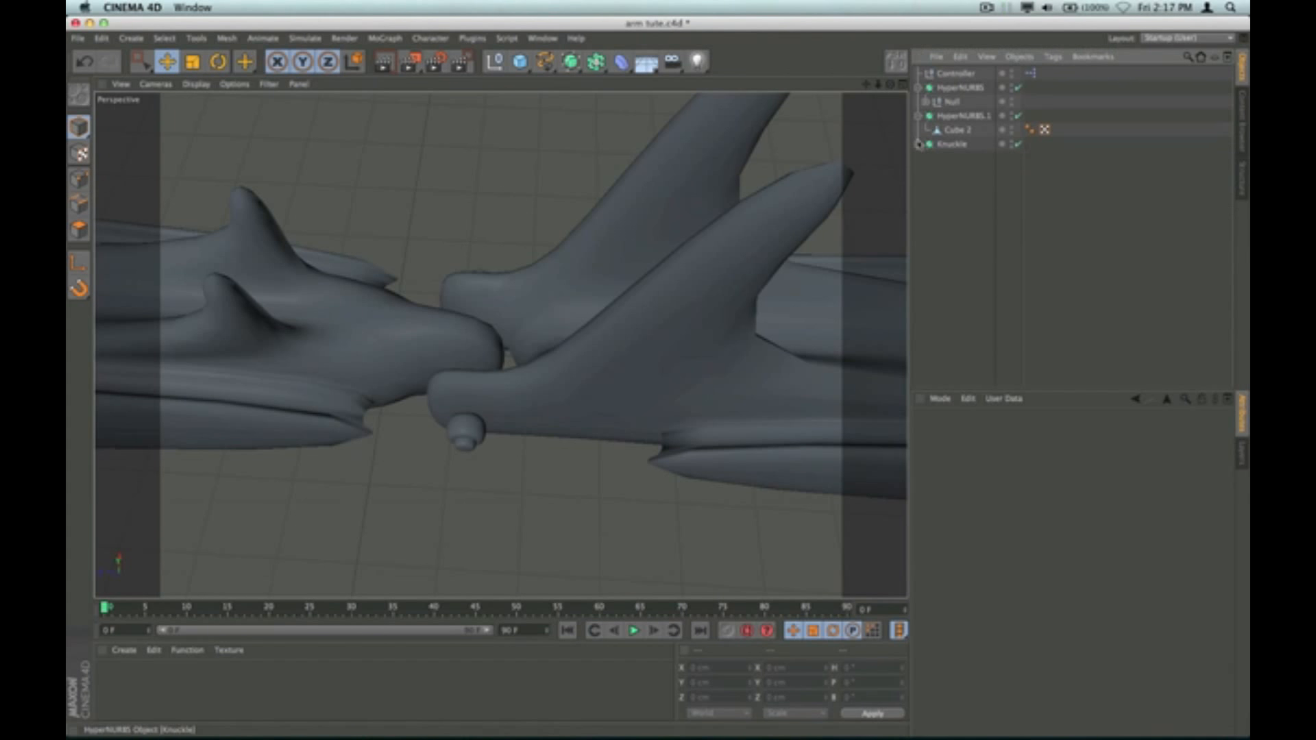
pyautogui.click(919, 116)
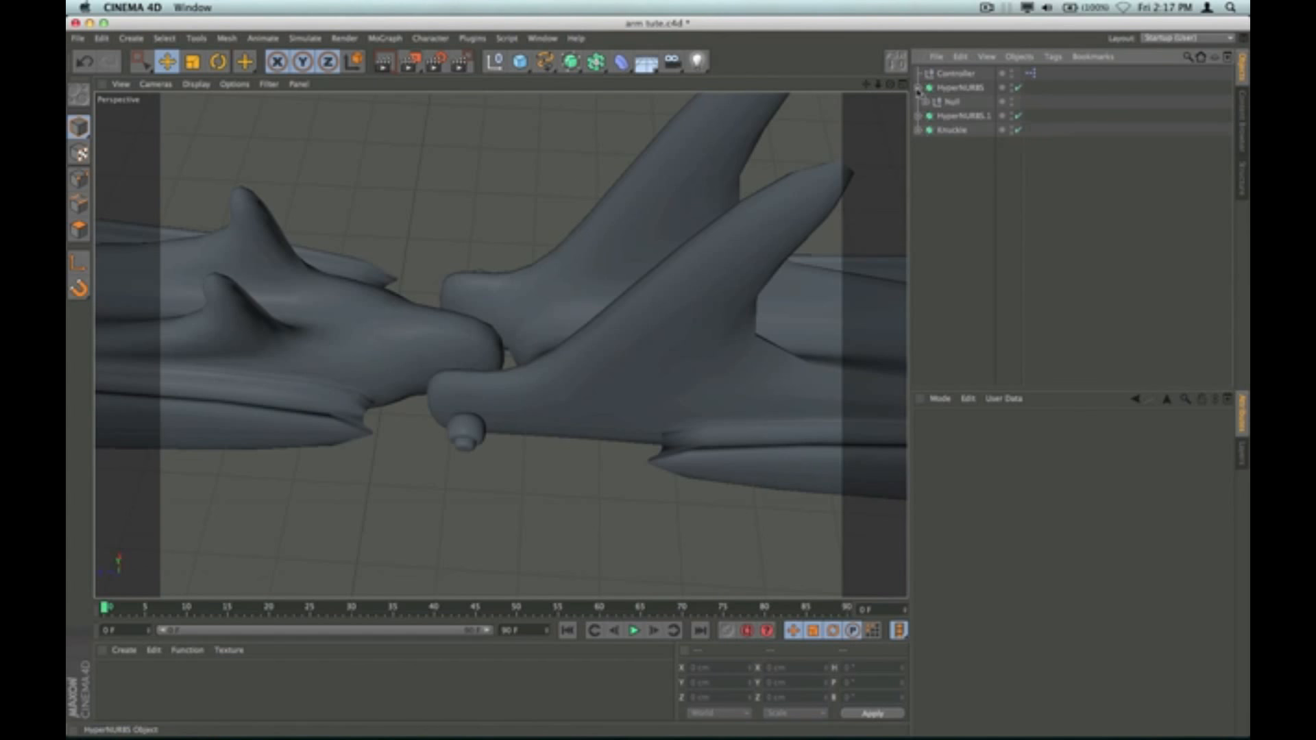
pyautogui.click(919, 88)
pyautogui.doubleClick(953, 88)
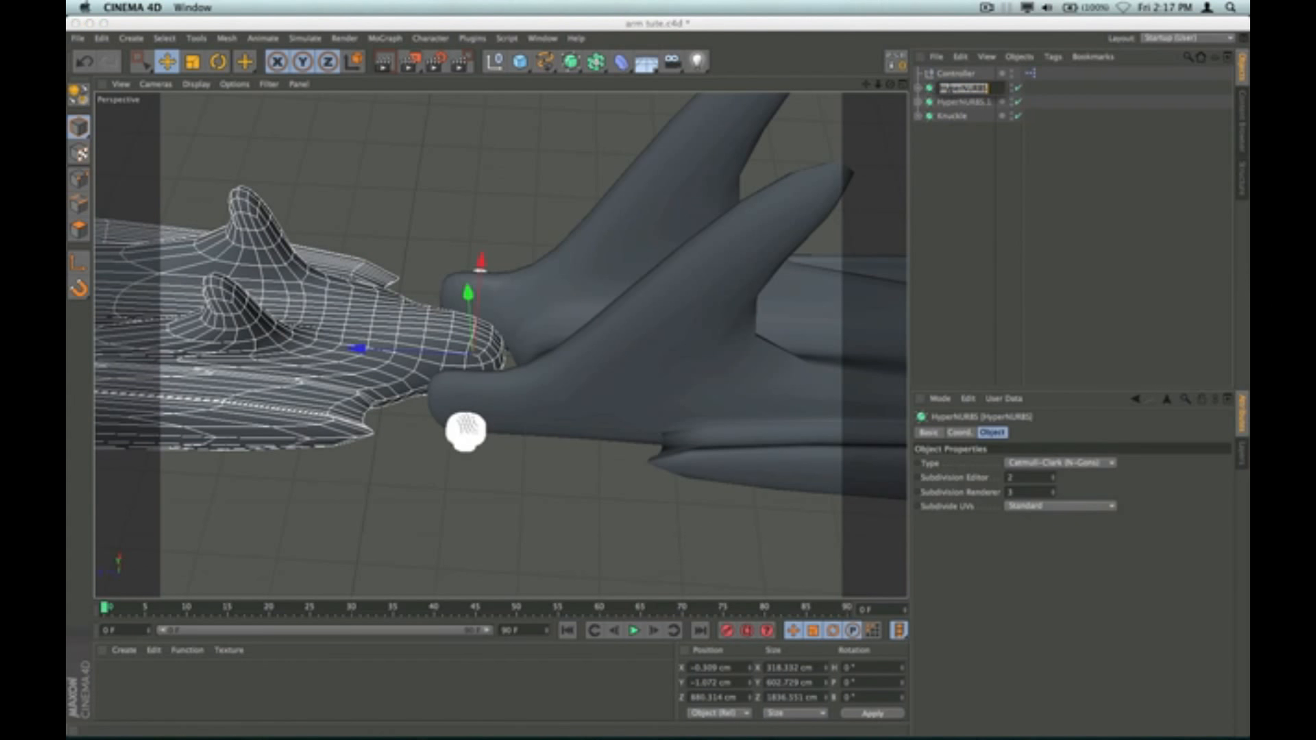
pyautogui.click(950, 143)
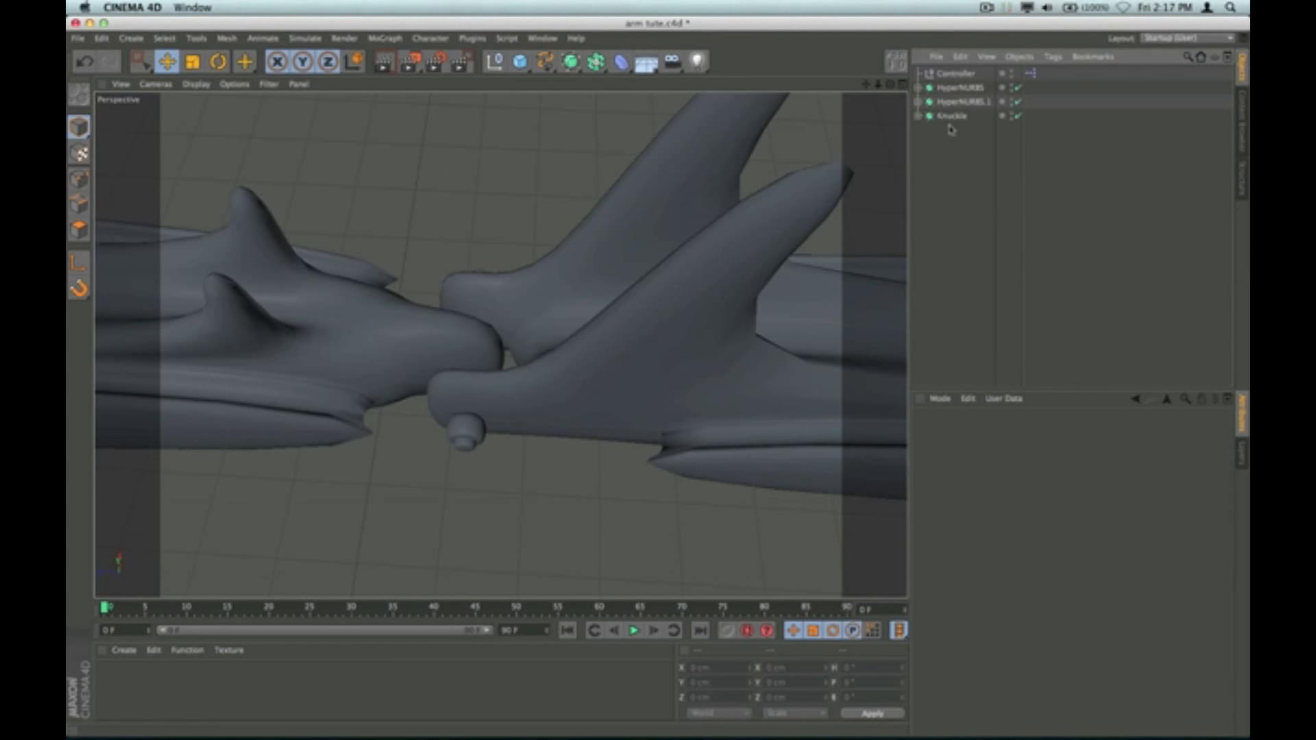
# Step: Rename the outer segment's HyperNURBS as Arm one and the middle segment's HyperNURBS.1 as Arm two
pyautogui.scroll(-5, 574, 332)
pyautogui.scroll(-3, 574, 332)
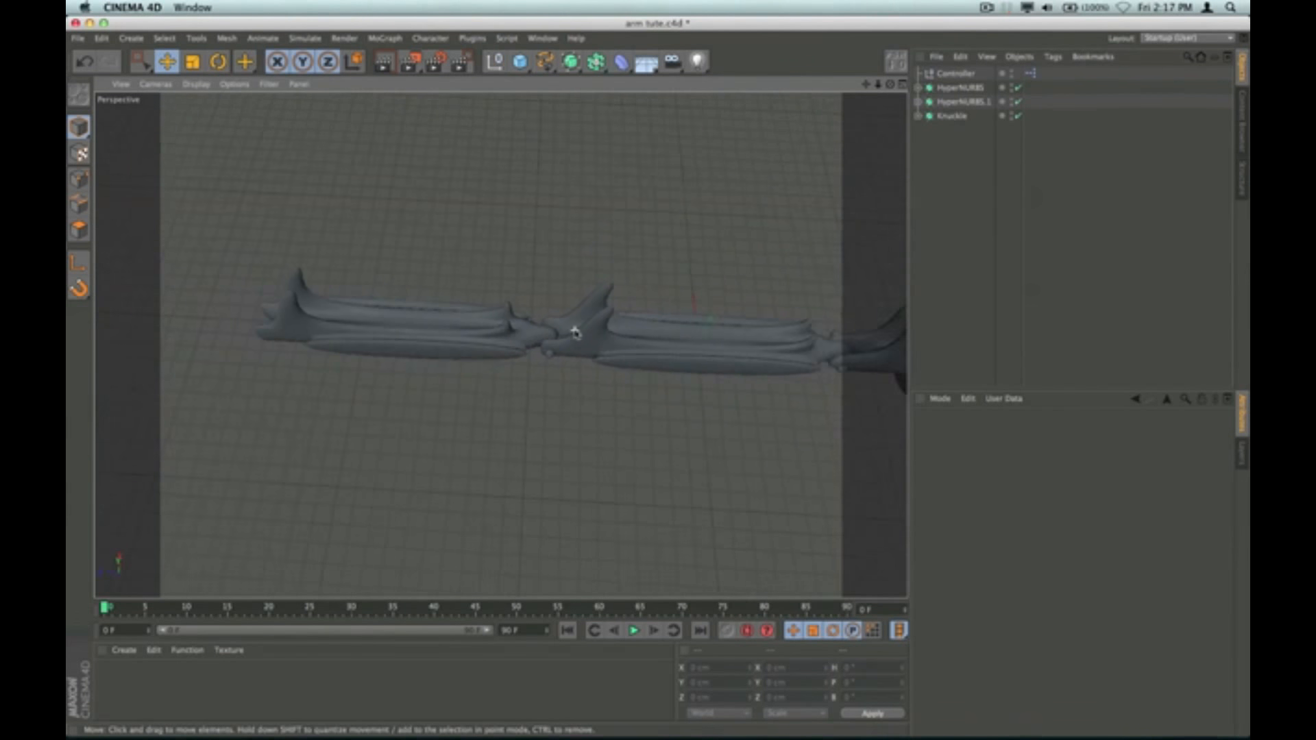
pyautogui.moveTo(866, 85); pyautogui.dragTo(500, 344)
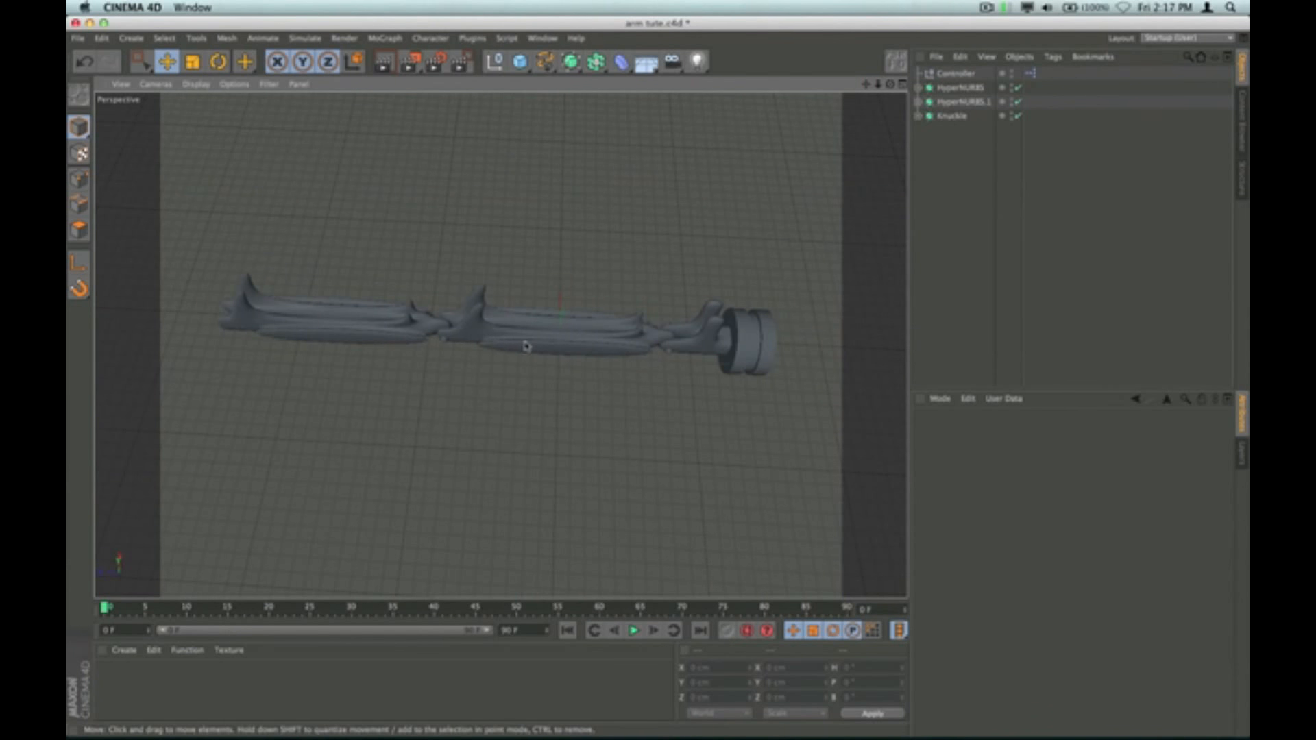
pyautogui.doubleClick(961, 88)
pyautogui.write('Arm one')
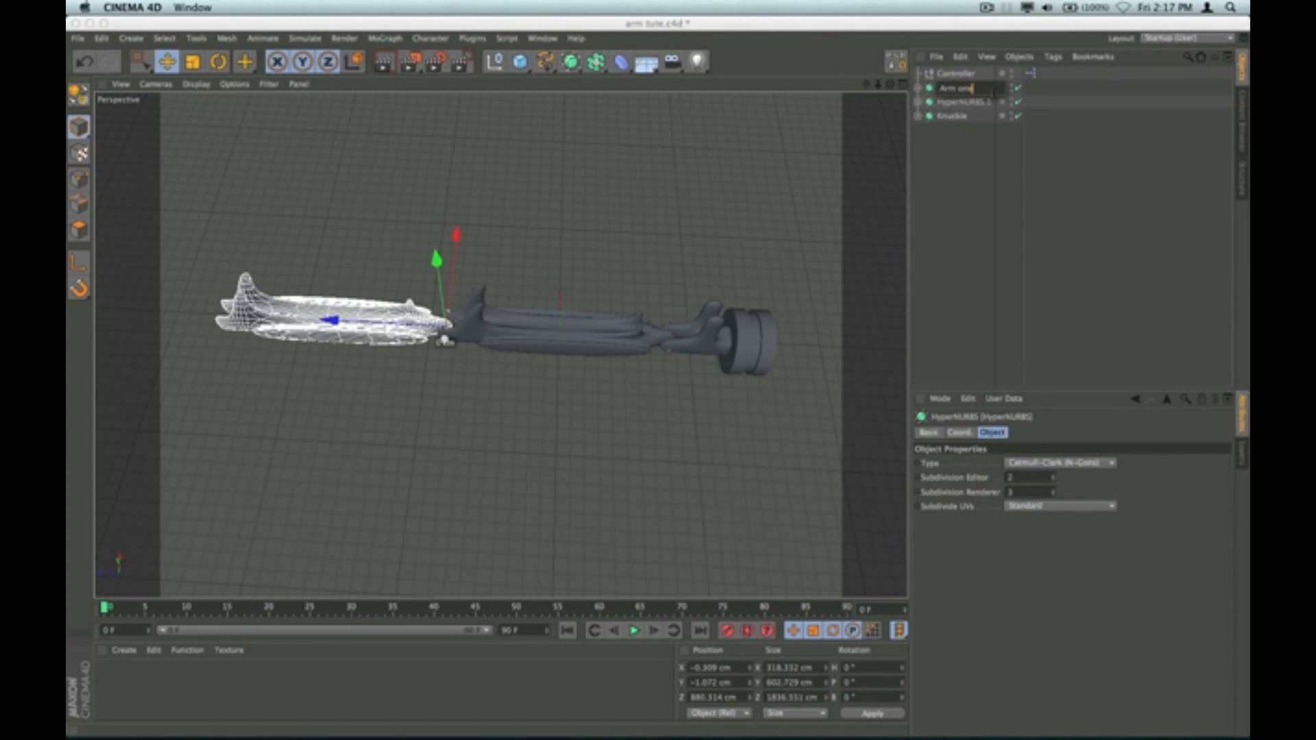
pyautogui.press('Tab')
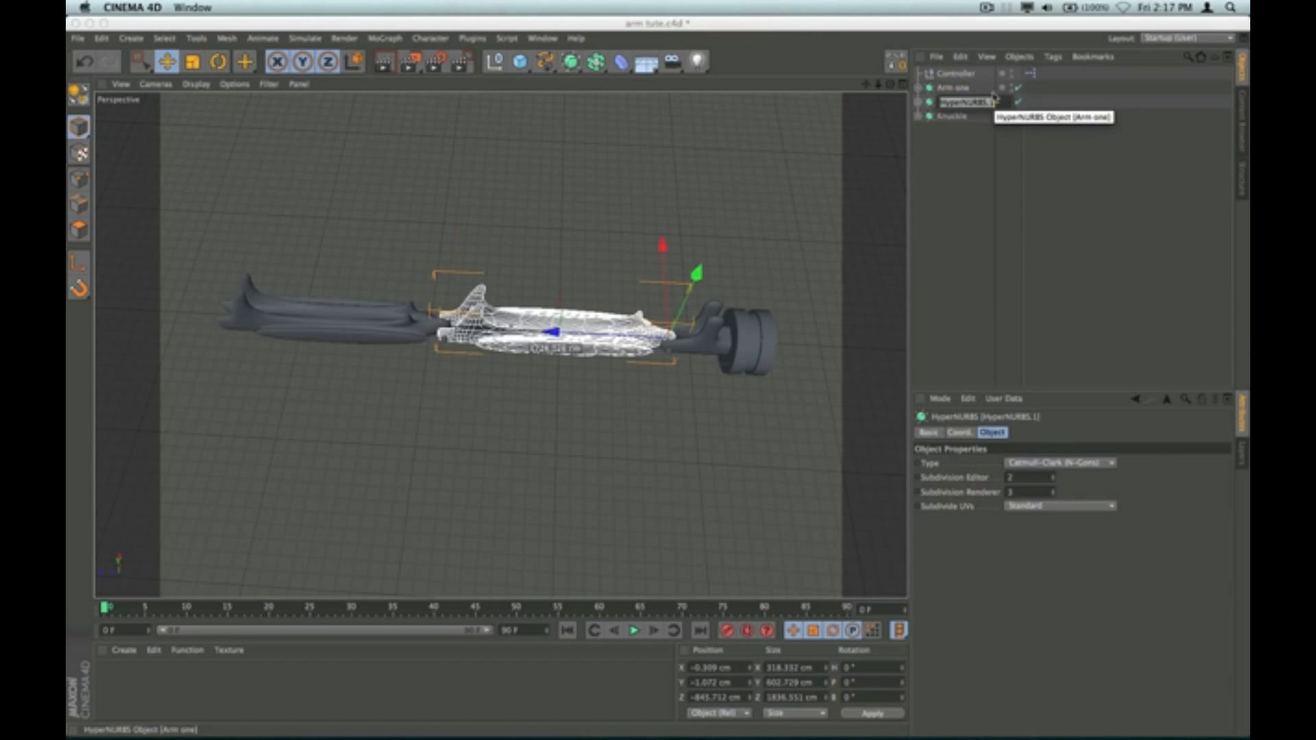
pyautogui.write('Arm two')
pyautogui.click(957, 162)
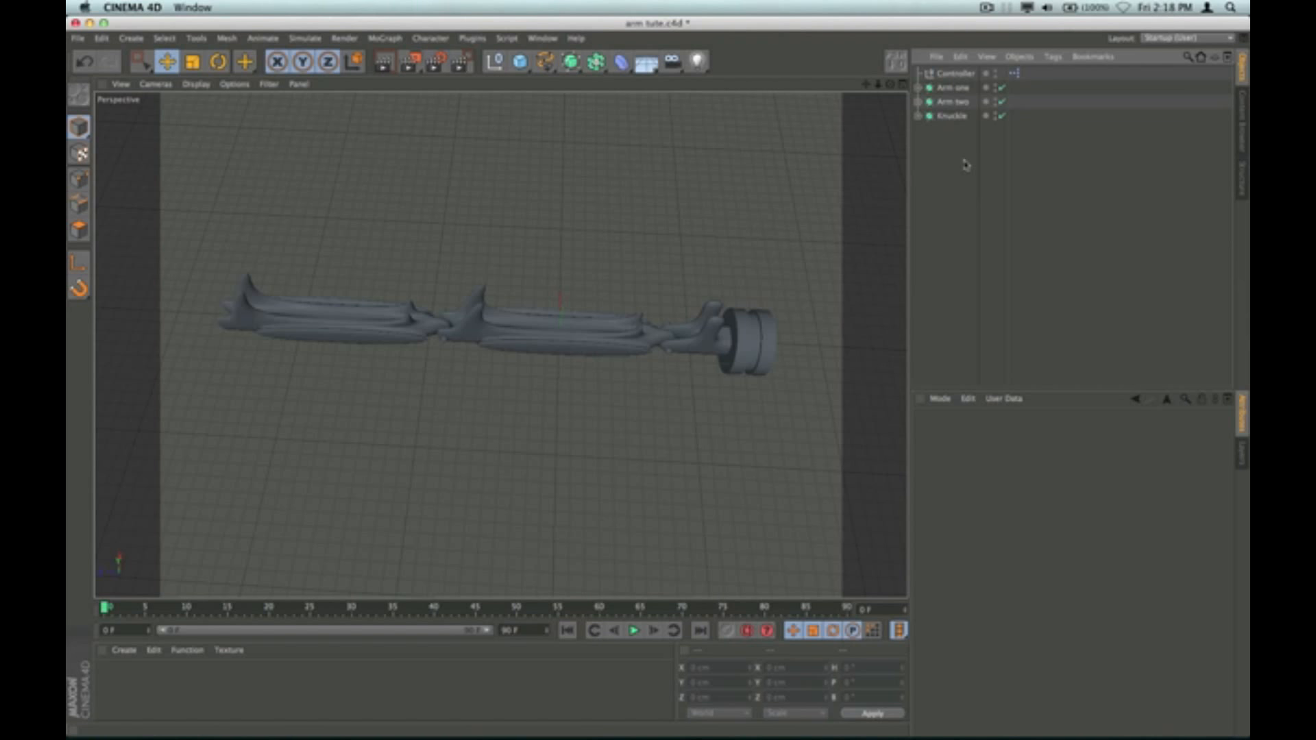
# Step: Inspect the axis positions of Arm one, Arm two and Knuckle at the joints between the segments
pyautogui.click(952, 88)
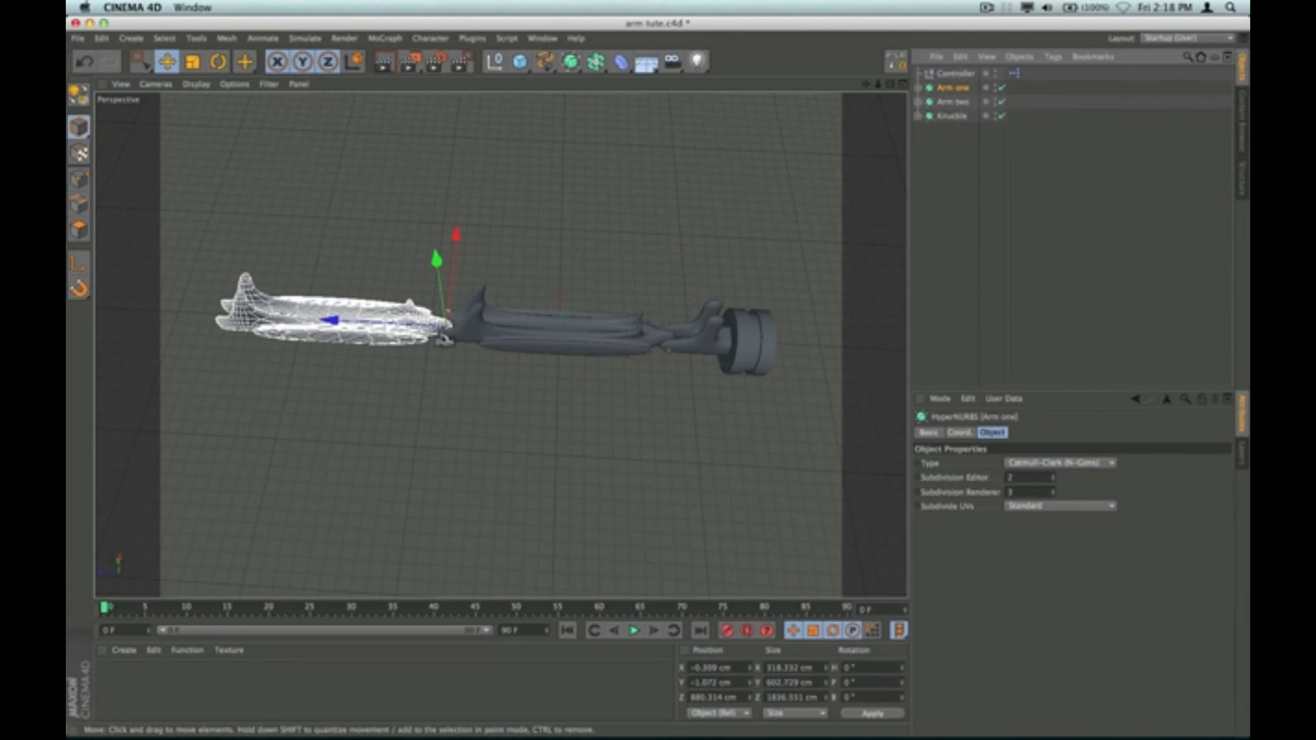
pyautogui.scroll(5, 439, 338)
pyautogui.scroll(3, 437, 339)
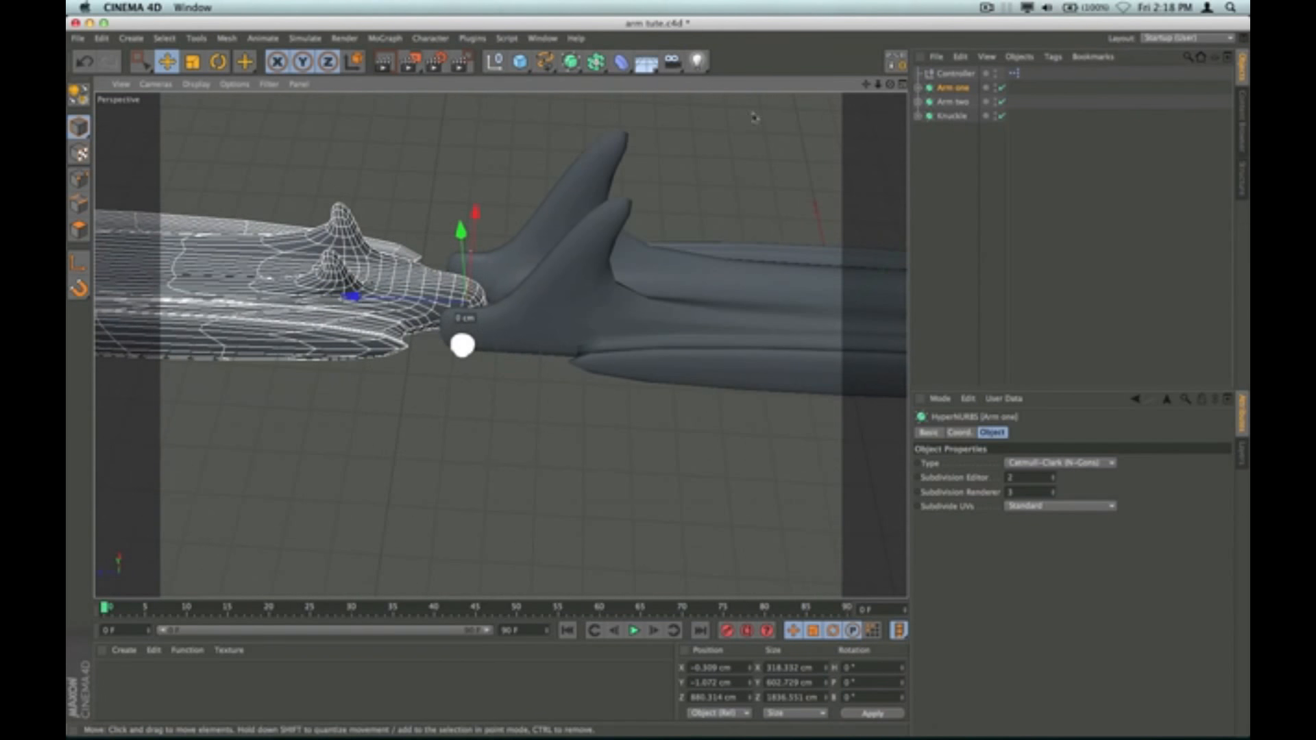
pyautogui.moveTo(890, 84); pyautogui.dragTo(843, 99)
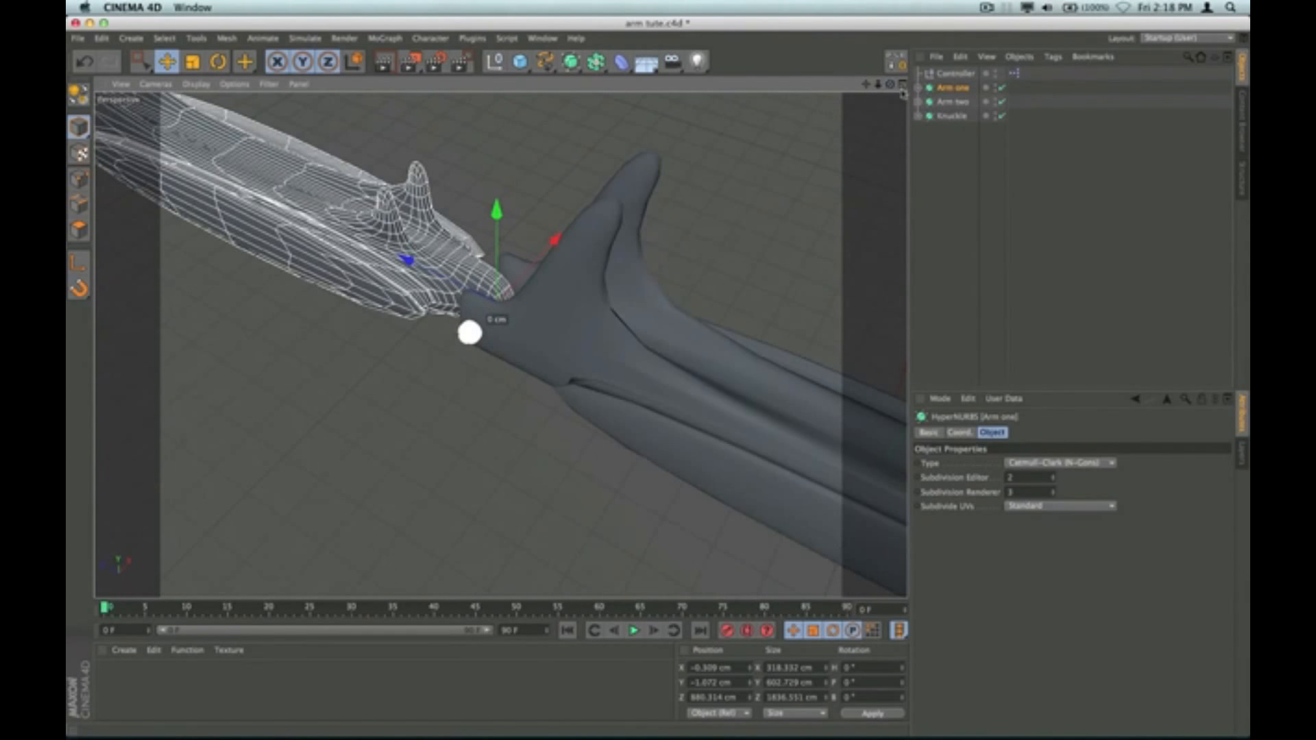
pyautogui.click(953, 103)
pyautogui.scroll(-3, 749, 291)
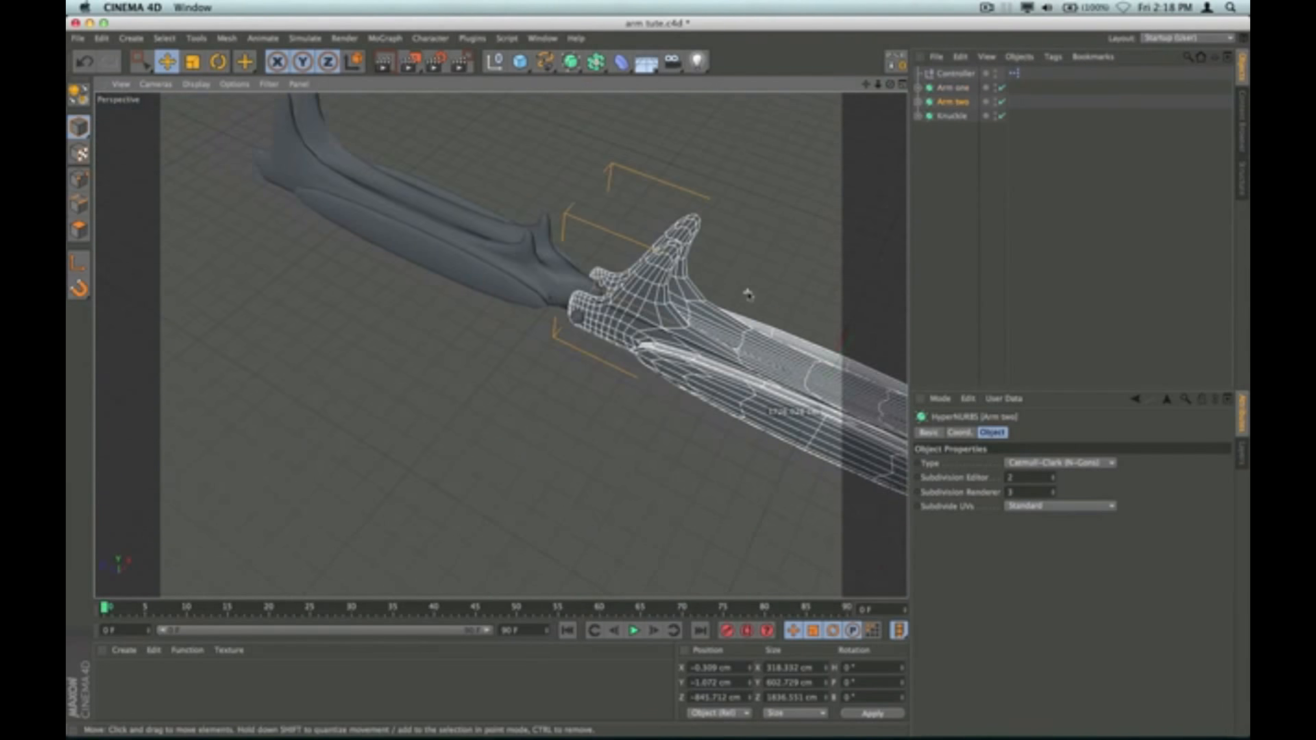
pyautogui.moveTo(866, 86); pyautogui.dragTo(516, 1)
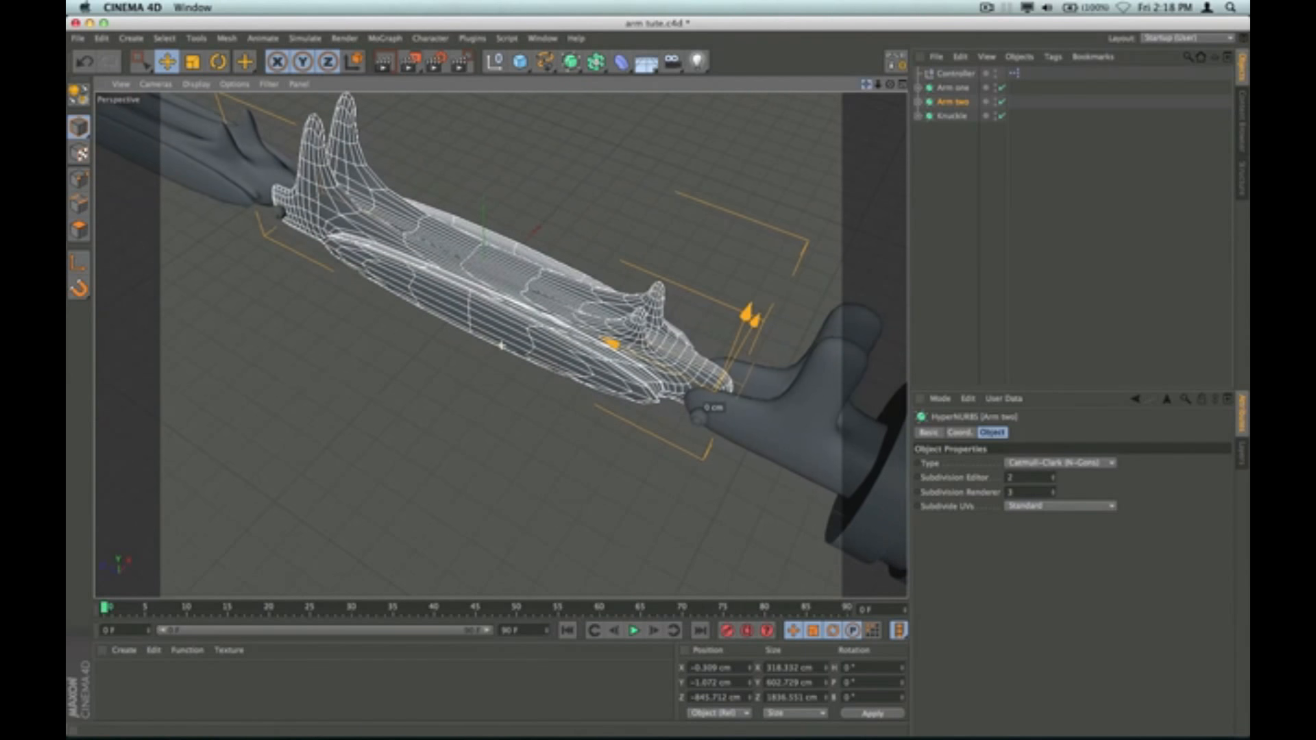
pyautogui.click(953, 116)
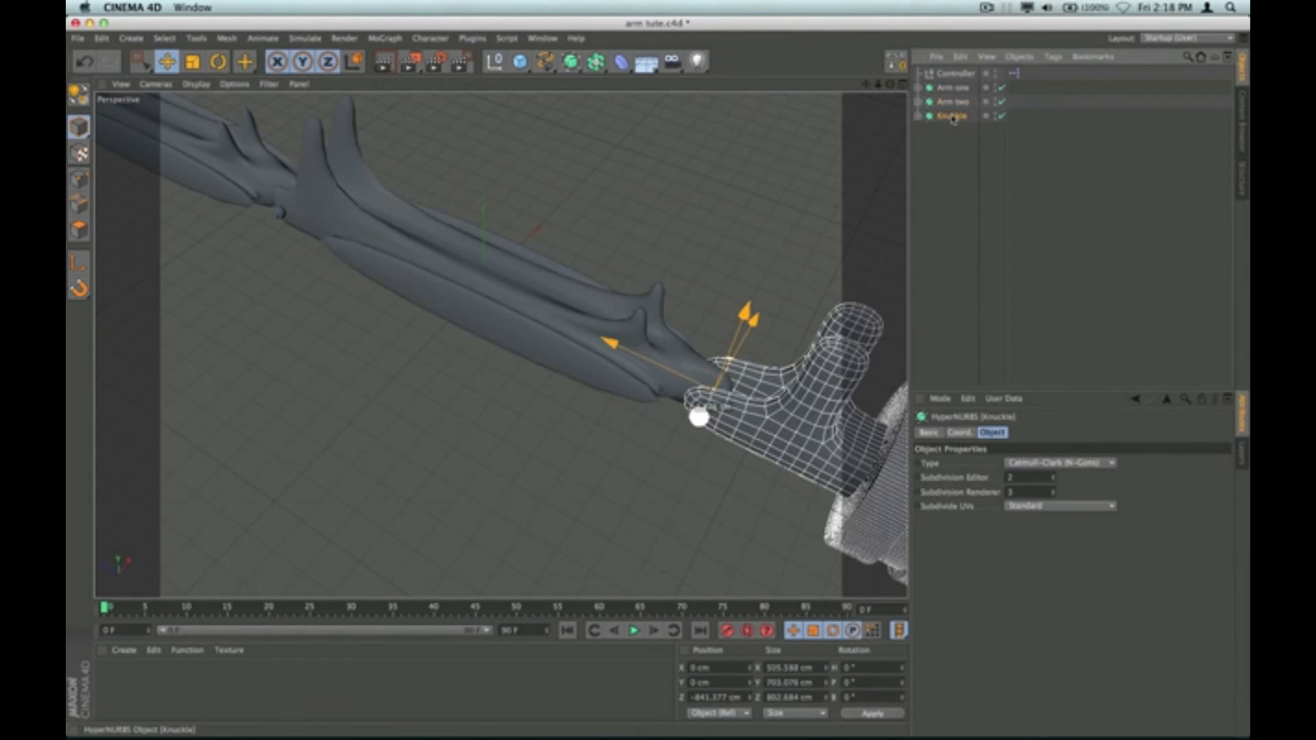
# Step: Move only Arm one's axis along Z to the segment's free outer end, at about 2635.8 cm
pyautogui.scroll(-5, 785, 261)
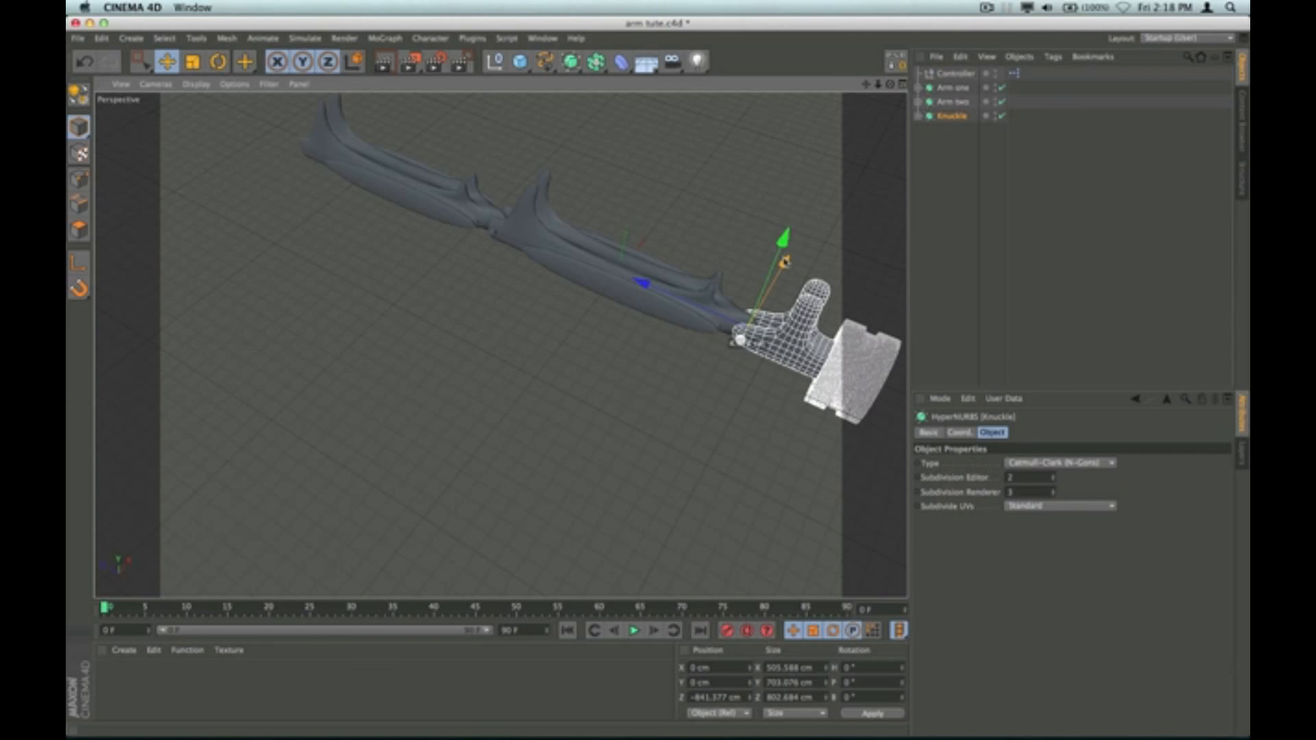
pyautogui.click(953, 102)
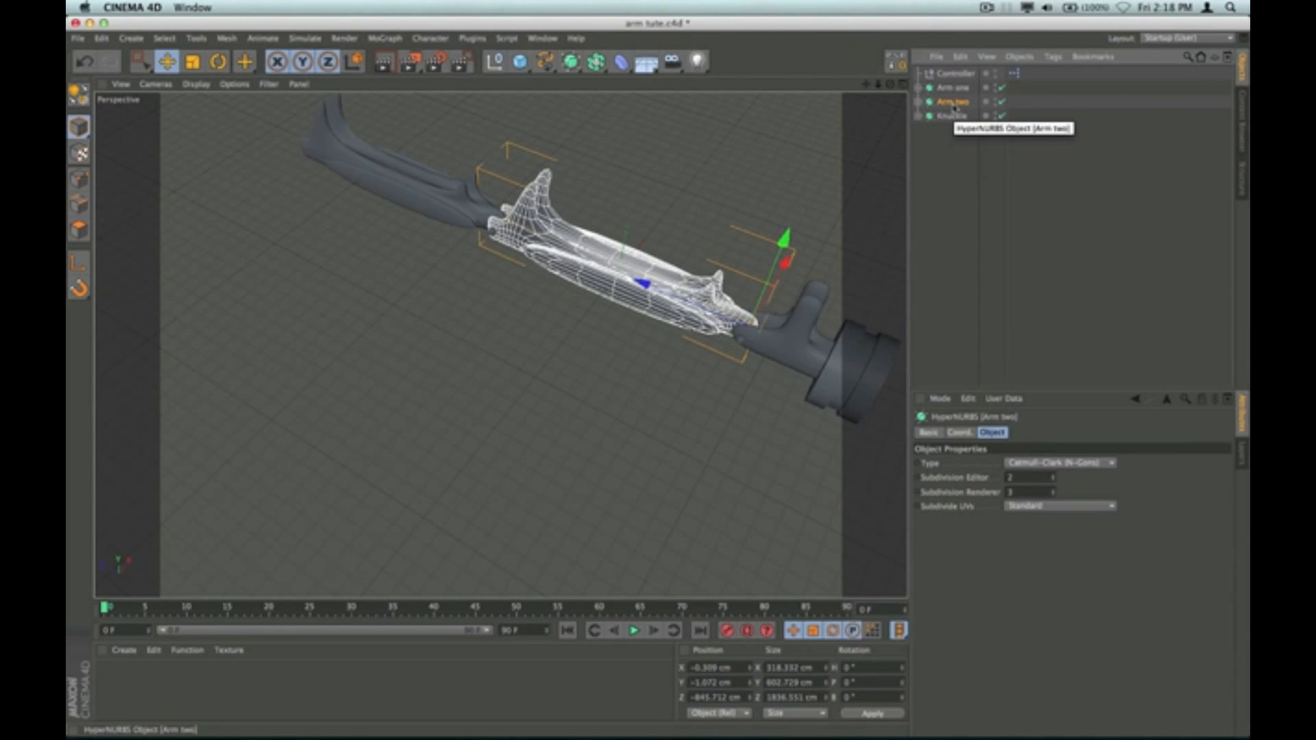
pyautogui.click(953, 88)
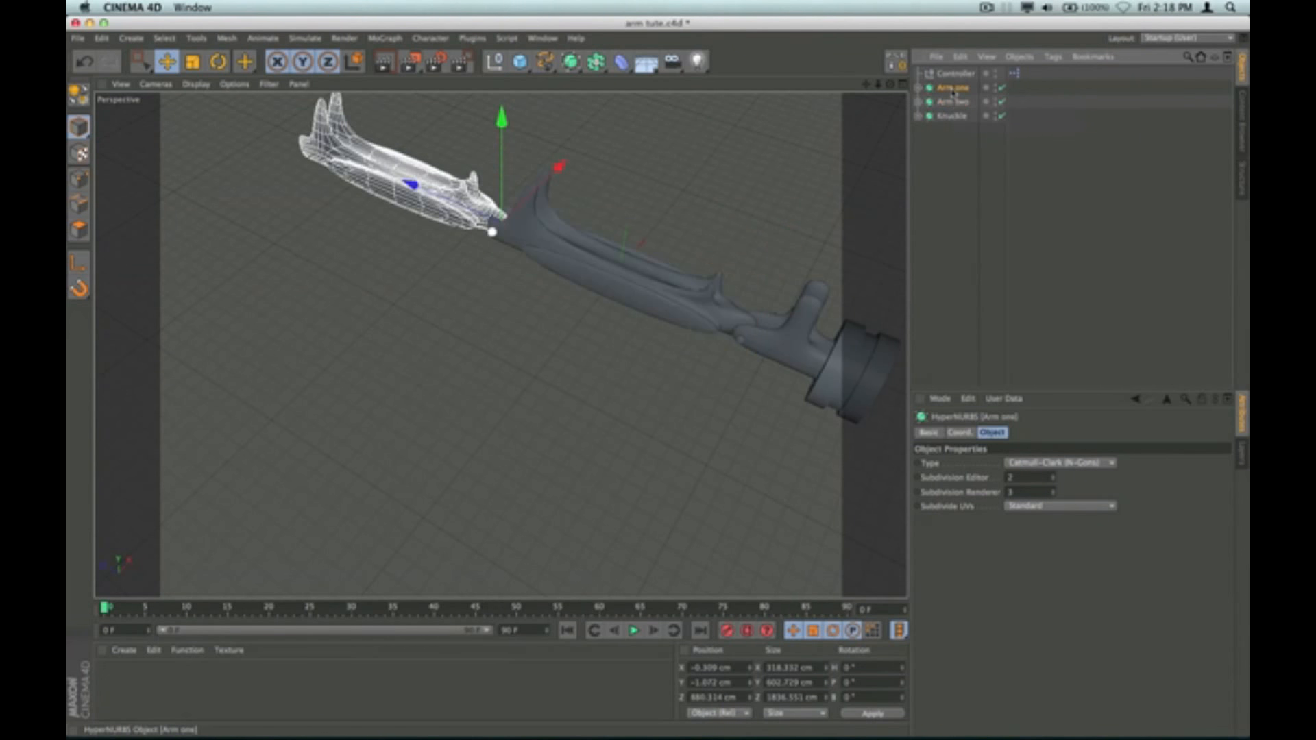
pyautogui.moveTo(867, 85); pyautogui.dragTo(897, 170)
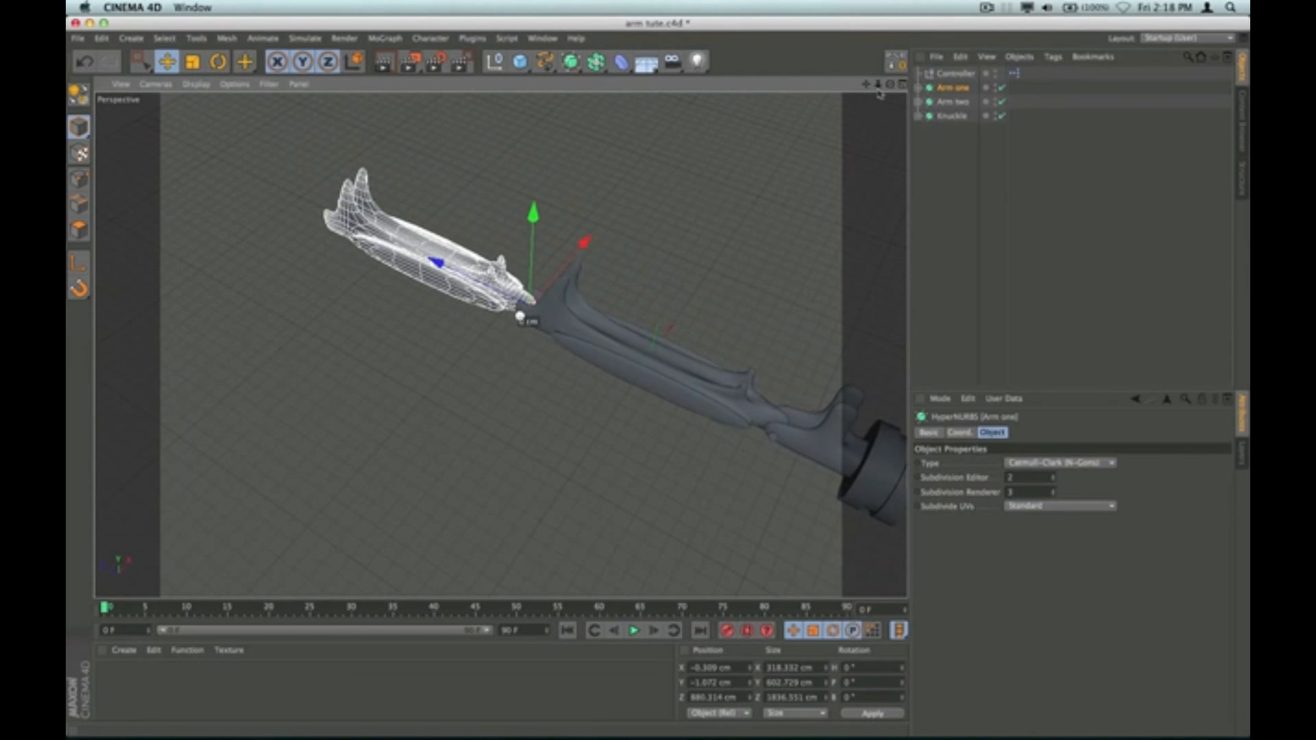
pyautogui.moveTo(891, 85); pyautogui.dragTo(891, 40)
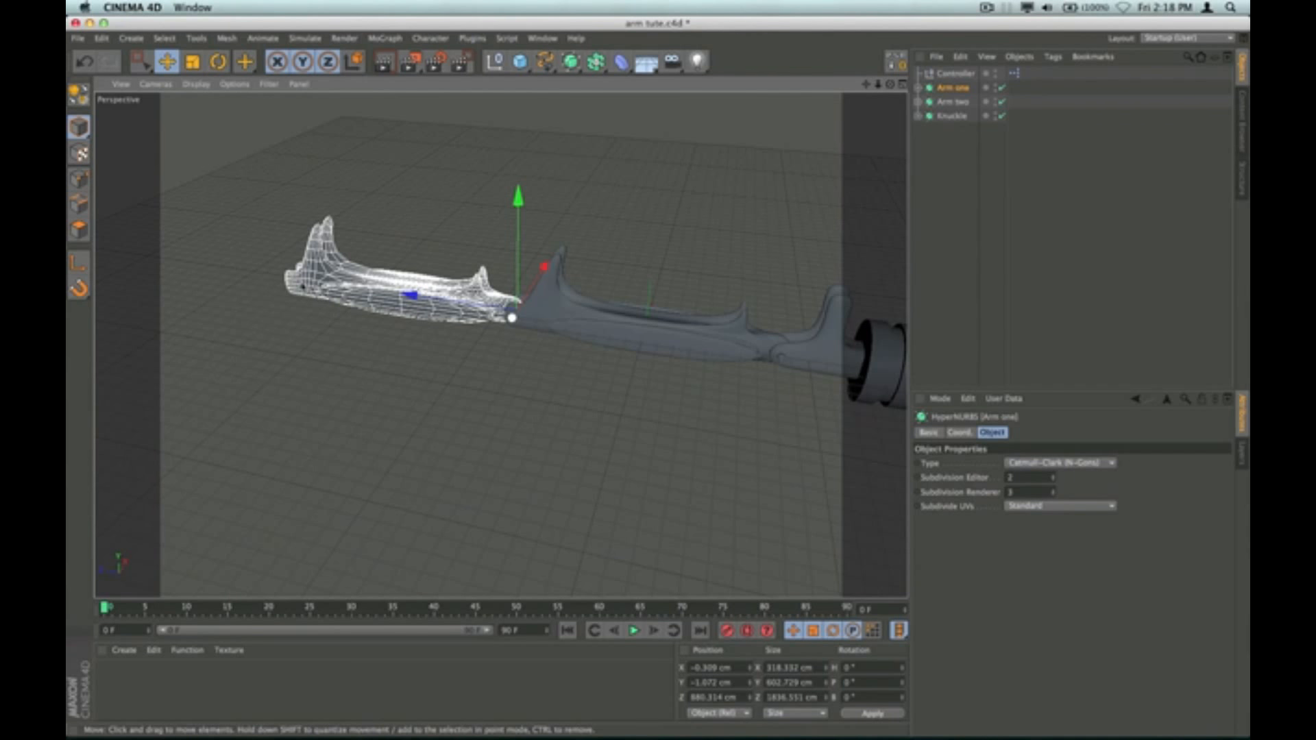
pyautogui.click(79, 267)
pyautogui.moveTo(425, 307); pyautogui.dragTo(200, 279)
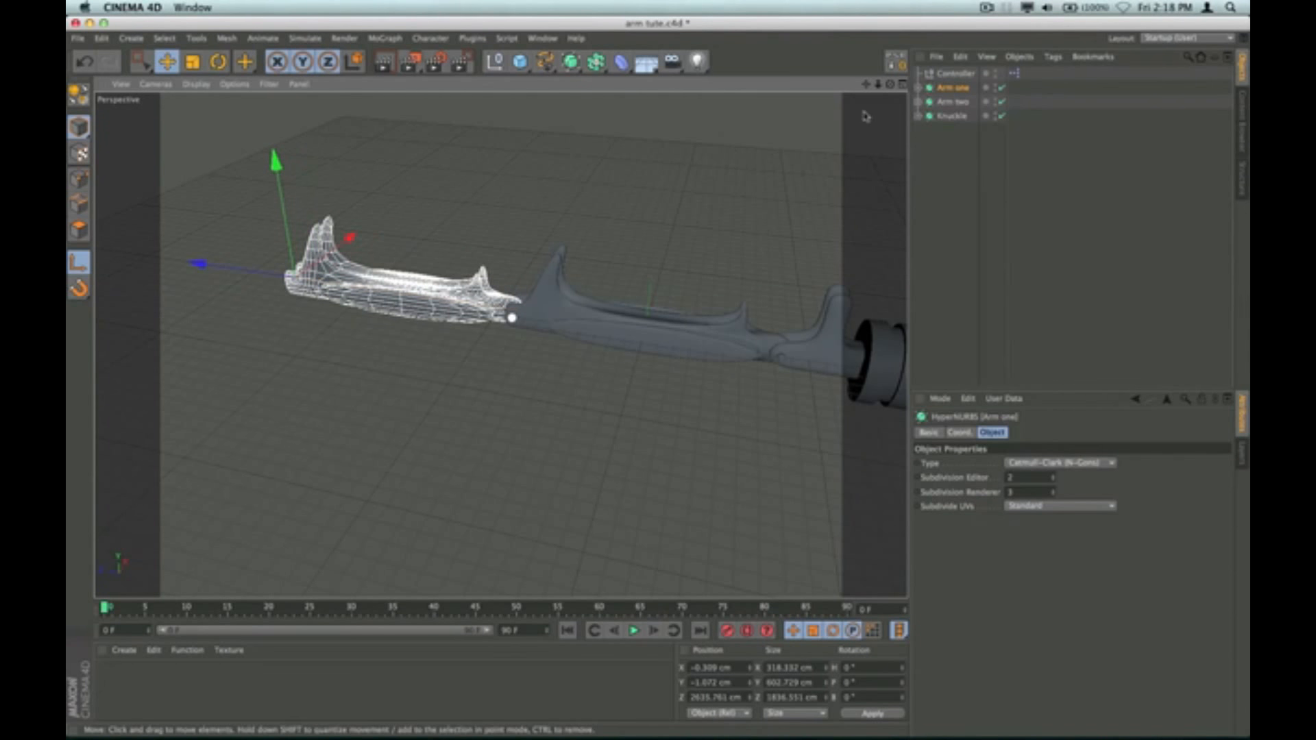
# Step: Fine-tune Arm one's axis in the Right view to Z about 2626.4 cm, just inside the segment's outer end
pyautogui.click(902, 84)
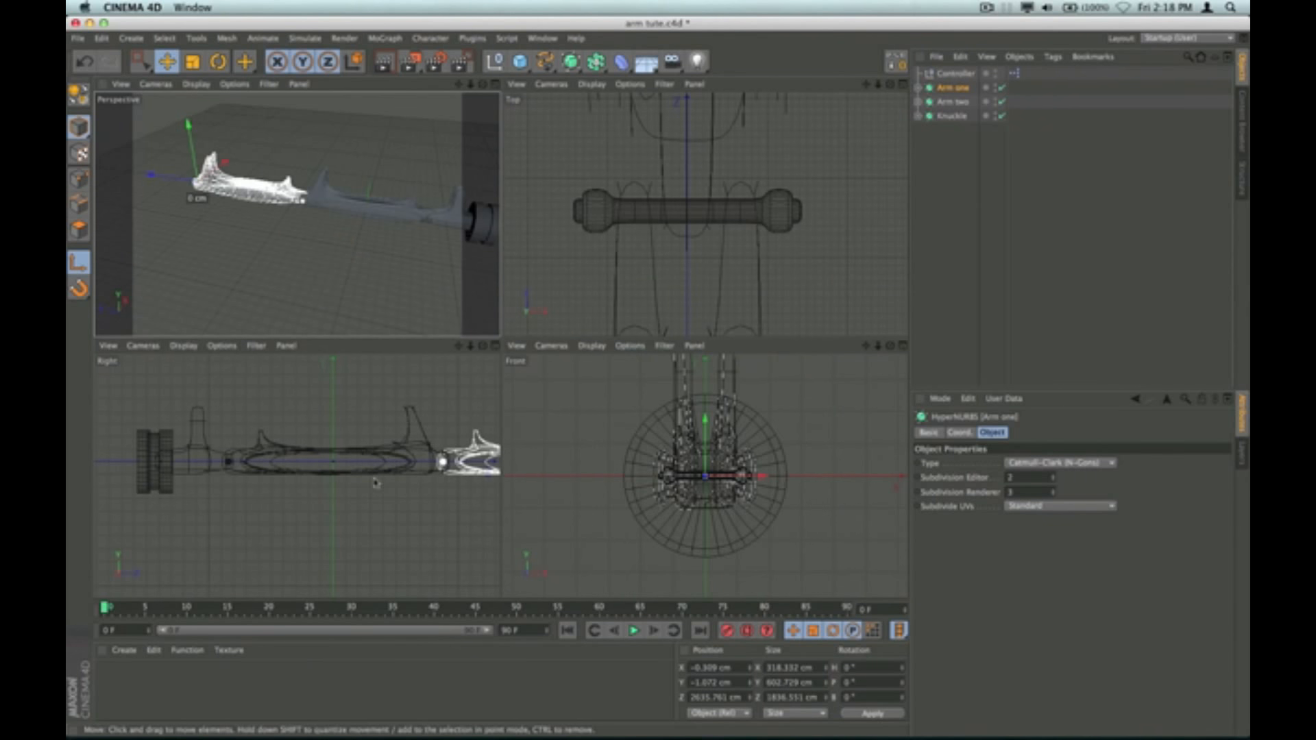
pyautogui.moveTo(460, 348); pyautogui.dragTo(176, 332)
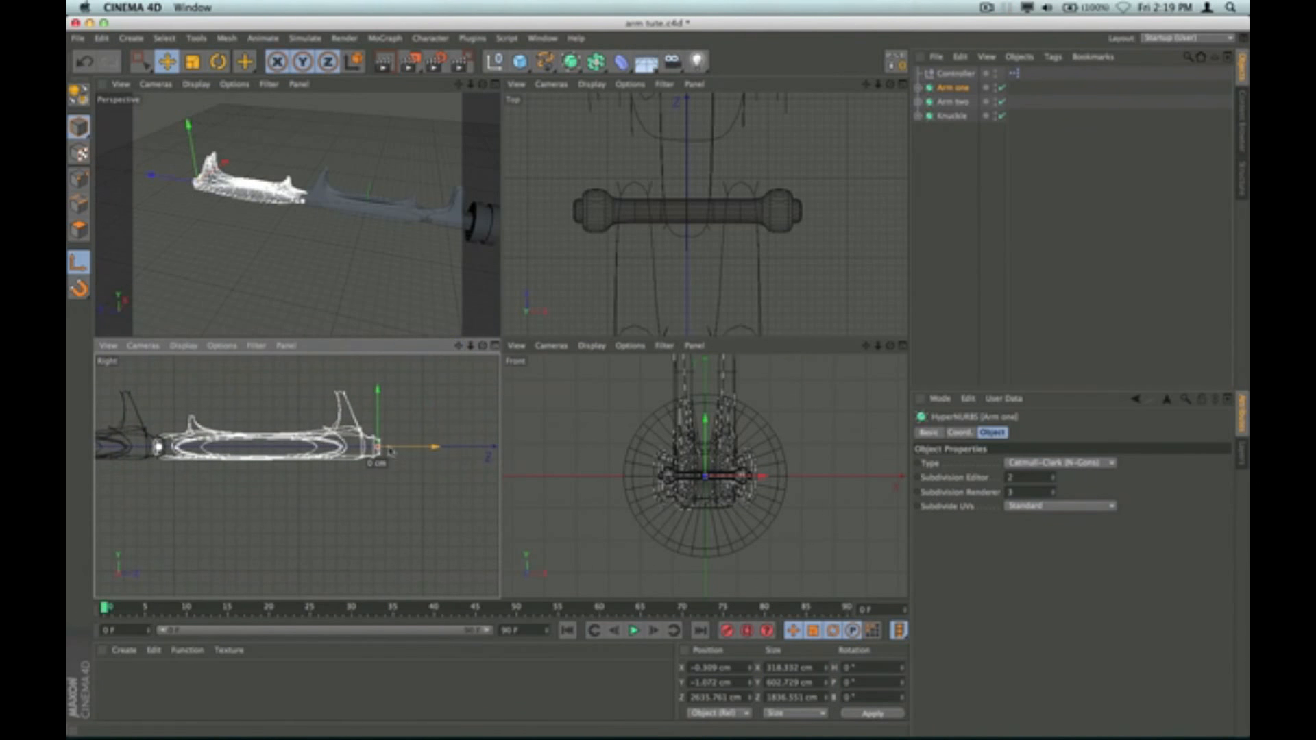
pyautogui.scroll(8, 384, 449)
pyautogui.scroll(4, 371, 443)
pyautogui.moveTo(470, 482); pyautogui.dragTo(467, 484)
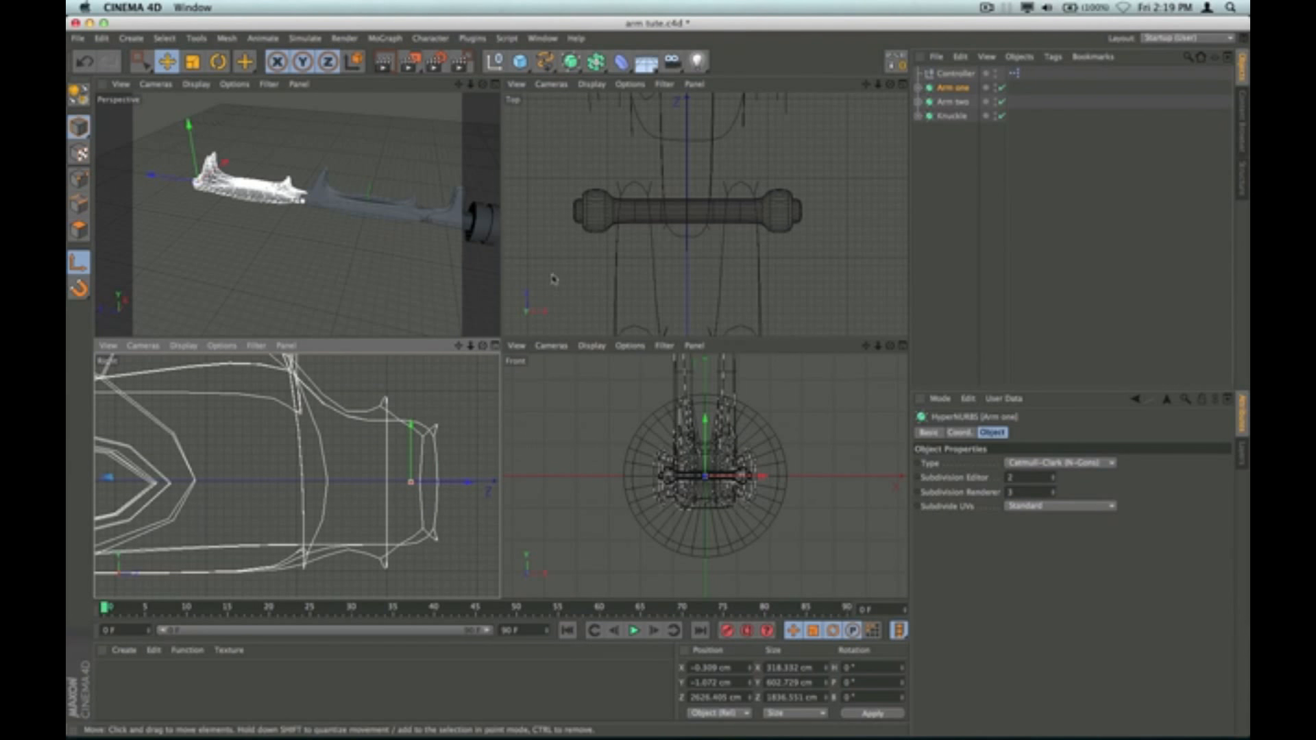
# Step: Move Arm two's axis along Z from the Knuckle end to the pin joint with Arm one, at about 878.4 cm
pyautogui.click(951, 102)
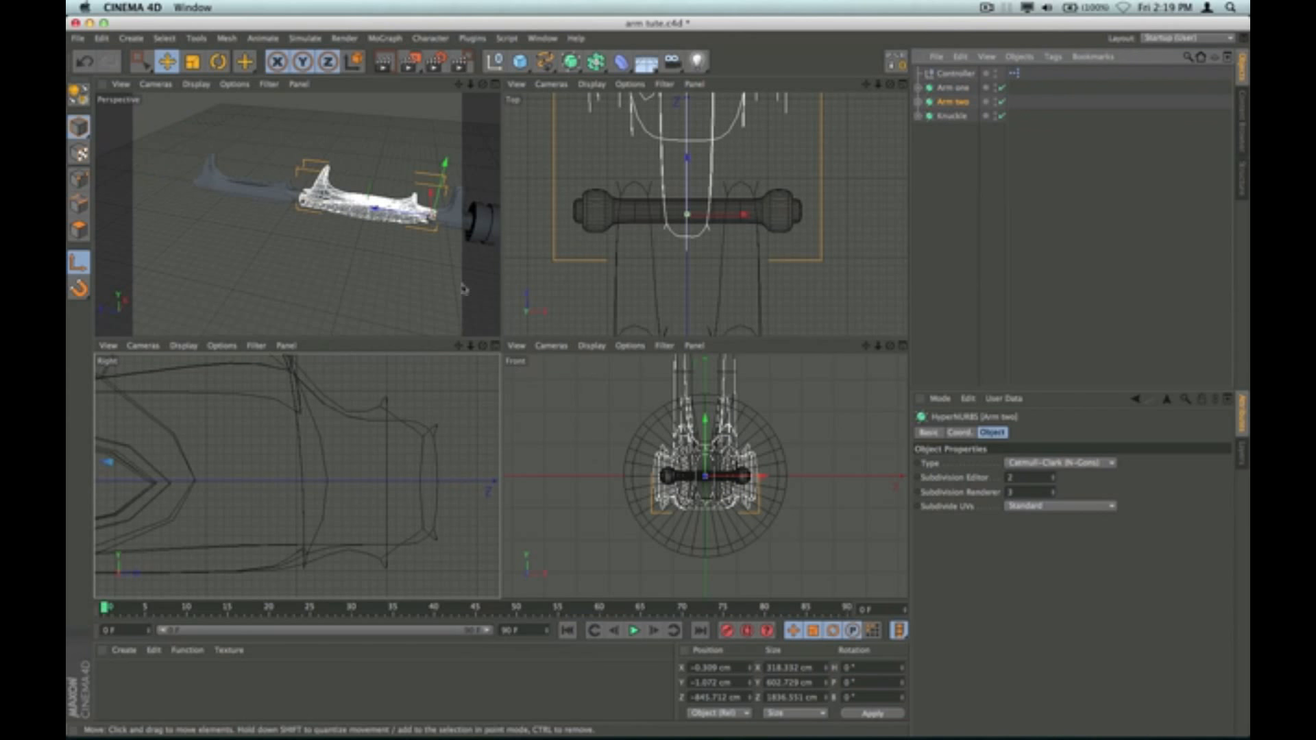
pyautogui.scroll(-2, 348, 522)
pyautogui.scroll(-2, 347, 522)
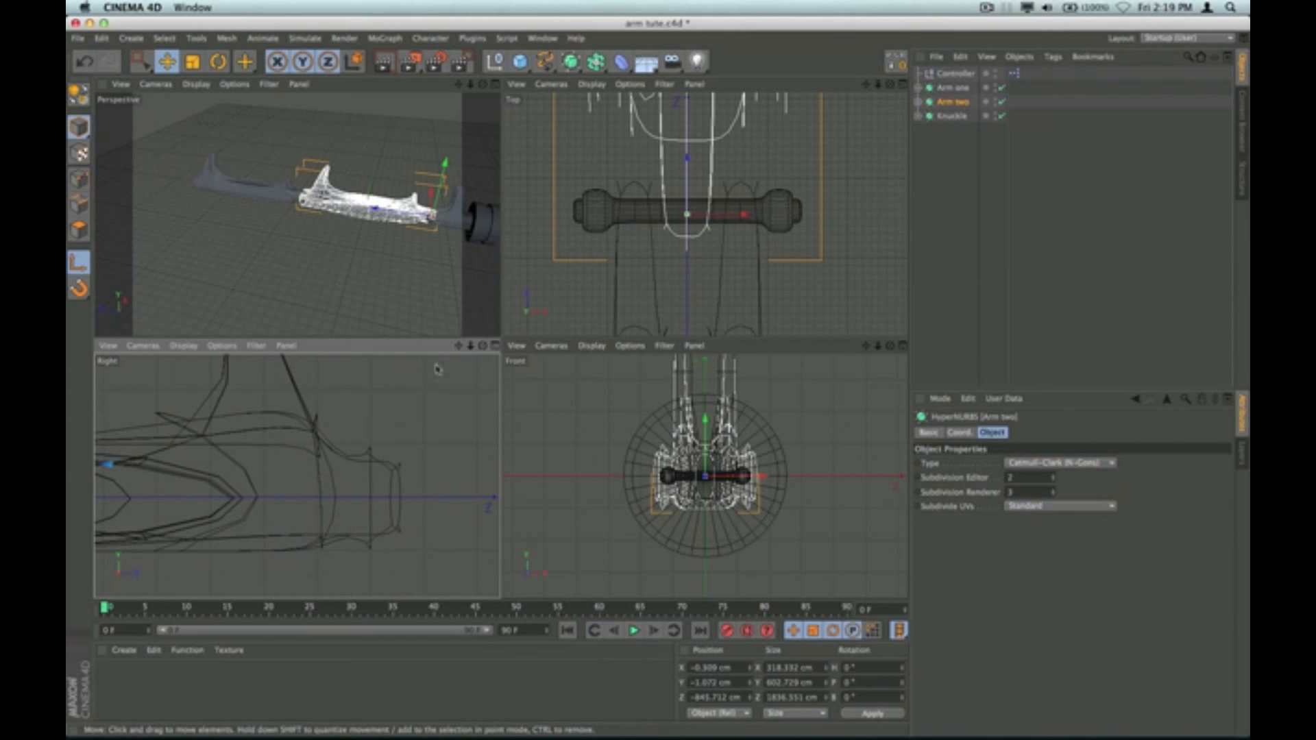
pyautogui.moveTo(459, 346); pyautogui.dragTo(298, 476)
pyautogui.scroll(-5, 411, 359)
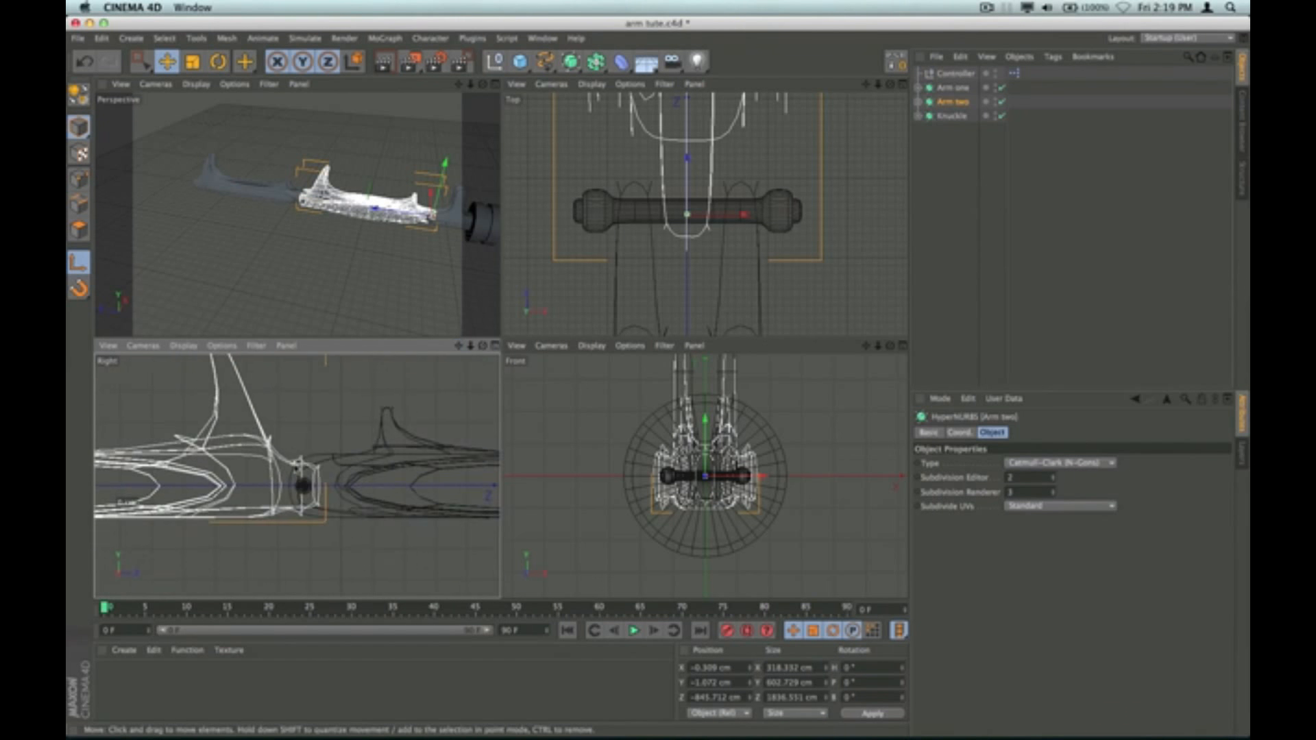
pyautogui.scroll(-3, 213, 475)
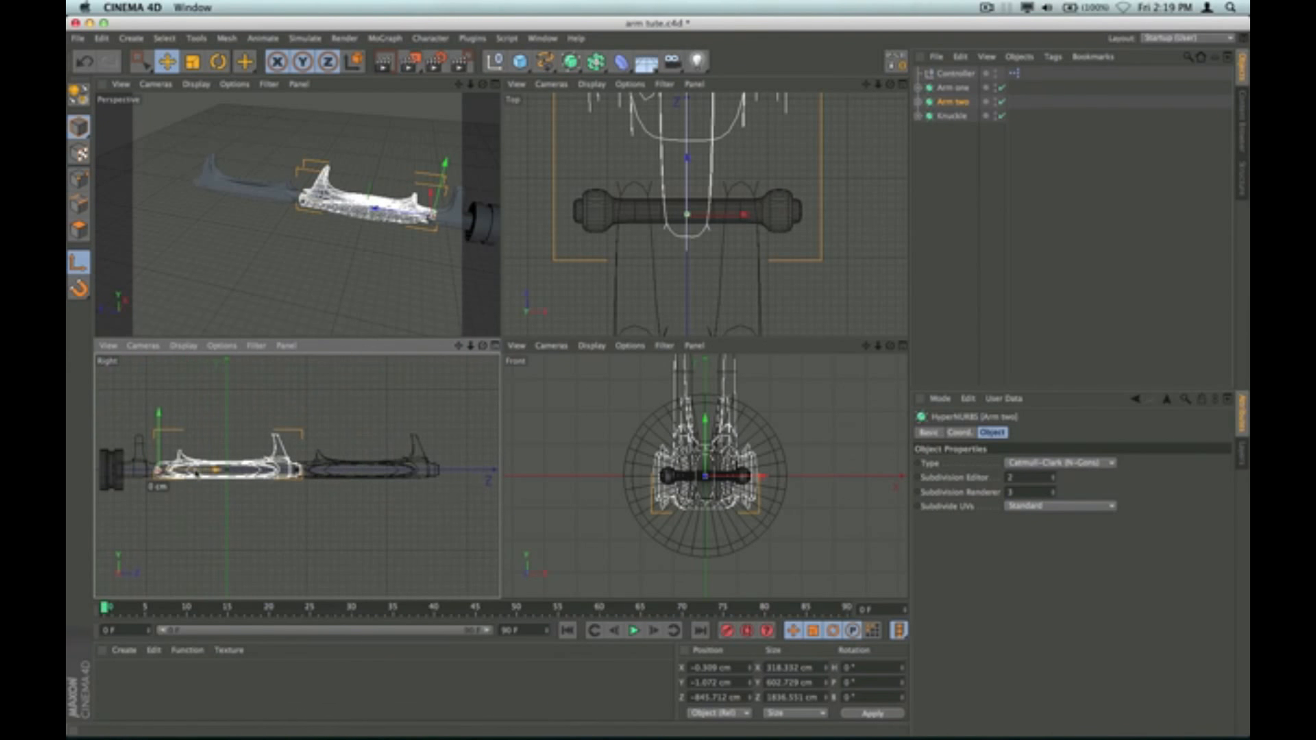
pyautogui.moveTo(217, 474); pyautogui.dragTo(354, 476)
pyautogui.scroll(6, 305, 475)
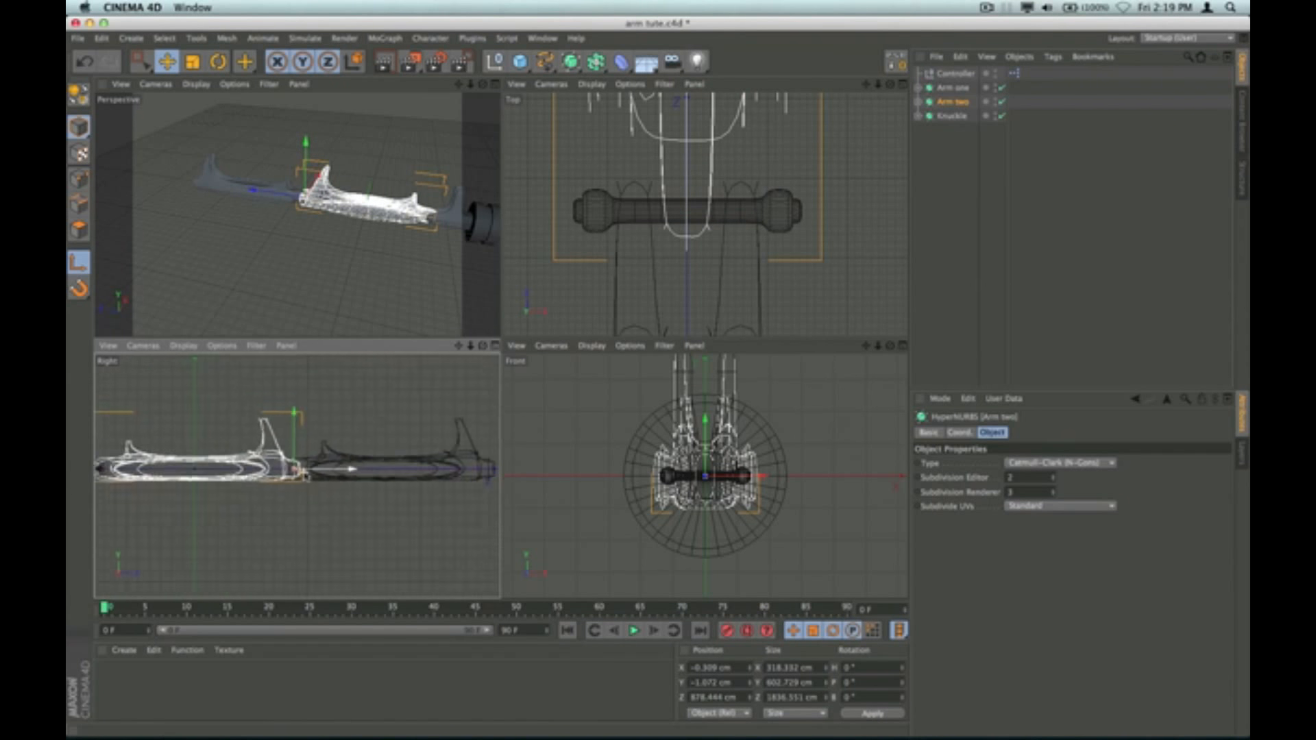
pyautogui.scroll(8, 305, 473)
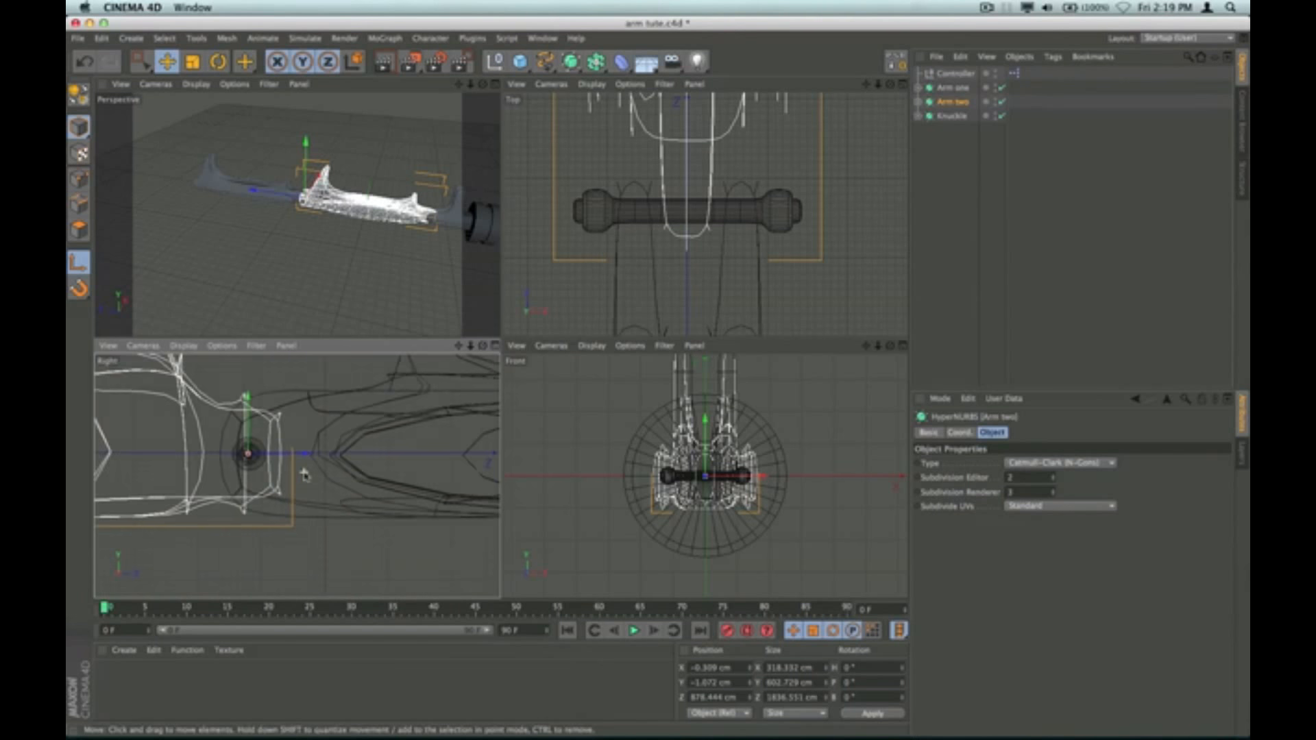
# Step: Centre Arm two's axis on the pin at Z about 880.3 cm and Y about -1.6 cm, and leave axis editing
pyautogui.moveTo(458, 345); pyautogui.dragTo(322, 473)
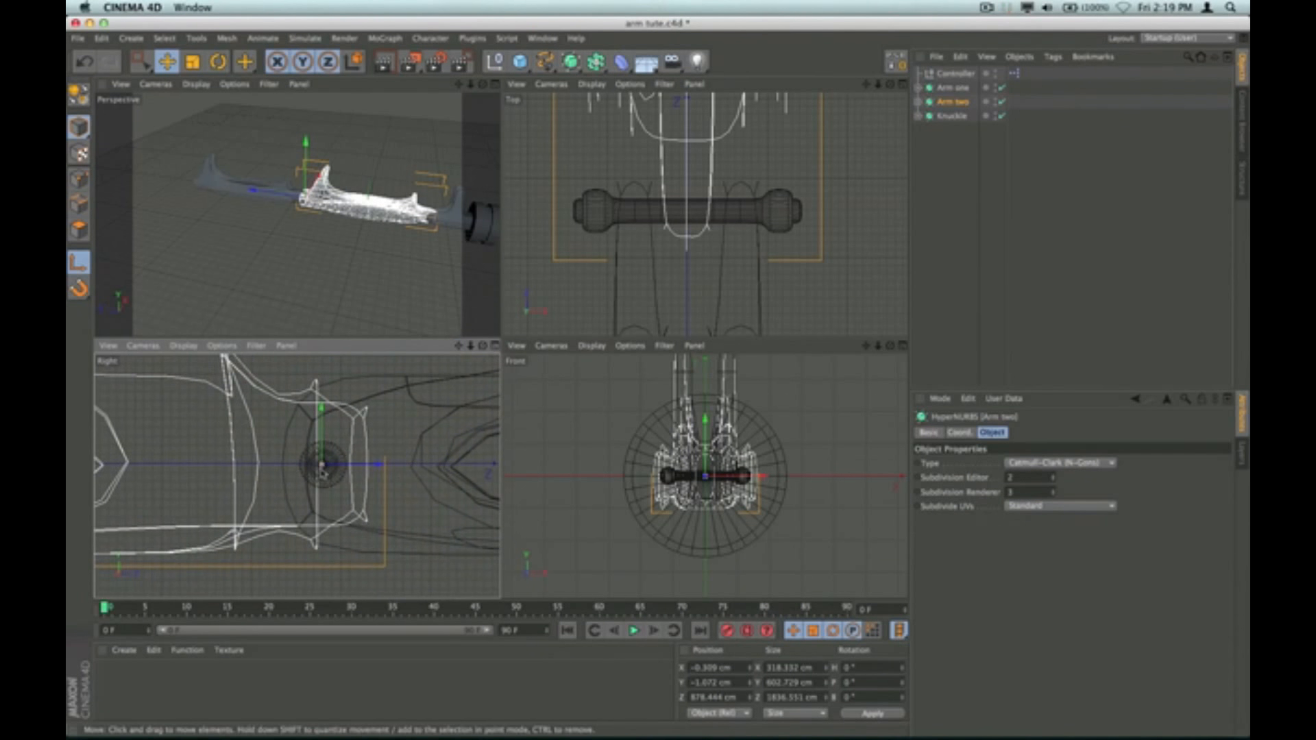
pyautogui.scroll(5, 322, 473)
pyautogui.scroll(5, 323, 473)
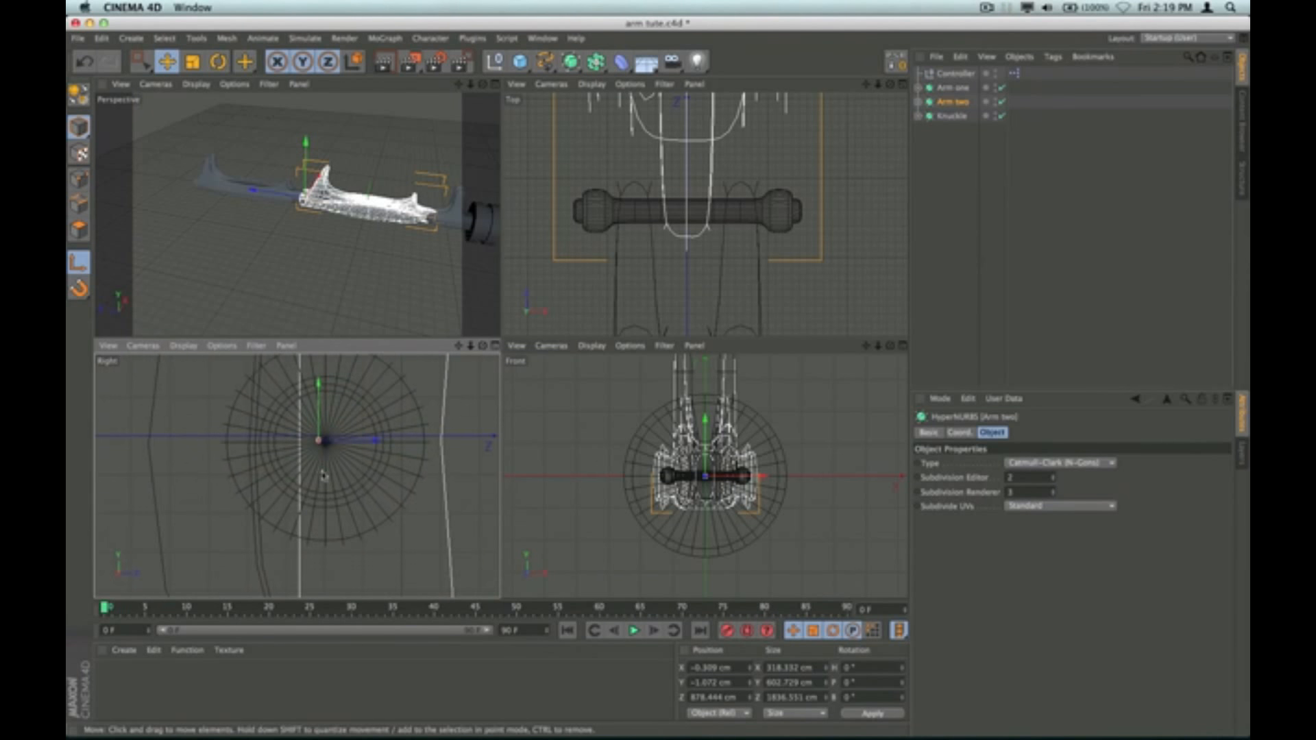
pyautogui.moveTo(372, 440); pyautogui.dragTo(384, 444)
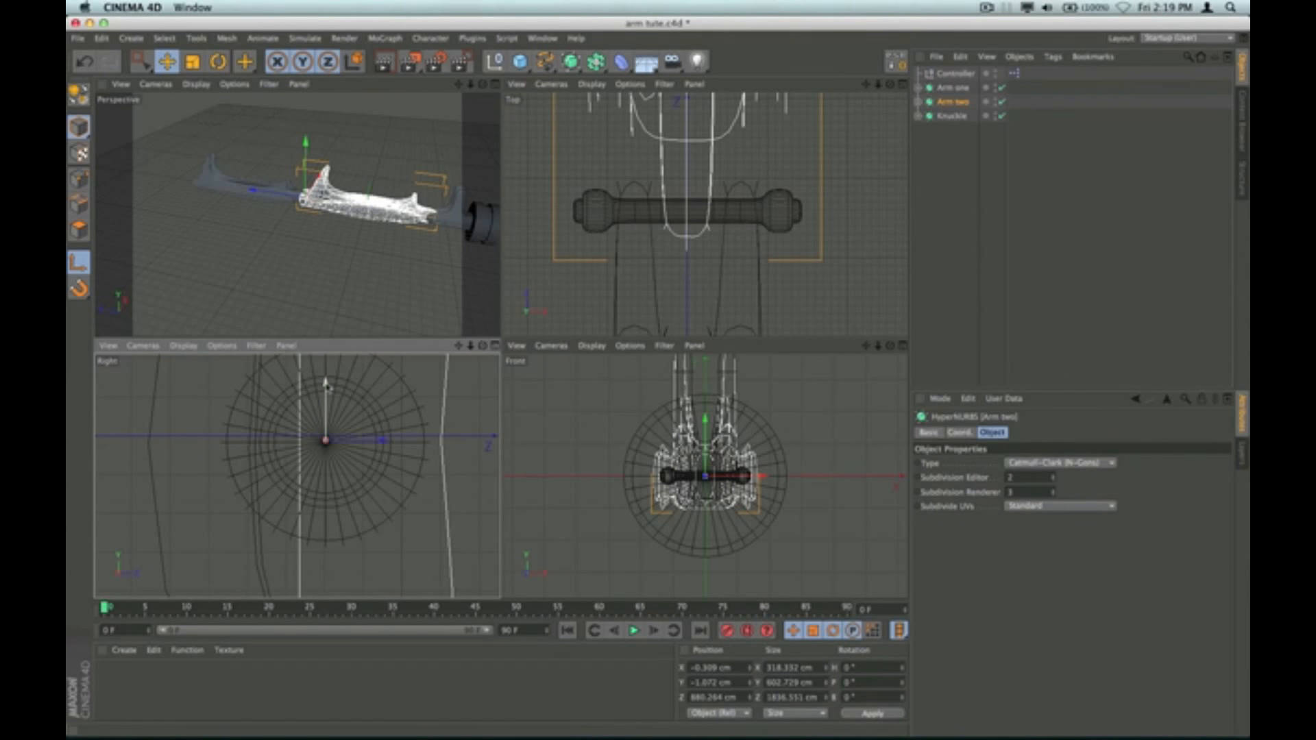
pyautogui.moveTo(327, 384); pyautogui.dragTo(327, 390)
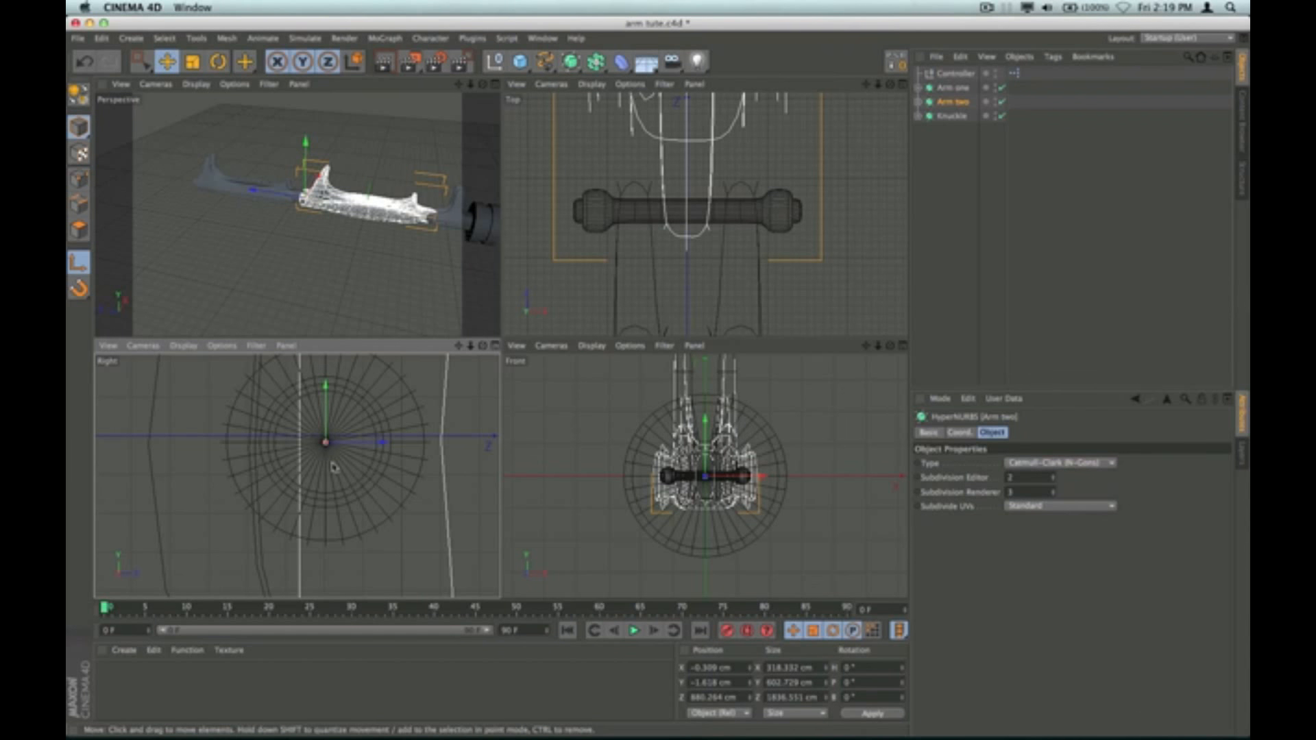
pyautogui.scroll(-6, 333, 467)
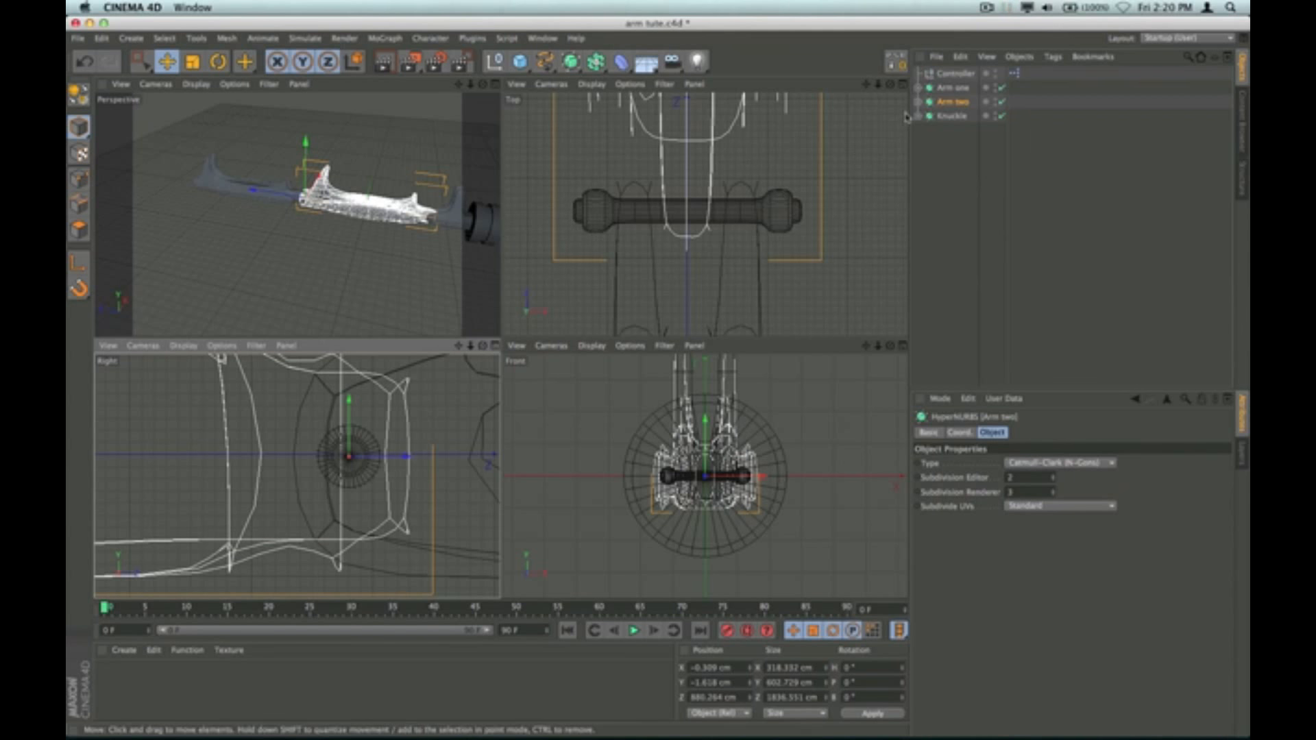
# Step: Make Arm two a child of the null inside Arm one and order it below Pin and Cube 2
pyautogui.click(947, 88)
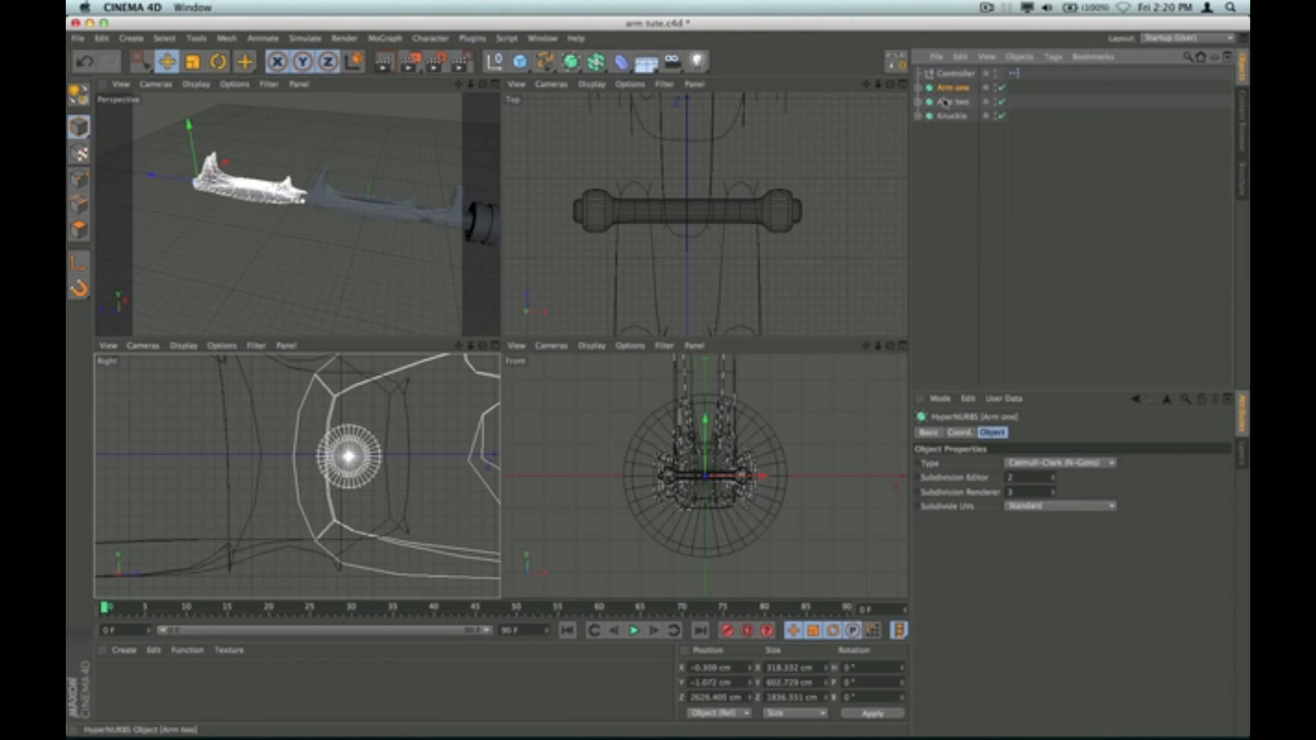
pyautogui.click(919, 89)
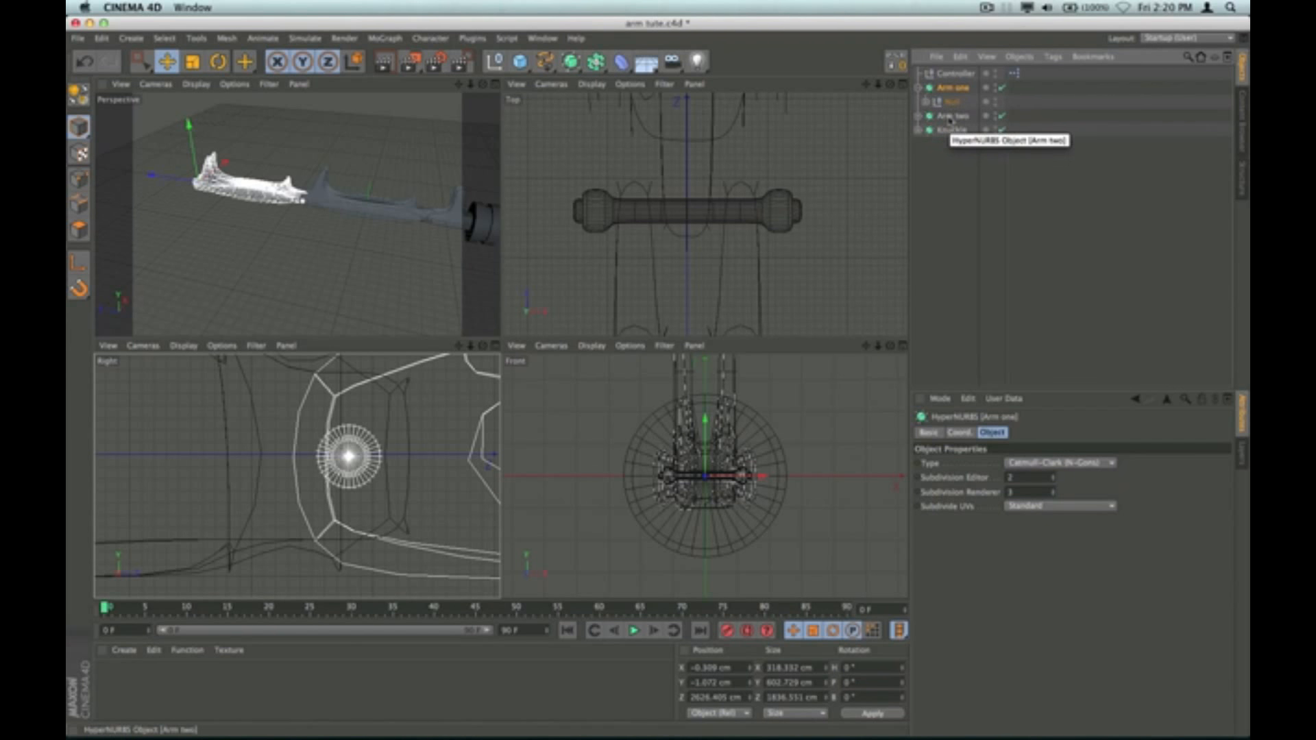
pyautogui.click(949, 116)
pyautogui.moveTo(950, 118); pyautogui.dragTo(955, 105)
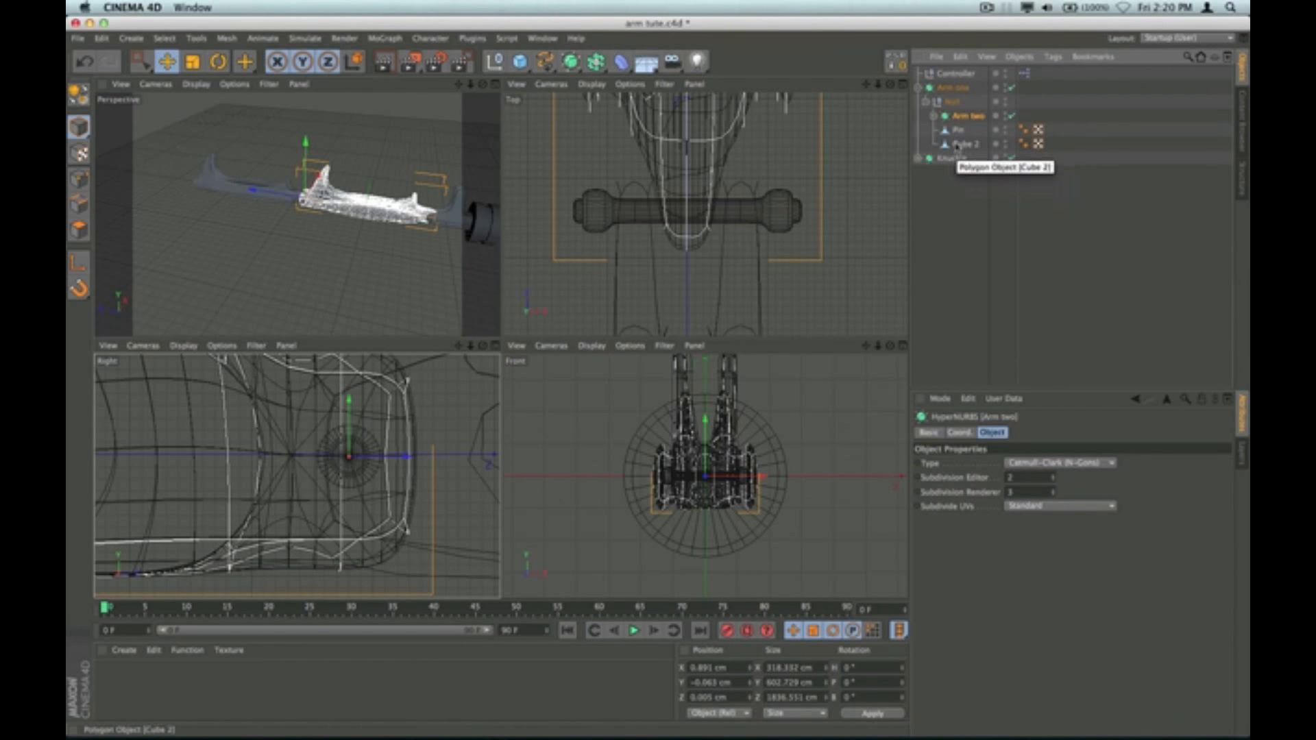
pyautogui.moveTo(958, 130); pyautogui.dragTo(960, 125)
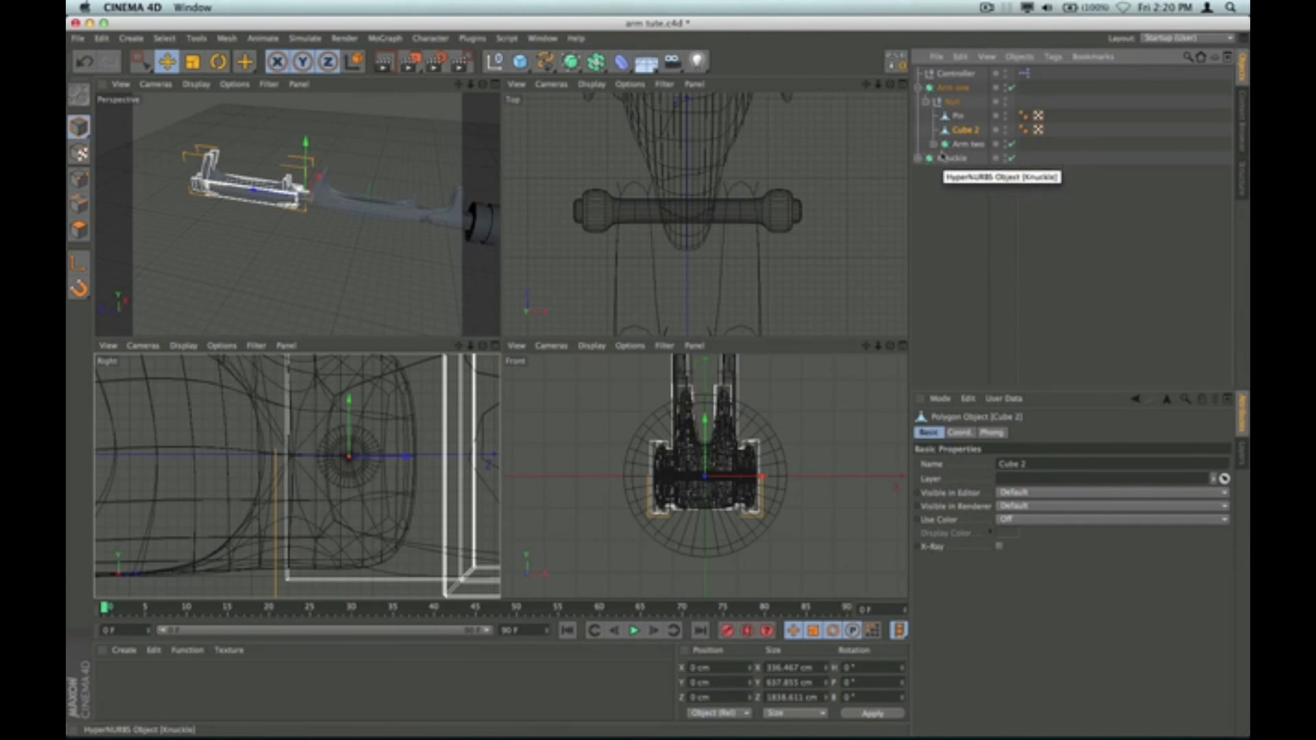
# Step: Expand Arm two and make Knuckle its child, above Cube 2
pyautogui.click(933, 144)
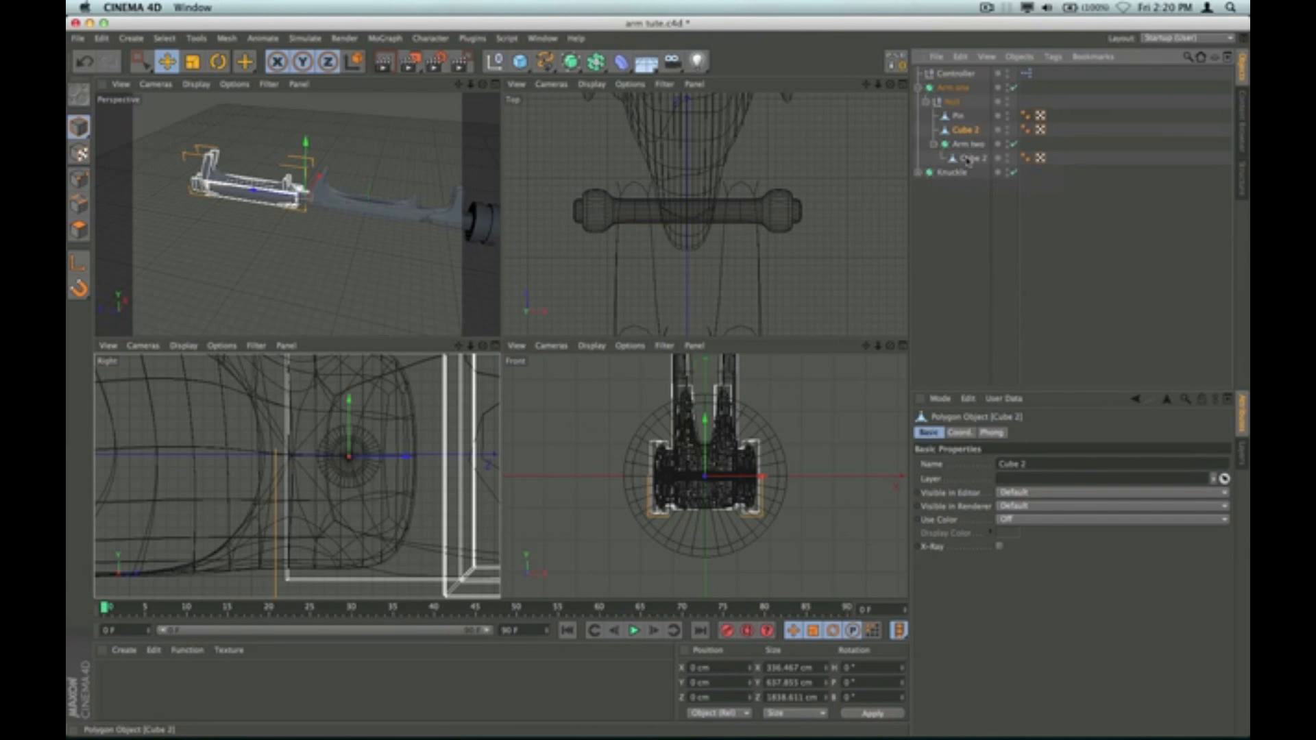
pyautogui.click(947, 174)
pyautogui.moveTo(967, 163); pyautogui.dragTo(967, 156)
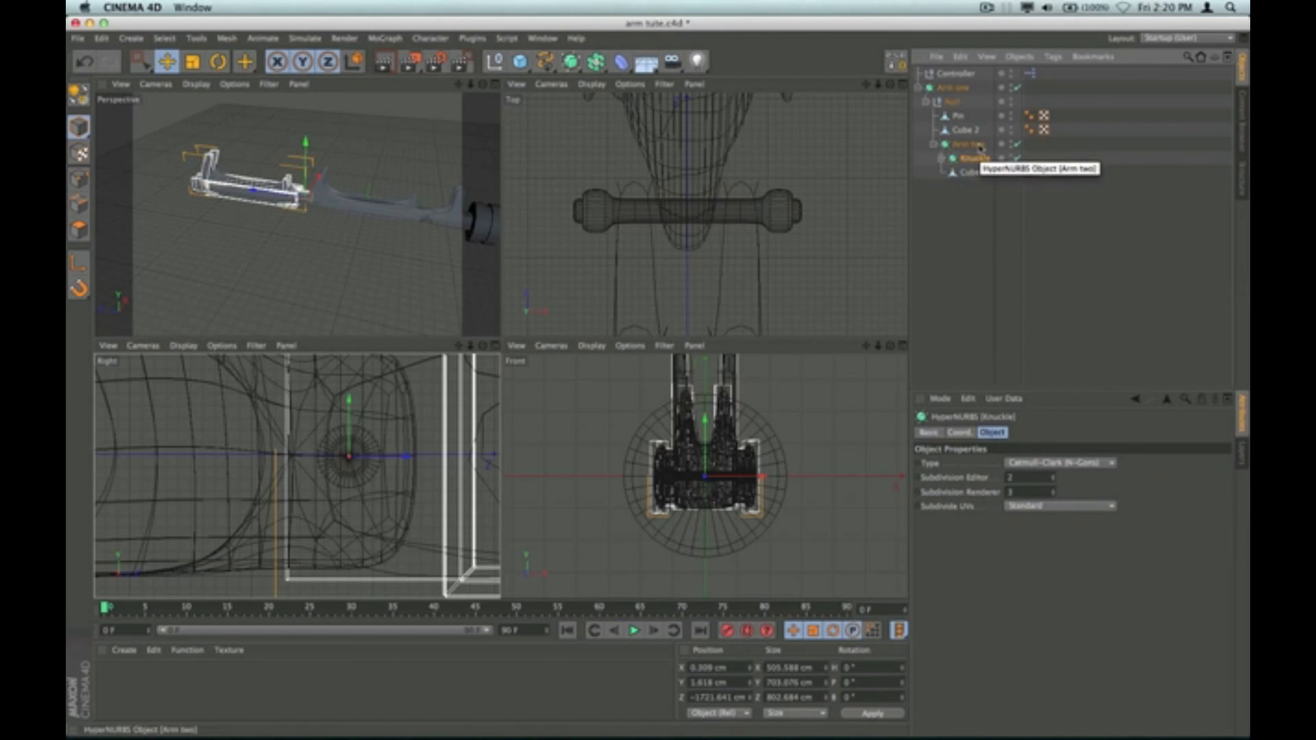
# Step: Group Arm two, Knuckle and Cube 2 in a new null inside Arm one's null, and expand the group
pyautogui.click(941, 159)
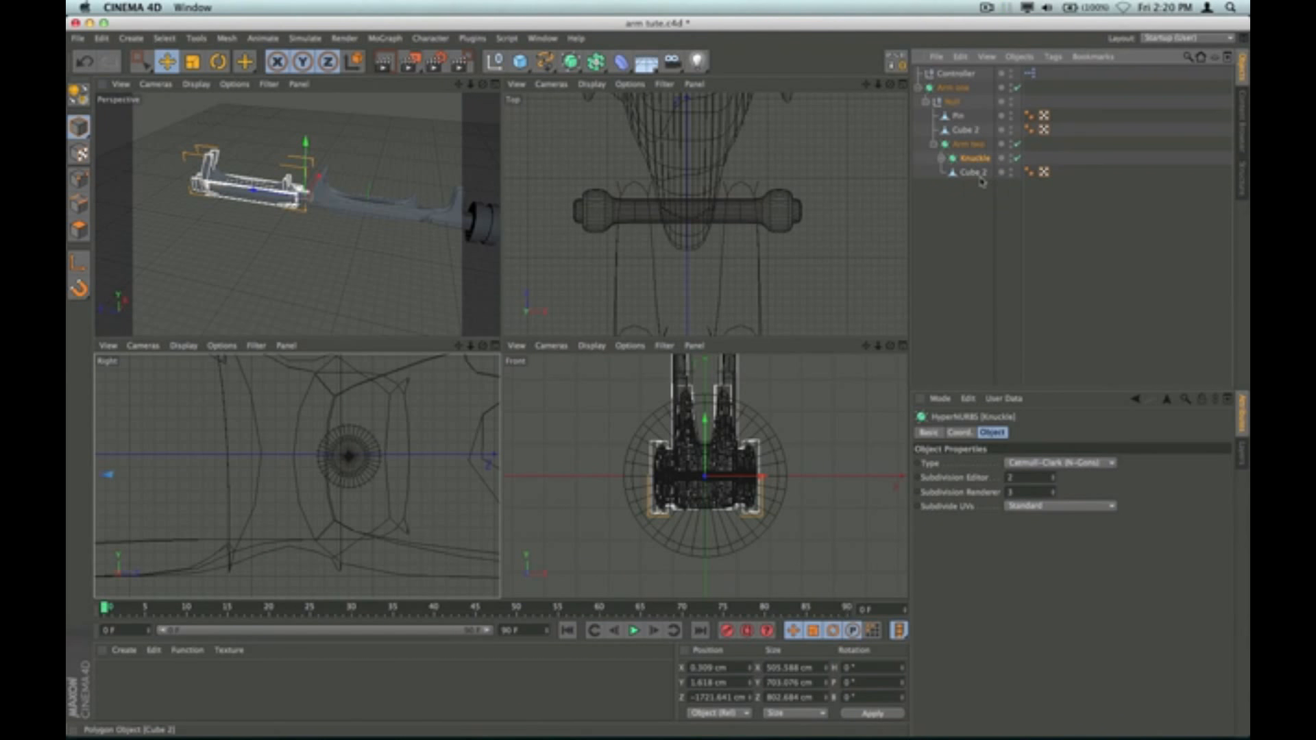
pyautogui.moveTo(985, 213); pyautogui.dragTo(946, 156)
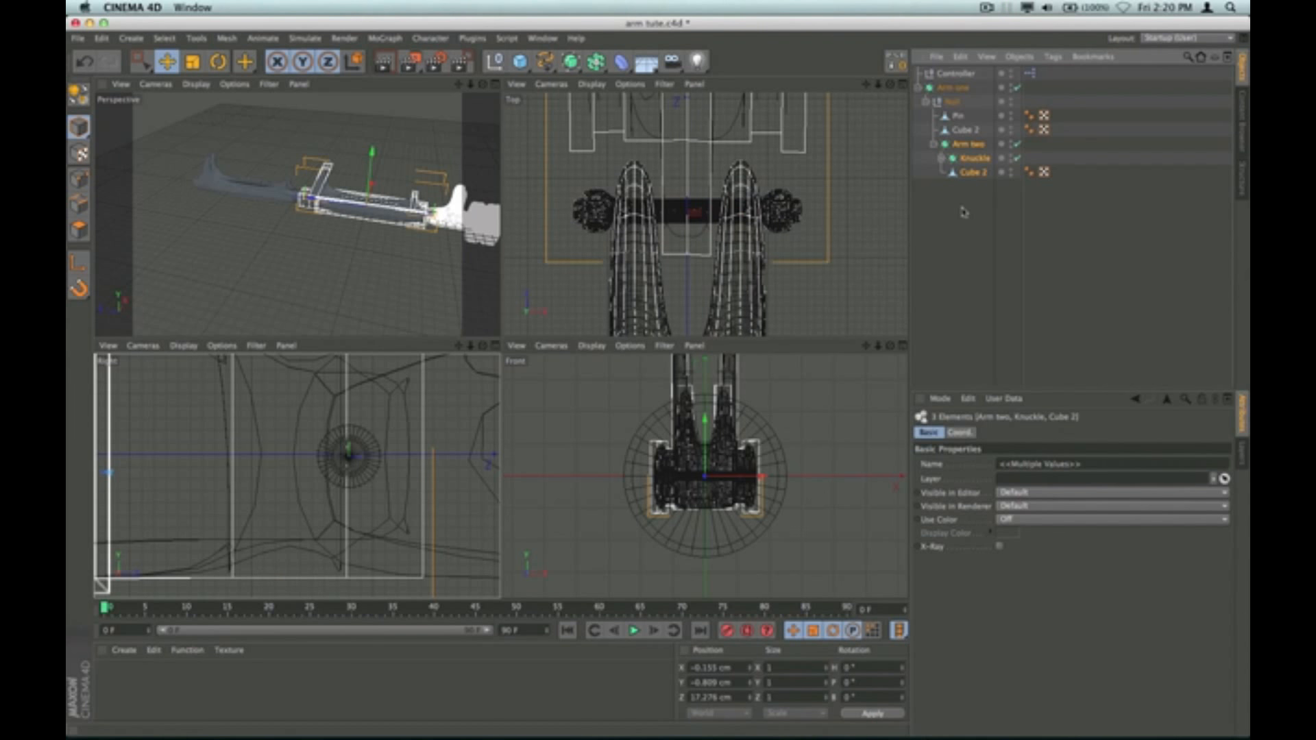
pyautogui.hotkey('alt', 'g')
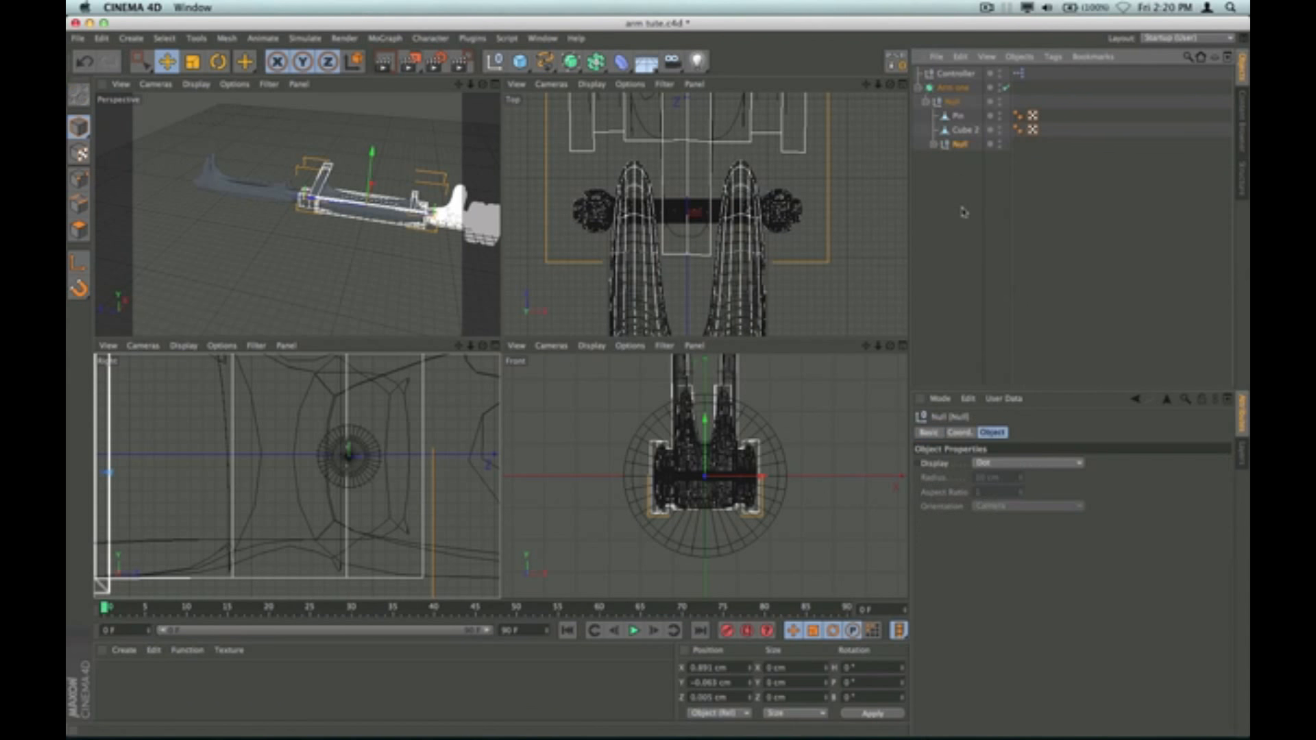
pyautogui.click(934, 144)
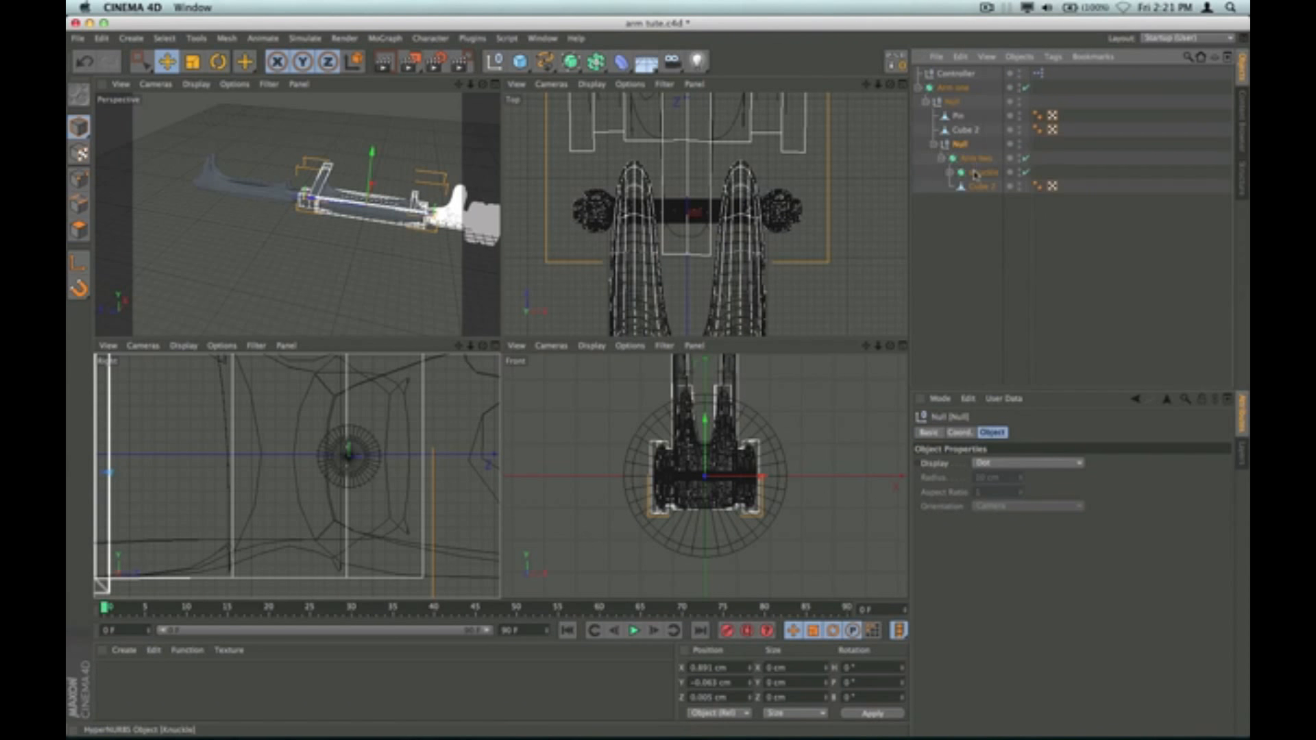
# Step: Move Cube 2 above Knuckle under Arm two, and check the axes of Arm one and Arm two
pyautogui.click(976, 173)
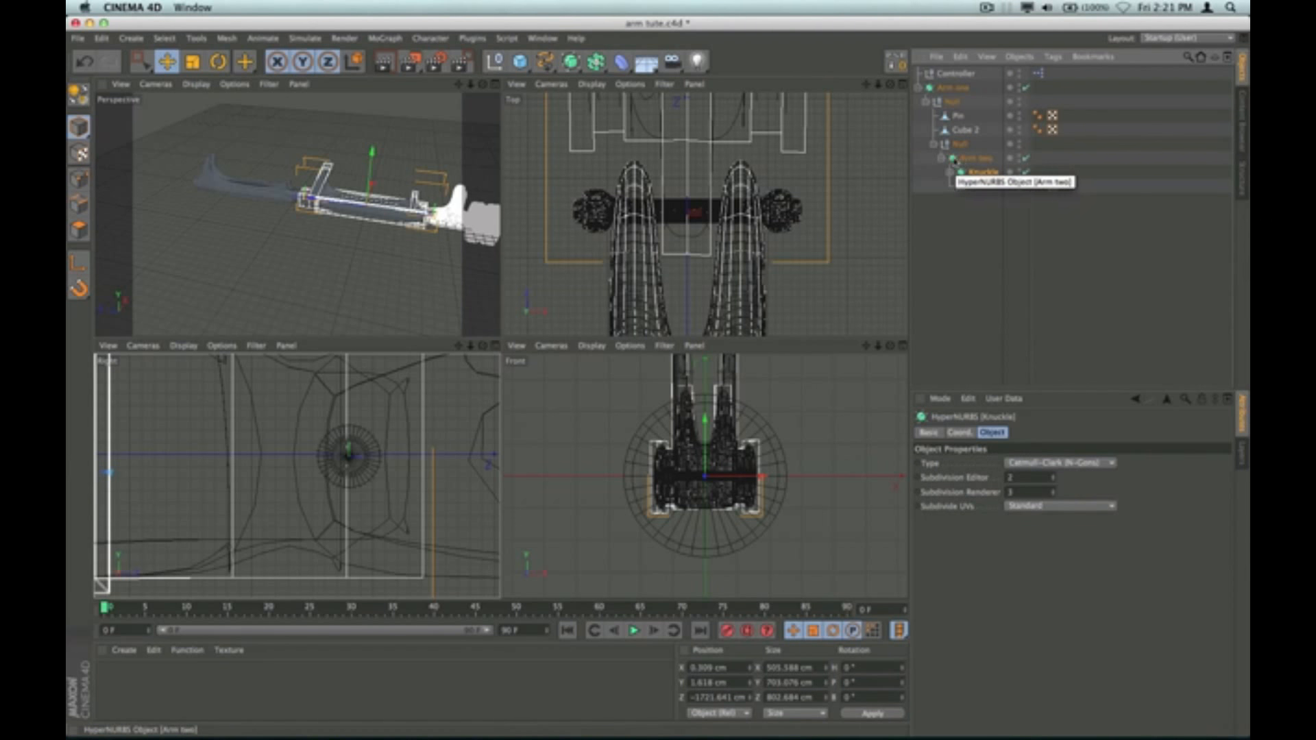
pyautogui.moveTo(978, 189); pyautogui.dragTo(977, 173)
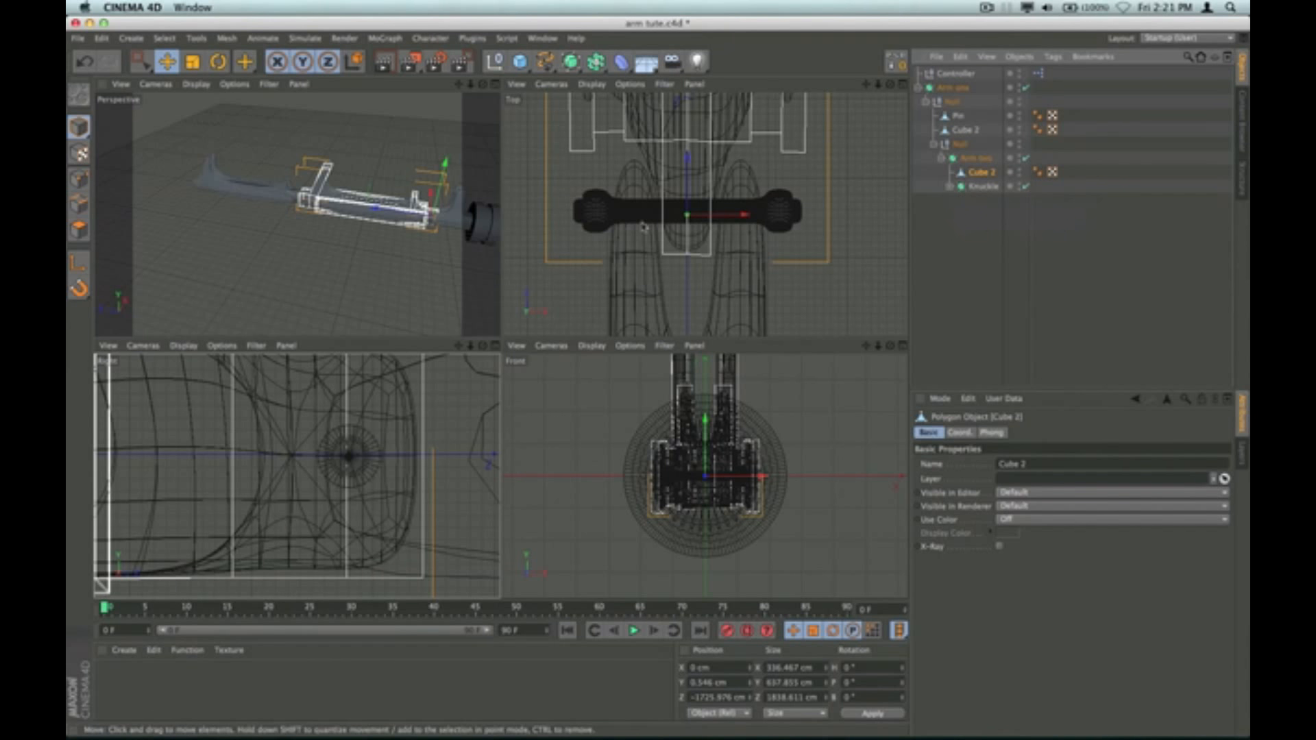
pyautogui.click(954, 89)
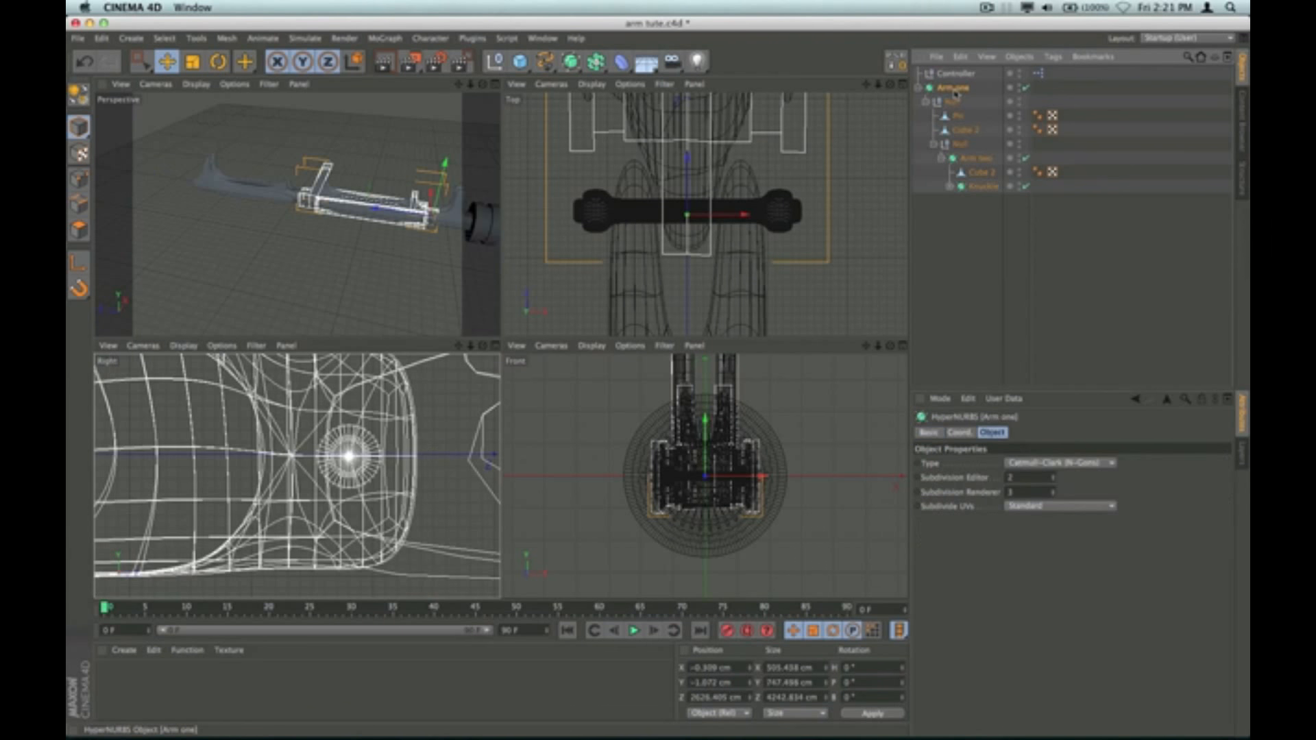
pyautogui.click(972, 158)
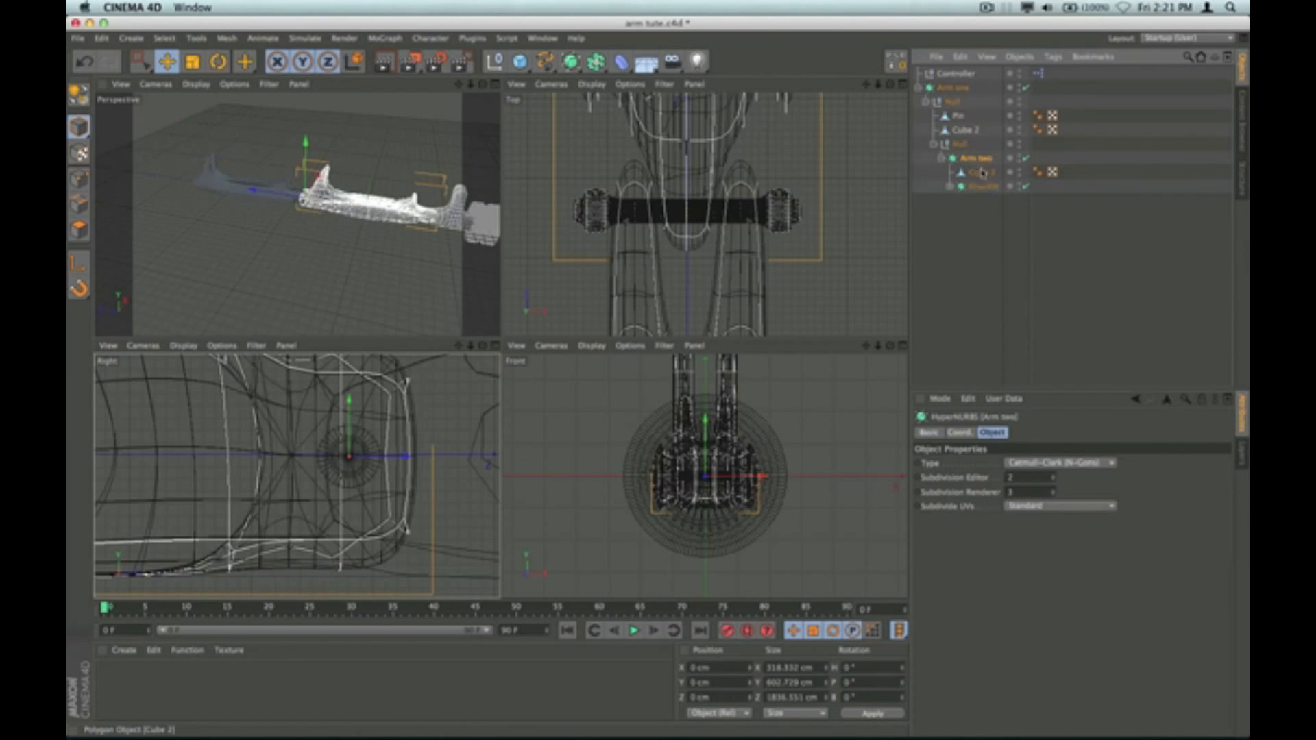
pyautogui.click(987, 8)
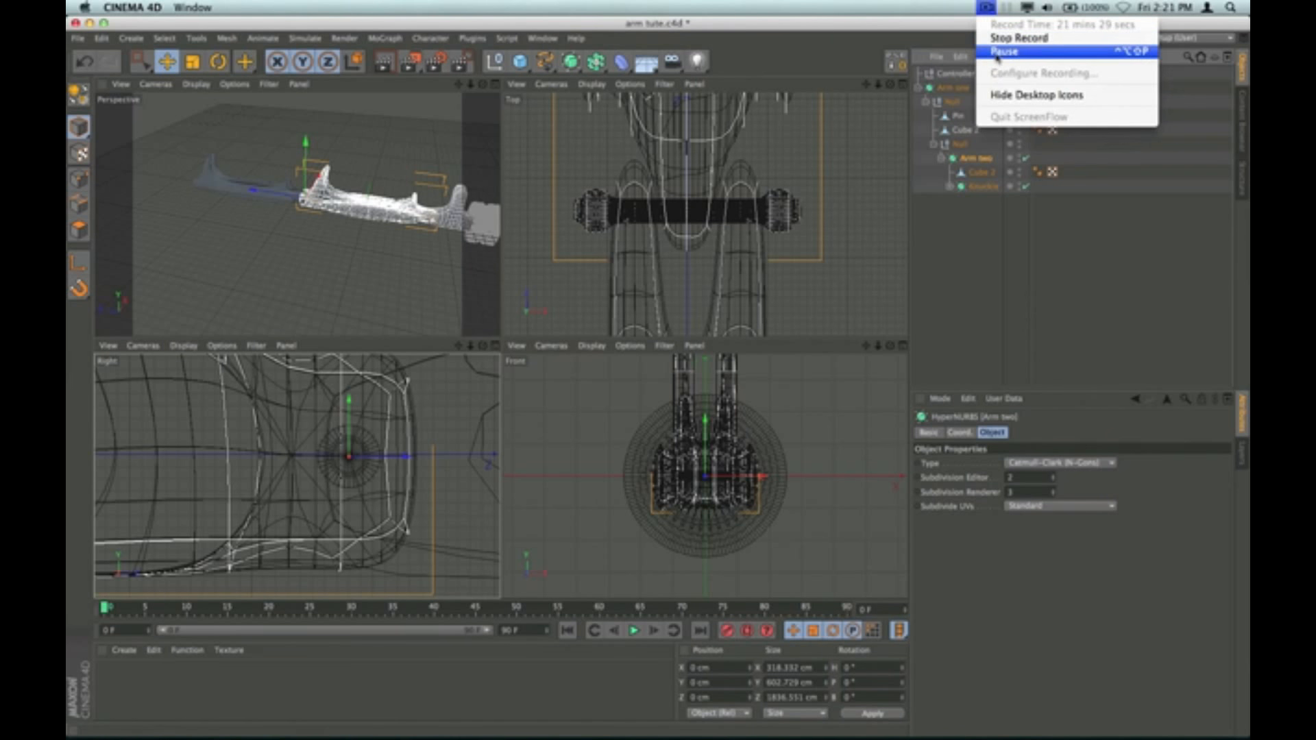
# Step: Test Arm one's joint by rotating it to a pitch of about 10.6°, and undo the rotation
pyautogui.click(997, 52)
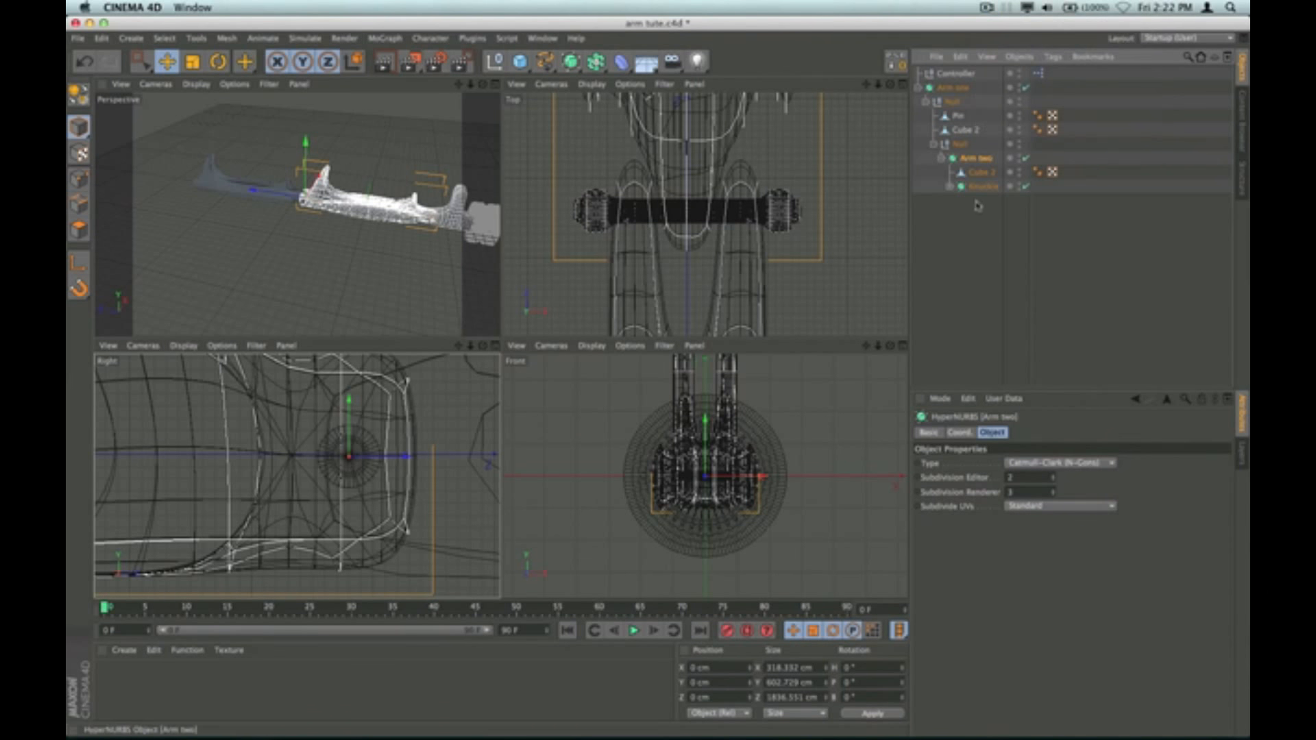
pyautogui.click(976, 187)
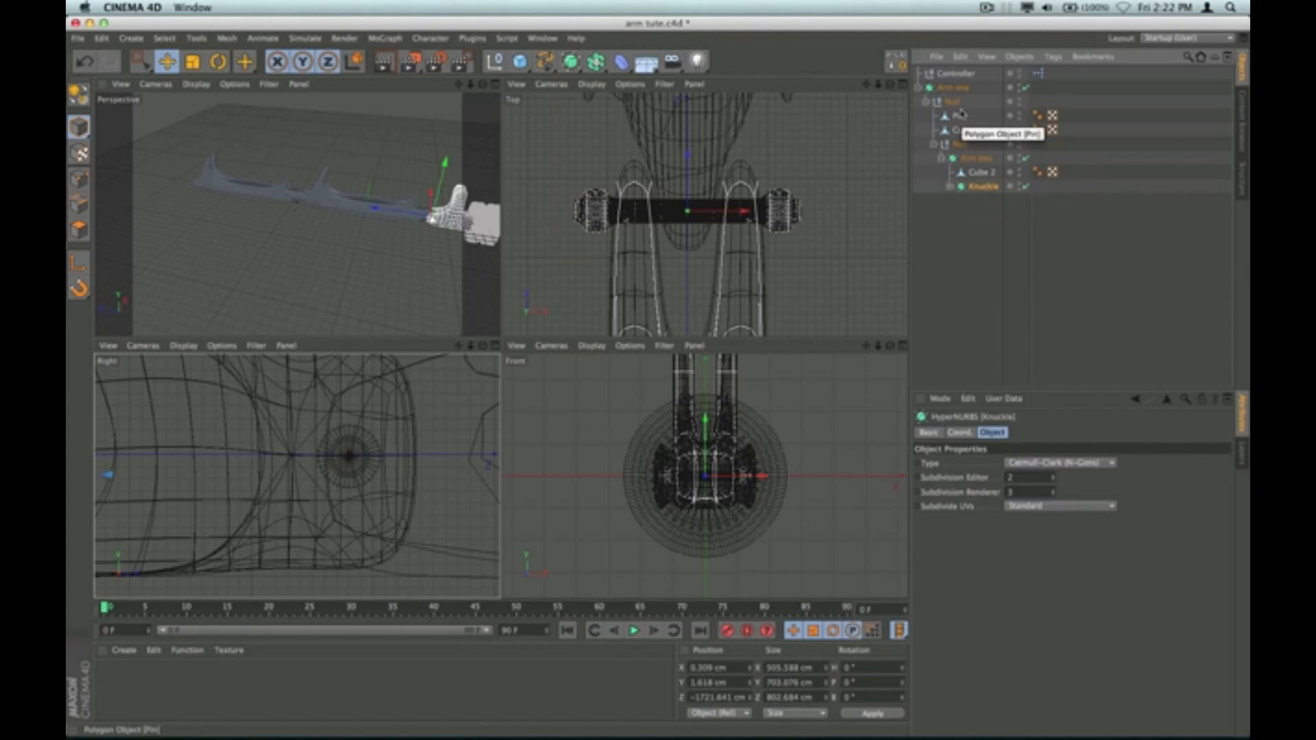
pyautogui.click(953, 88)
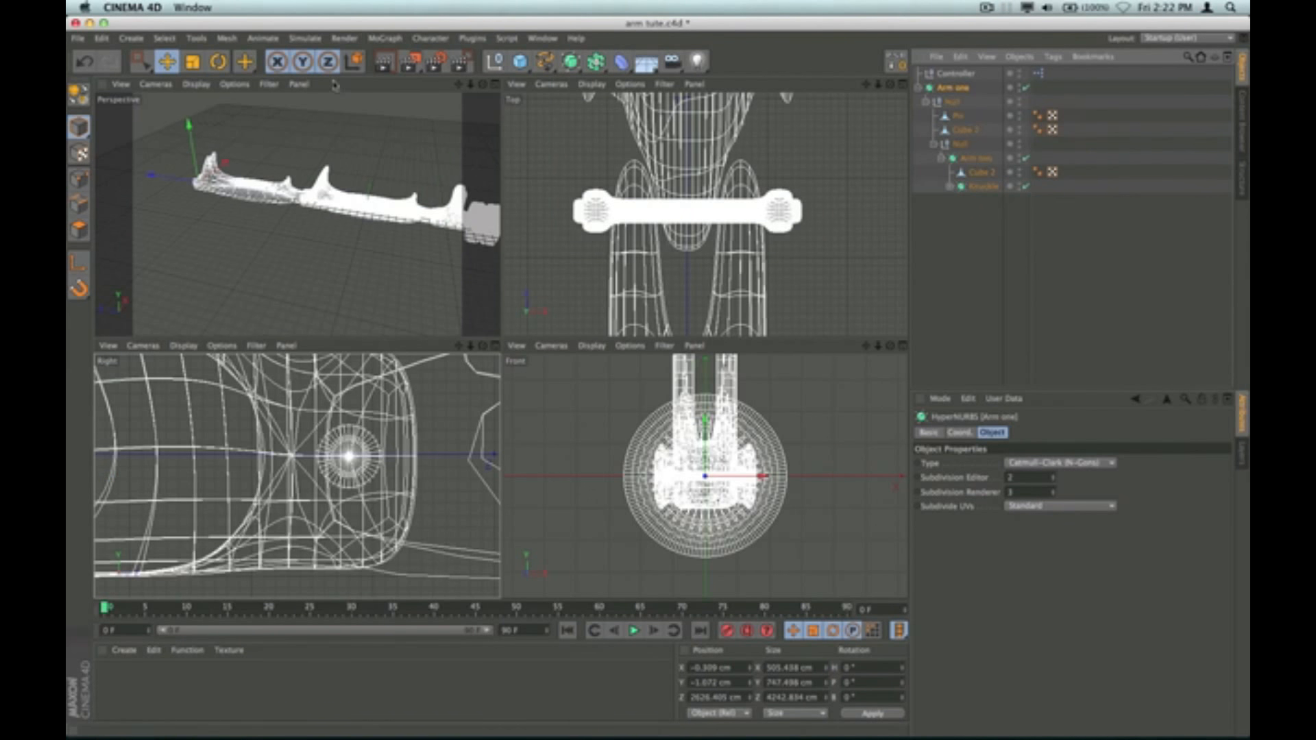
pyautogui.click(218, 61)
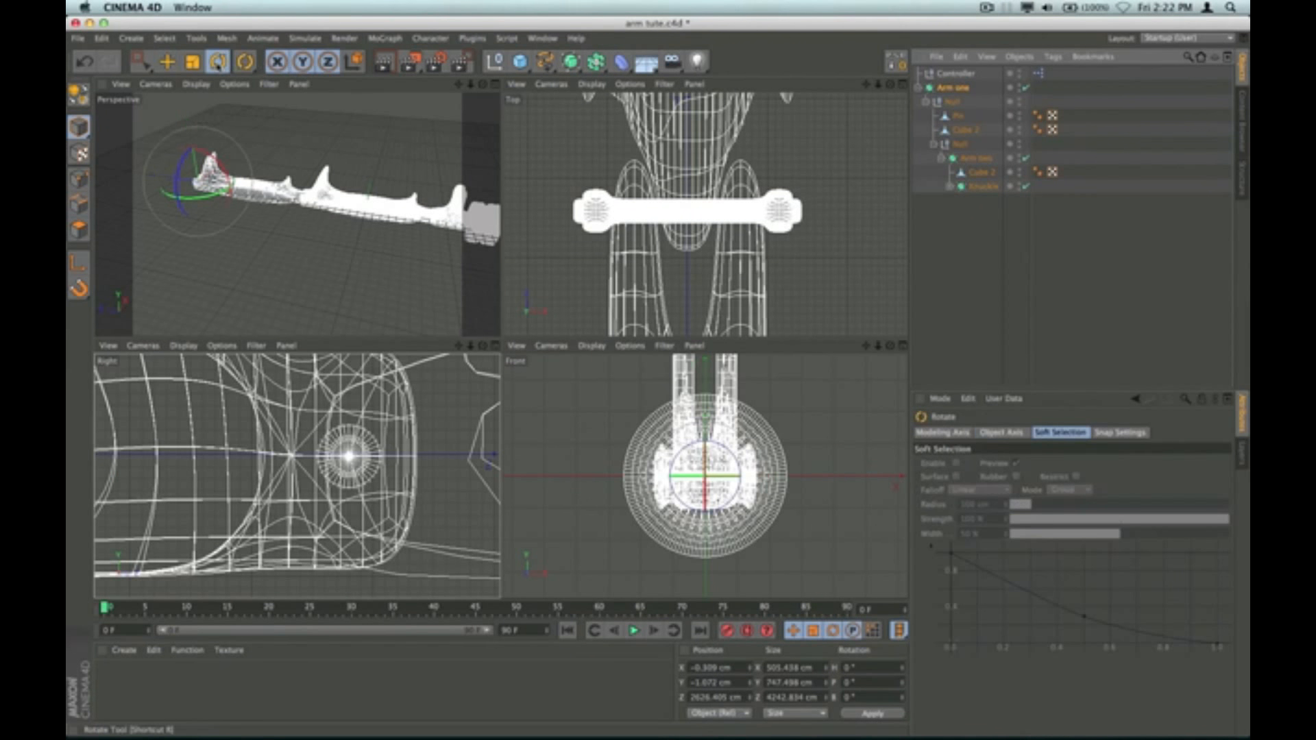
pyautogui.moveTo(196, 168); pyautogui.dragTo(225, 166)
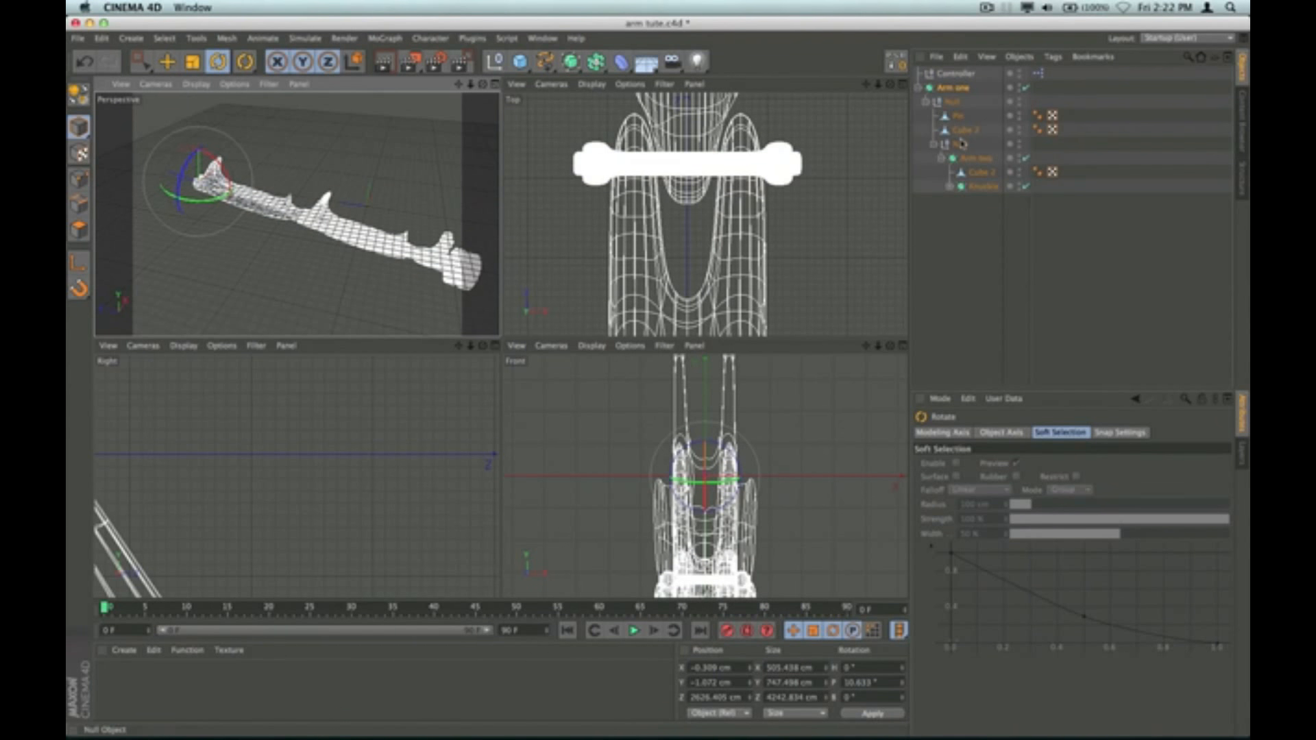
pyautogui.press('super+z')
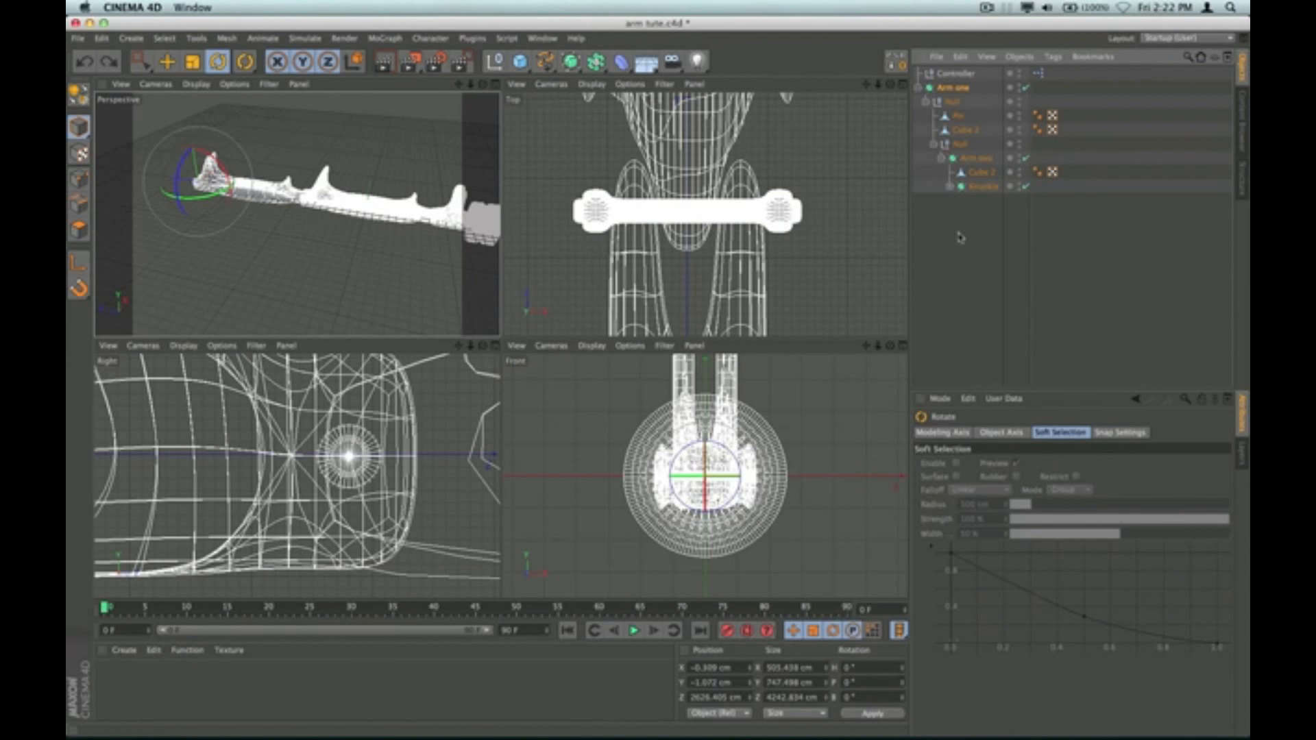
# Step: Rotate Arm two to a pitch of about -6.7° around its pin joint, undoing the trial rotations before and after
pyautogui.click(976, 157)
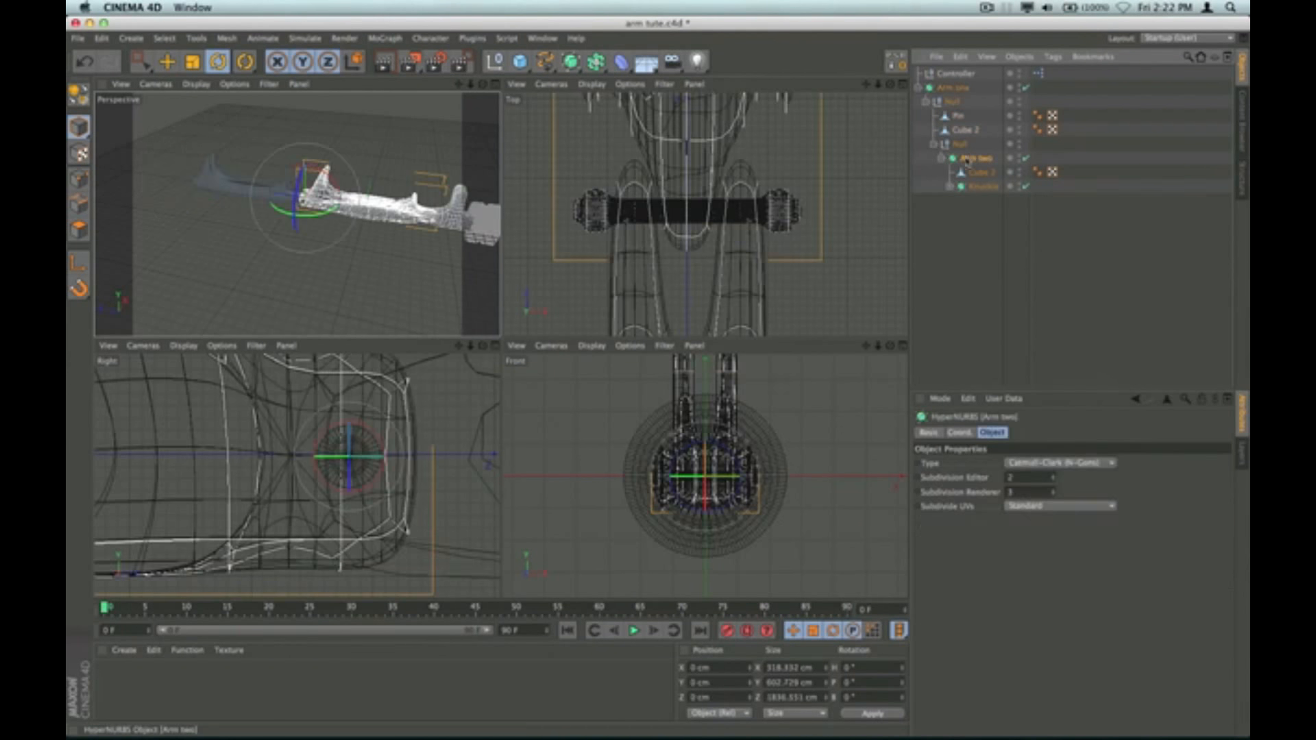
pyautogui.moveTo(317, 172); pyautogui.dragTo(319, 172)
pyautogui.press('super+z')
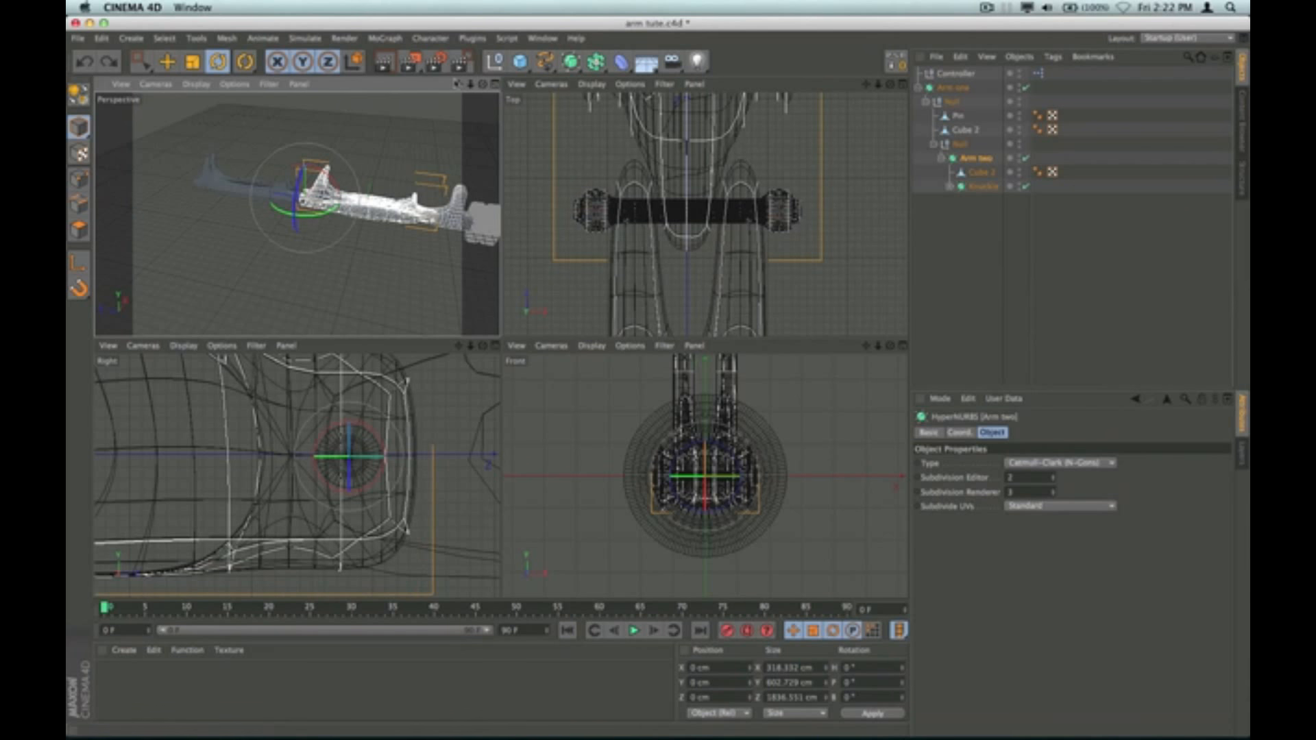
pyautogui.moveTo(483, 84); pyautogui.dragTo(449, 86)
pyautogui.scroll(5, 324, 202)
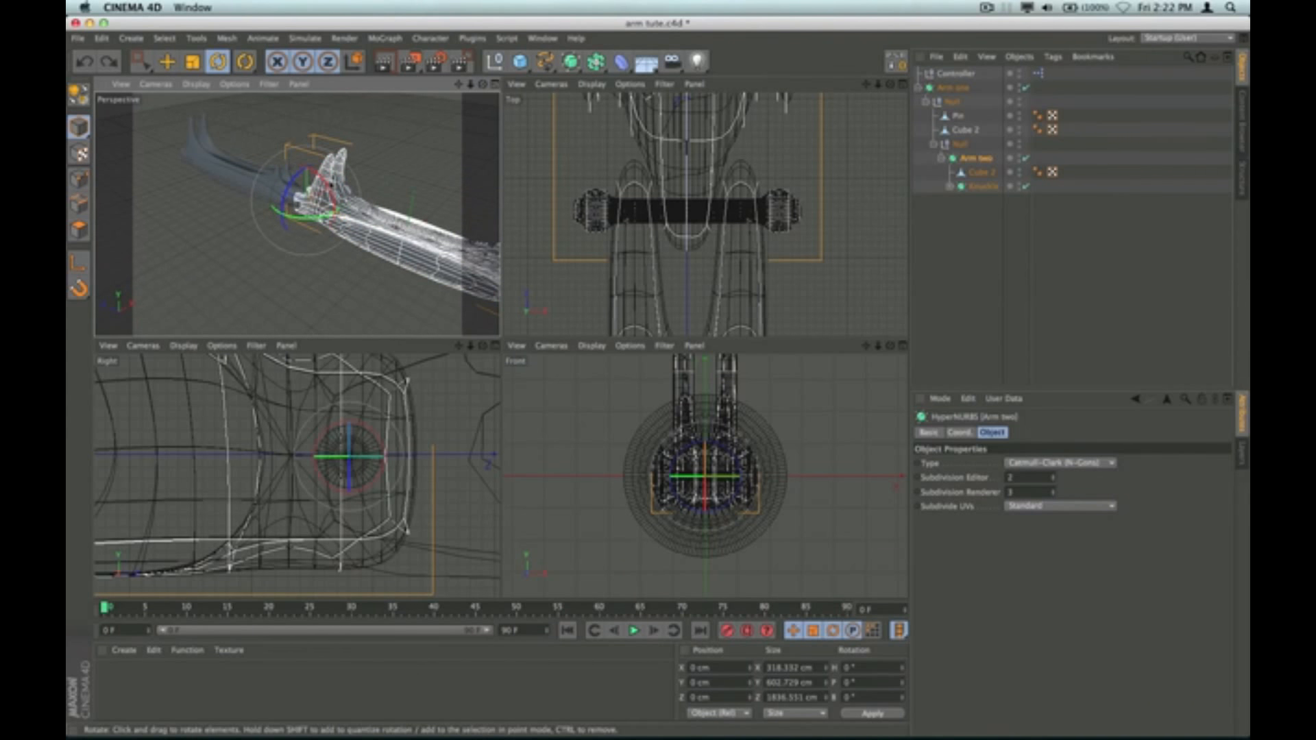
pyautogui.moveTo(331, 197); pyautogui.dragTo(331, 196)
pyautogui.scroll(-5, 329, 198)
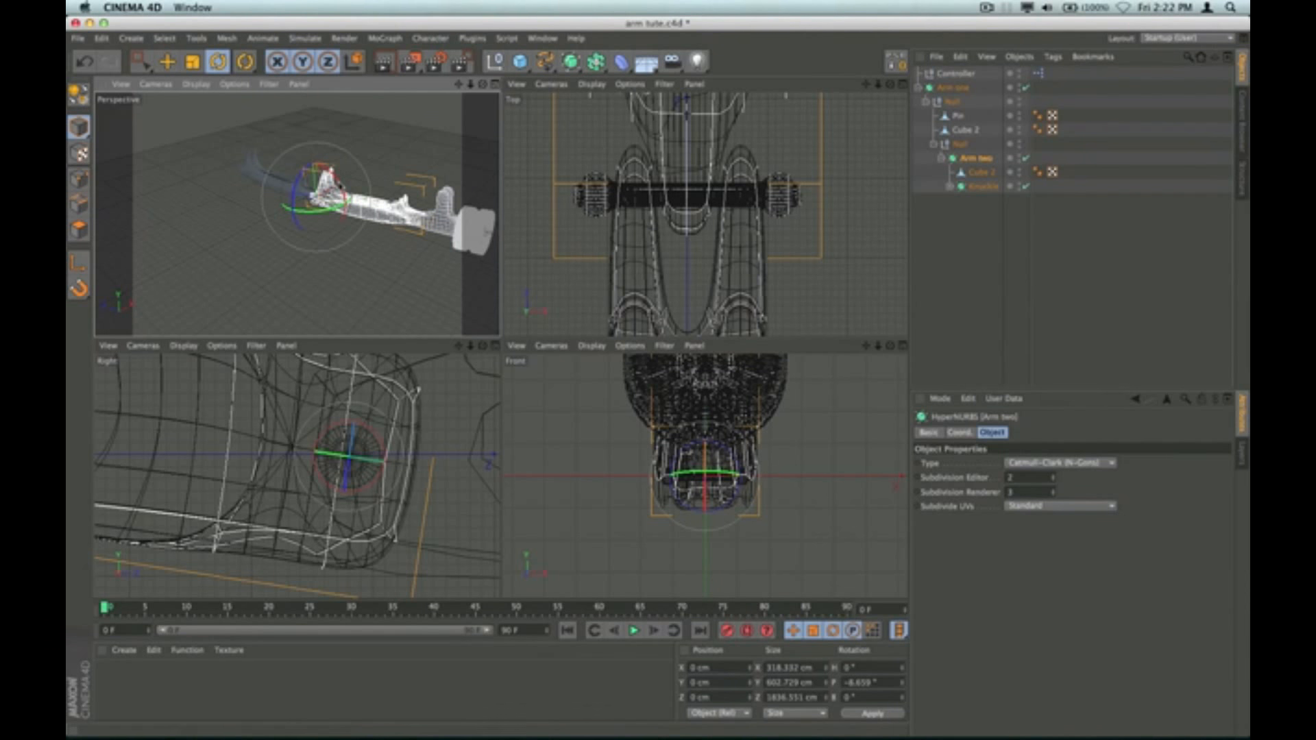
pyautogui.moveTo(341, 194); pyautogui.dragTo(343, 192)
pyautogui.press('super+z')
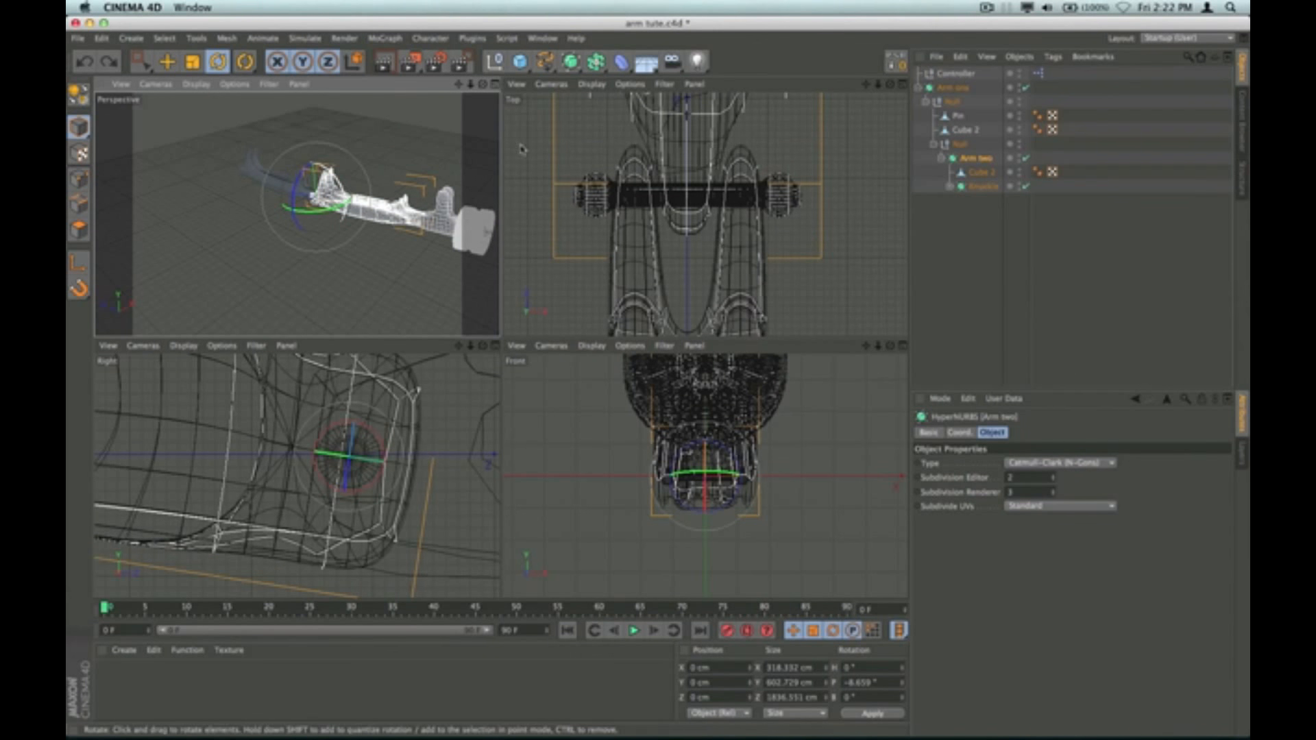
# Step: Rotate Knuckle to a pitch of about 5° around its joint with Arm two
pyautogui.click(968, 185)
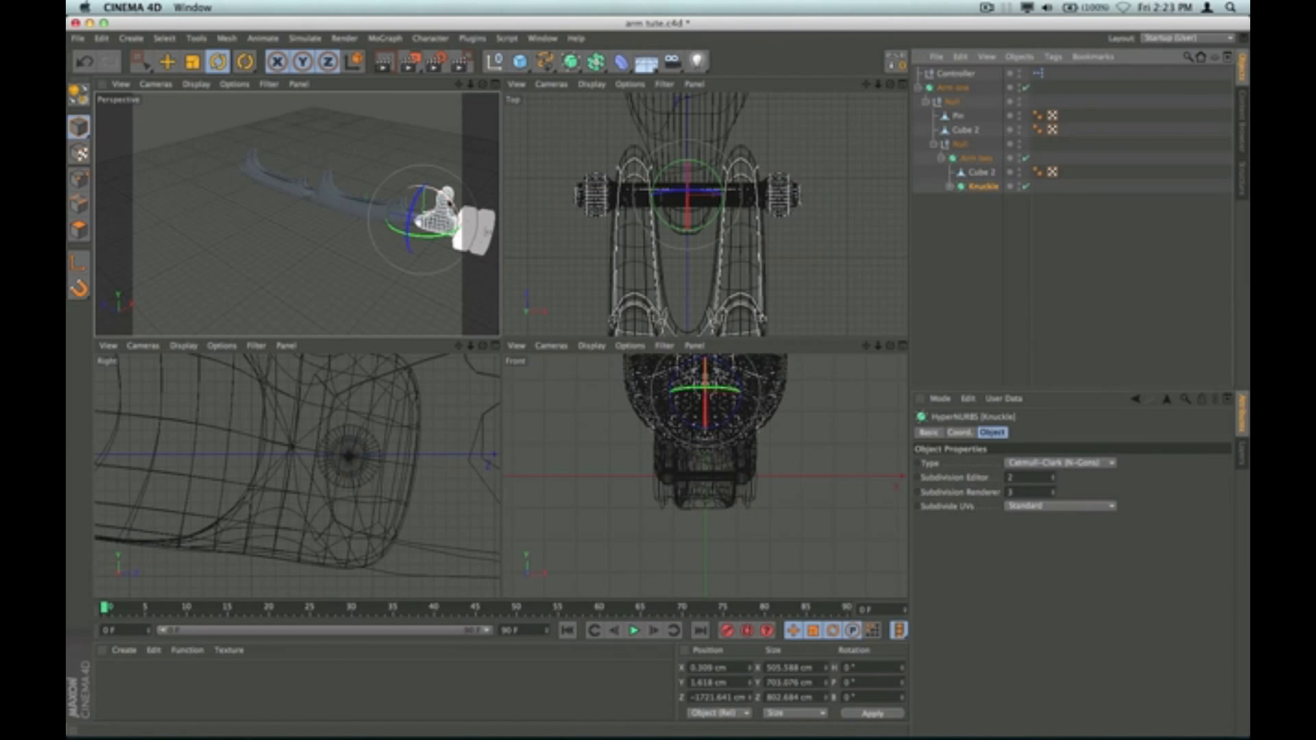
pyautogui.moveTo(448, 201); pyautogui.dragTo(447, 204)
pyautogui.moveTo(458, 83); pyautogui.dragTo(387, 95)
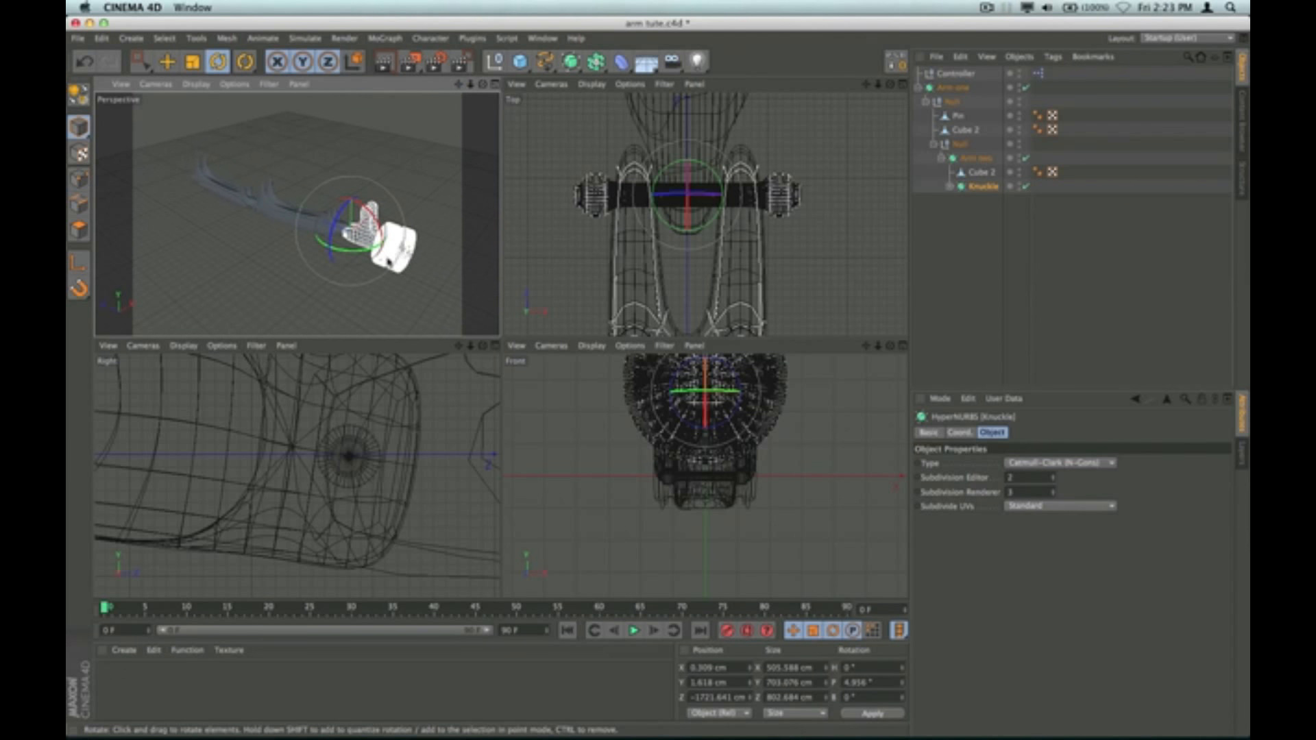
pyautogui.scroll(5, 360, 212)
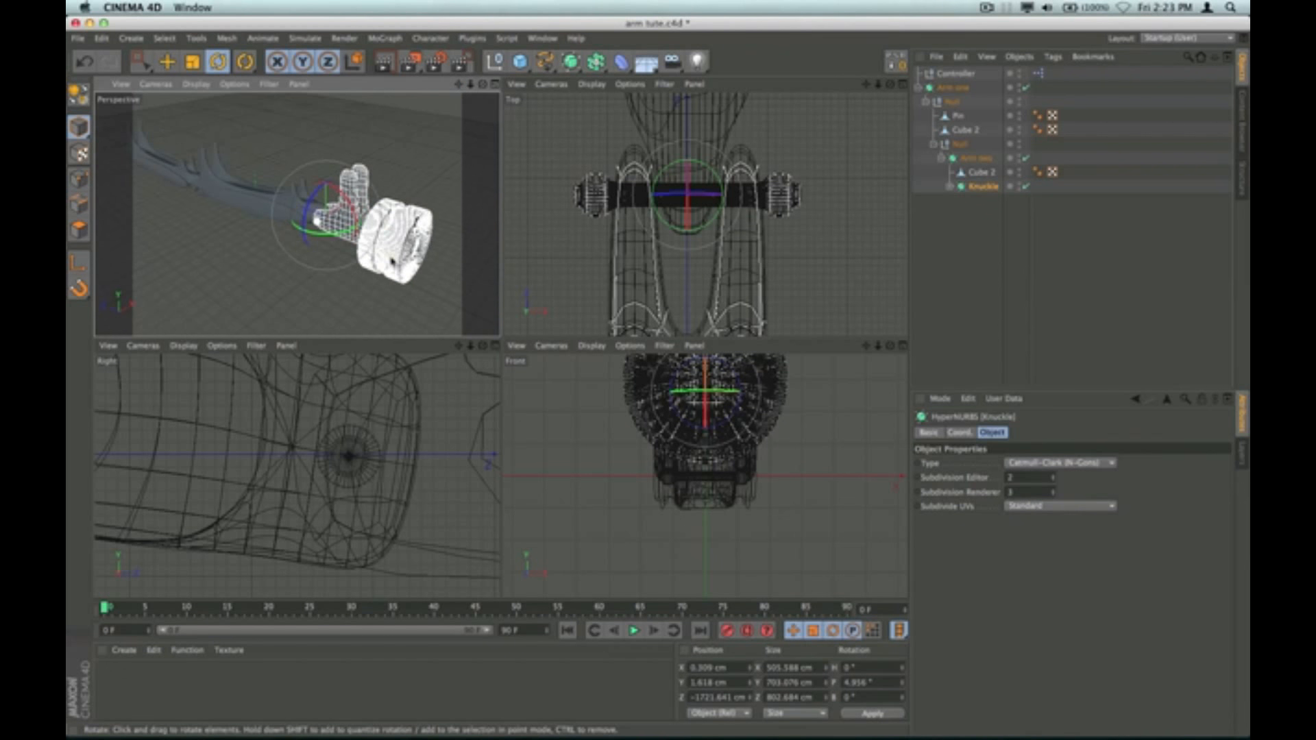
pyautogui.scroll(2, 360, 213)
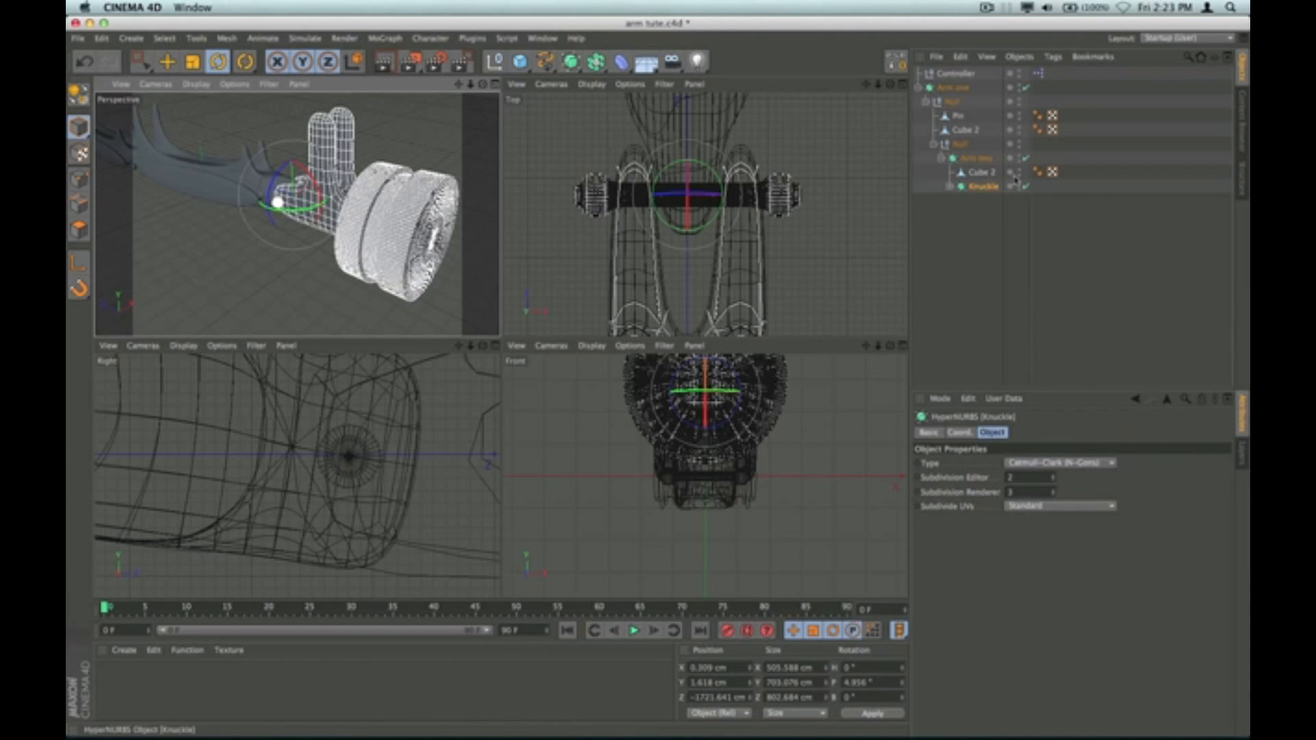
# Step: Expand Knuckle and the group nested inside it down to the individual parts
pyautogui.click(951, 187)
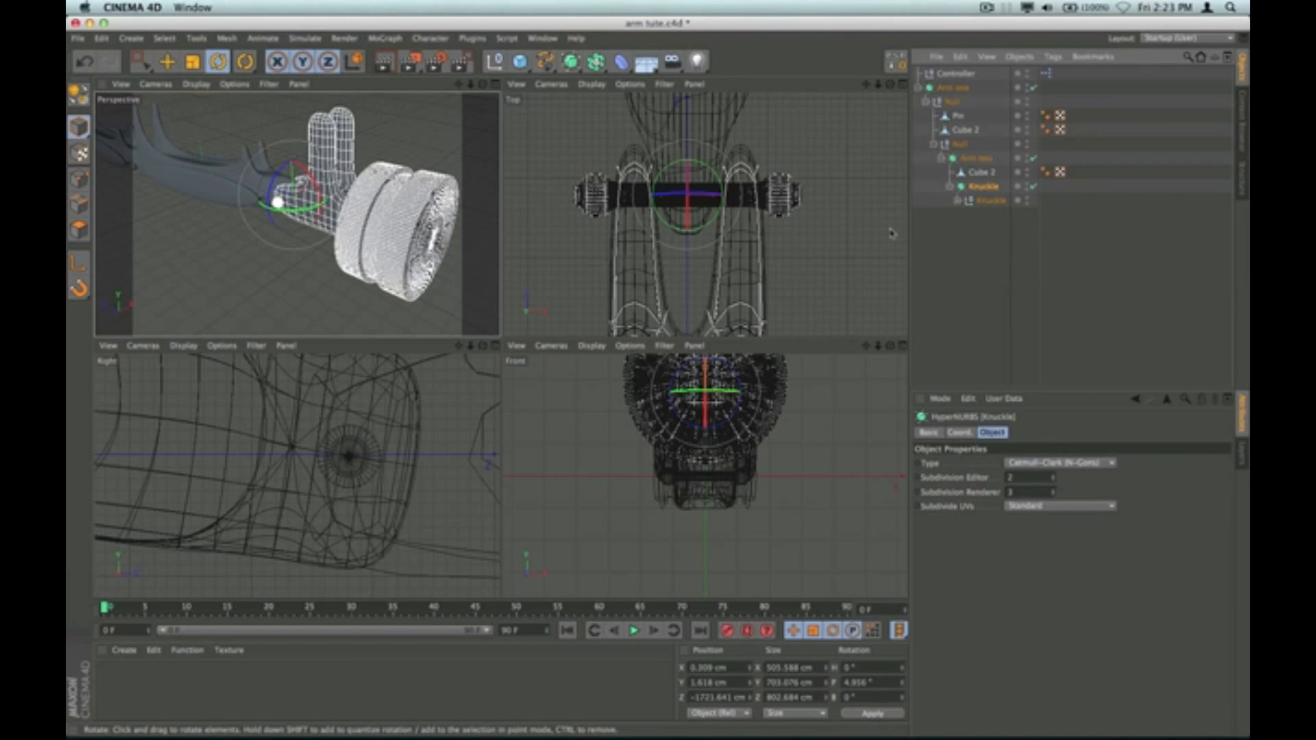
pyautogui.click(227, 39)
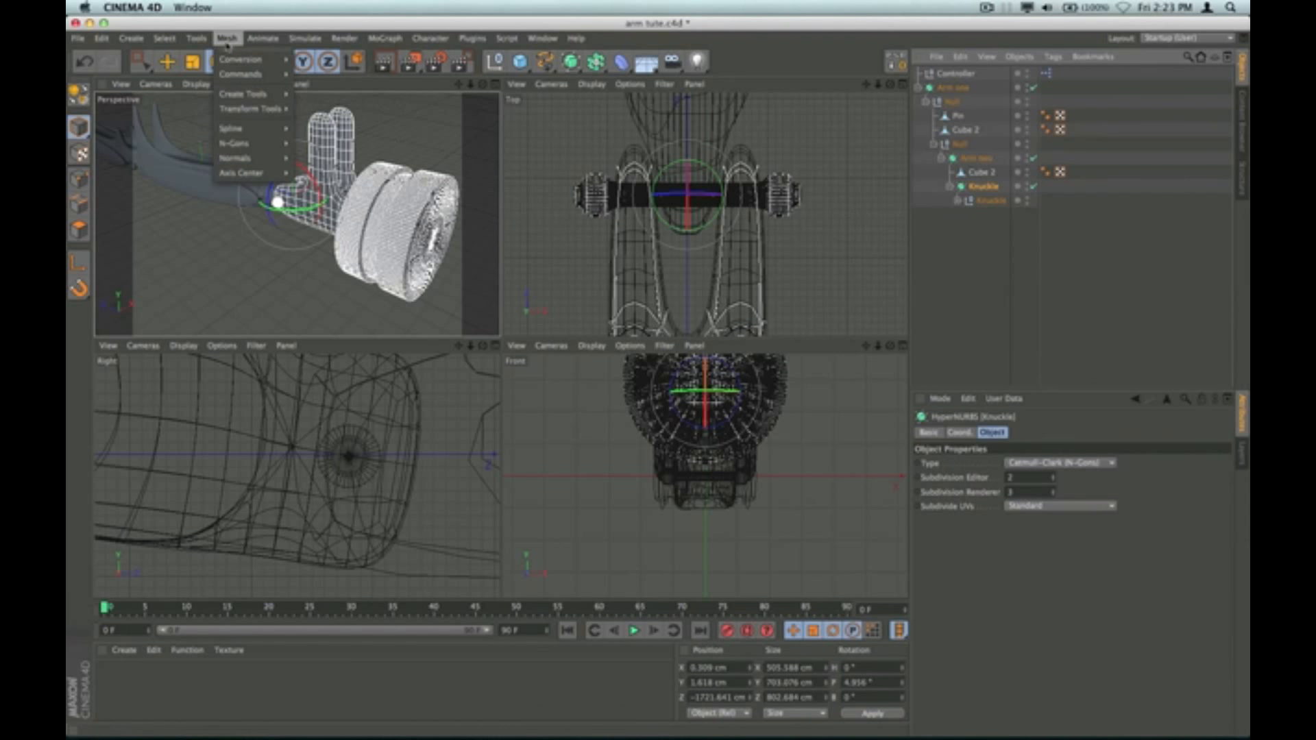
pyautogui.moveTo(233, 78)
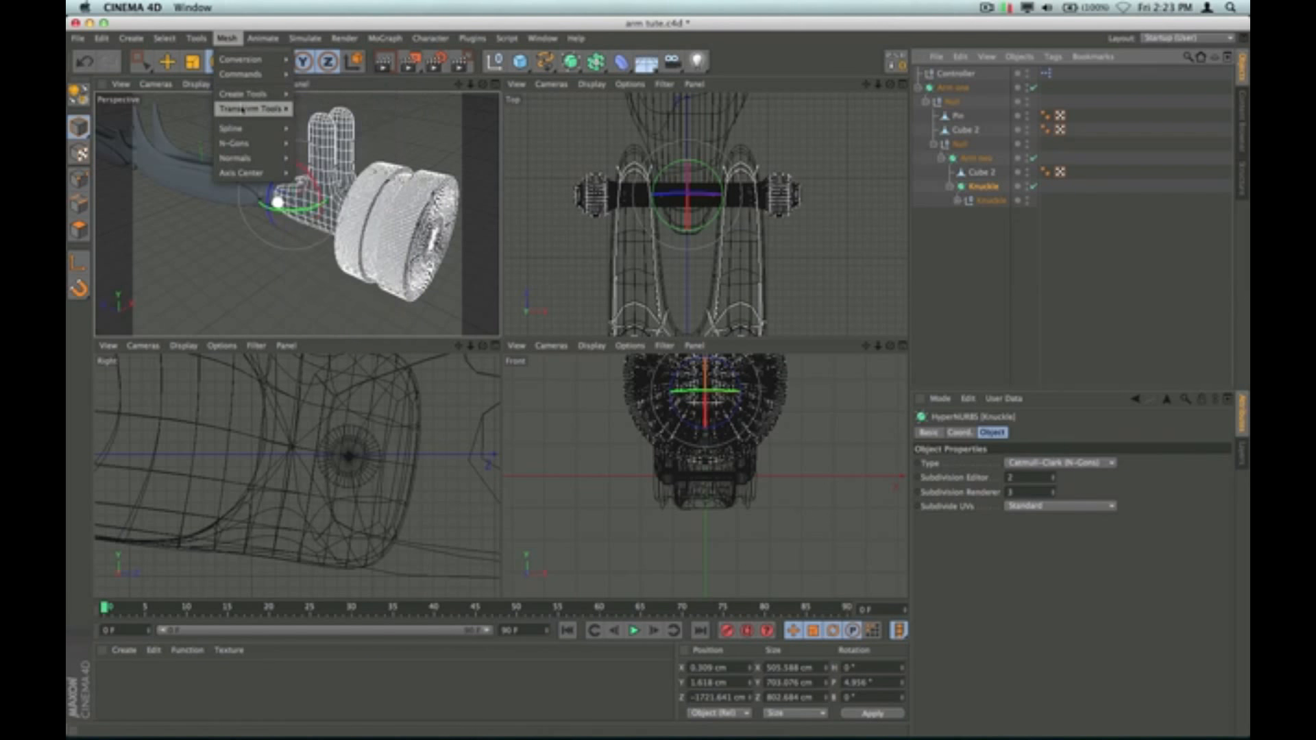
pyautogui.click(958, 204)
pyautogui.click(958, 202)
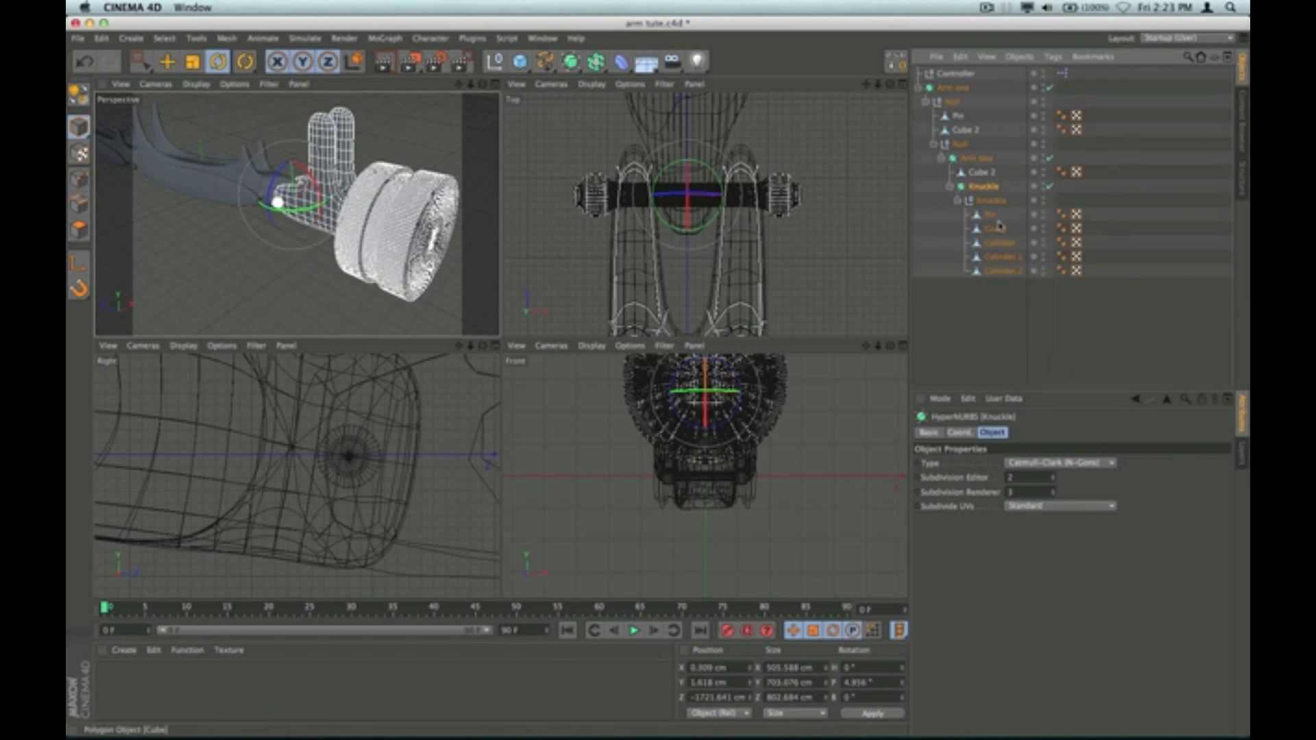
# Step: Optimize the mesh of Cylinder.2, the outermost disc of the knuckle
pyautogui.click(998, 256)
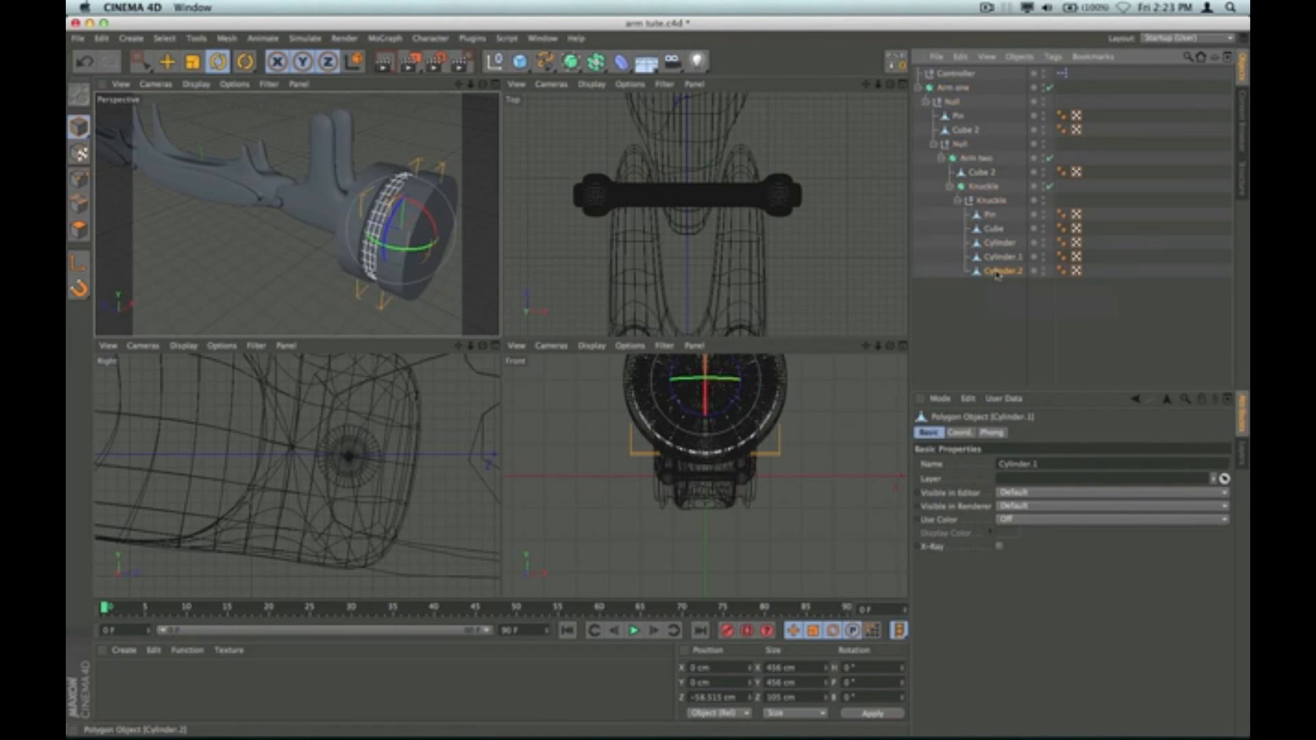
pyautogui.click(998, 272)
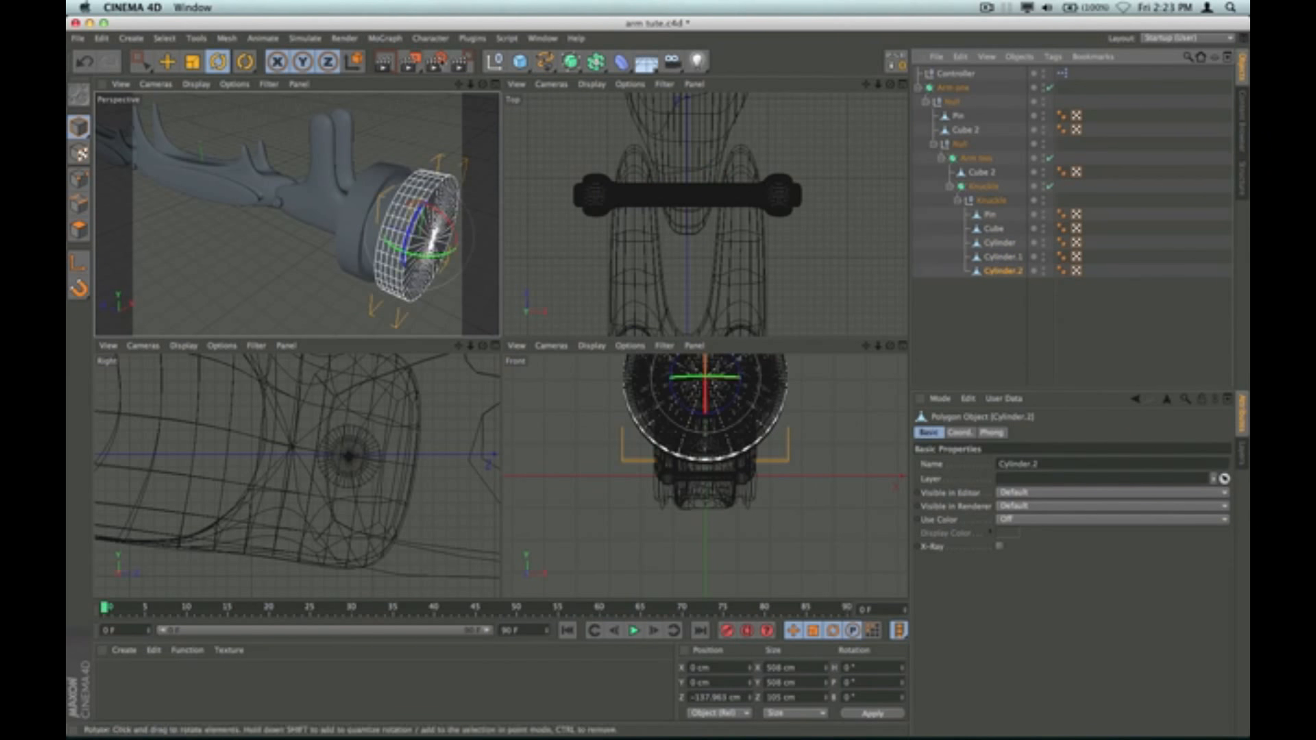
pyautogui.click(230, 39)
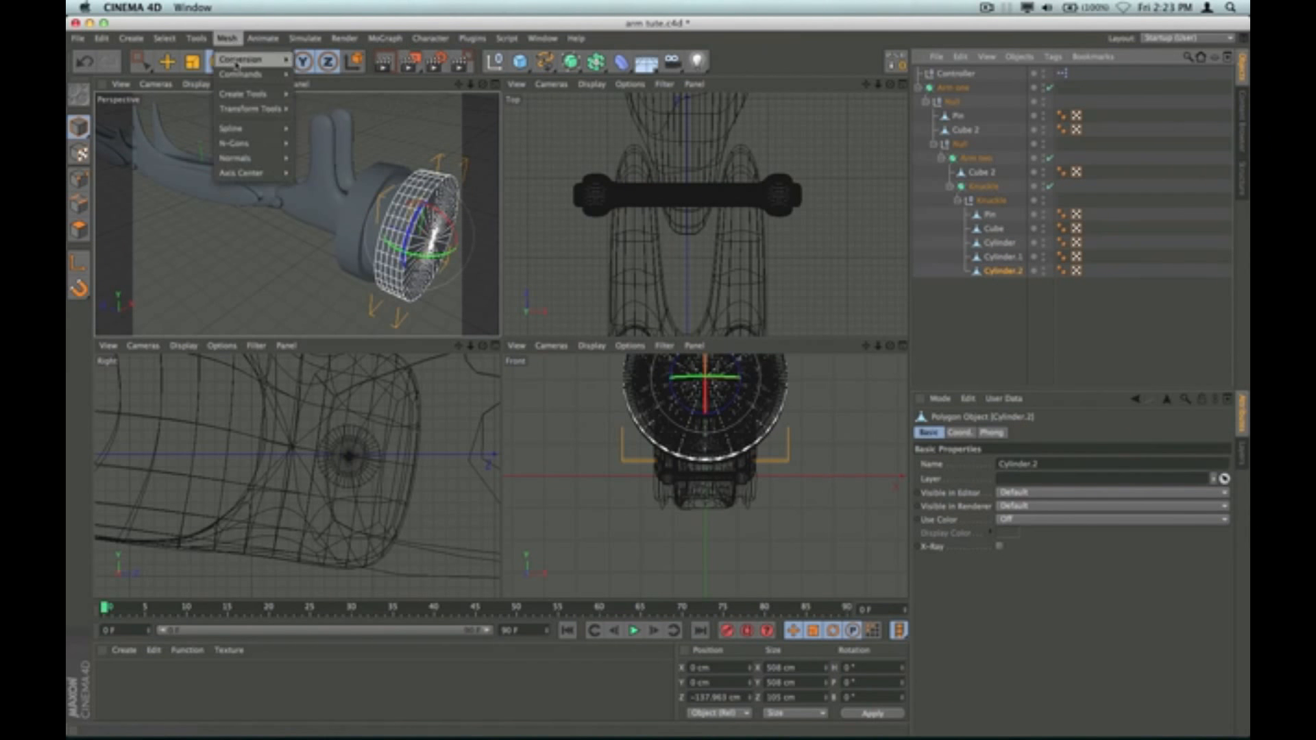
pyautogui.moveTo(238, 110)
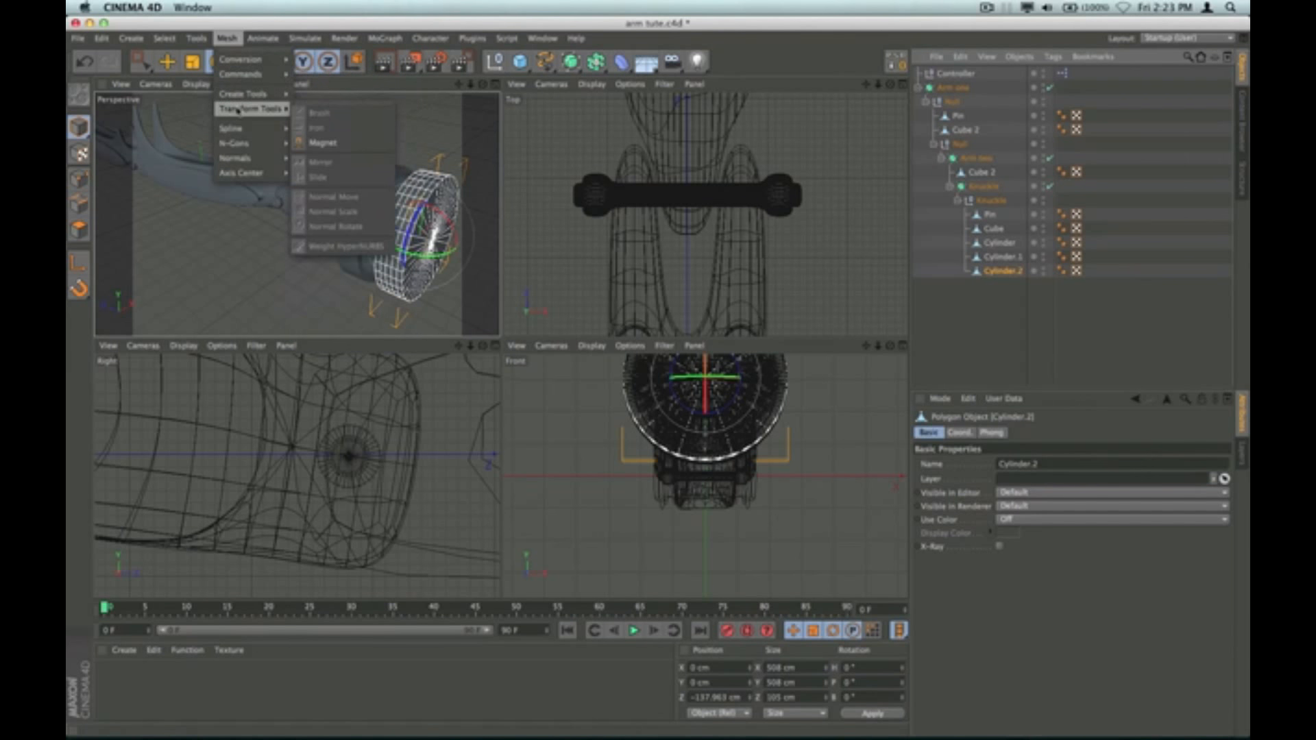
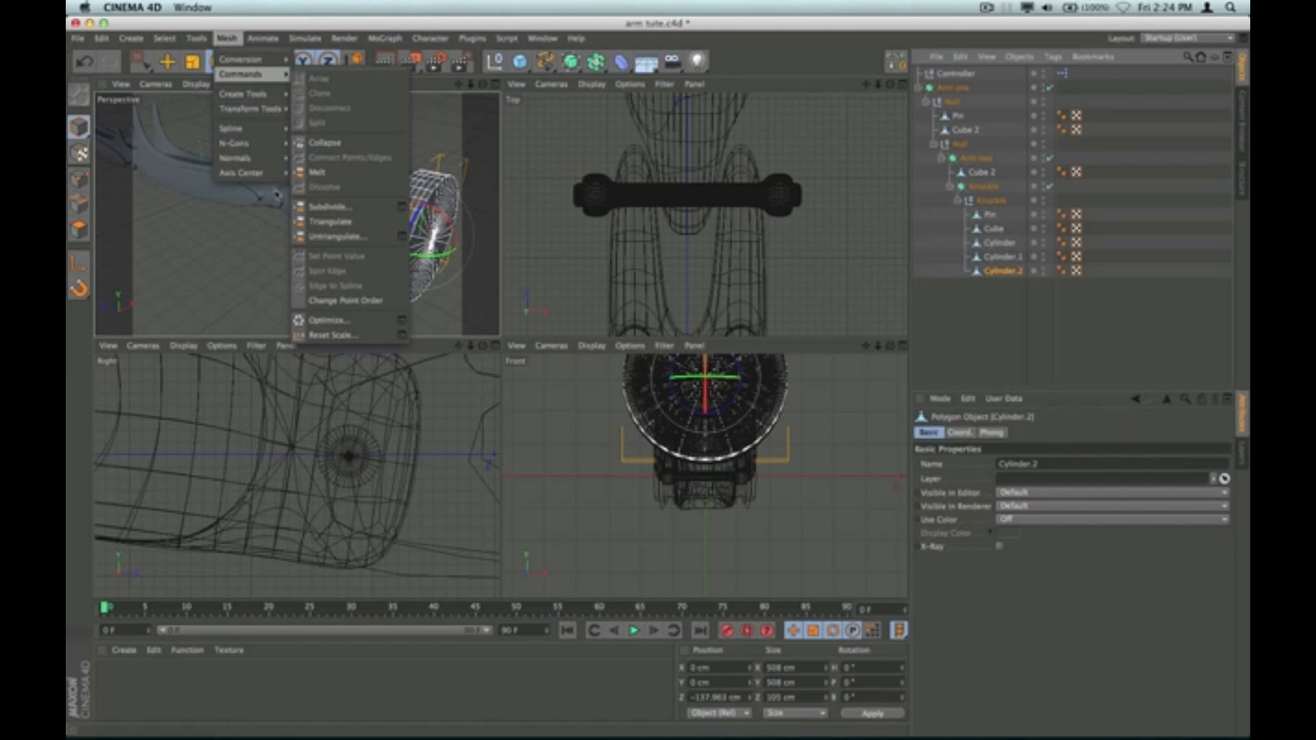
pyautogui.moveTo(236, 76)
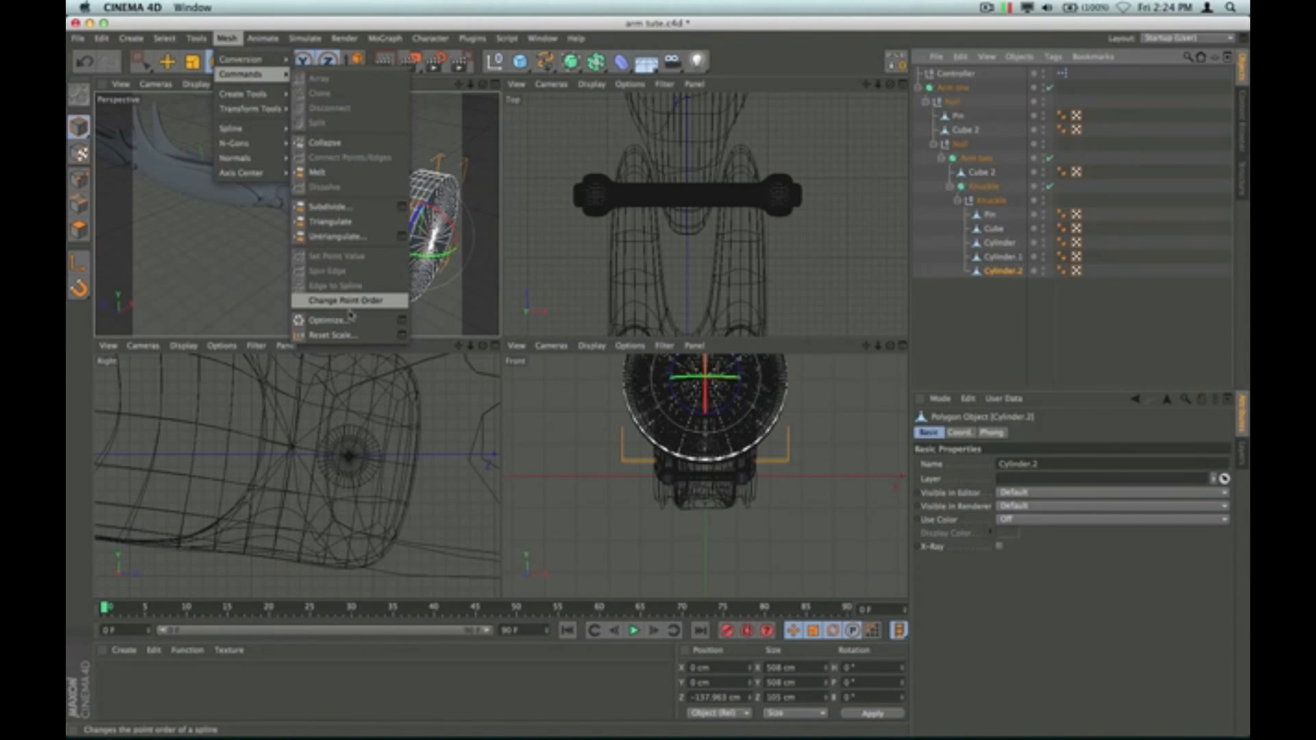
pyautogui.click(326, 321)
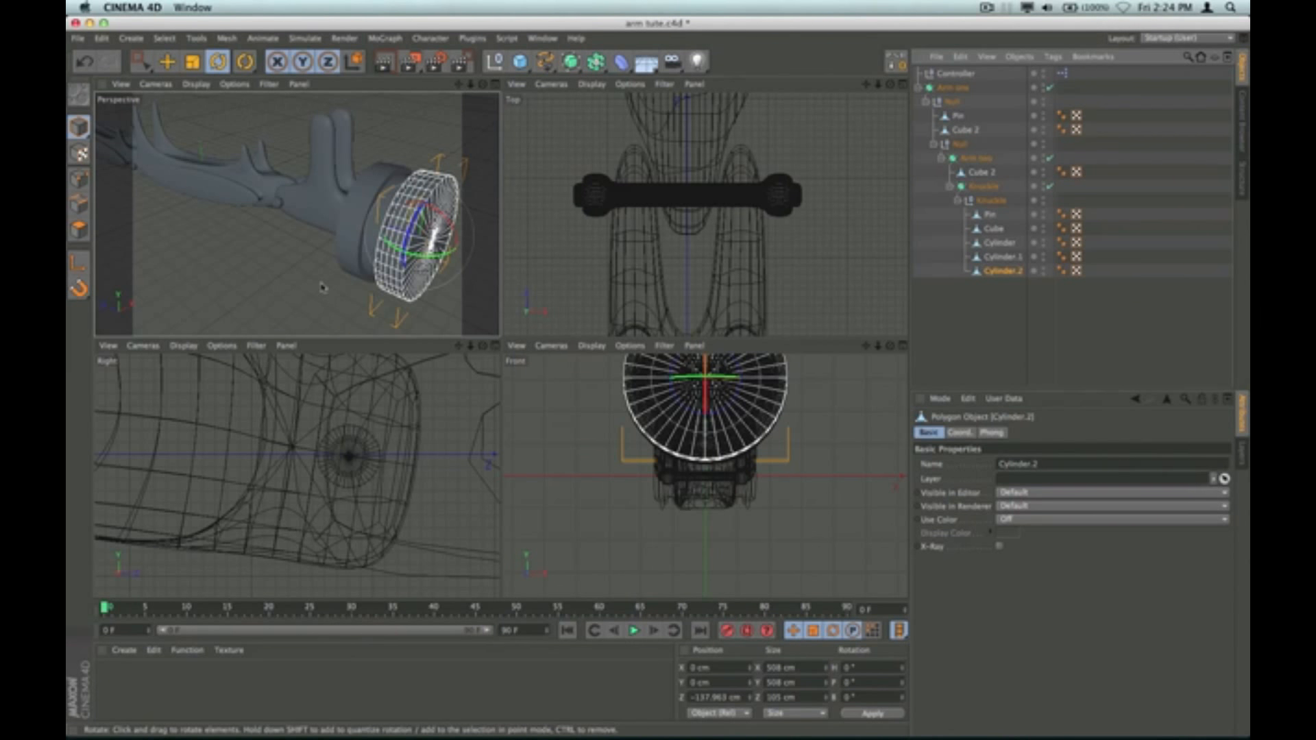
pyautogui.scroll(-3, 409, 259)
pyautogui.scroll(5, 409, 260)
pyautogui.scroll(3, 409, 260)
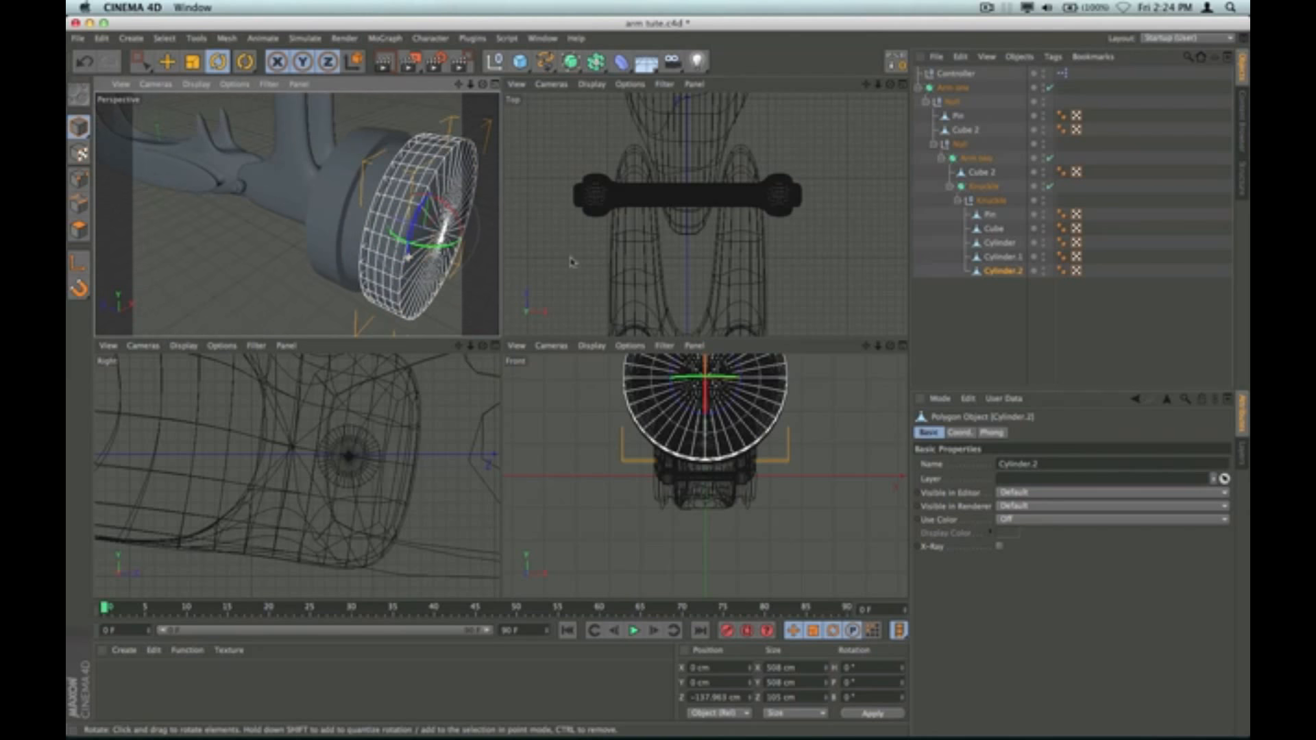
# Step: Optimize the mesh of Cylinder.1, the middle disc of the knuckle
pyautogui.click(1001, 257)
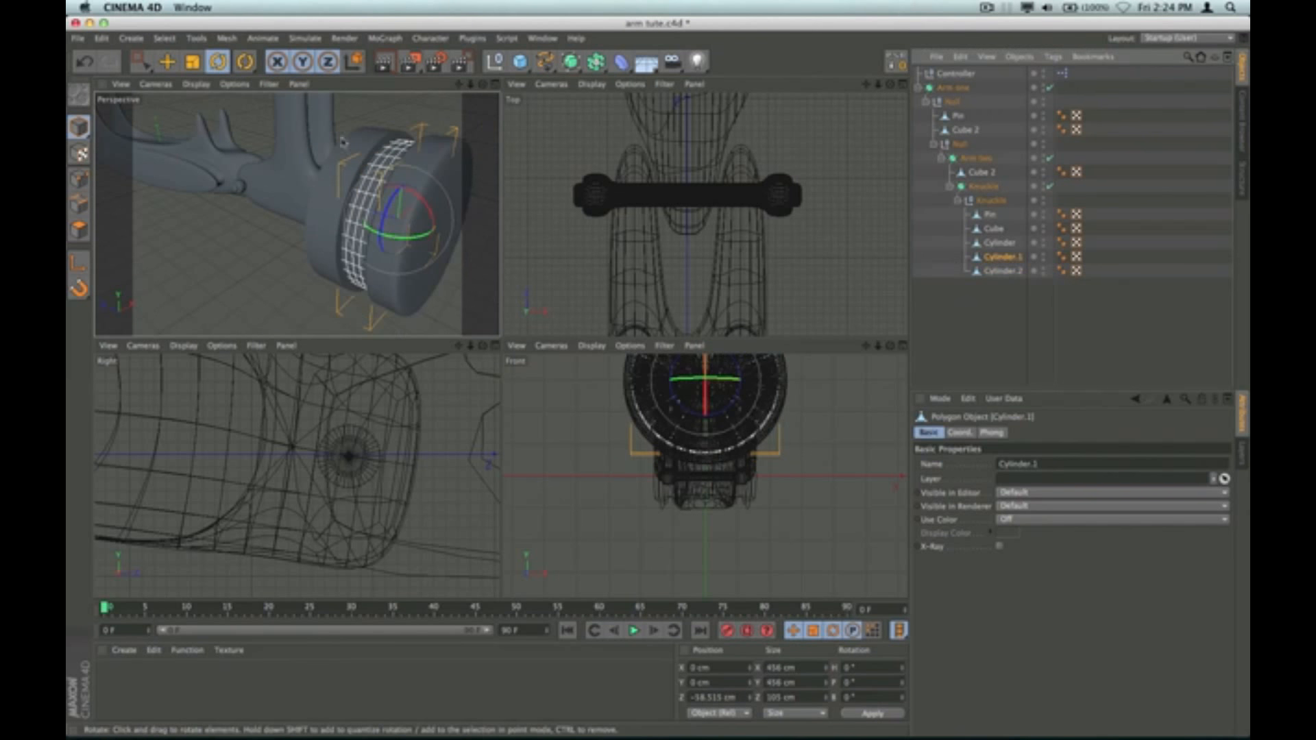
pyautogui.click(229, 40)
pyautogui.moveTo(238, 75)
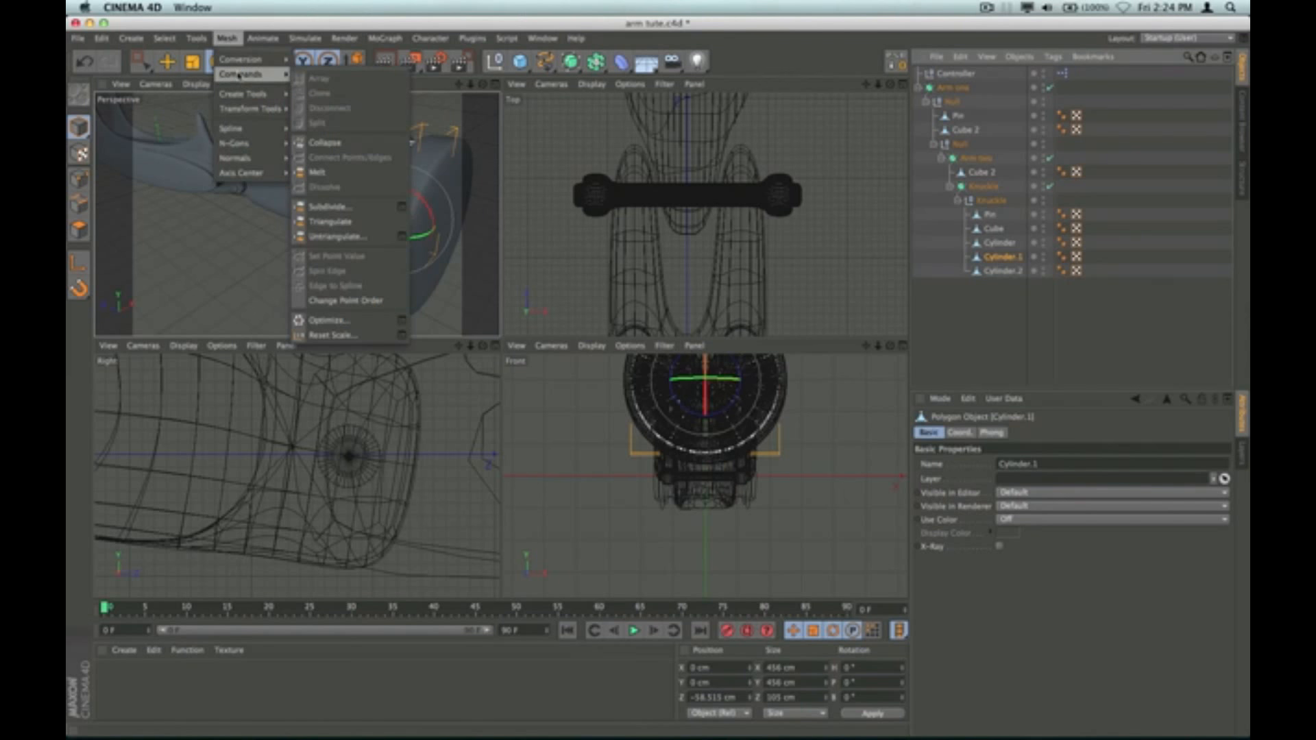
pyautogui.click(333, 321)
pyautogui.press('r')
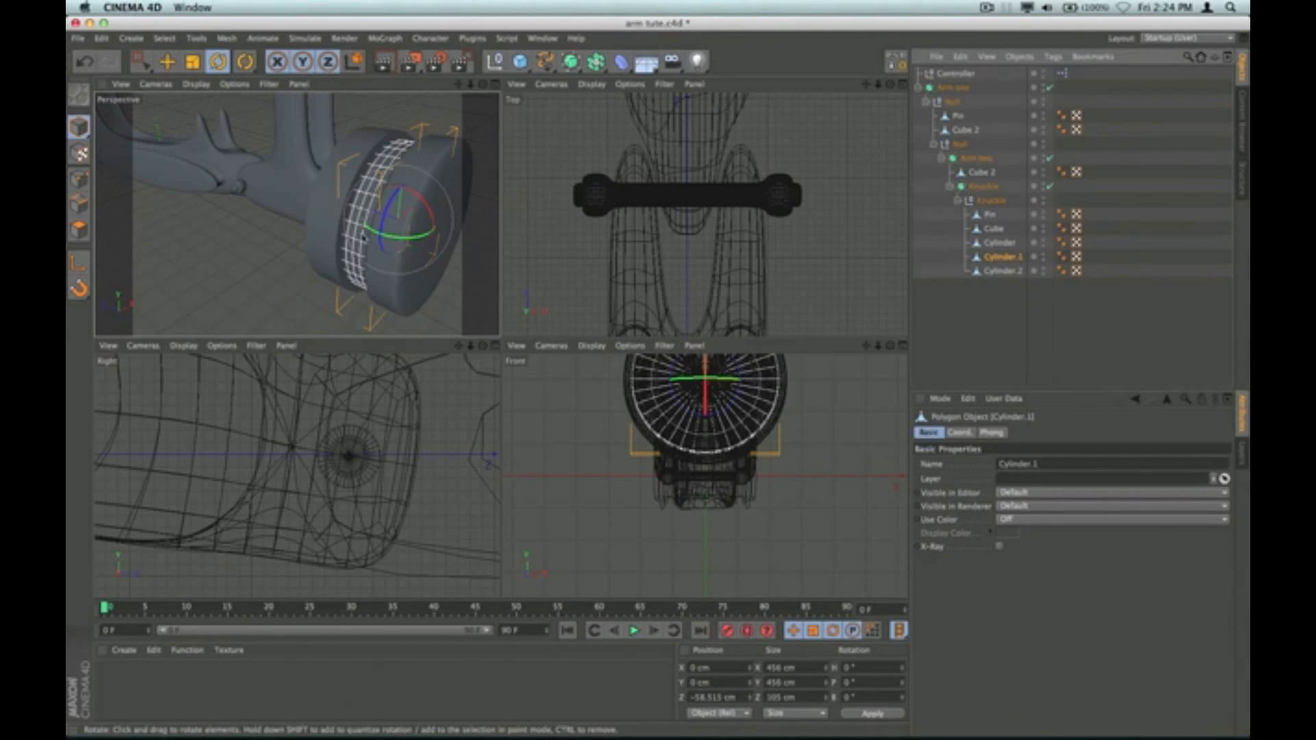
# Step: Optimize the mesh of Cylinder, the knuckle disc nearest the arm
pyautogui.click(999, 244)
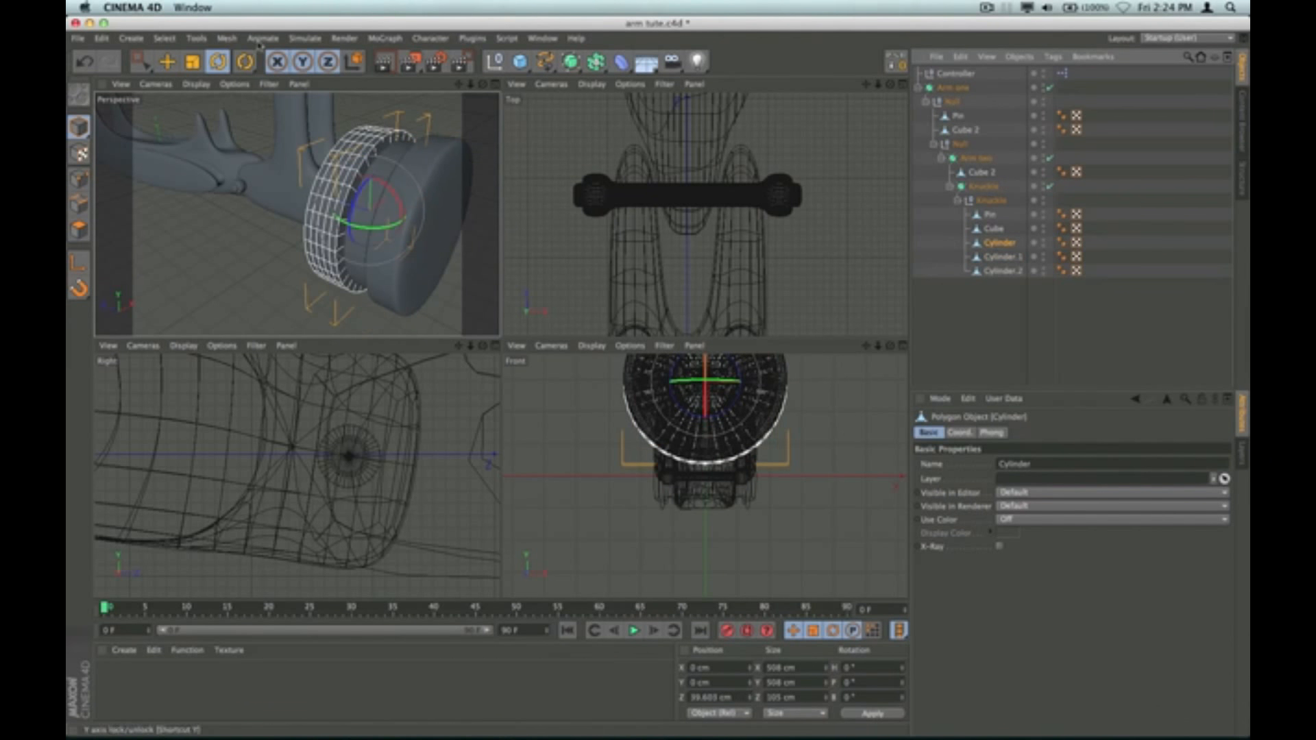
pyautogui.click(224, 39)
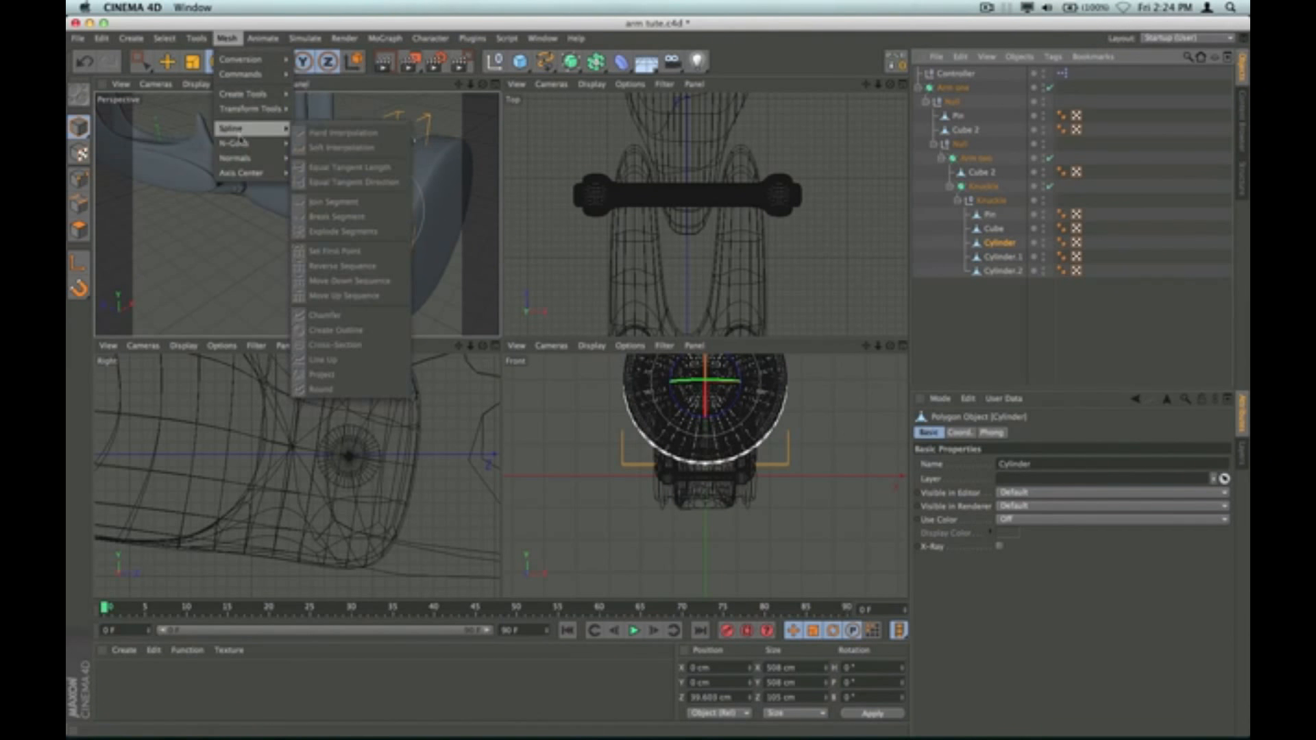
pyautogui.moveTo(241, 159)
pyautogui.moveTo(243, 81)
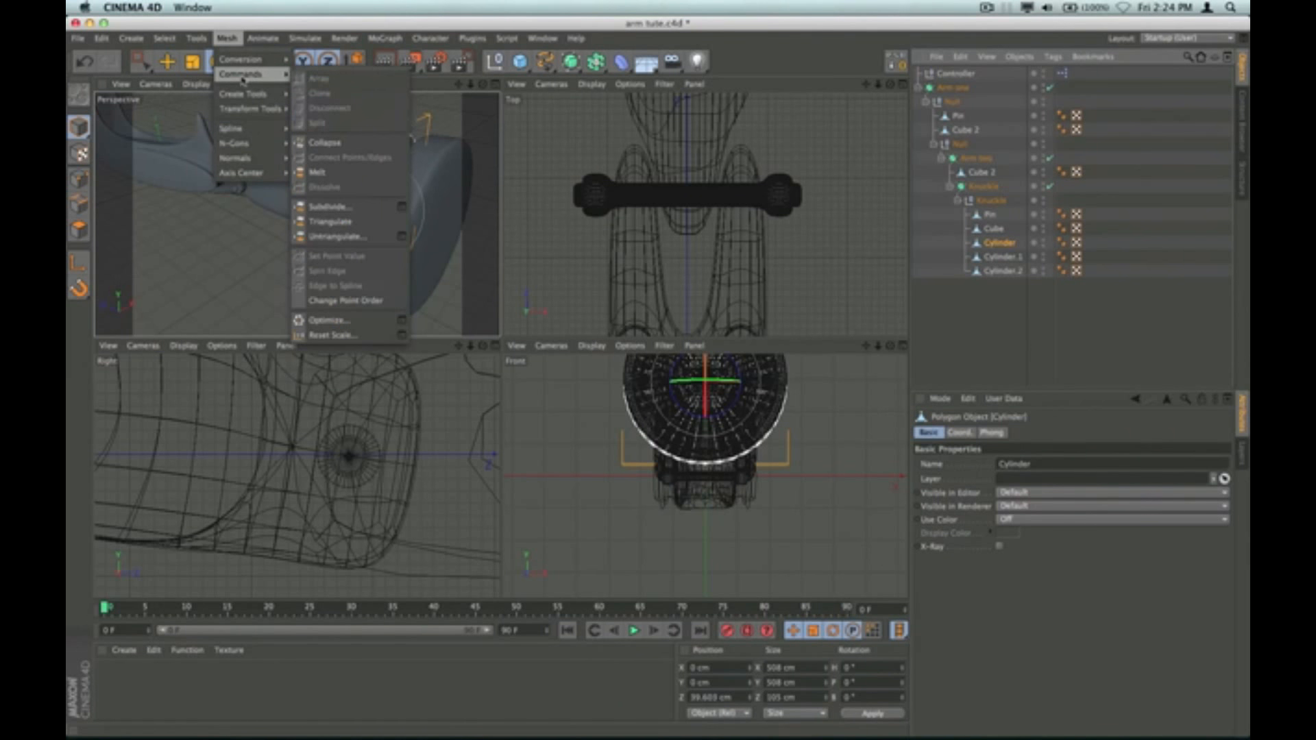
pyautogui.click(335, 321)
pyautogui.press('r')
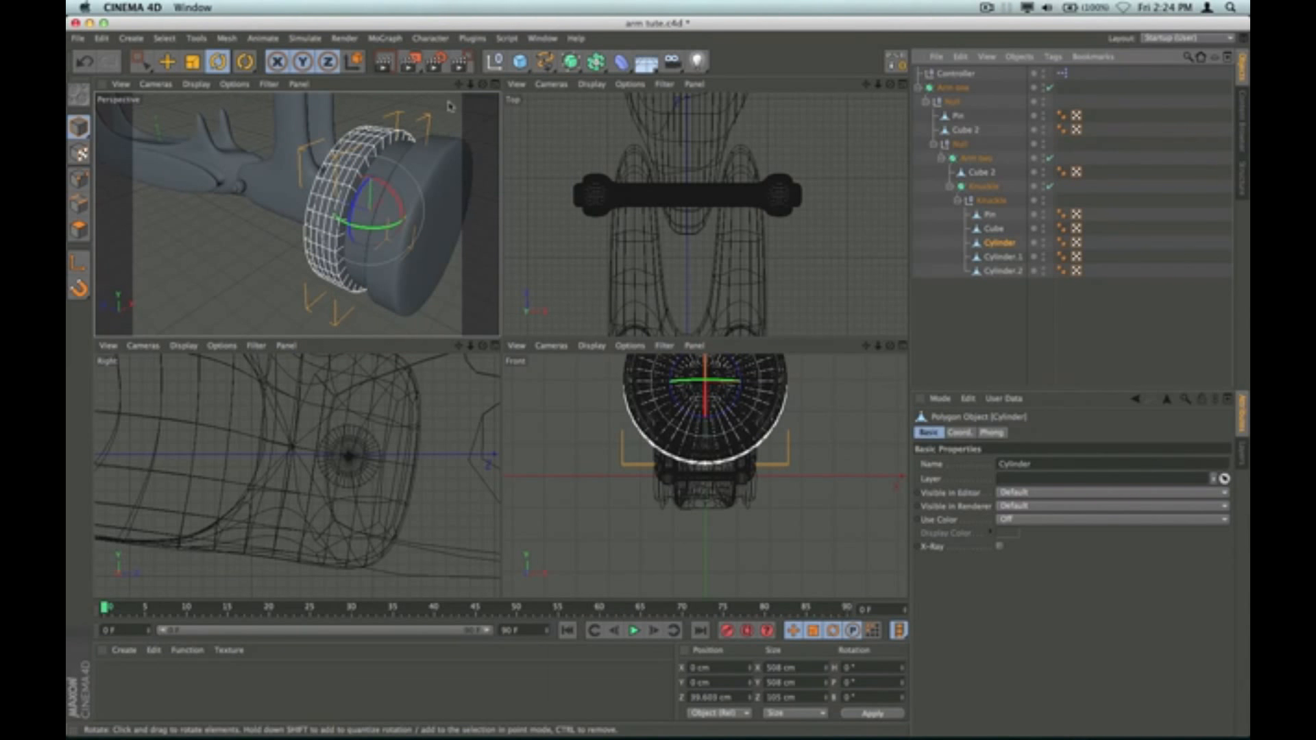
pyautogui.moveTo(483, 84); pyautogui.dragTo(523, 90)
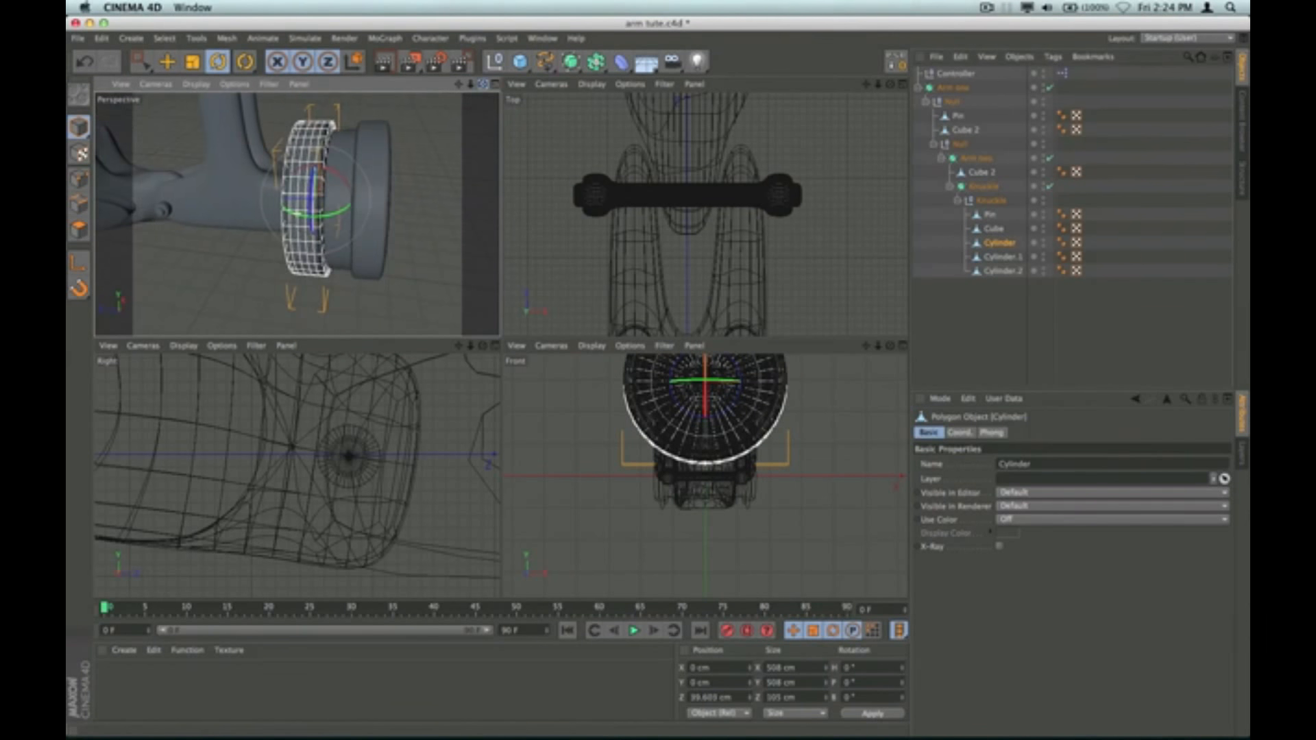
# Step: Deselect the cylinder and maximize the perspective view, framing the knuckle discs together with the arm
pyautogui.click(973, 325)
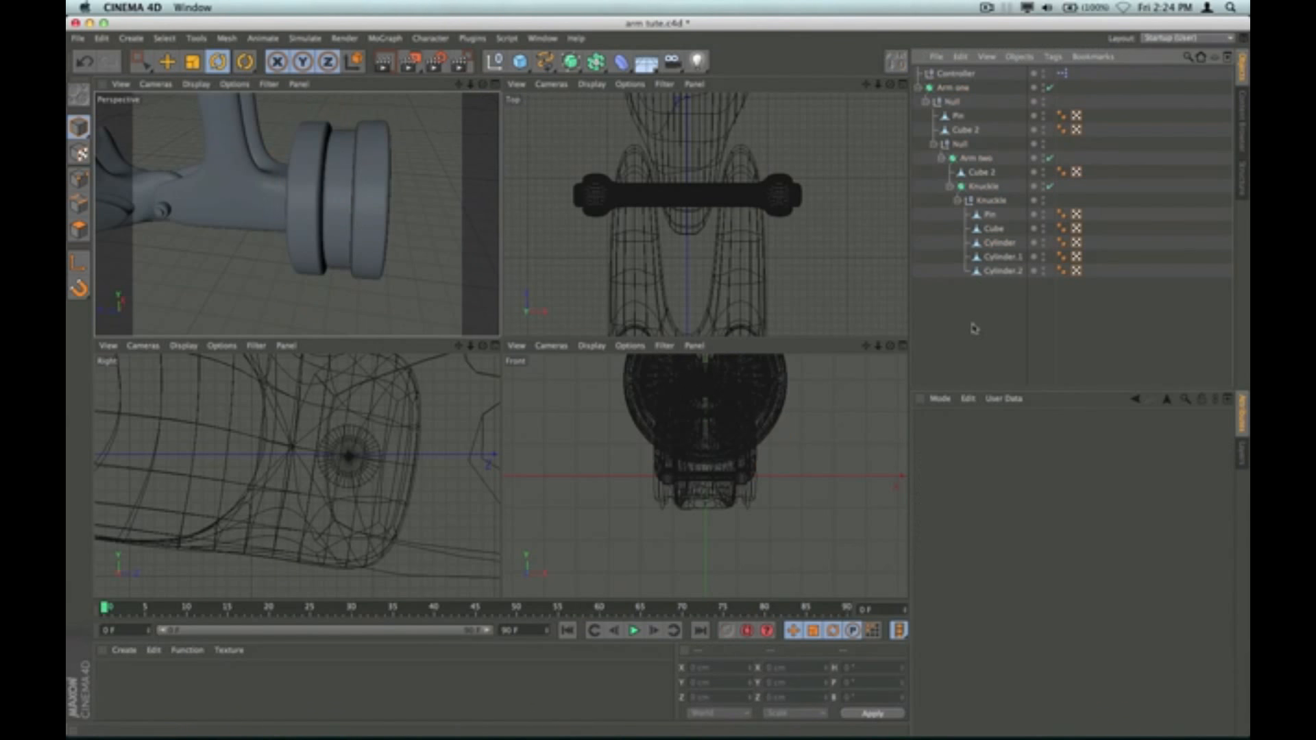
pyautogui.moveTo(483, 84); pyautogui.dragTo(312, 83)
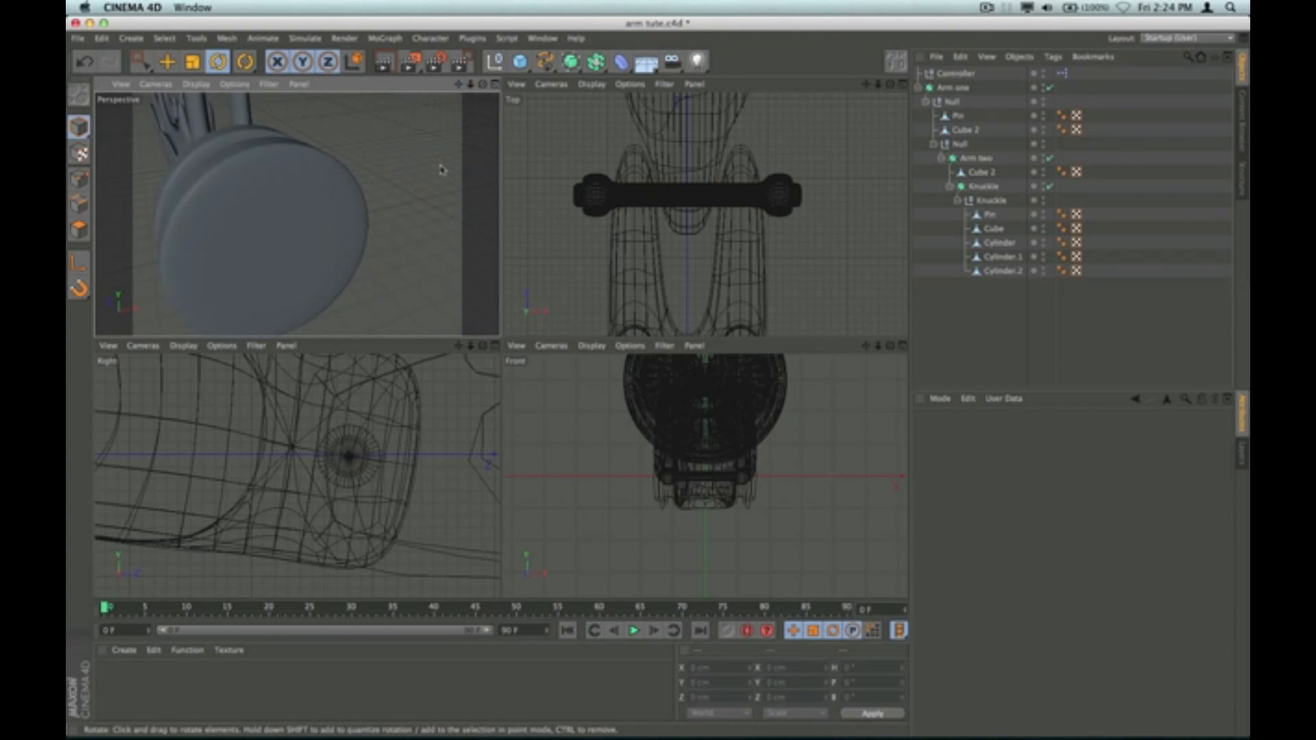
pyautogui.click(493, 85)
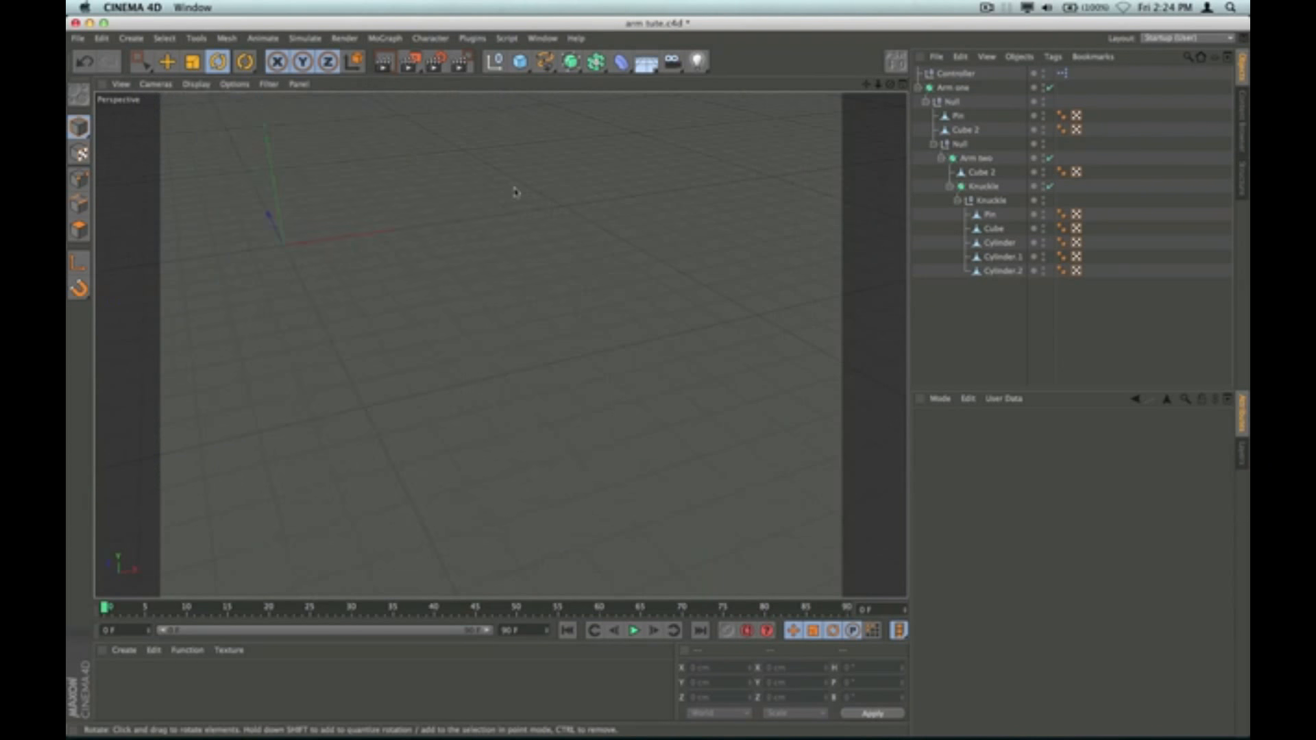
pyautogui.scroll(-5, 745, 228)
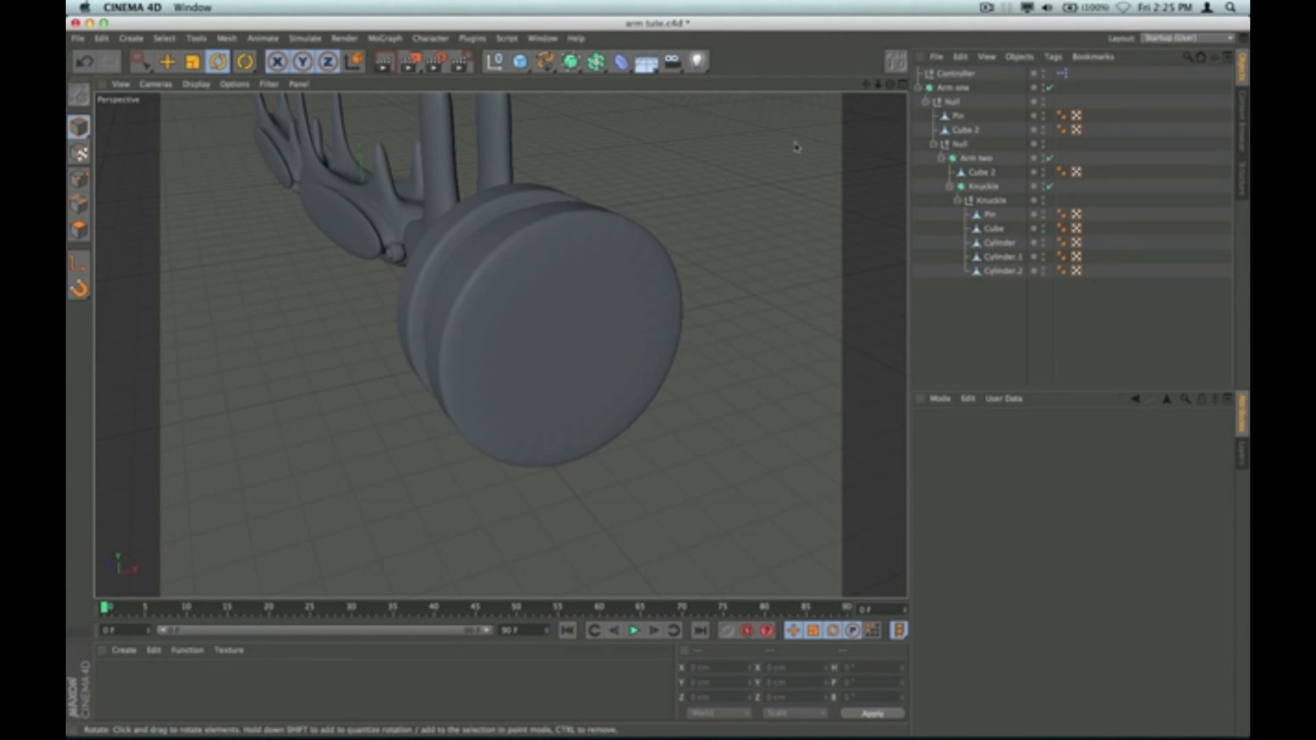
pyautogui.scroll(-4, 764, 235)
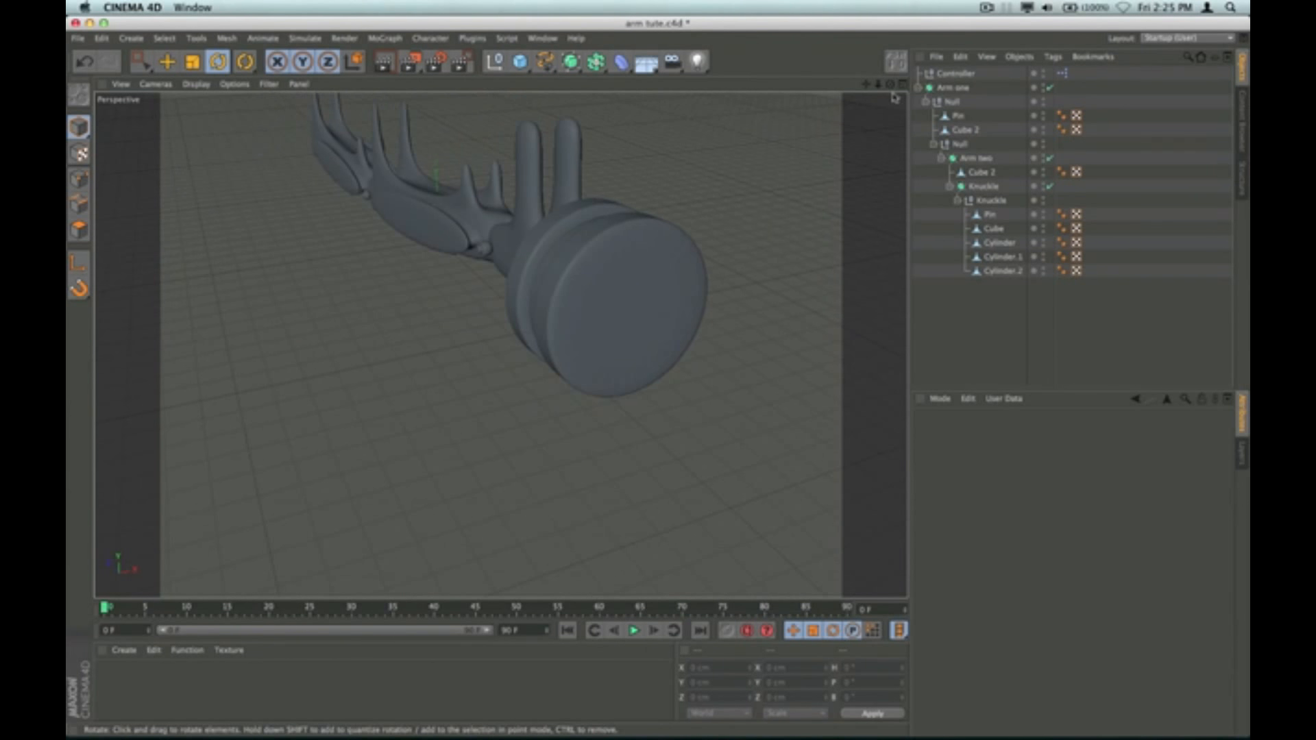
pyautogui.moveTo(890, 87); pyautogui.dragTo(949, 92)
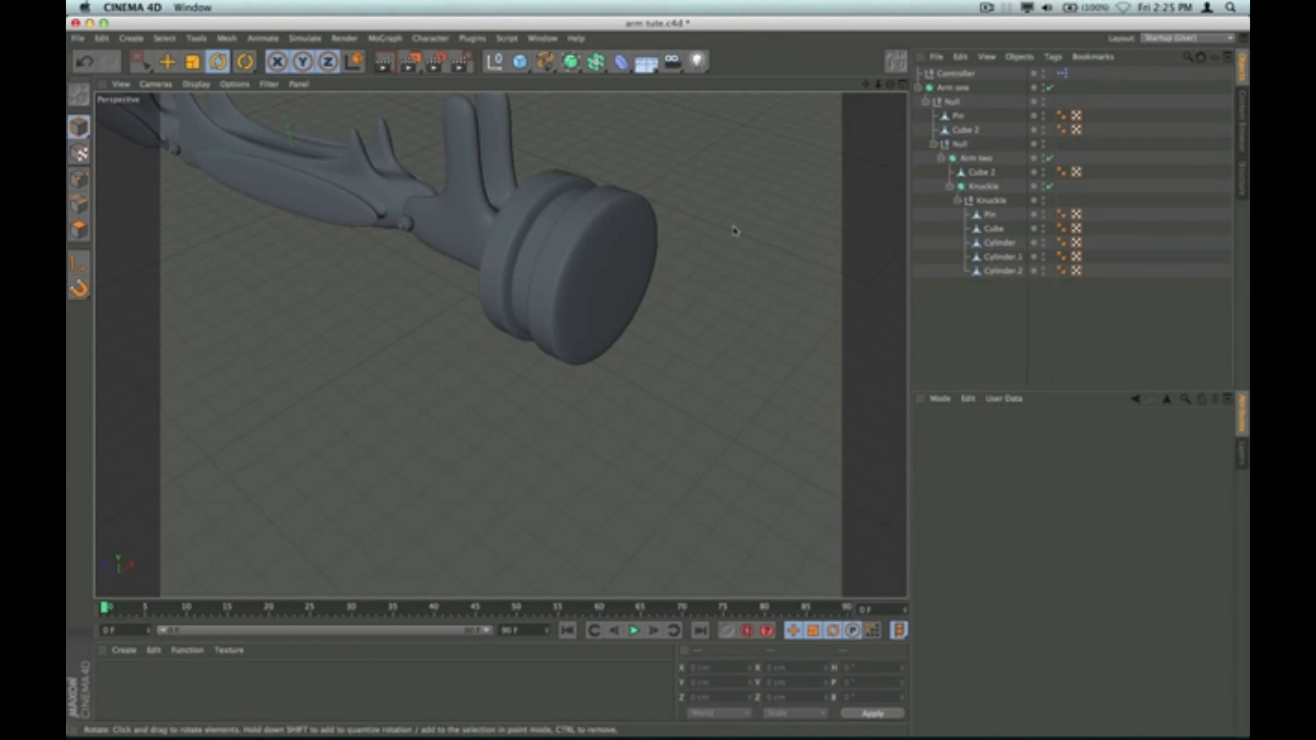
pyautogui.scroll(-3, 735, 230)
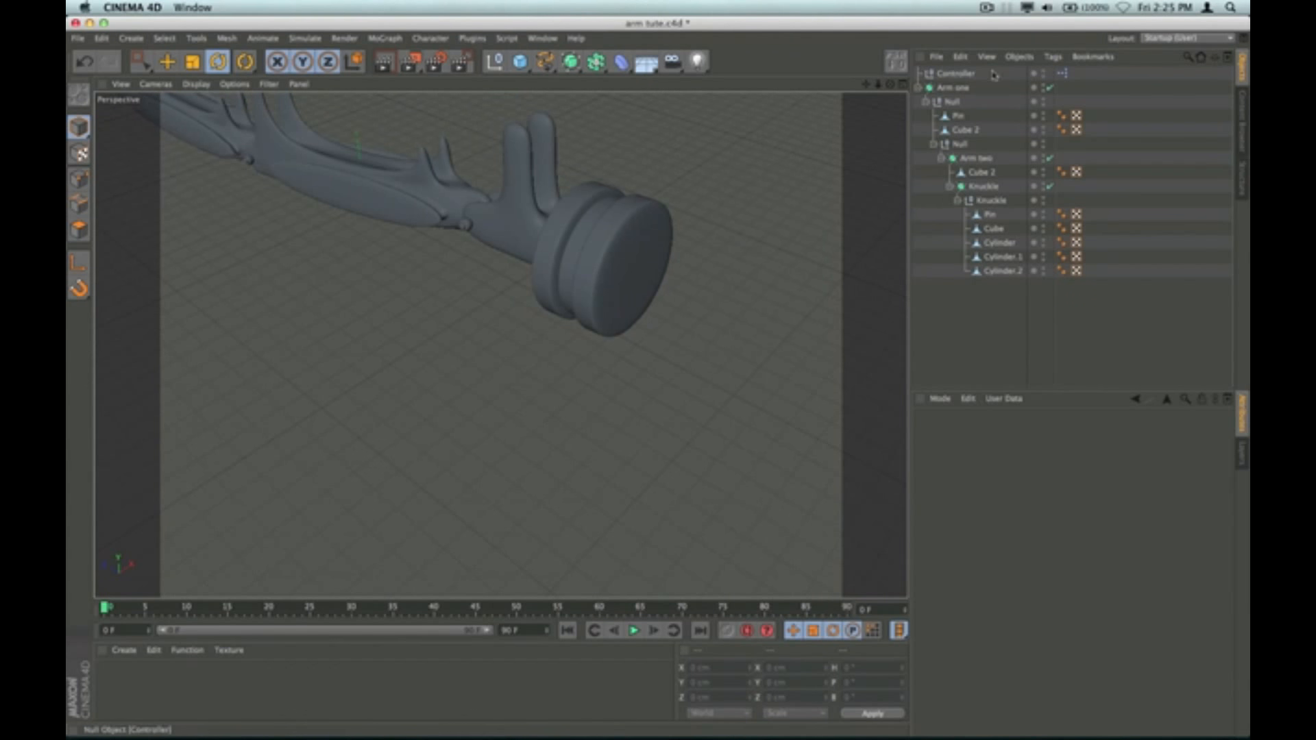
# Step: In the Controller's managed user data, set the short name of arm bend three to knuckle bend
pyautogui.click(964, 76)
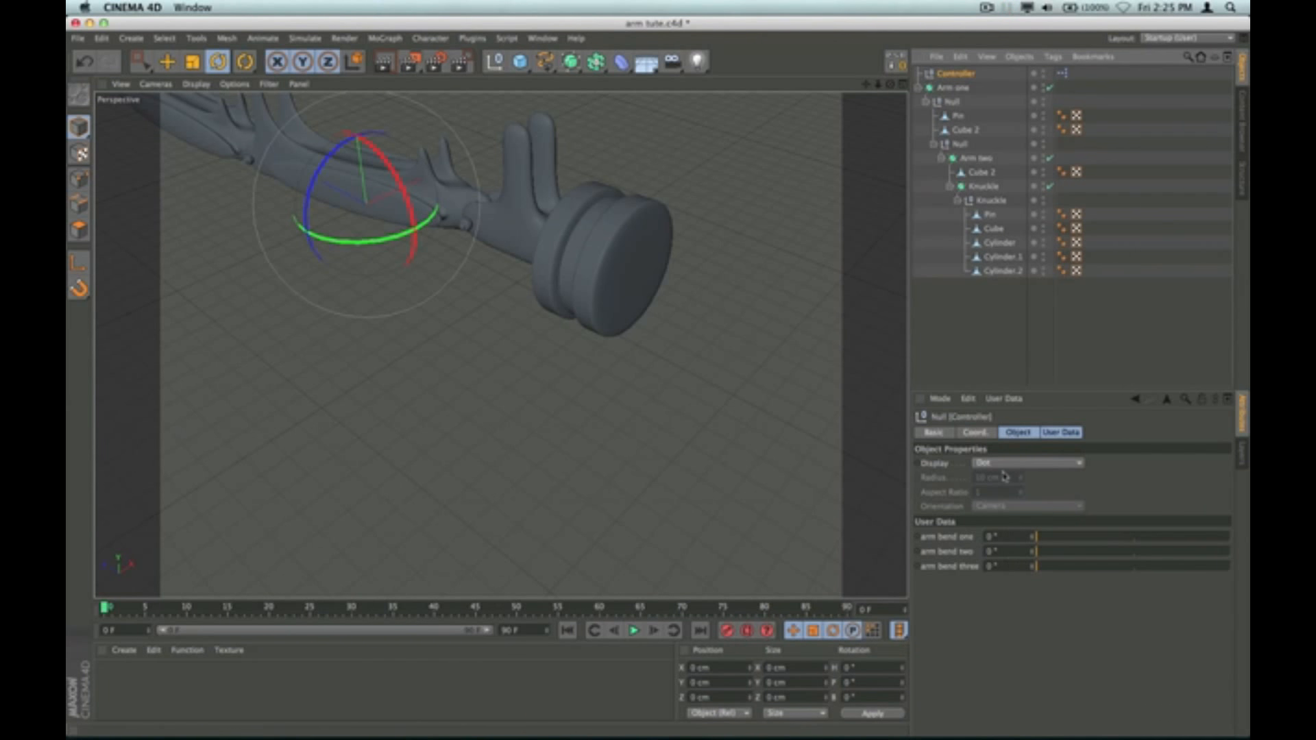
pyautogui.click(1003, 402)
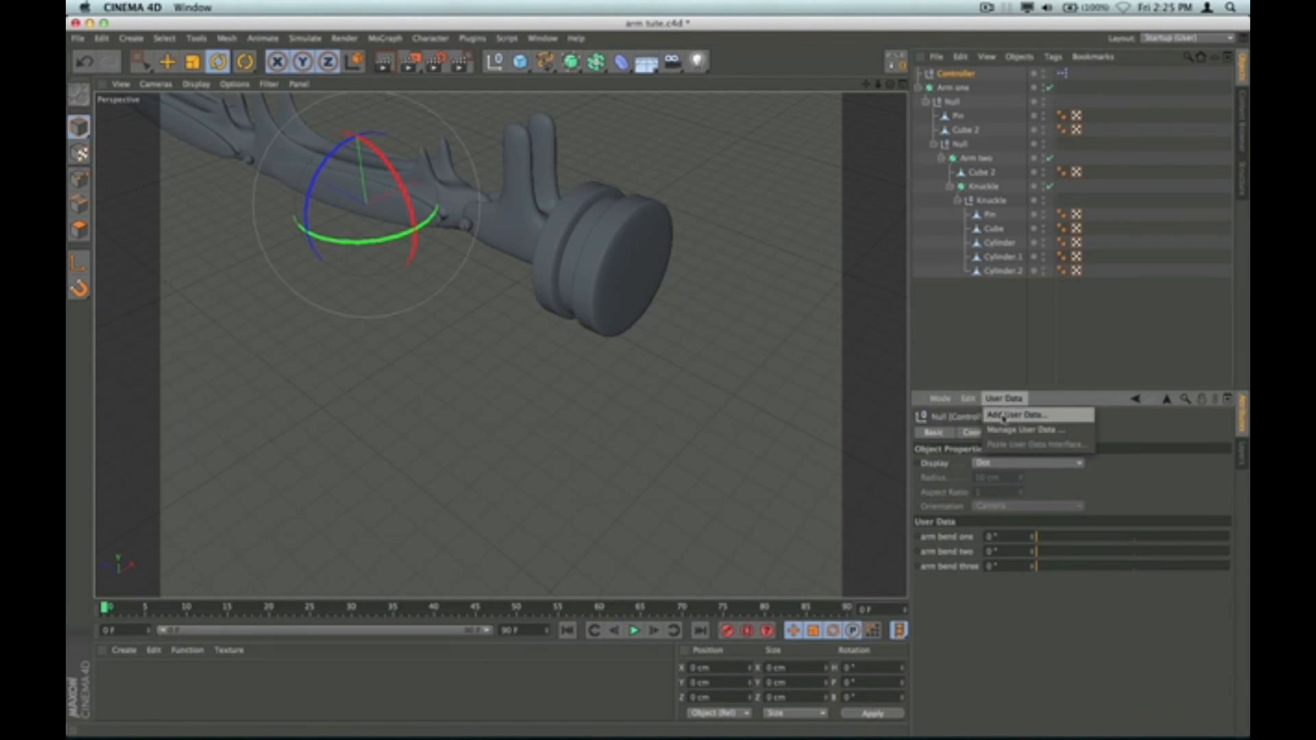
pyautogui.click(1004, 436)
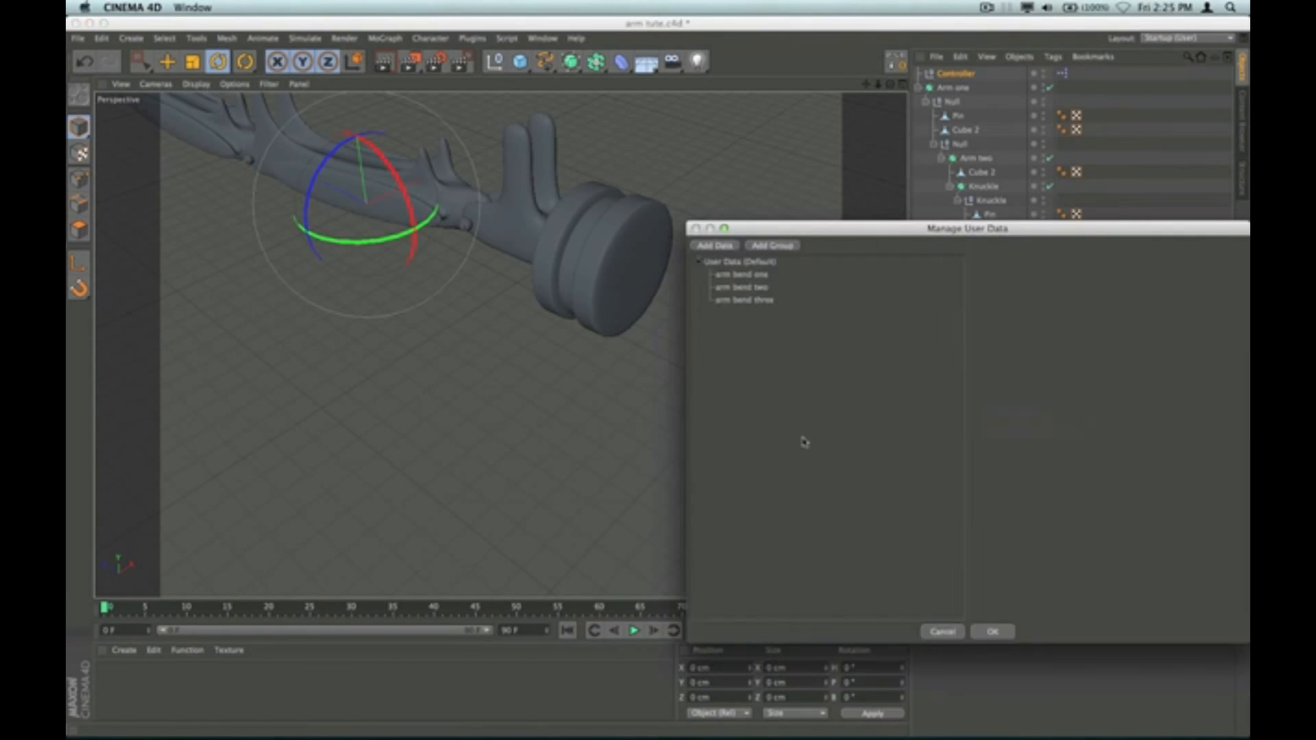
pyautogui.click(741, 275)
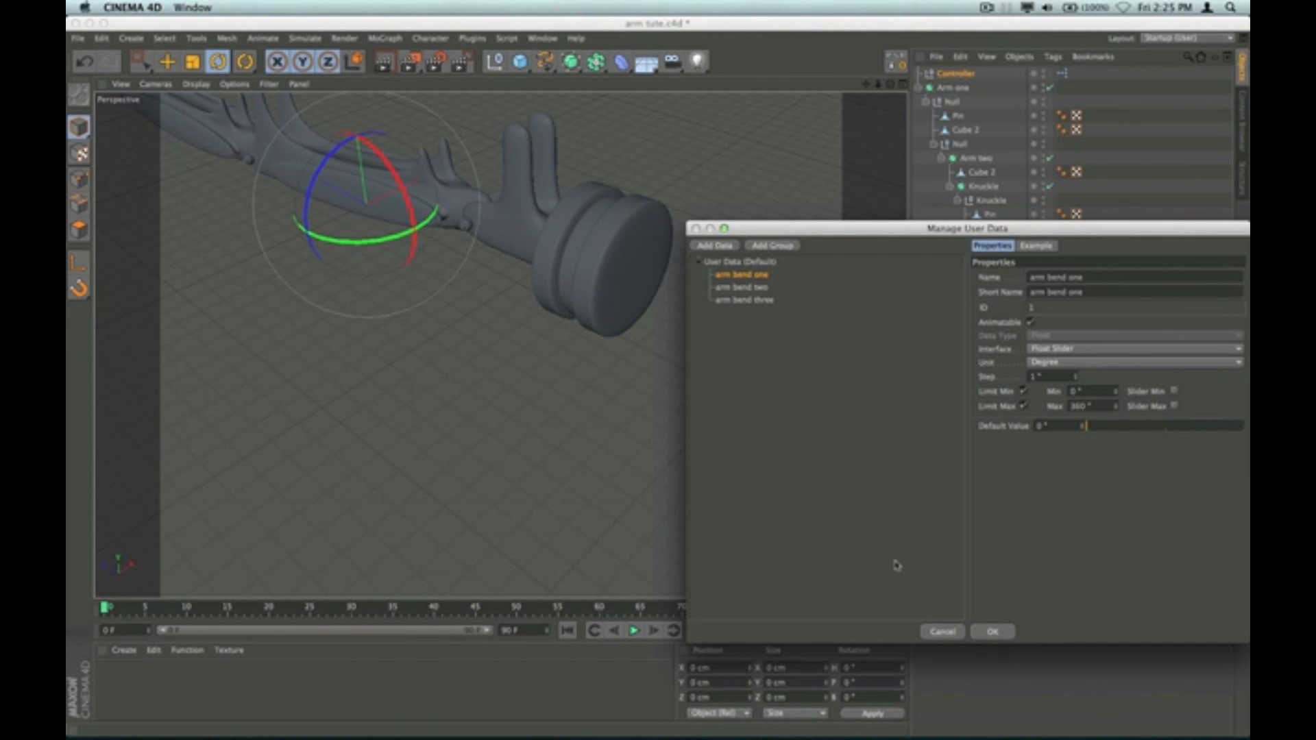
pyautogui.click(750, 300)
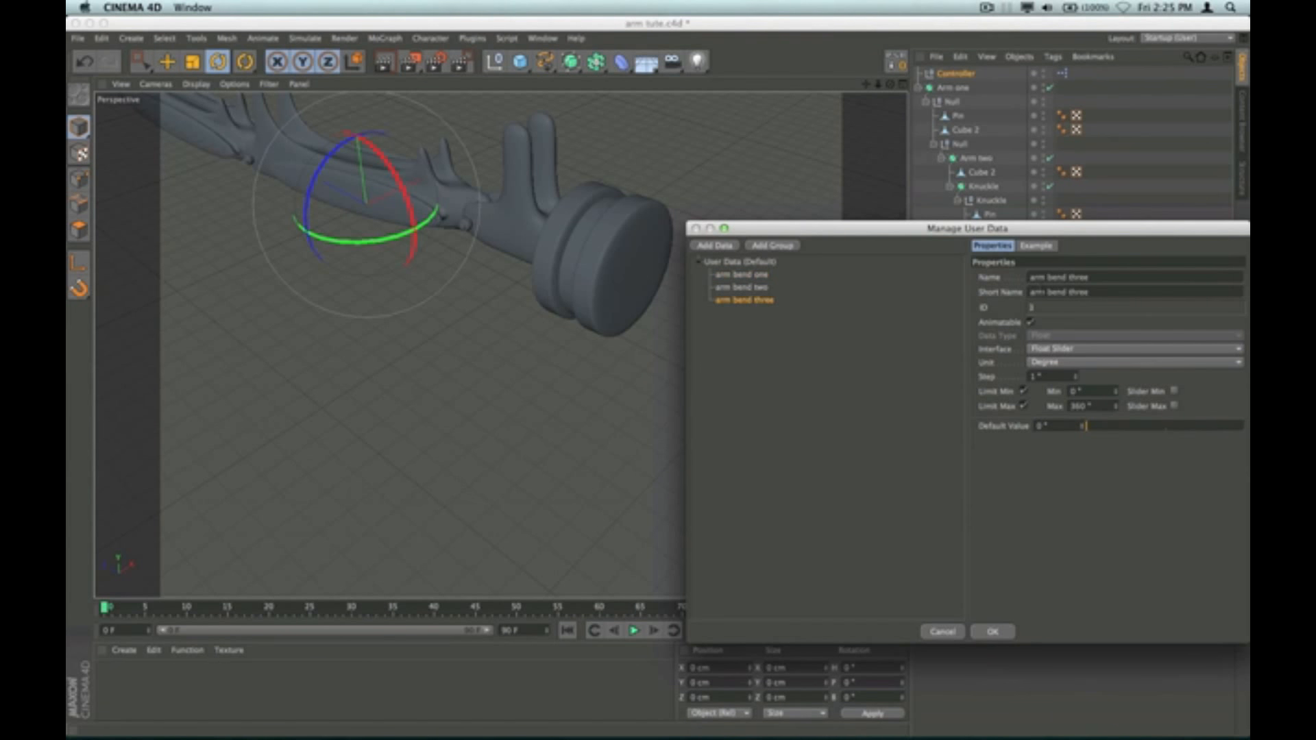
pyautogui.moveTo(1045, 292); pyautogui.dragTo(1022, 293)
pyautogui.write('knuckle')
pyautogui.moveTo(1104, 292); pyautogui.dragTo(1084, 292)
pyautogui.press('BackSpace')
pyautogui.click(991, 631)
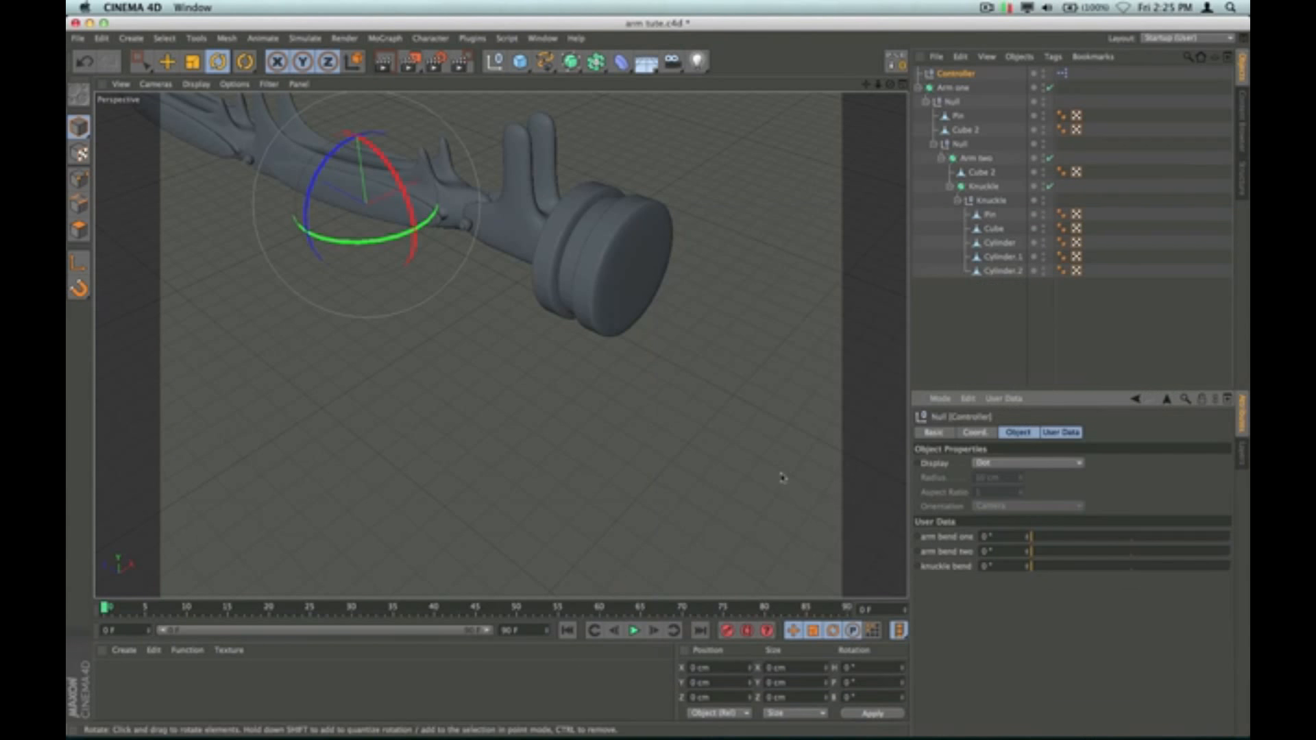
# Step: Open the Controller's XPresso expression and delete the three old Object nodes linked to the Controller node
pyautogui.click(1062, 74)
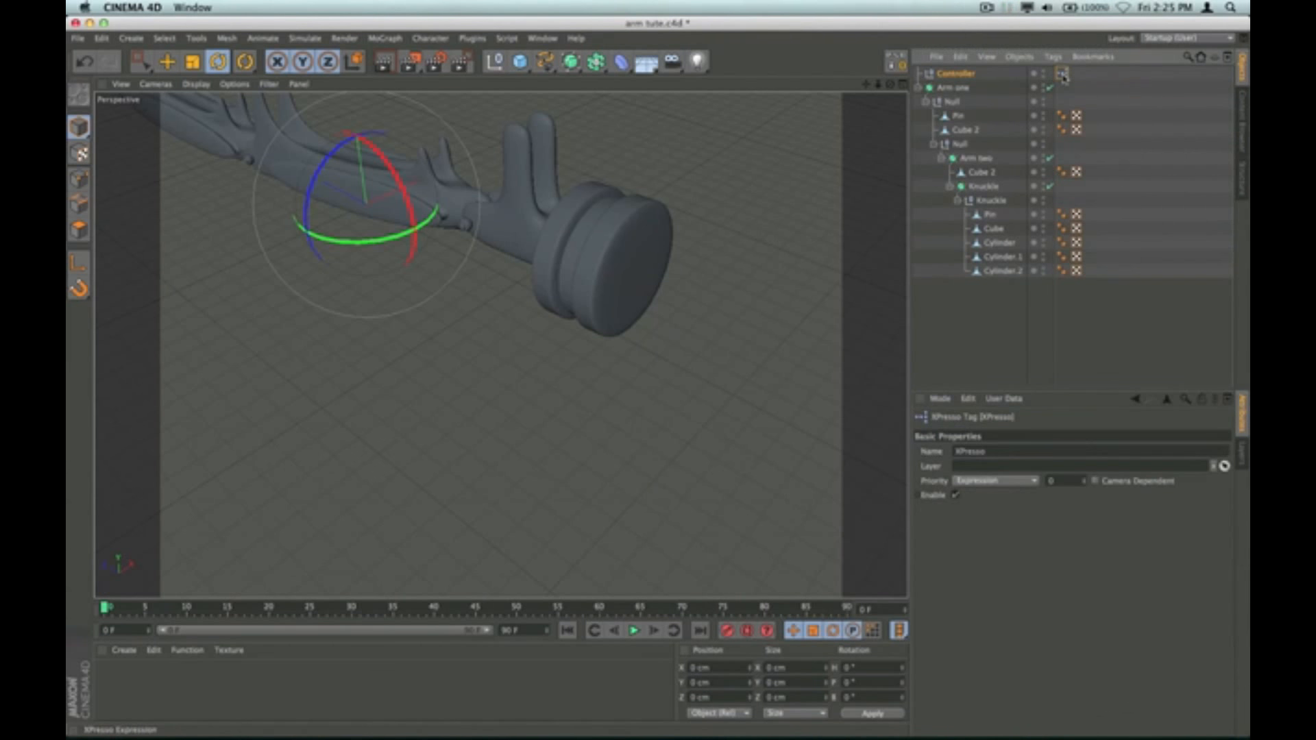
pyautogui.doubleClick(1061, 73)
pyautogui.moveTo(439, 101); pyautogui.dragTo(629, 390)
pyautogui.click(612, 463)
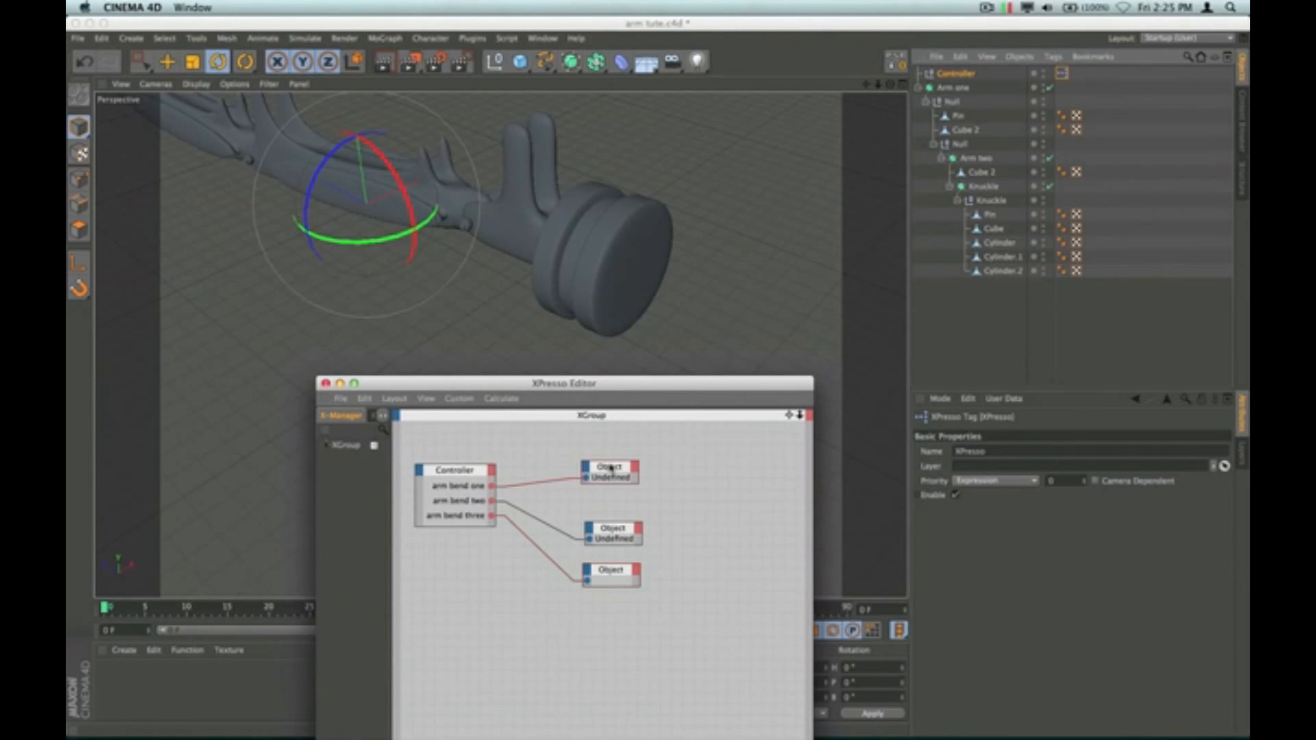
pyautogui.press('Delete')
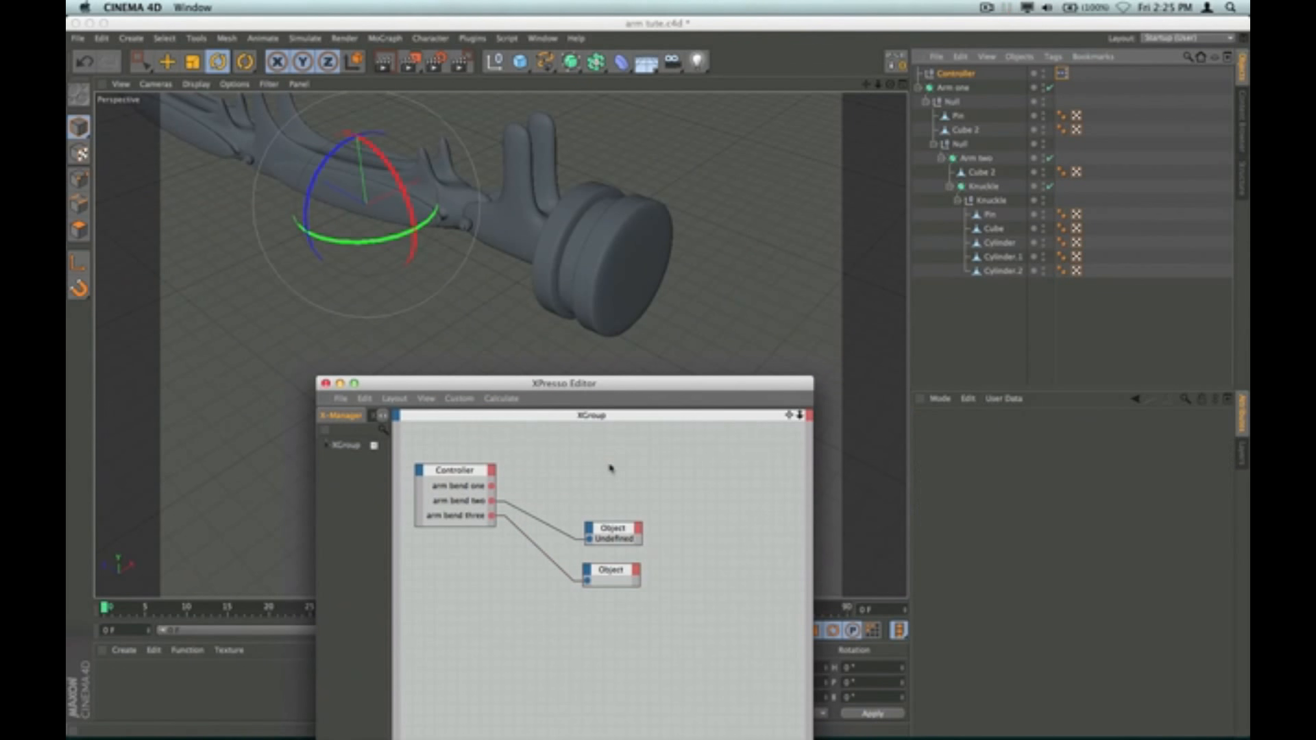
pyautogui.click(613, 533)
pyautogui.press('Delete')
pyautogui.click(615, 576)
pyautogui.press('Delete')
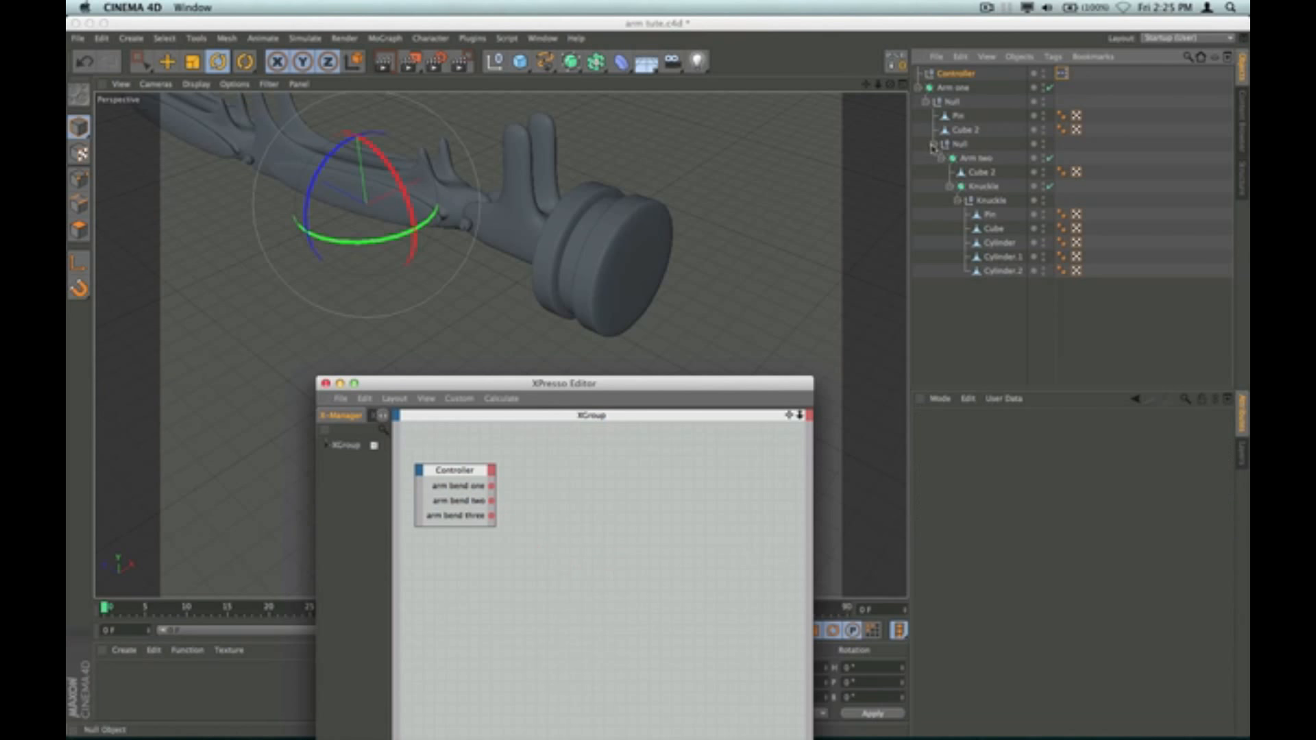
# Step: Add Arm one, Arm two and the inner Knuckle null as nodes beside the Controller node
pyautogui.moveTo(950, 94); pyautogui.dragTo(594, 451)
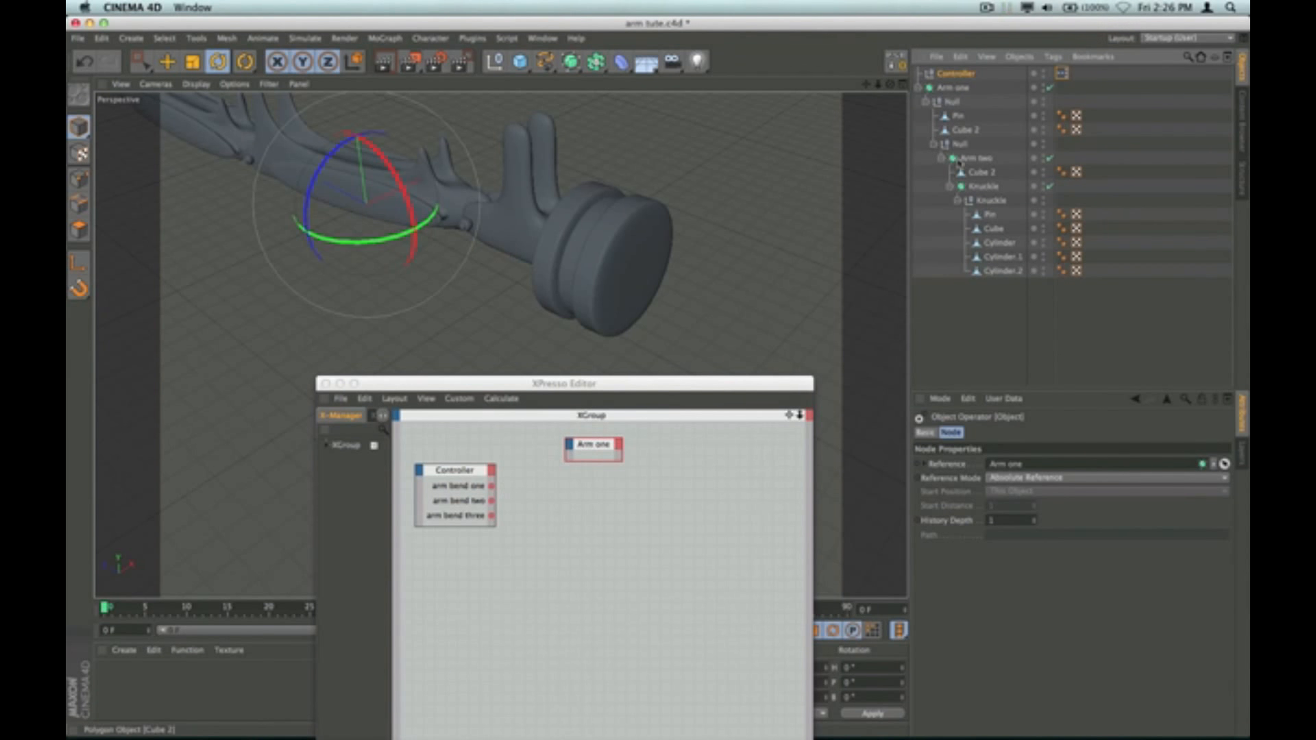
pyautogui.moveTo(974, 160); pyautogui.dragTo(597, 502)
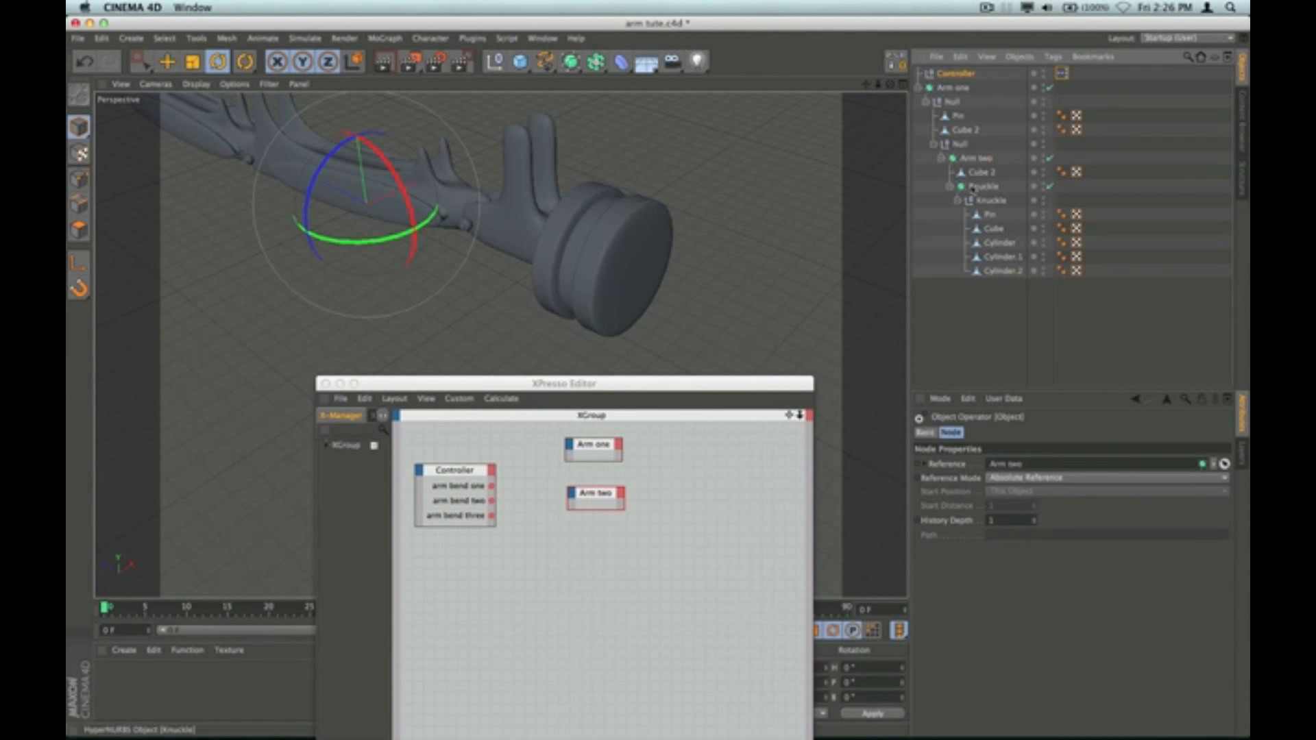
pyautogui.moveTo(992, 201); pyautogui.dragTo(593, 546)
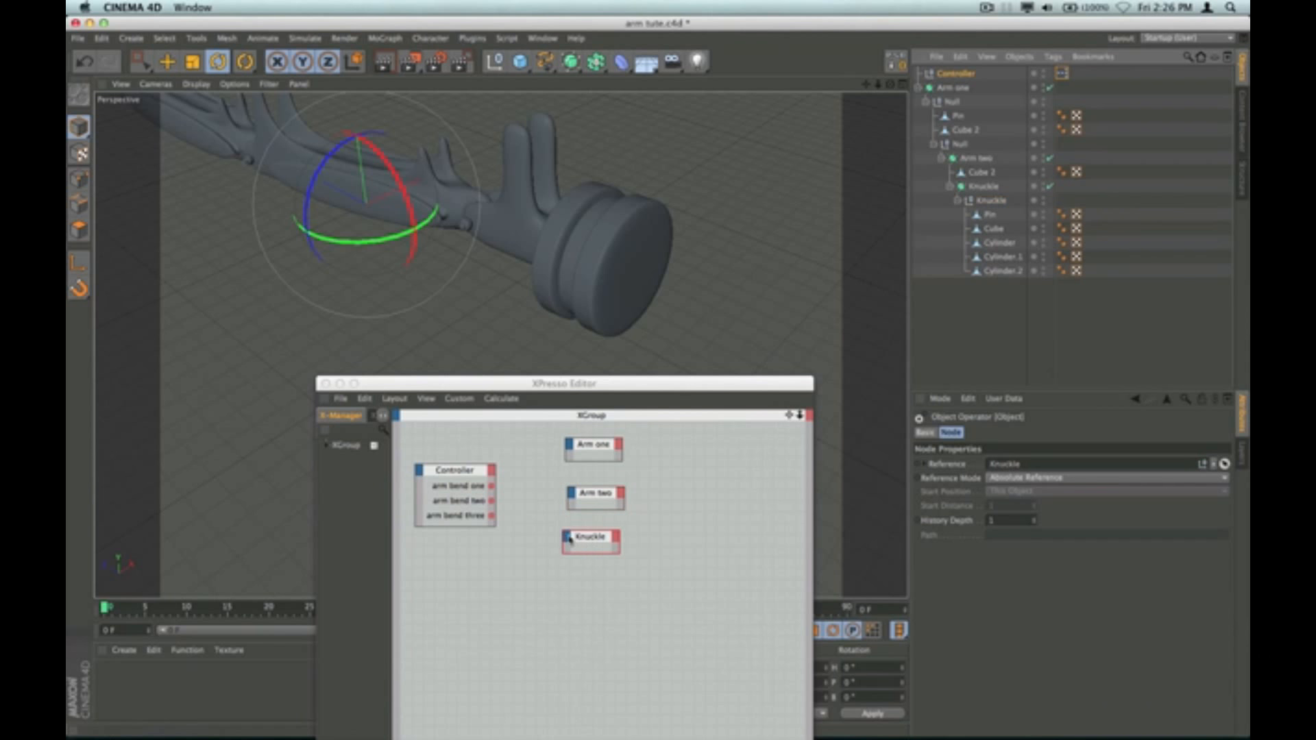
pyautogui.click(464, 522)
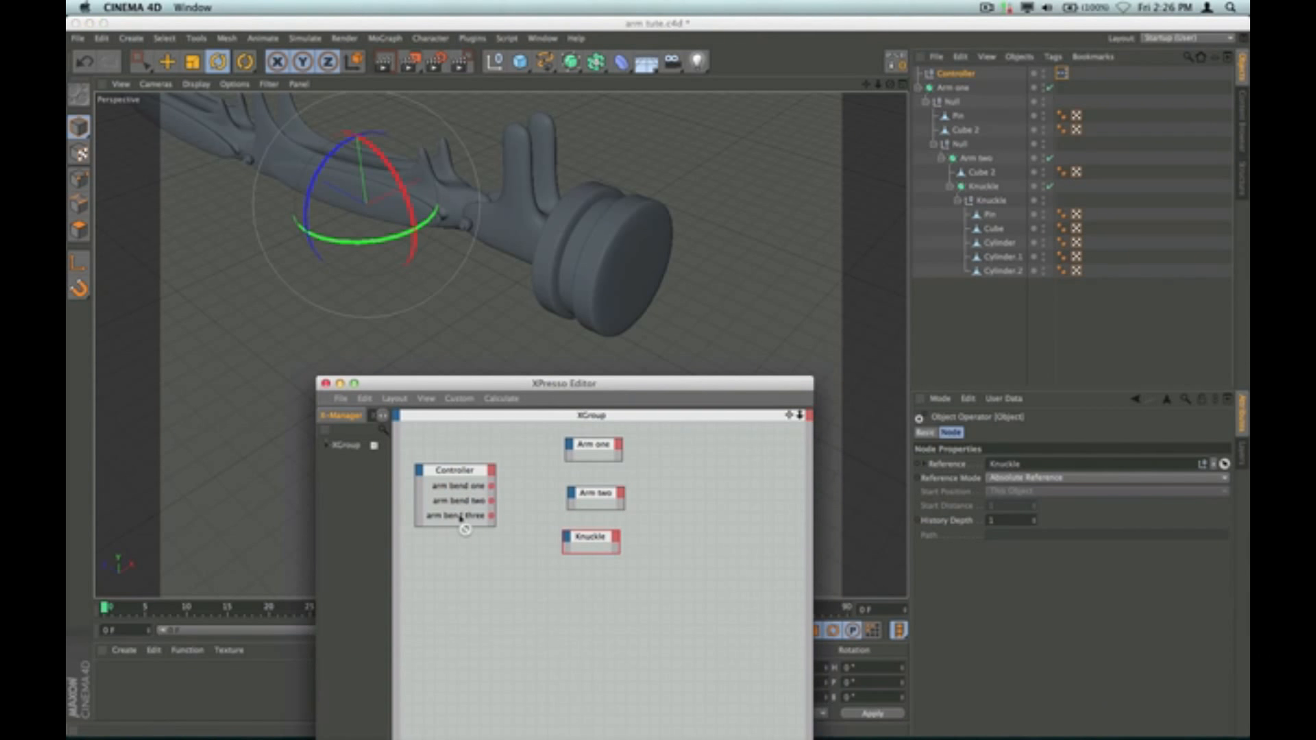
pyautogui.moveTo(460, 475); pyautogui.dragTo(482, 473)
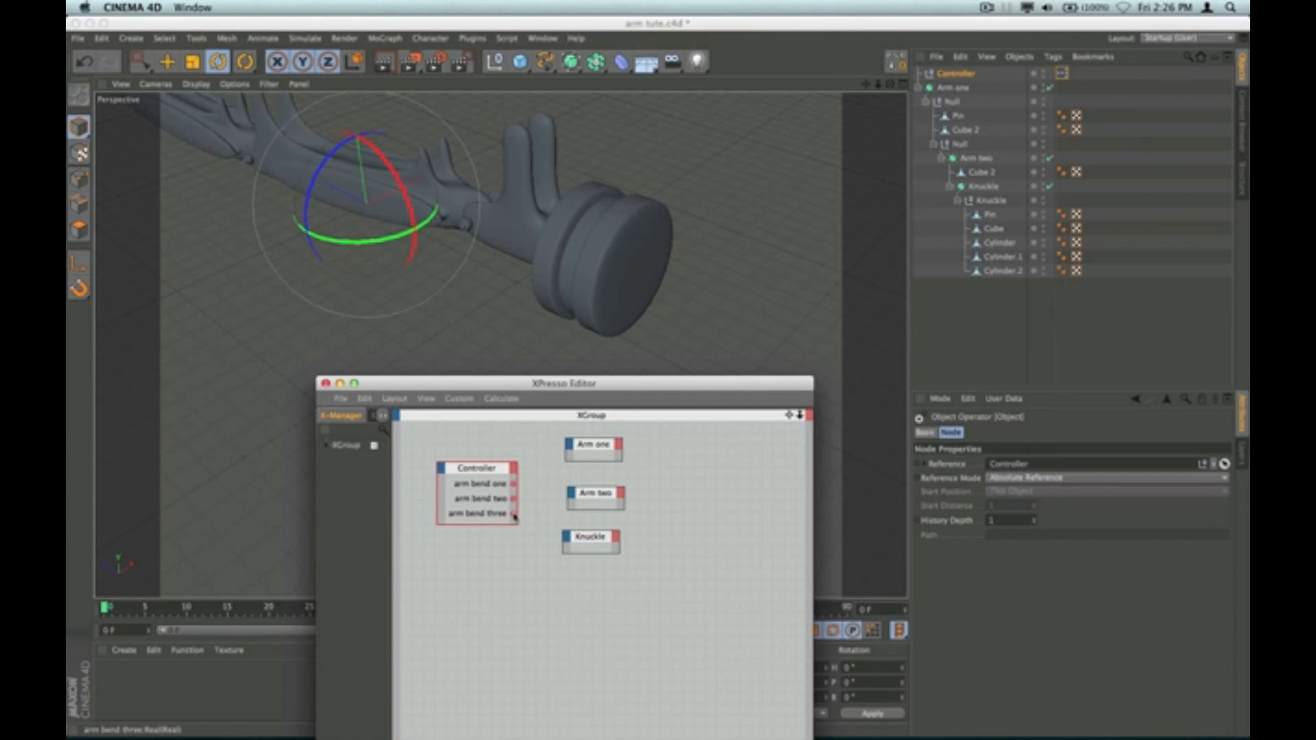
# Step: Connect the Controller's arm bend three output to the Knuckle node's Rotation . P input
pyautogui.moveTo(514, 517); pyautogui.dragTo(566, 538)
pyautogui.click(566, 536)
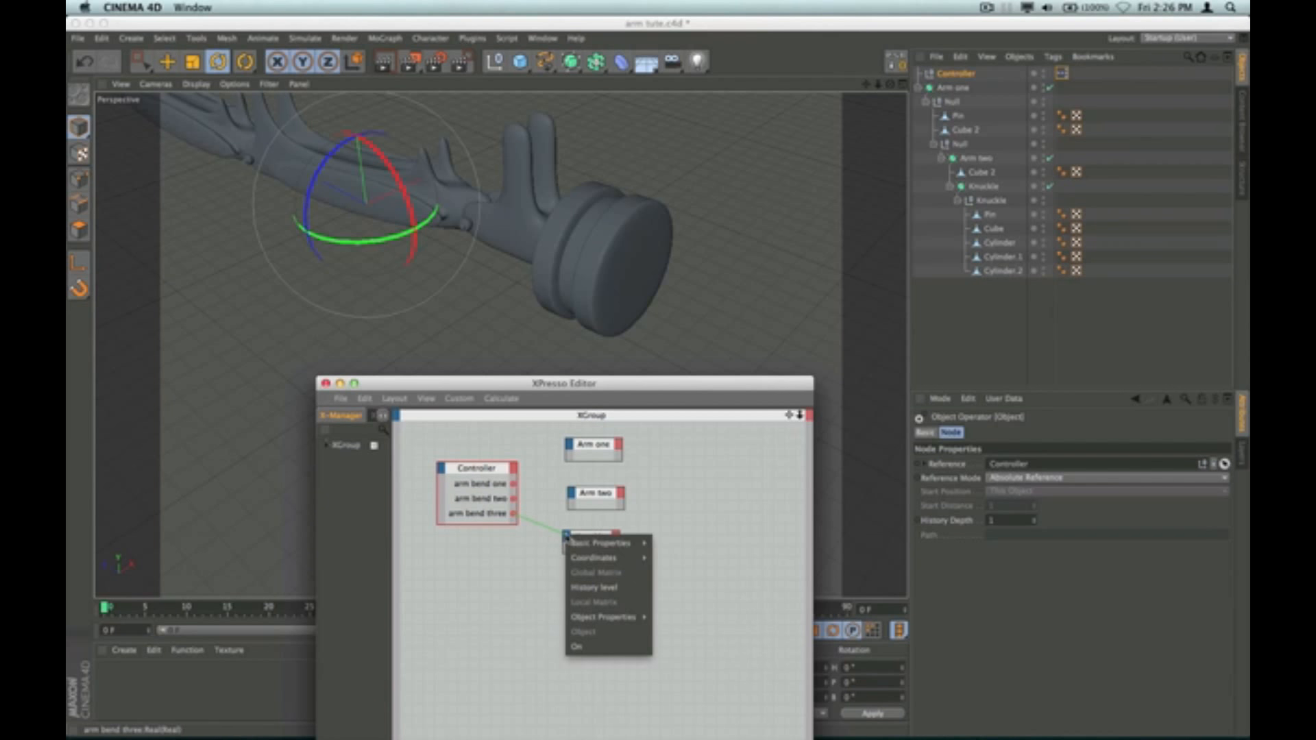
pyautogui.moveTo(579, 558)
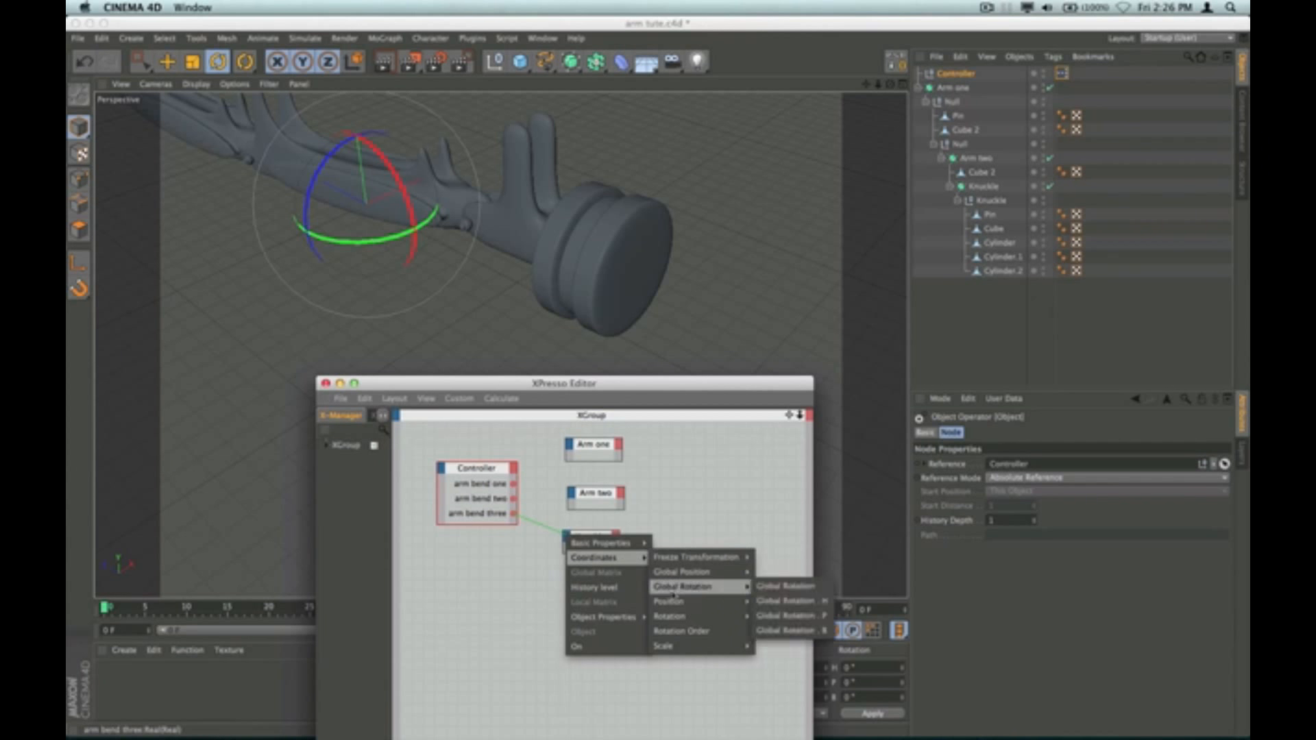
pyautogui.moveTo(707, 617)
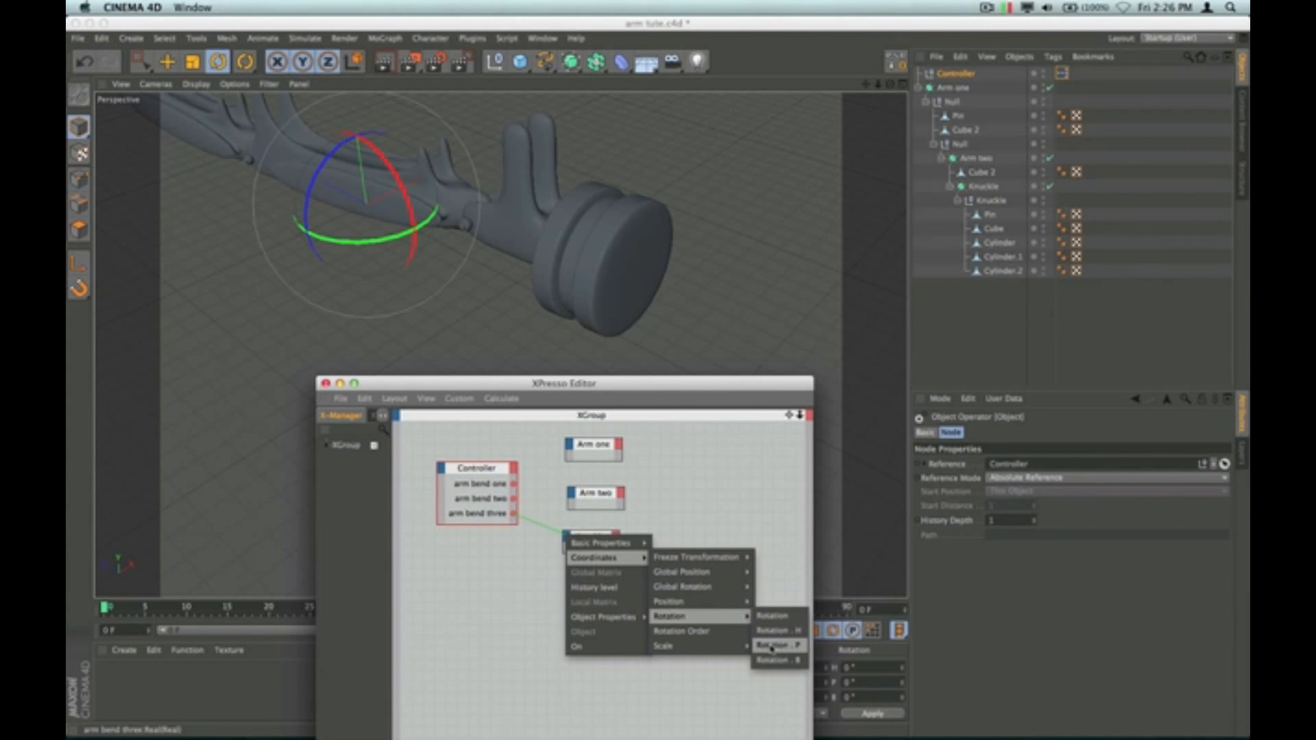
pyautogui.click(777, 647)
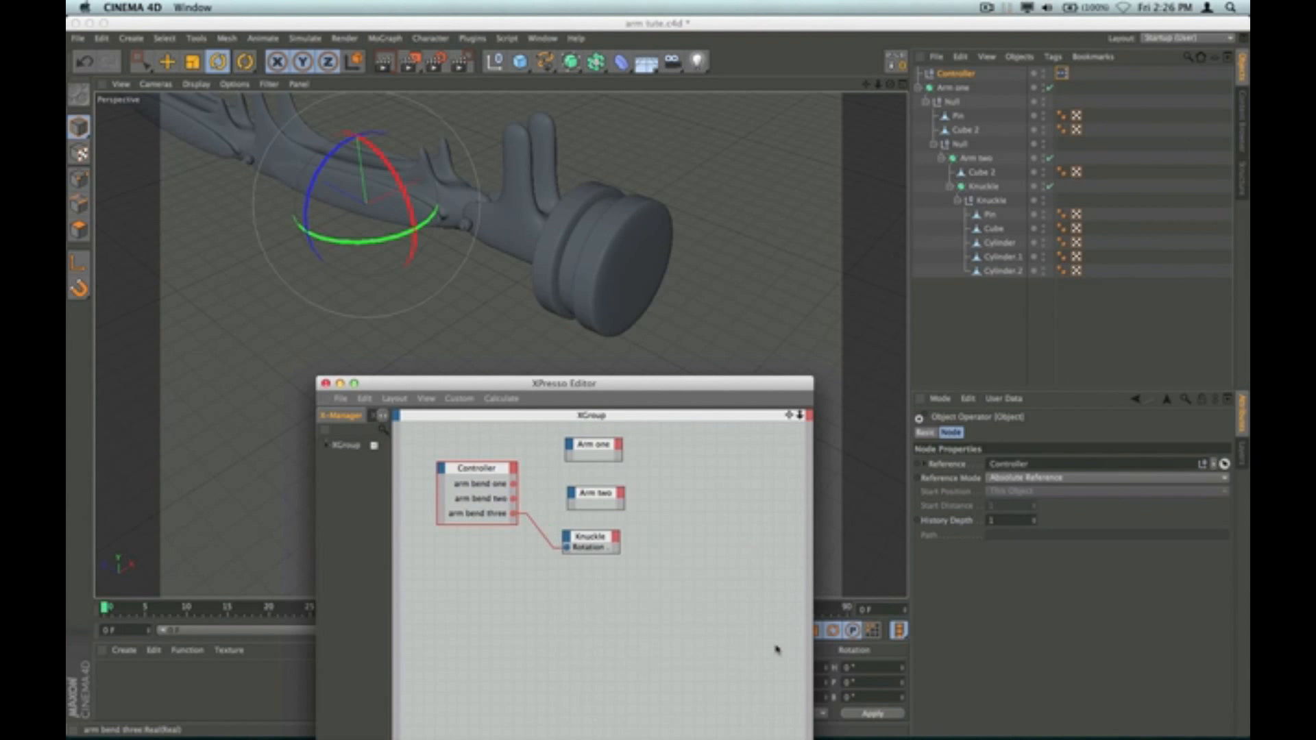
# Step: Connect the Controller's arm bend two output to the Arm two node's Rotation . P input
pyautogui.moveTo(519, 503); pyautogui.dragTo(572, 494)
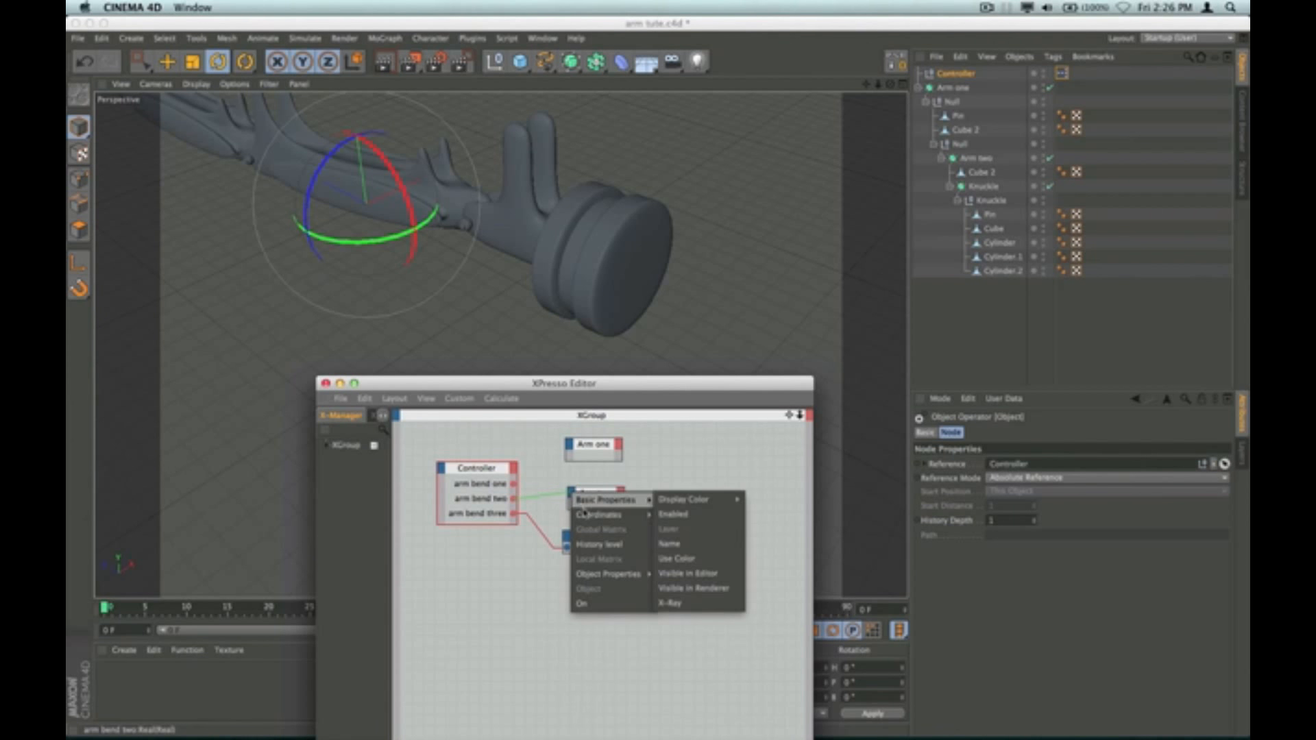
pyautogui.moveTo(603, 514)
pyautogui.moveTo(686, 573)
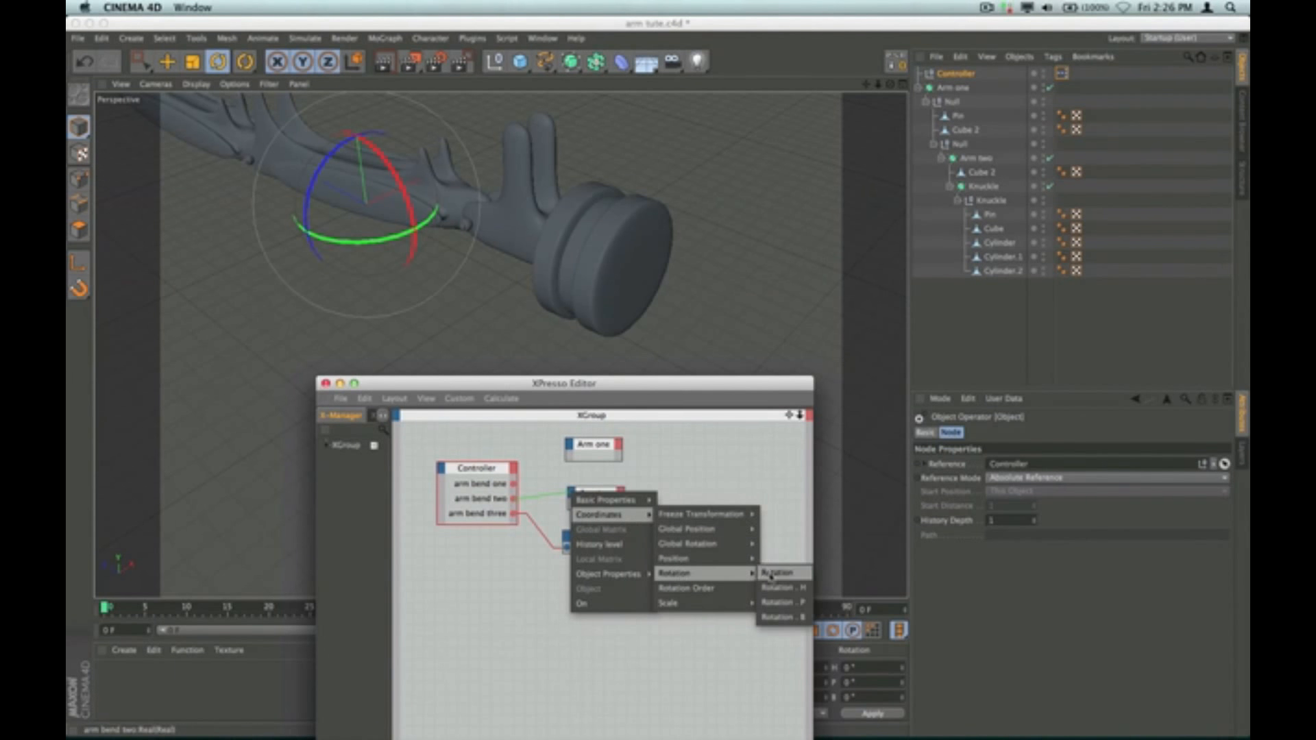
pyautogui.click(777, 602)
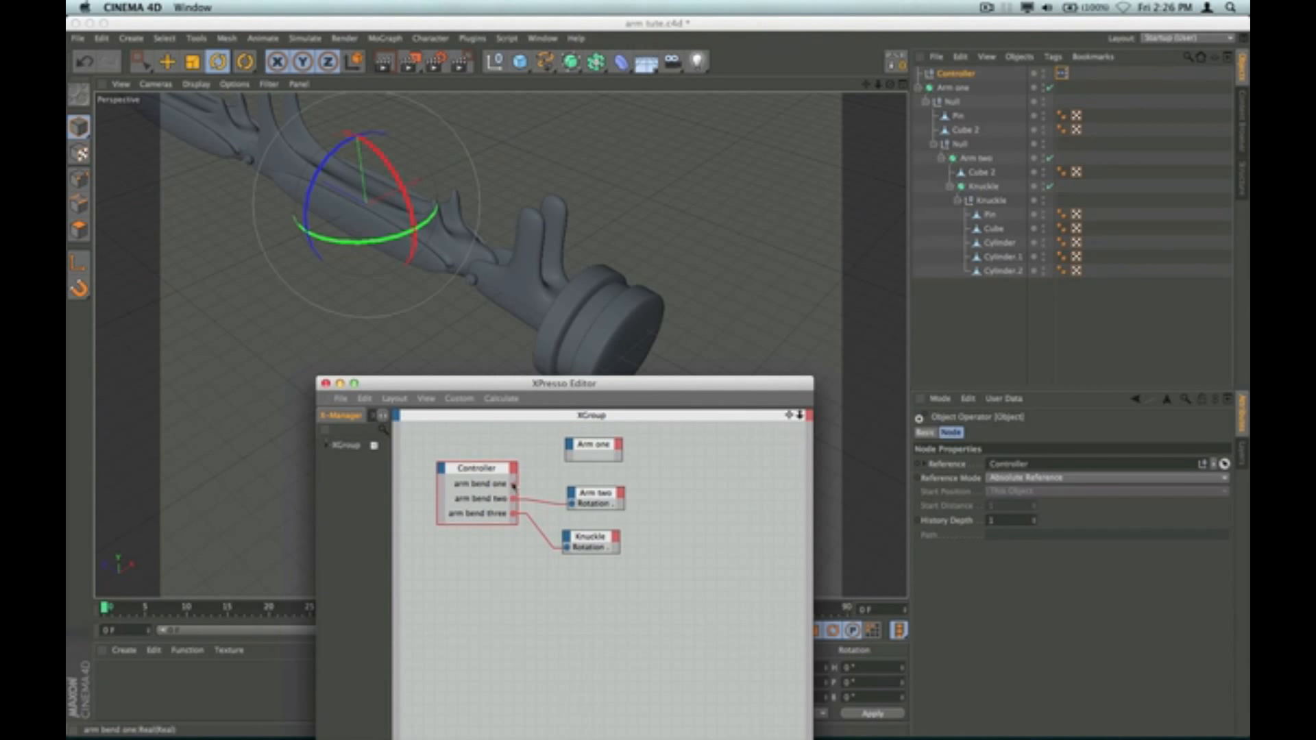
# Step: Connect the Controller's arm bend one output to the Arm one node's Rotation . P input
pyautogui.moveTo(513, 486); pyautogui.dragTo(569, 447)
pyautogui.moveTo(603, 467)
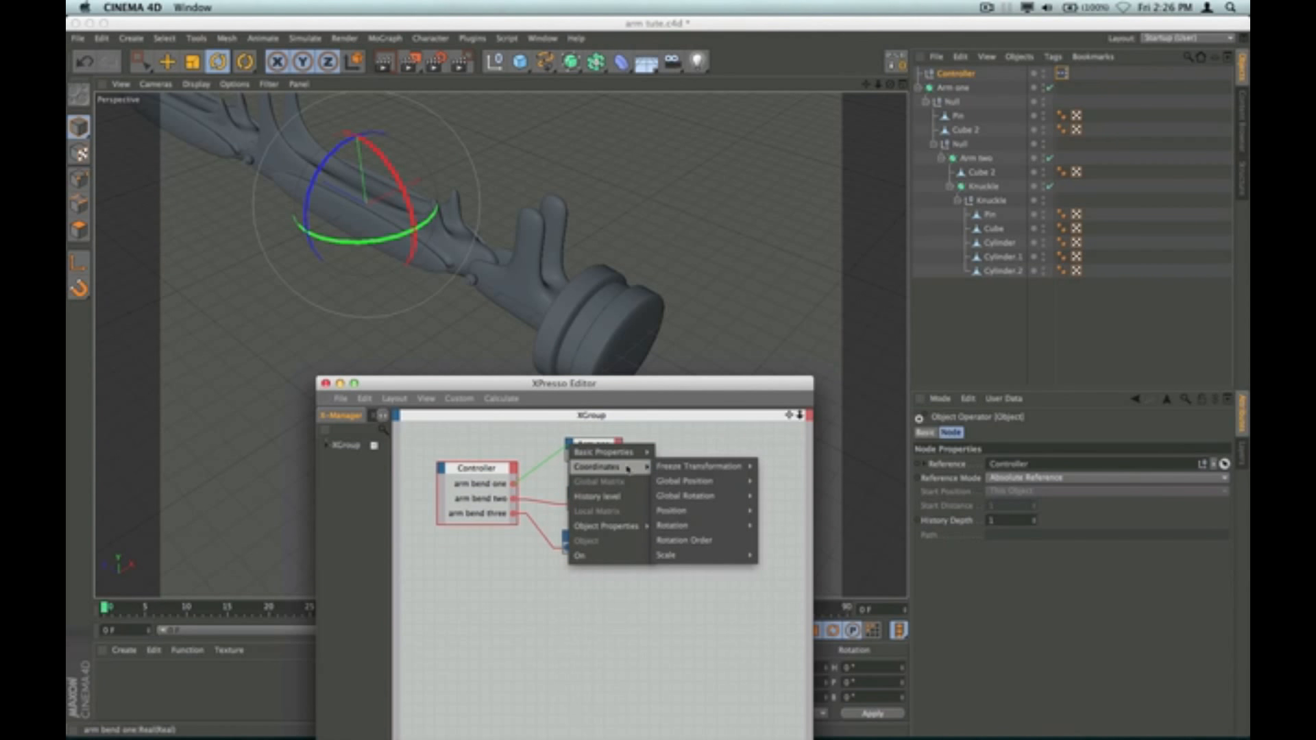
pyautogui.moveTo(673, 525)
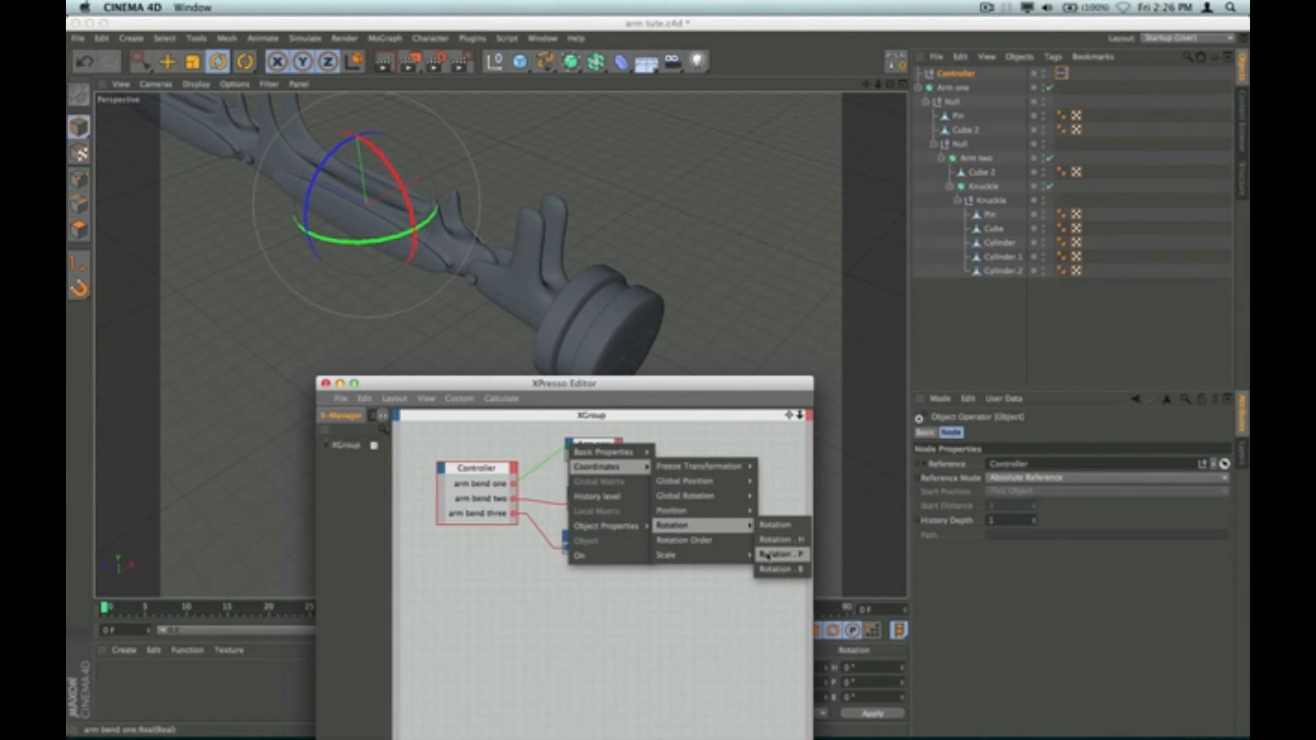
pyautogui.click(767, 556)
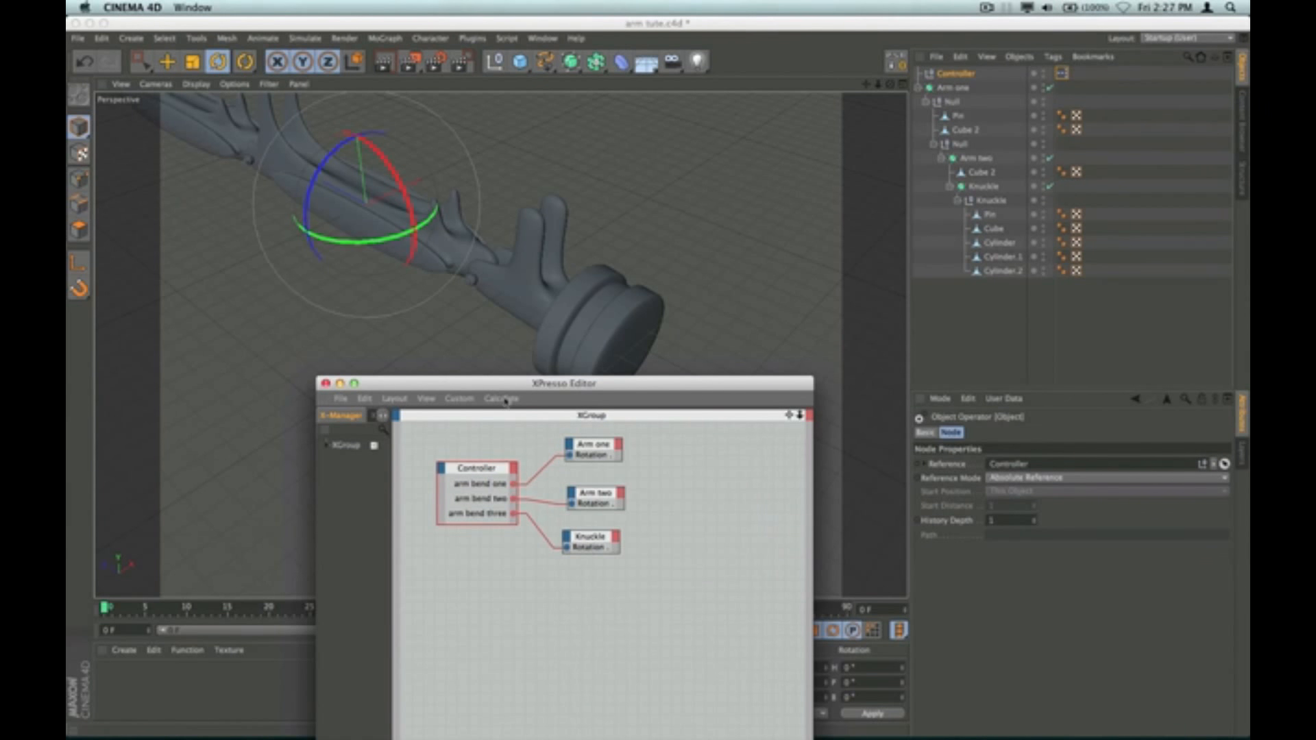
# Step: Uncover the arm and test the Controller's user data sliders, setting arm bend one to 7° and arm bend two to 6°
pyautogui.moveTo(504, 386); pyautogui.dragTo(253, 487)
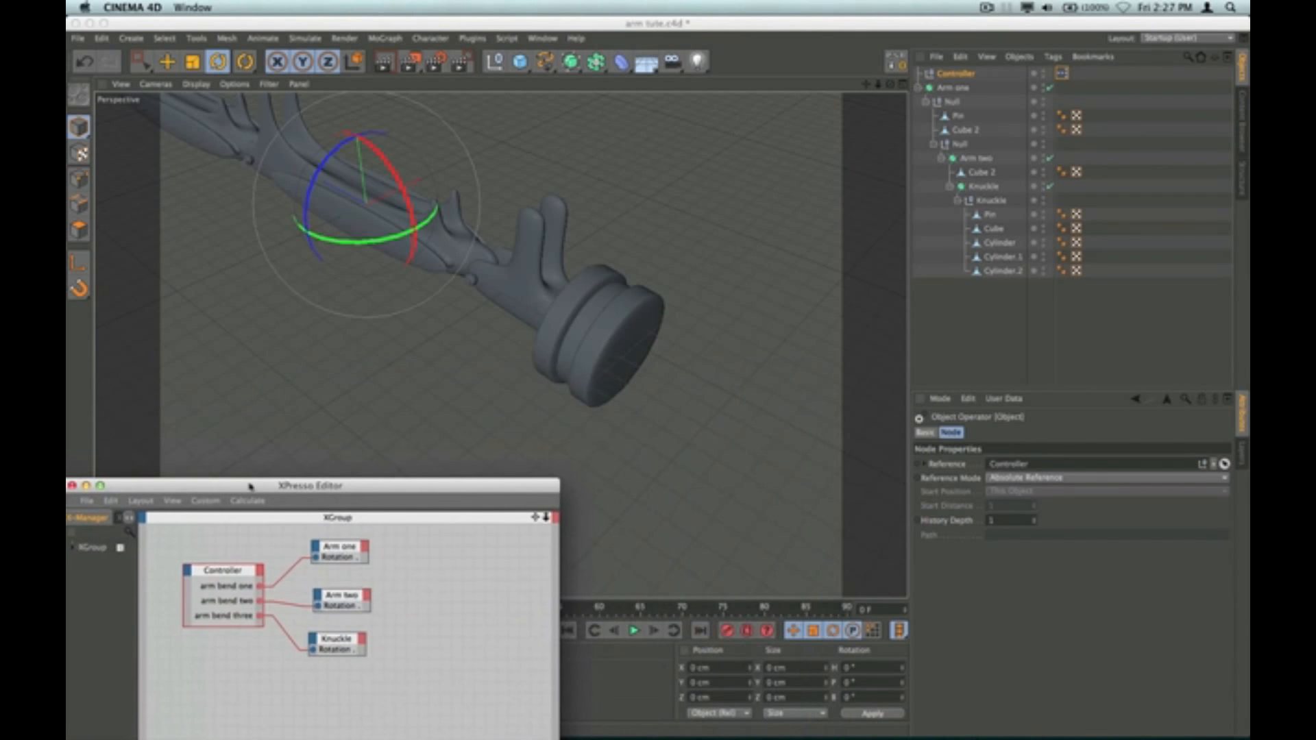
pyautogui.click(962, 90)
pyautogui.click(1054, 432)
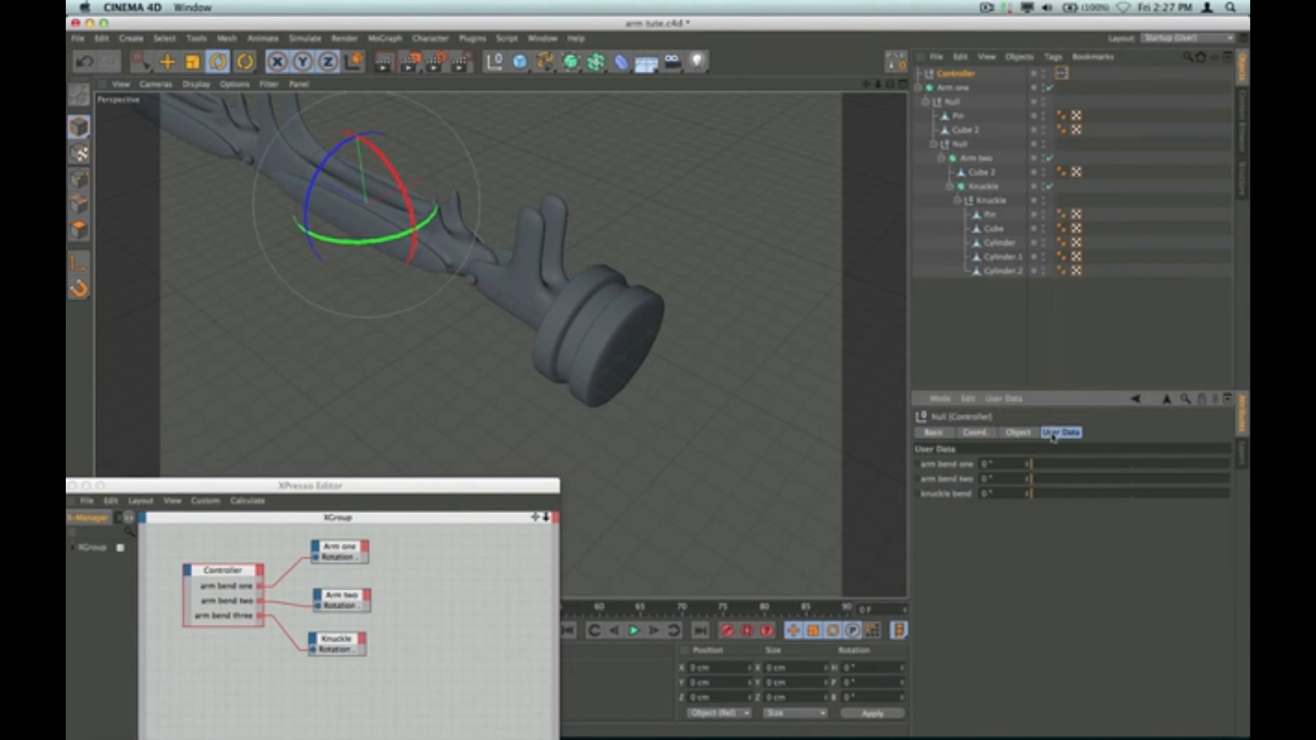
pyautogui.moveTo(1031, 466)
pyautogui.mouseDown()
pyautogui.moveTo(1046, 466)
pyautogui.moveTo(1034, 480)
pyautogui.mouseUp()
pyautogui.moveTo(1046, 480)
pyautogui.mouseDown()
pyautogui.moveTo(1036, 504)
pyautogui.moveTo(1077, 490)
pyautogui.moveTo(1033, 498)
pyautogui.mouseUp()
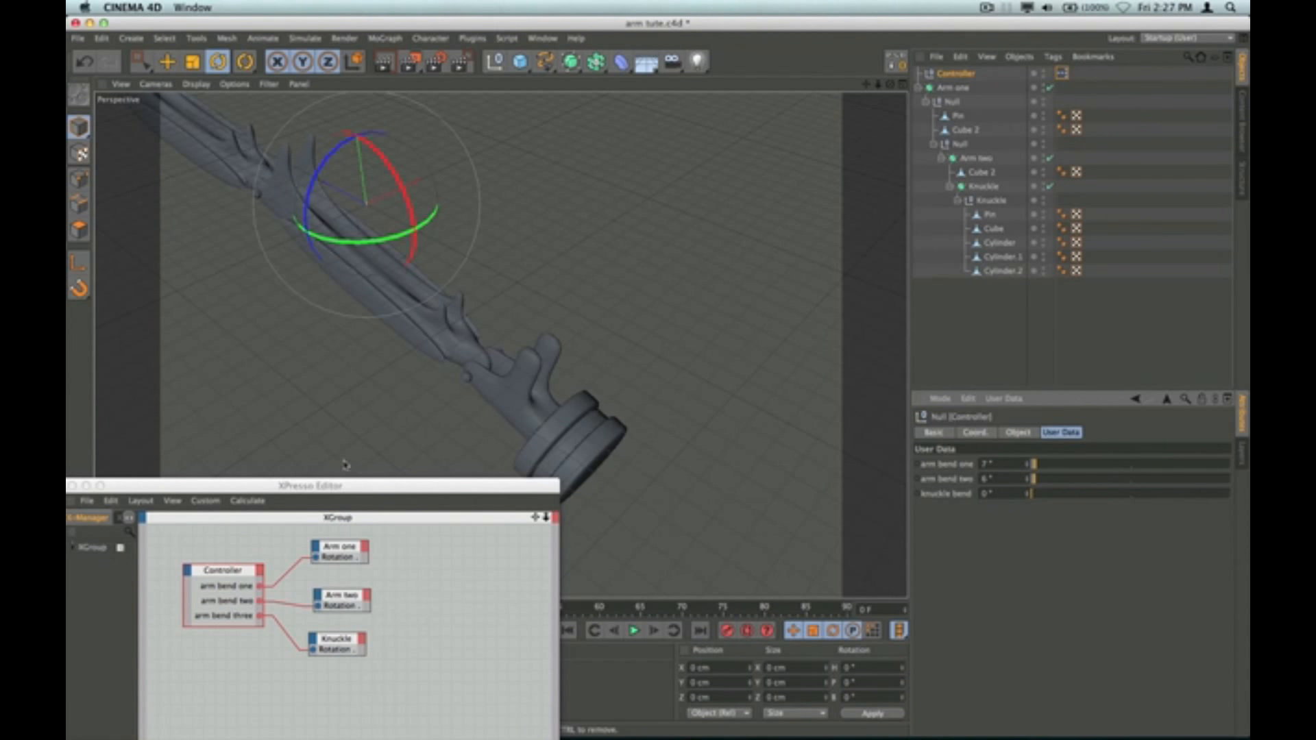
# Step: Close the XPresso Editor, reset the Controller's arm bend one and arm bend two to 0°, and test knuckle bend at 1°
pyautogui.moveTo(338, 485); pyautogui.dragTo(461, 480)
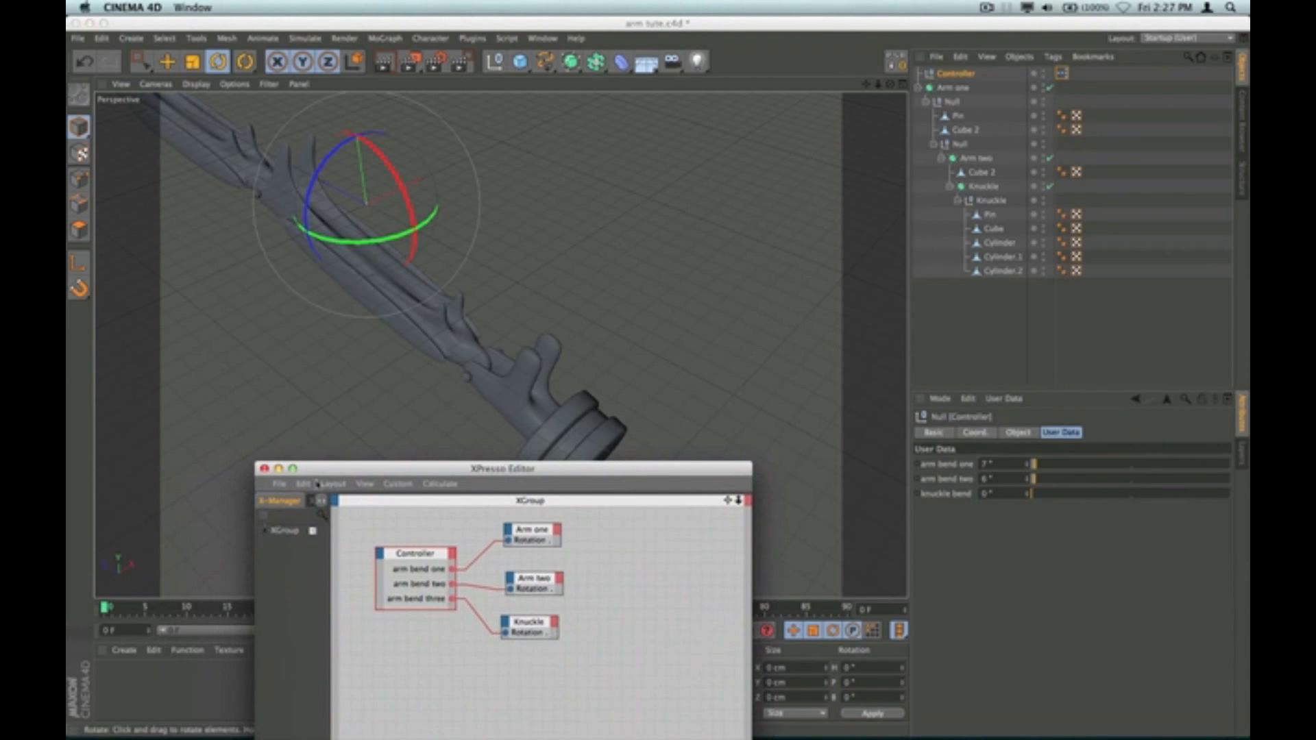
pyautogui.click(263, 472)
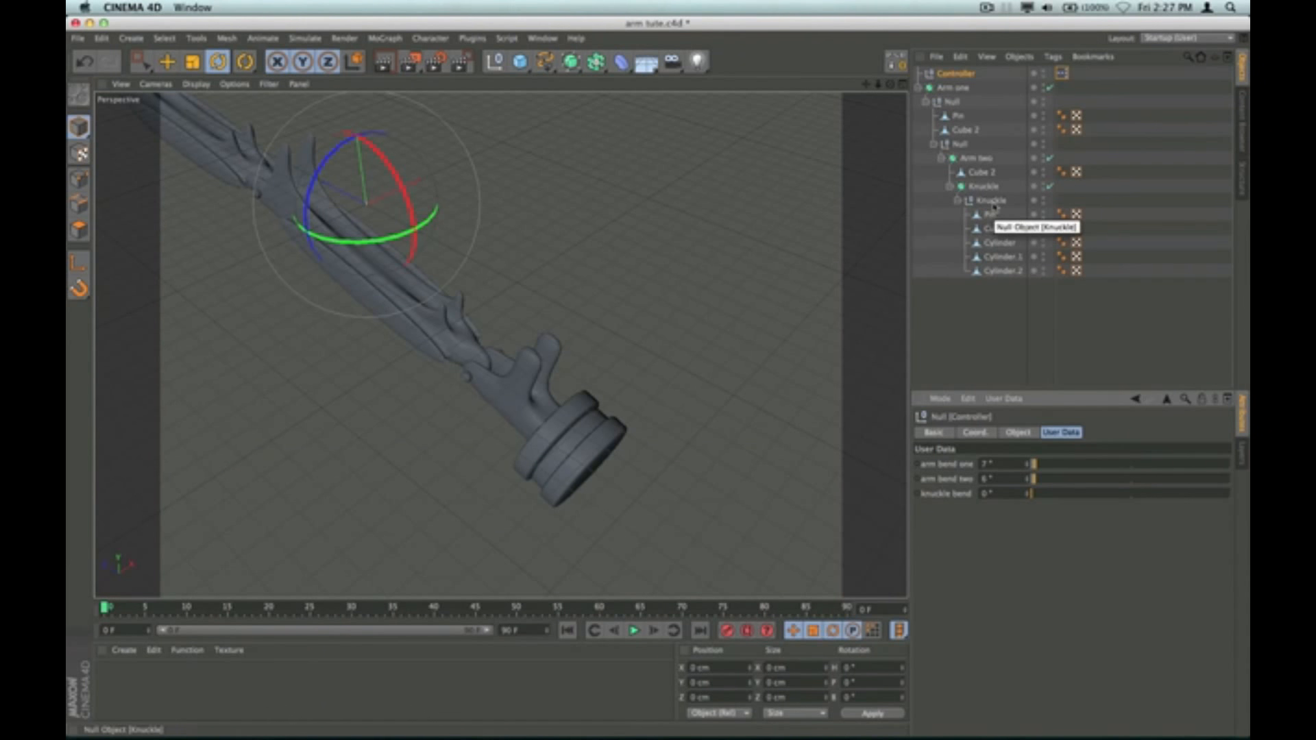
pyautogui.moveTo(1038, 465); pyautogui.dragTo(1019, 484)
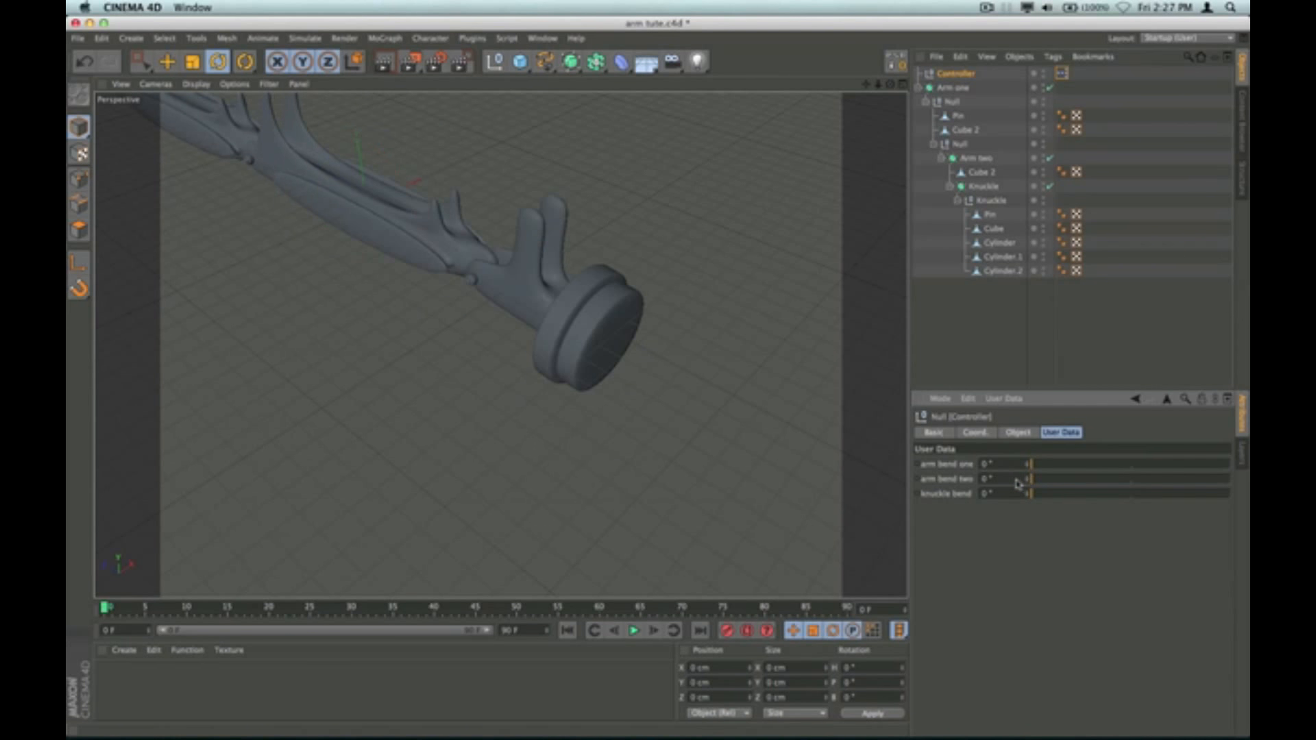
pyautogui.click(1029, 496)
# Step: Examine the Knuckle null's rotation axis relative to the knuckle pin in the perspective and right views
pyautogui.click(988, 203)
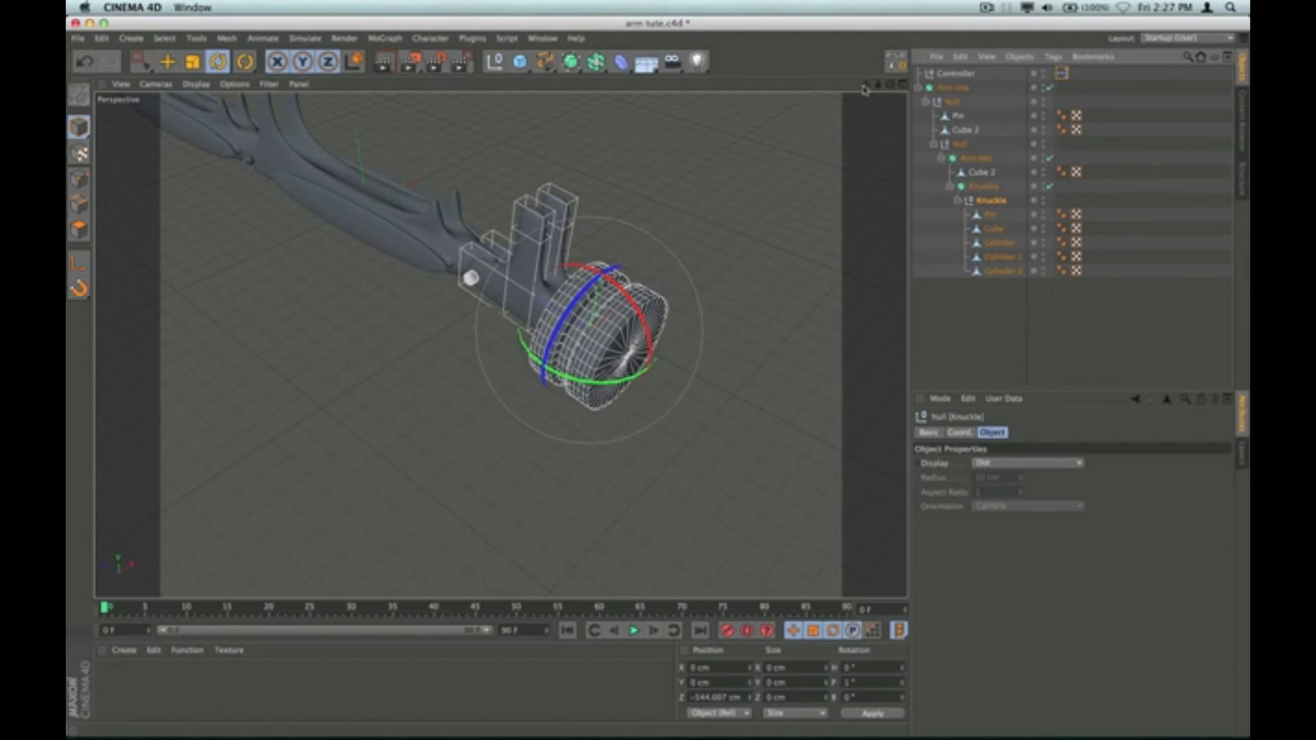
pyautogui.moveTo(891, 85); pyautogui.dragTo(948, 19)
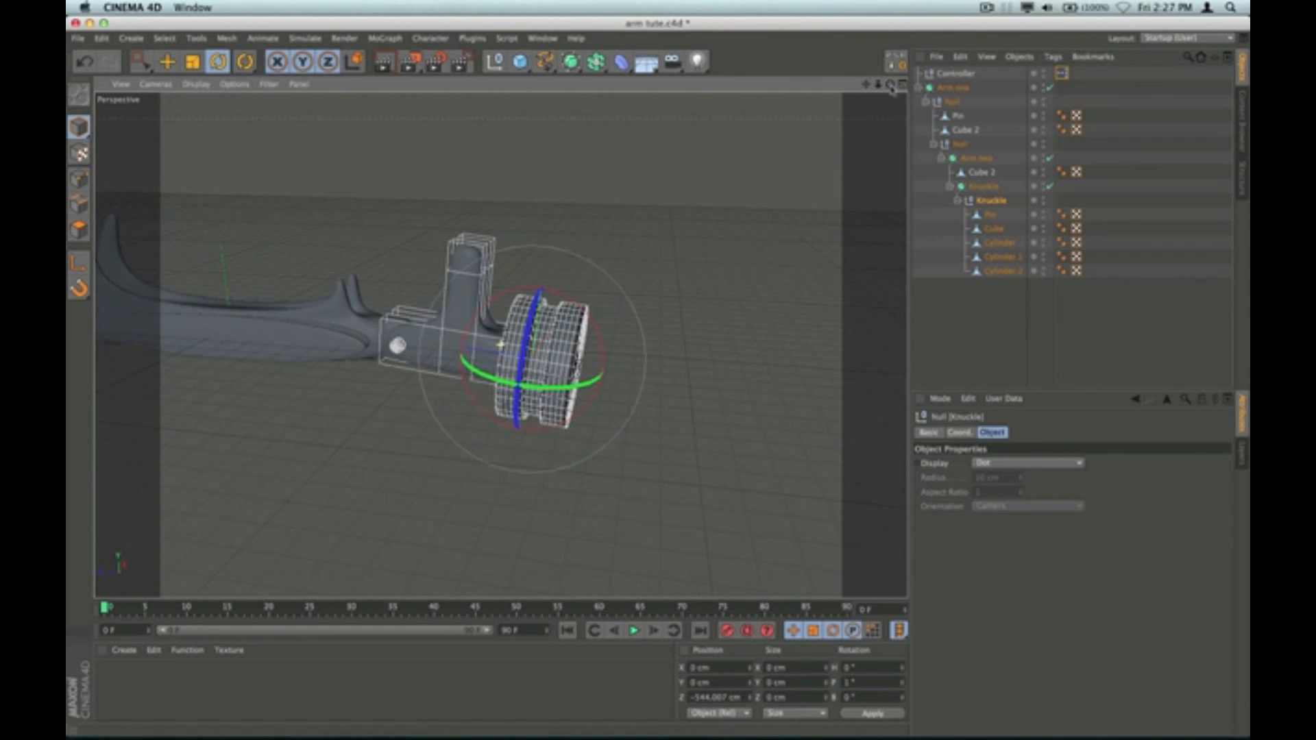
pyautogui.click(902, 85)
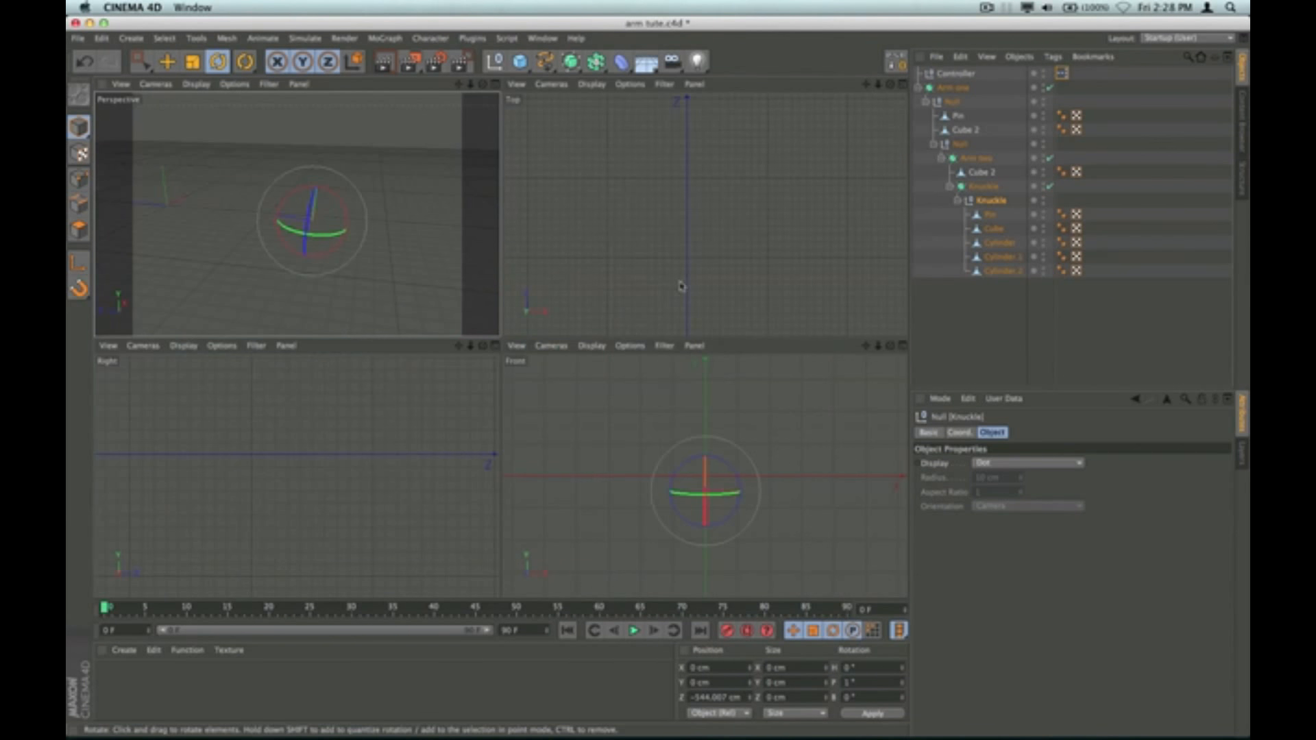
pyautogui.click(408, 478)
pyautogui.scroll(-1, 408, 476)
pyautogui.scroll(-4, 409, 471)
pyautogui.scroll(5, 409, 470)
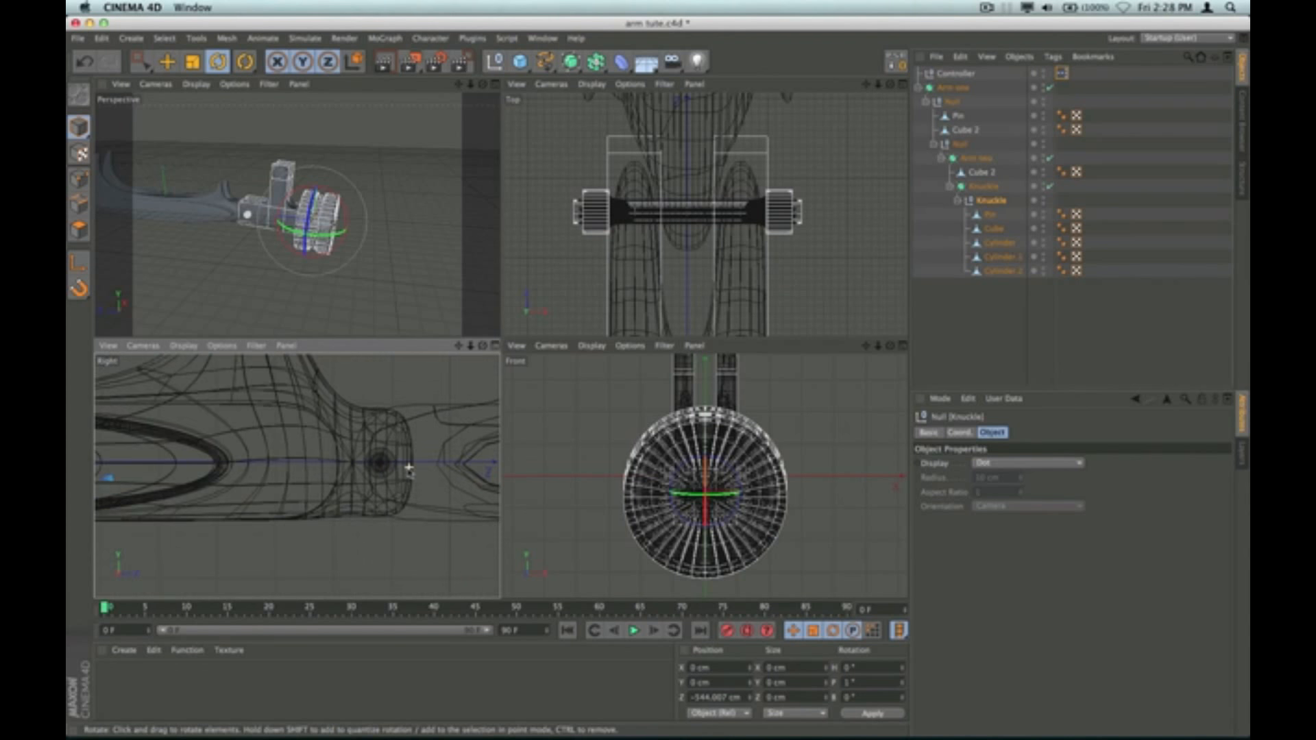
pyautogui.scroll(-4, 409, 472)
pyautogui.moveTo(459, 347); pyautogui.dragTo(425, 377)
pyautogui.moveTo(298, 475)
pyautogui.mouseDown()
pyautogui.moveTo(130, 573)
pyautogui.moveTo(14, 582)
pyautogui.moveTo(53, 592)
pyautogui.moveTo(583, 463)
pyautogui.moveTo(856, 439)
pyautogui.moveTo(1033, 457)
pyautogui.moveTo(301, 475)
pyautogui.mouseUp()
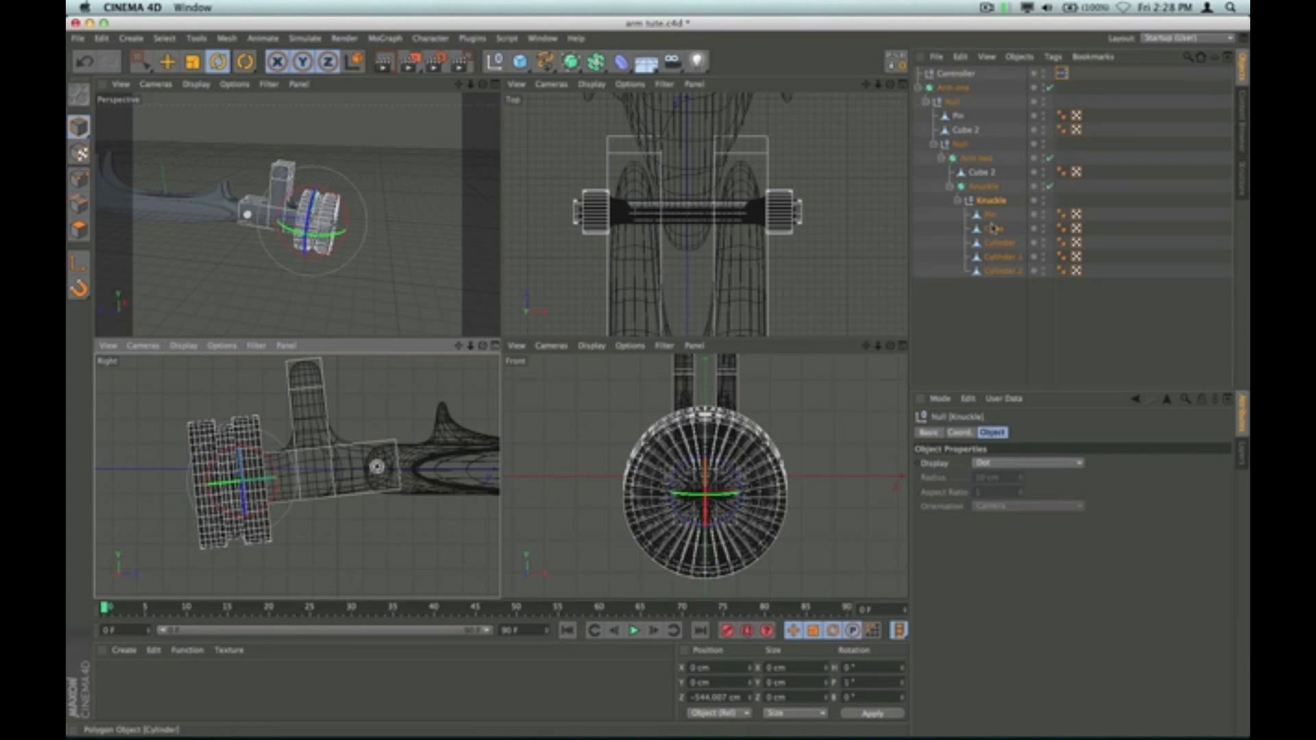
# Step: Reset the Controller's knuckle bend user data value to 0°
pyautogui.click(956, 73)
pyautogui.click(1061, 433)
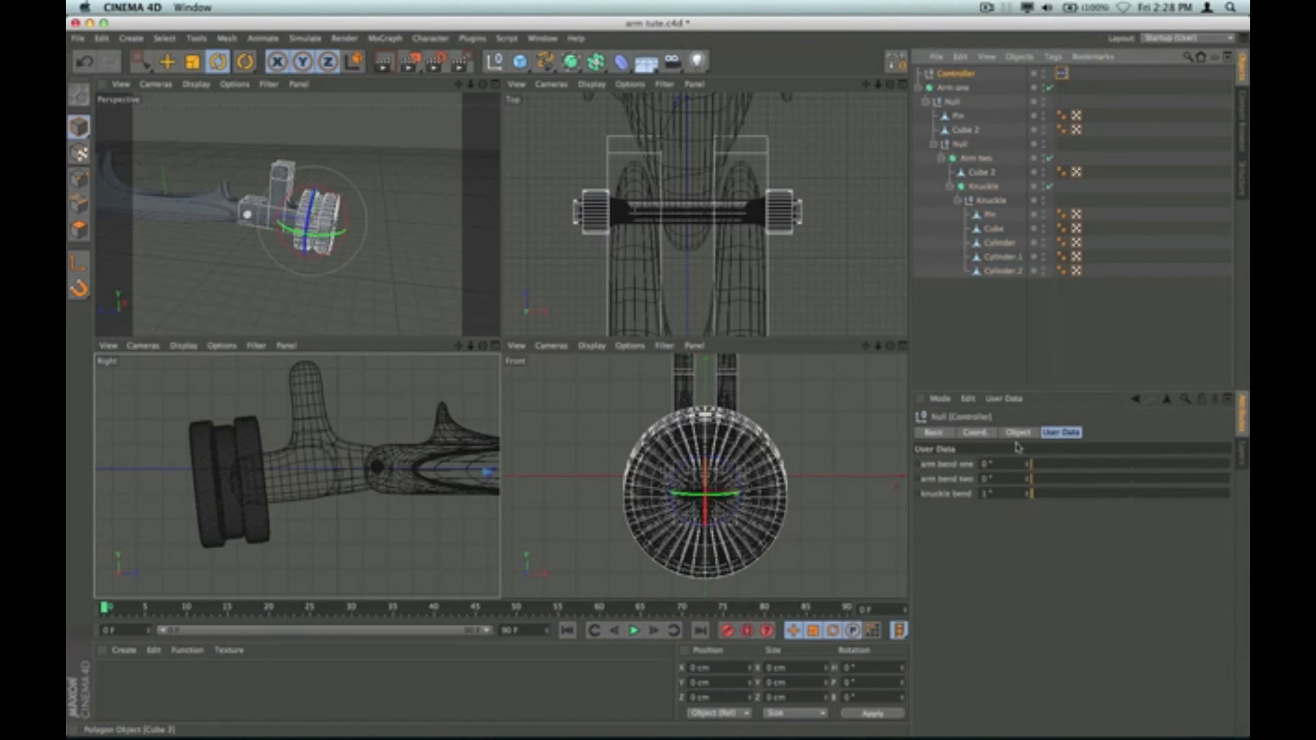
pyautogui.click(1027, 496)
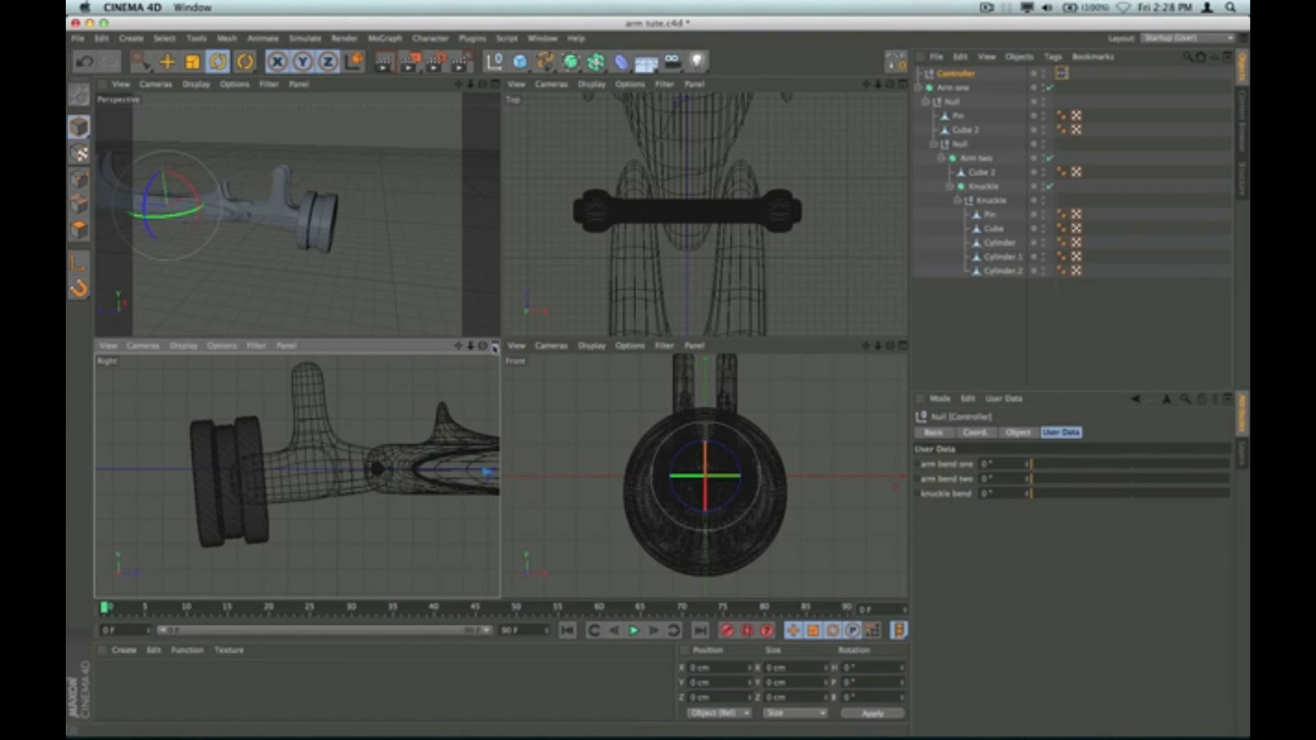
# Step: Set the pitch rotation (R . P) of the Knuckle HyperNURBS object to 0° to straighten the knuckle
pyautogui.click(494, 346)
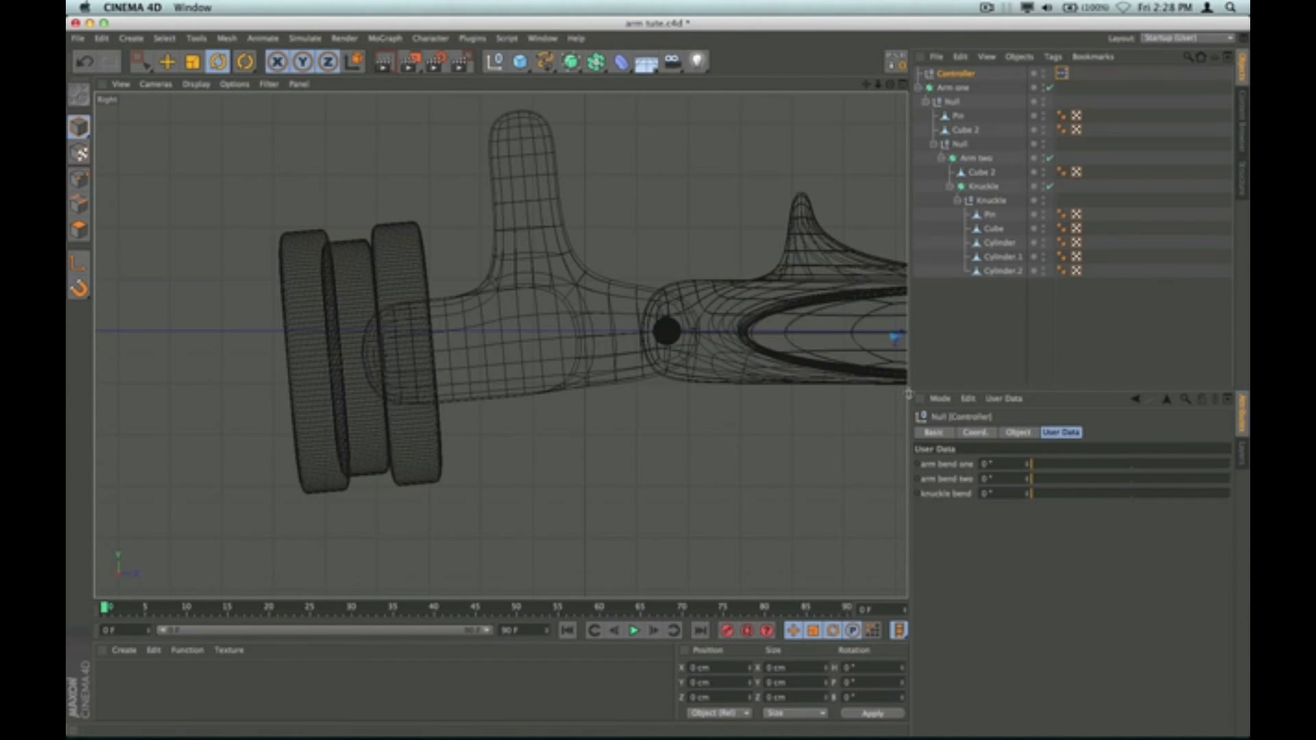
pyautogui.click(984, 187)
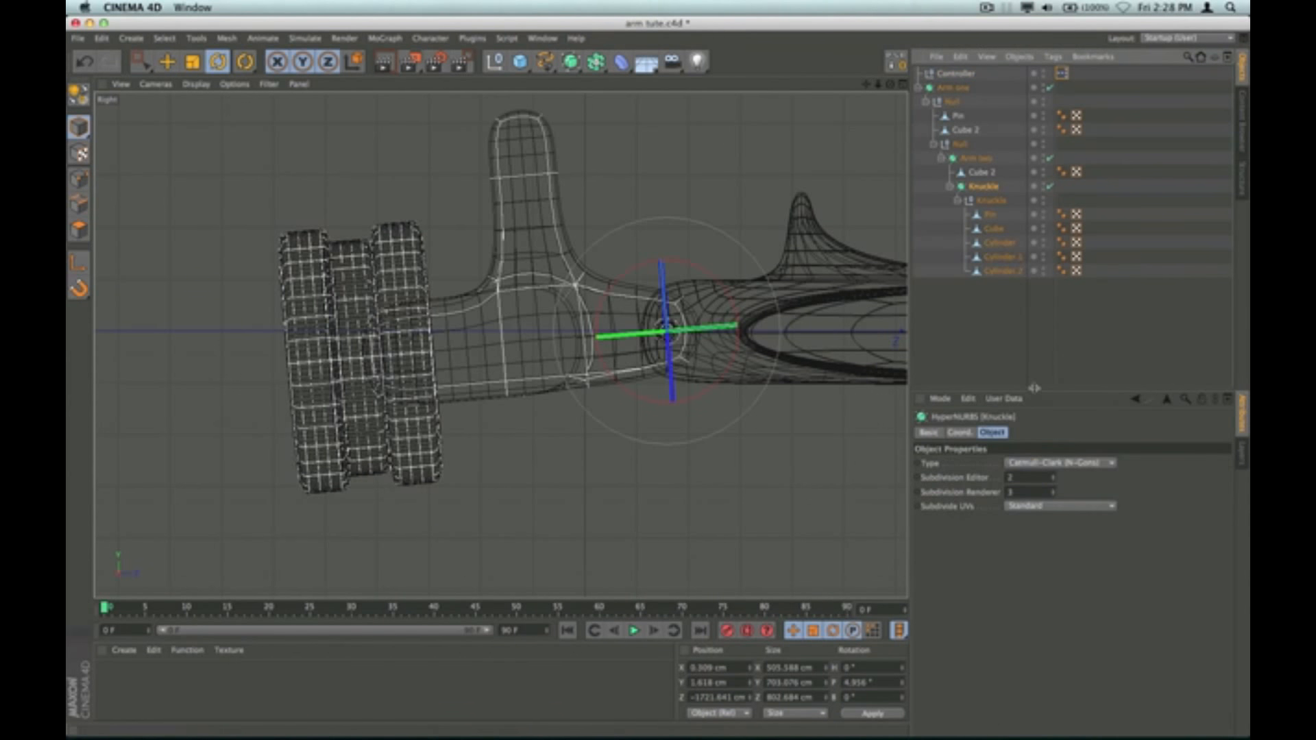
pyautogui.click(960, 433)
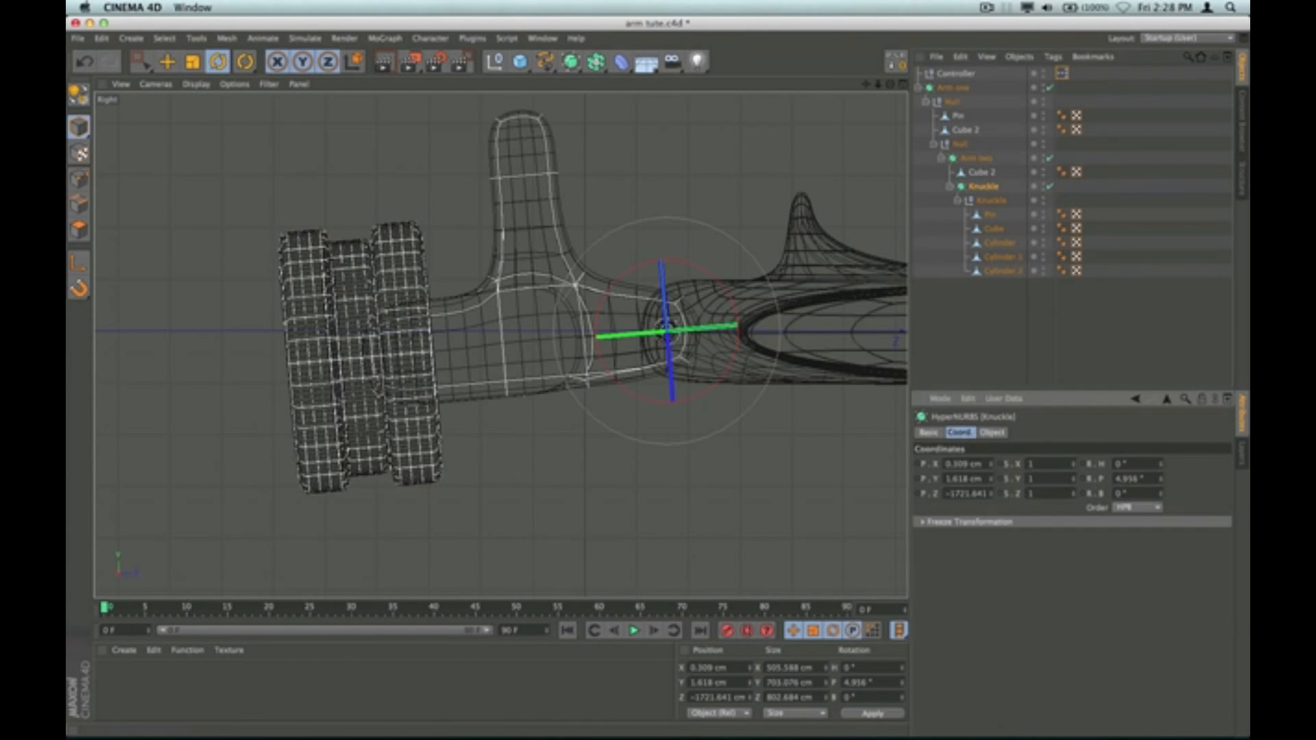
pyautogui.doubleClick(1138, 478)
pyautogui.write('0')
pyautogui.press('Return')
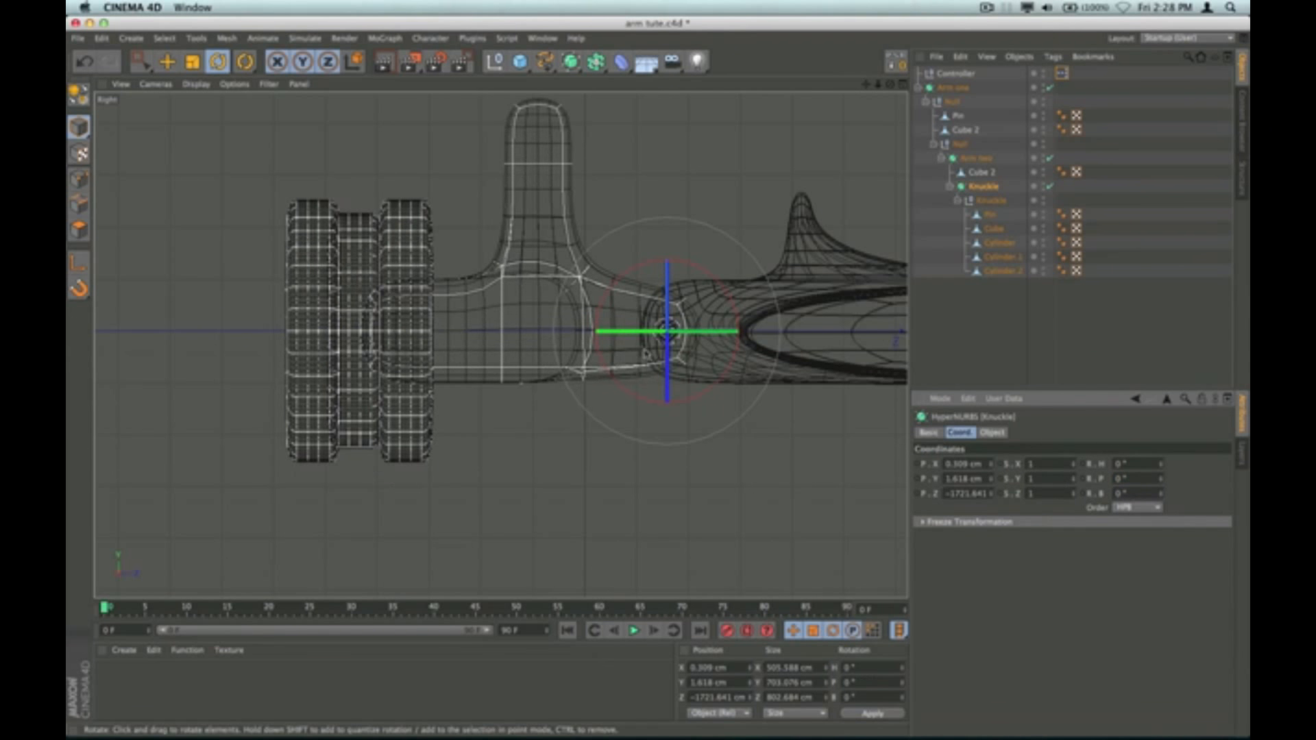
# Step: Compare the axis positions of the Knuckle null and the Knuckle HyperNURBS object, and collapse the null's children
pyautogui.click(988, 202)
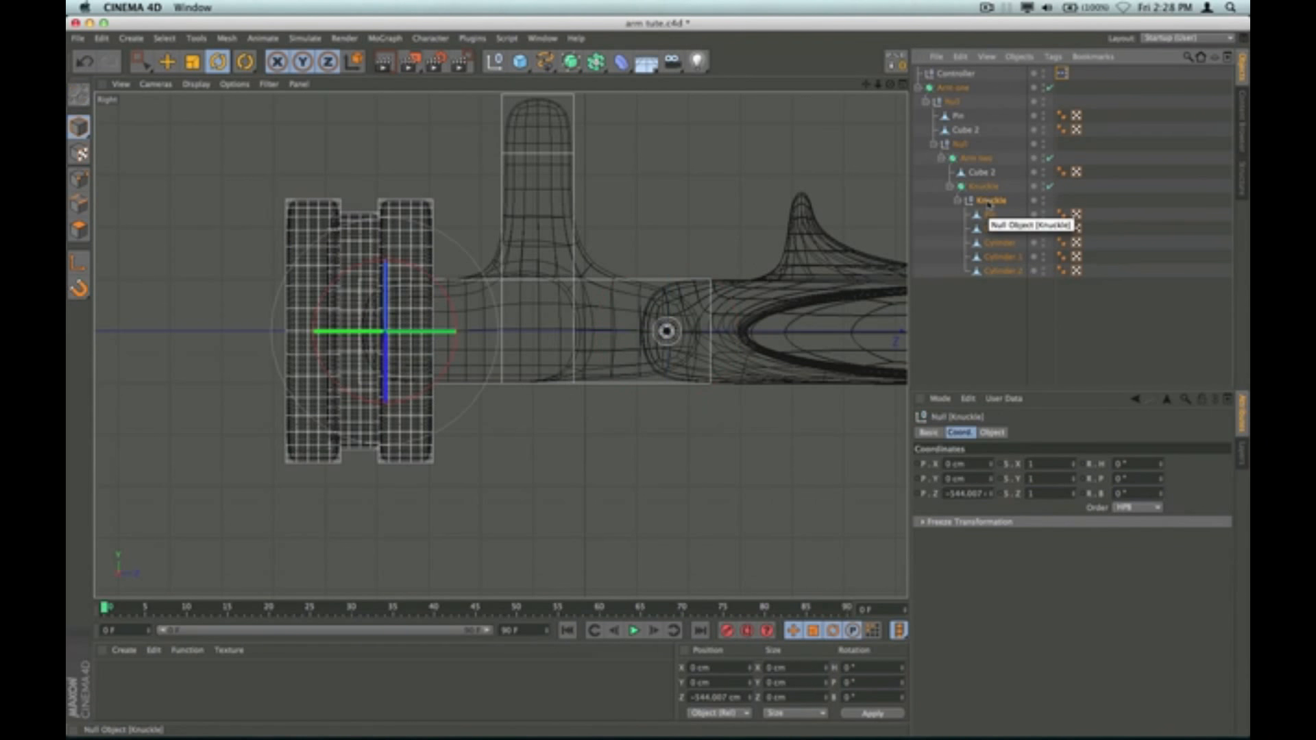
pyautogui.click(983, 187)
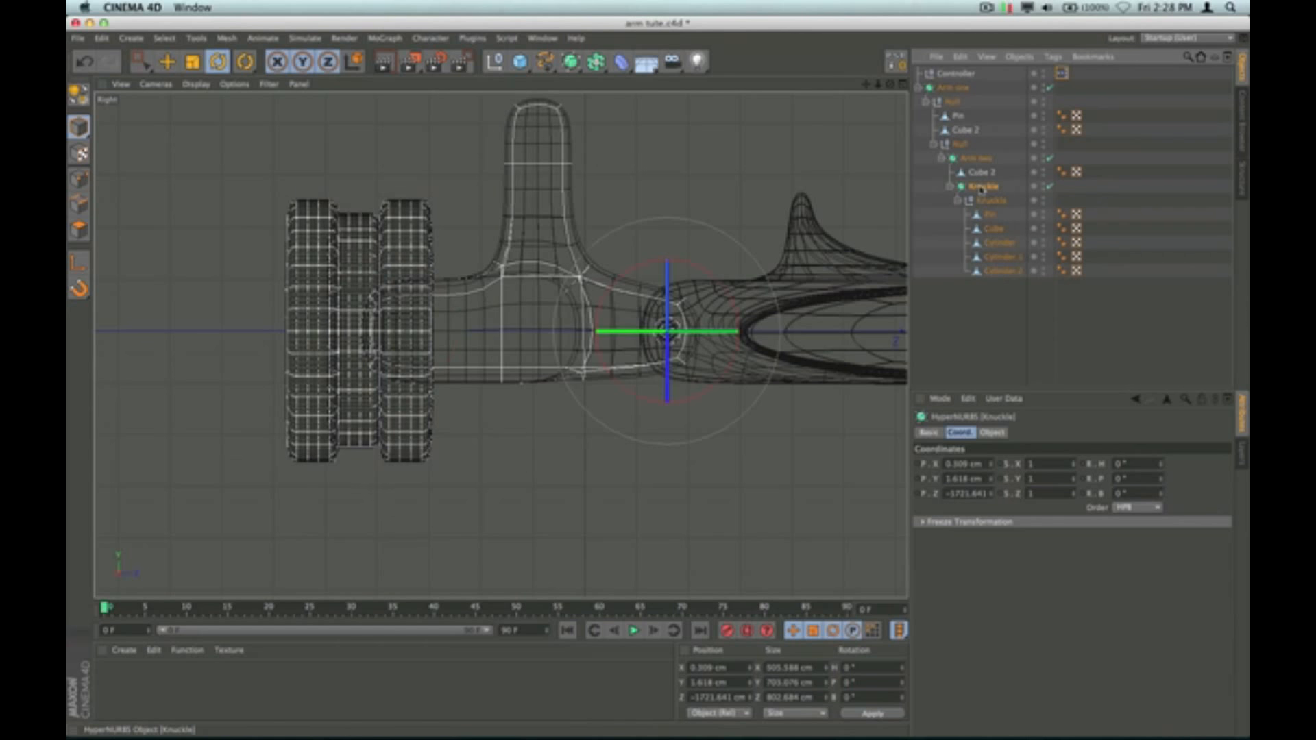
pyautogui.click(986, 201)
pyautogui.click(983, 189)
pyautogui.click(956, 200)
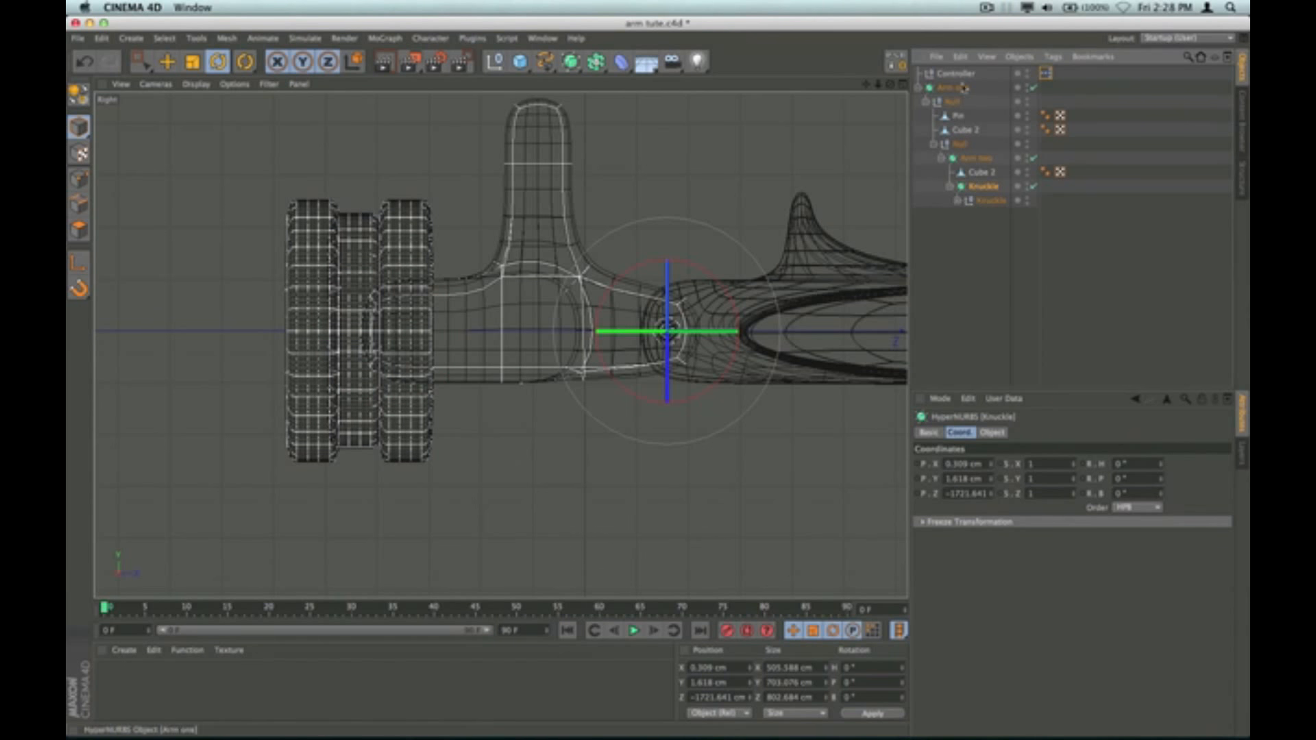
# Step: Replace the Knuckle null's node in the Controller's XPresso with the Knuckle HyperNURBS object, and connect arm bend three to its Rotation . P input
pyautogui.doubleClick(1046, 73)
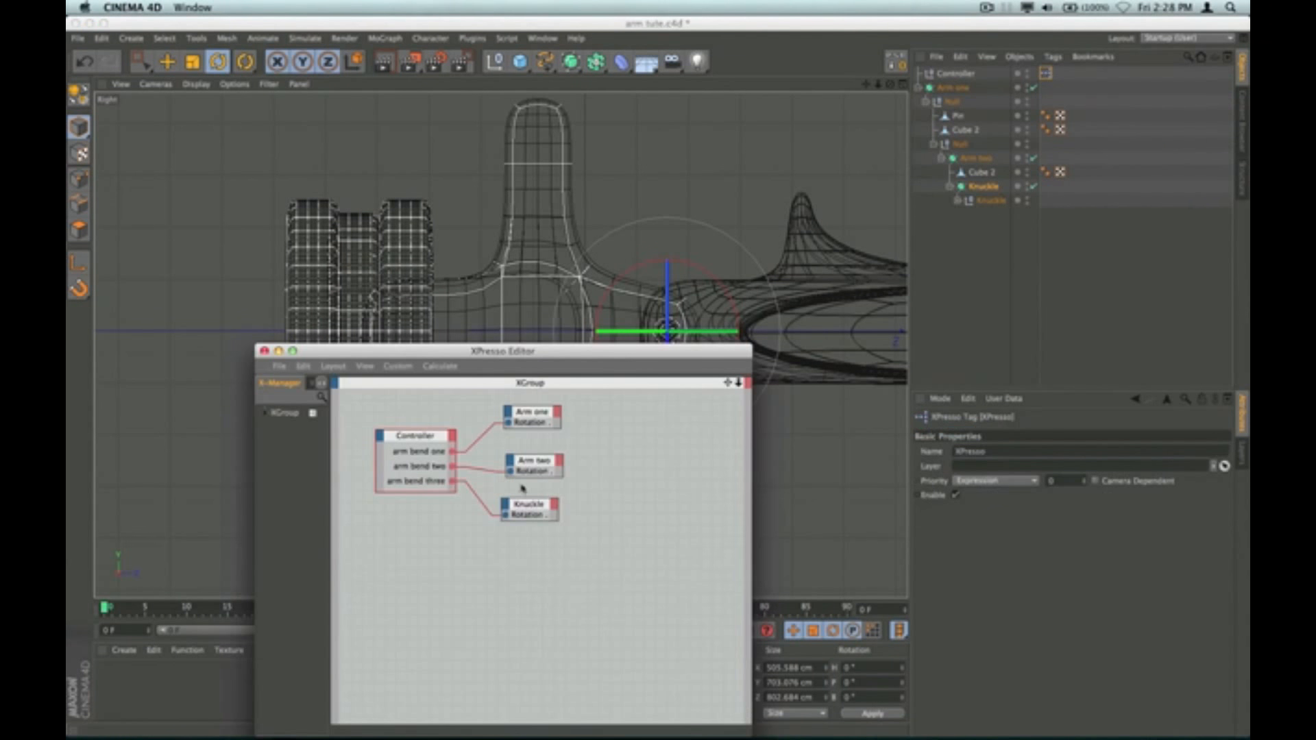
pyautogui.click(528, 507)
pyautogui.press('Delete')
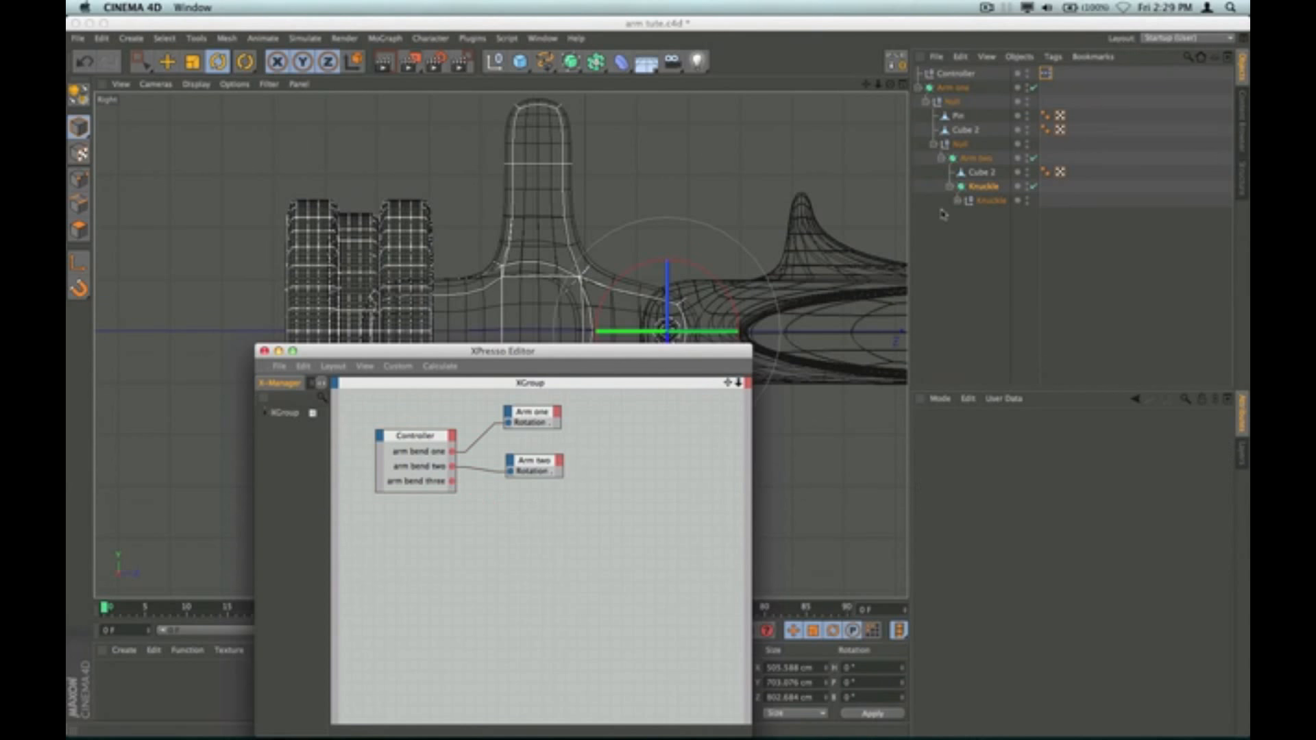
pyautogui.moveTo(981, 188); pyautogui.dragTo(575, 511)
pyautogui.moveTo(452, 481); pyautogui.dragTo(726, 629)
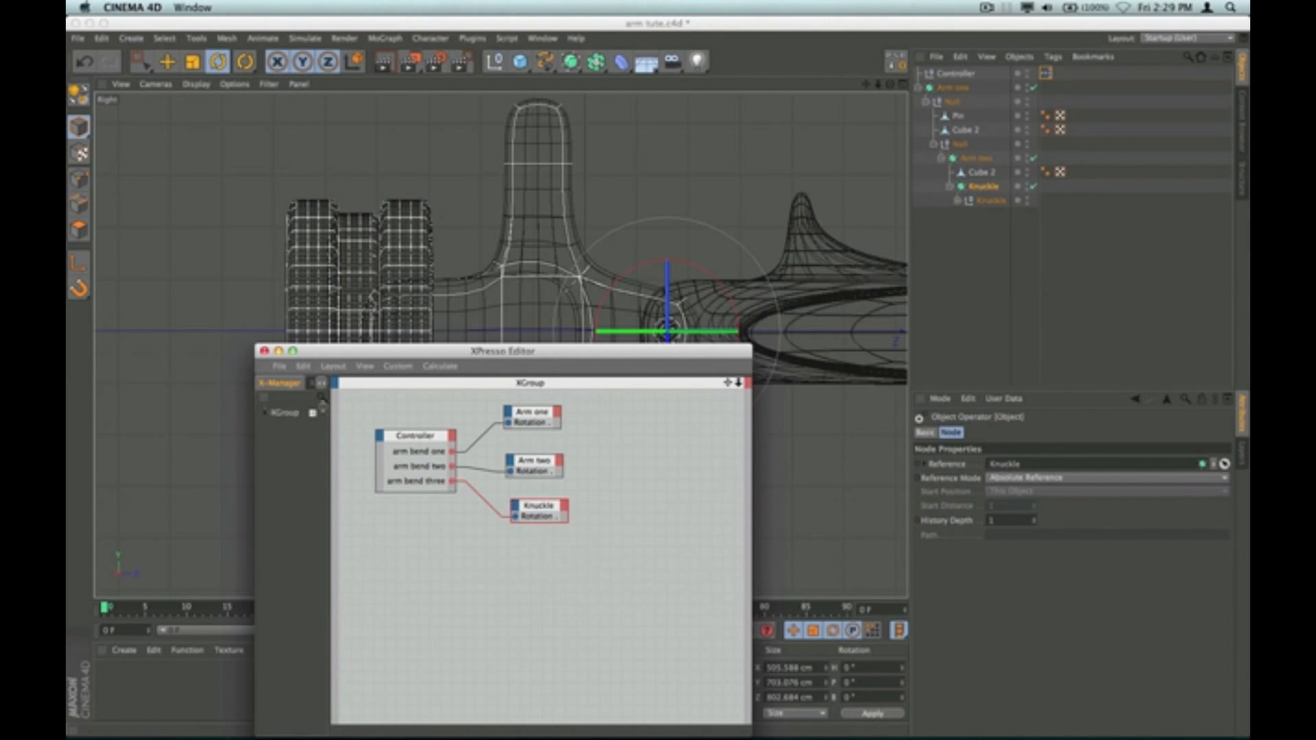
# Step: Set the Controller's knuckle bend to 58° to test the new connection, and close the XPresso Editor
pyautogui.click(957, 73)
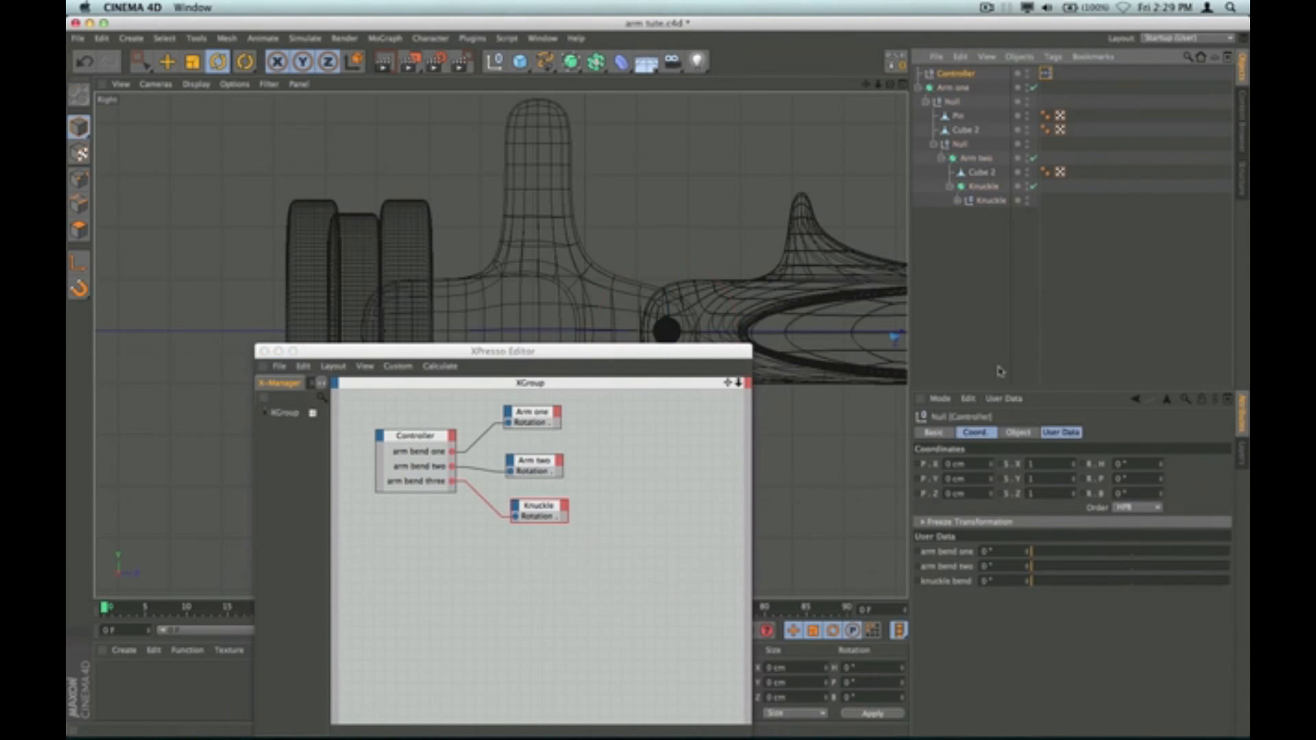
pyautogui.moveTo(674, 357); pyautogui.dragTo(644, 508)
pyautogui.moveTo(1035, 583); pyautogui.dragTo(1065, 584)
pyautogui.click(213, 497)
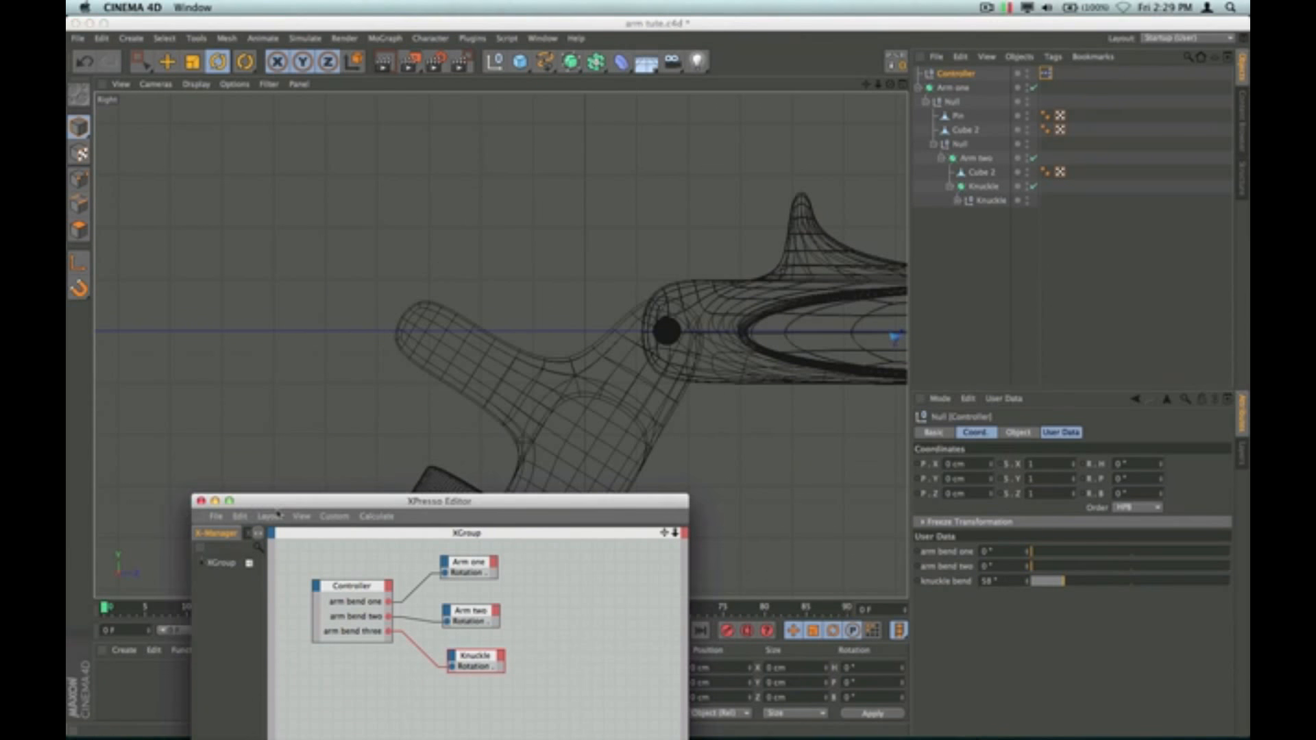
pyautogui.click(201, 501)
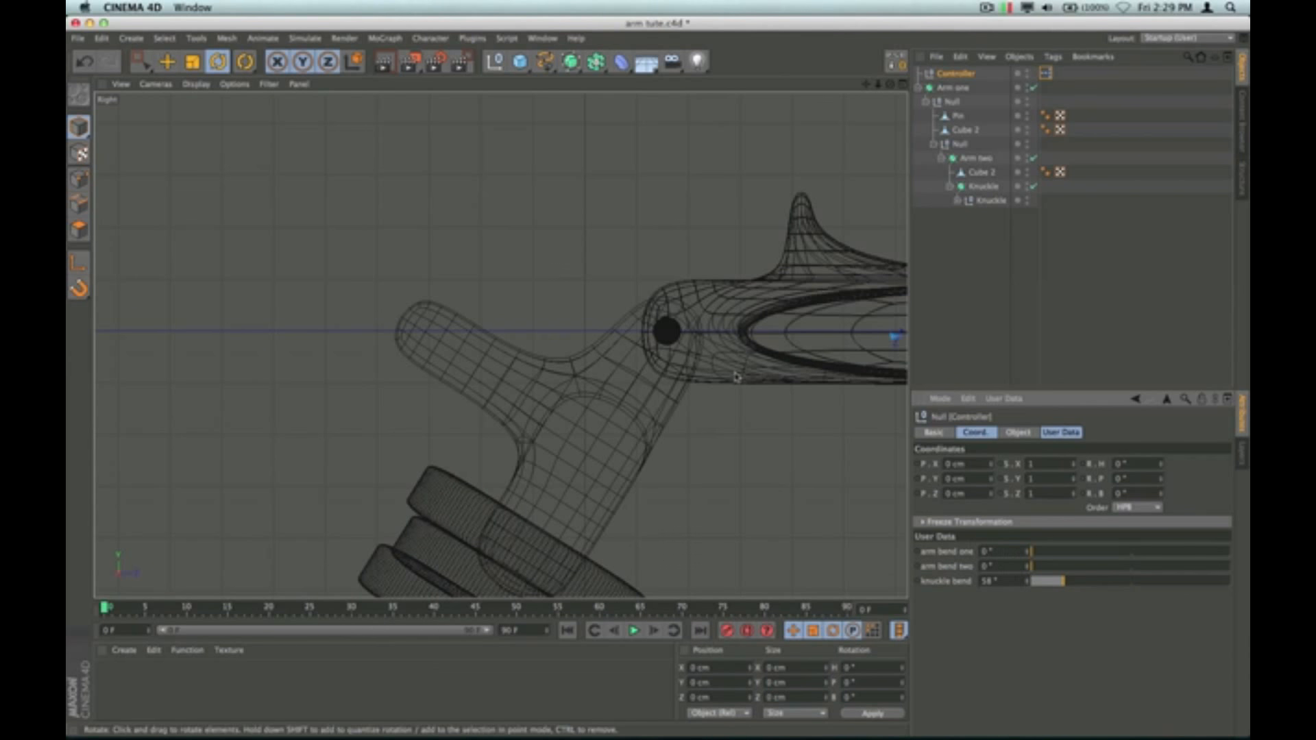
# Step: Examine the whole arm with its bent knuckle in the perspective view
pyautogui.click(903, 85)
pyautogui.scroll(-4, 370, 262)
pyautogui.moveTo(457, 85); pyautogui.dragTo(547, 104)
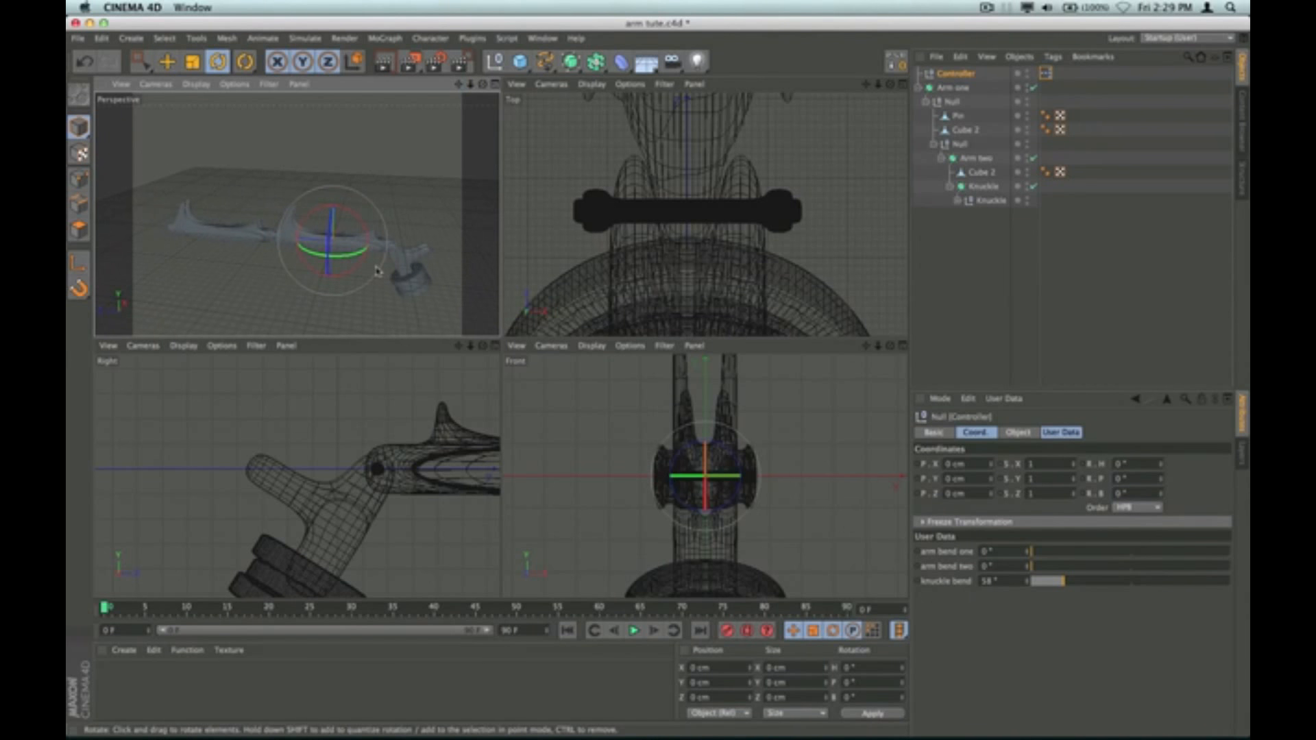
pyautogui.scroll(5, 377, 272)
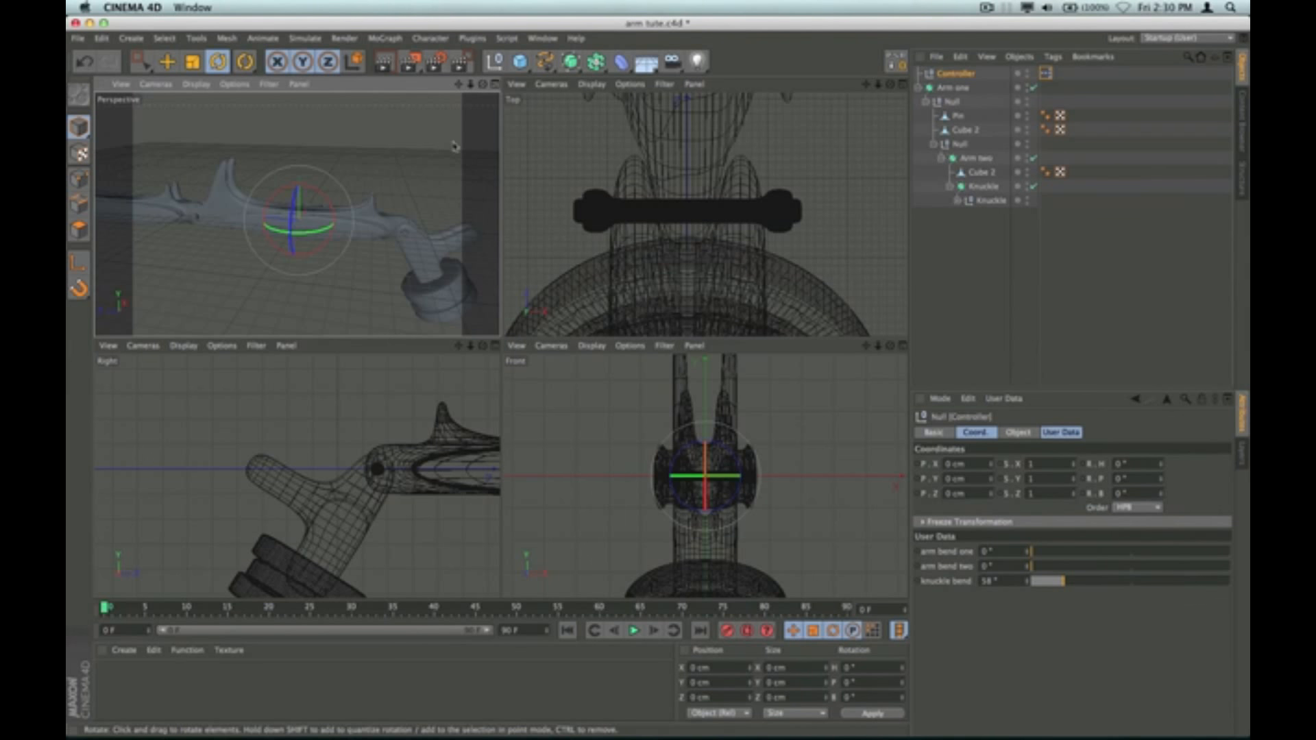
pyautogui.click(496, 85)
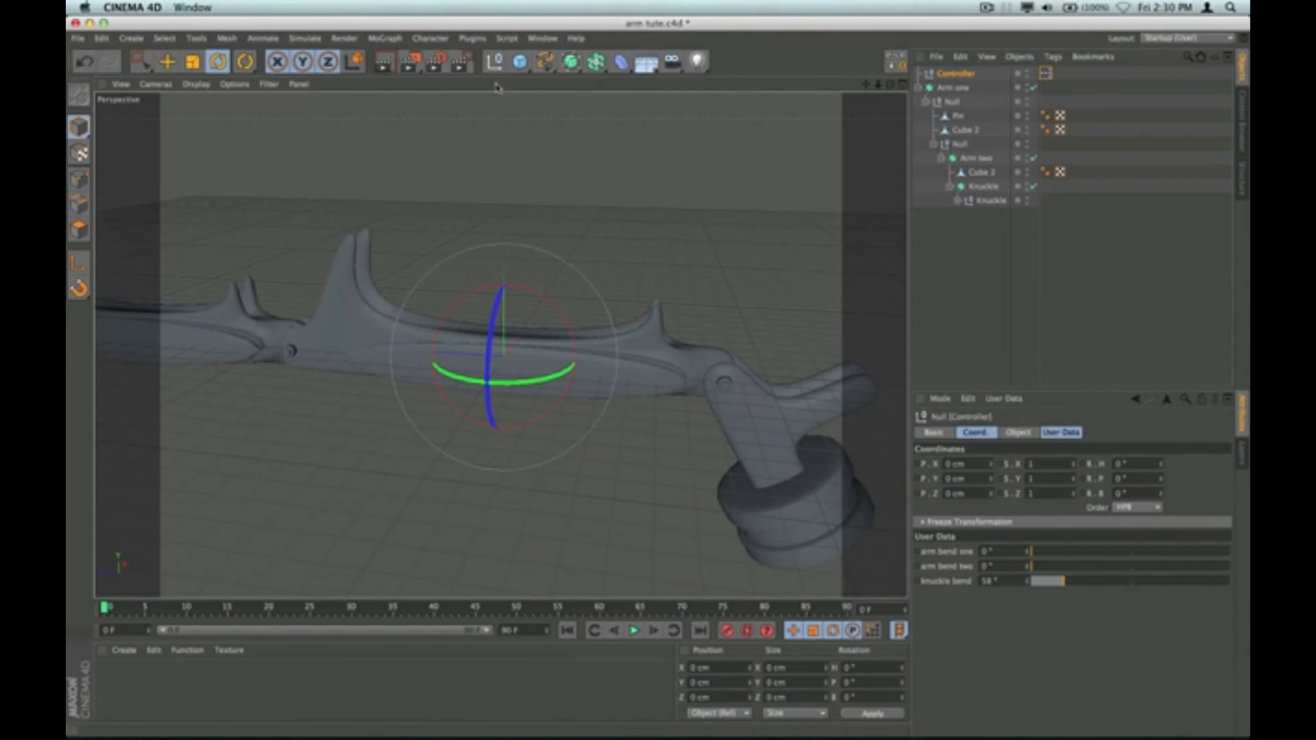
pyautogui.scroll(-5, 473, 347)
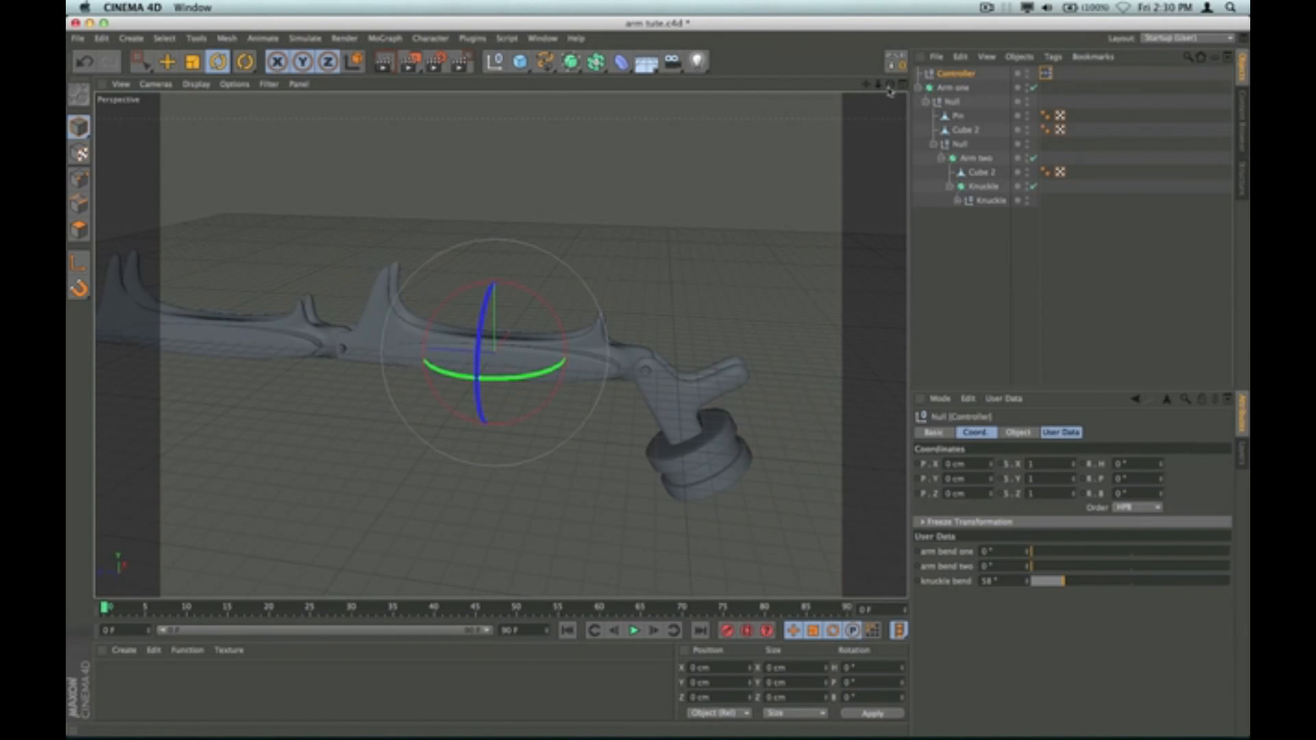
pyautogui.moveTo(867, 85); pyautogui.dragTo(936, 77)
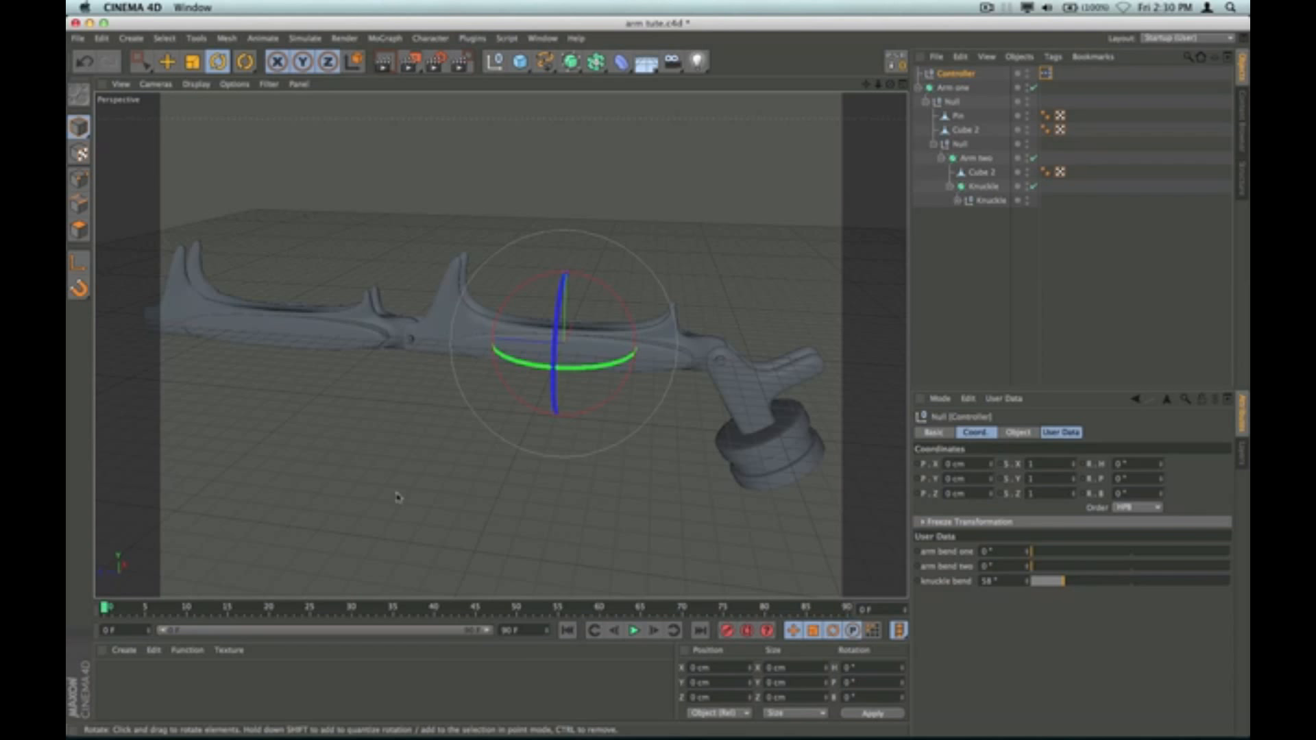
# Step: Collapse the arm's object hierarchy up to the top-level Arm one object
pyautogui.click(949, 186)
pyautogui.click(942, 159)
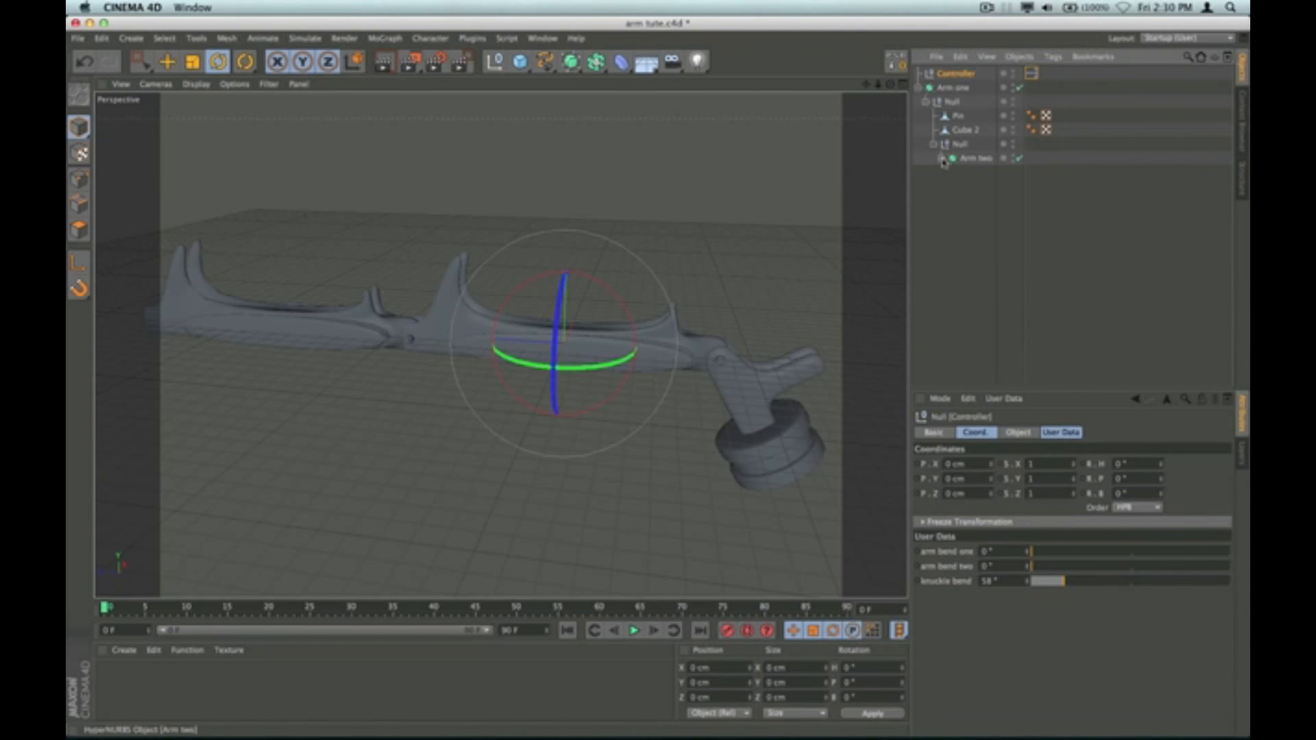
pyautogui.click(933, 145)
pyautogui.click(925, 101)
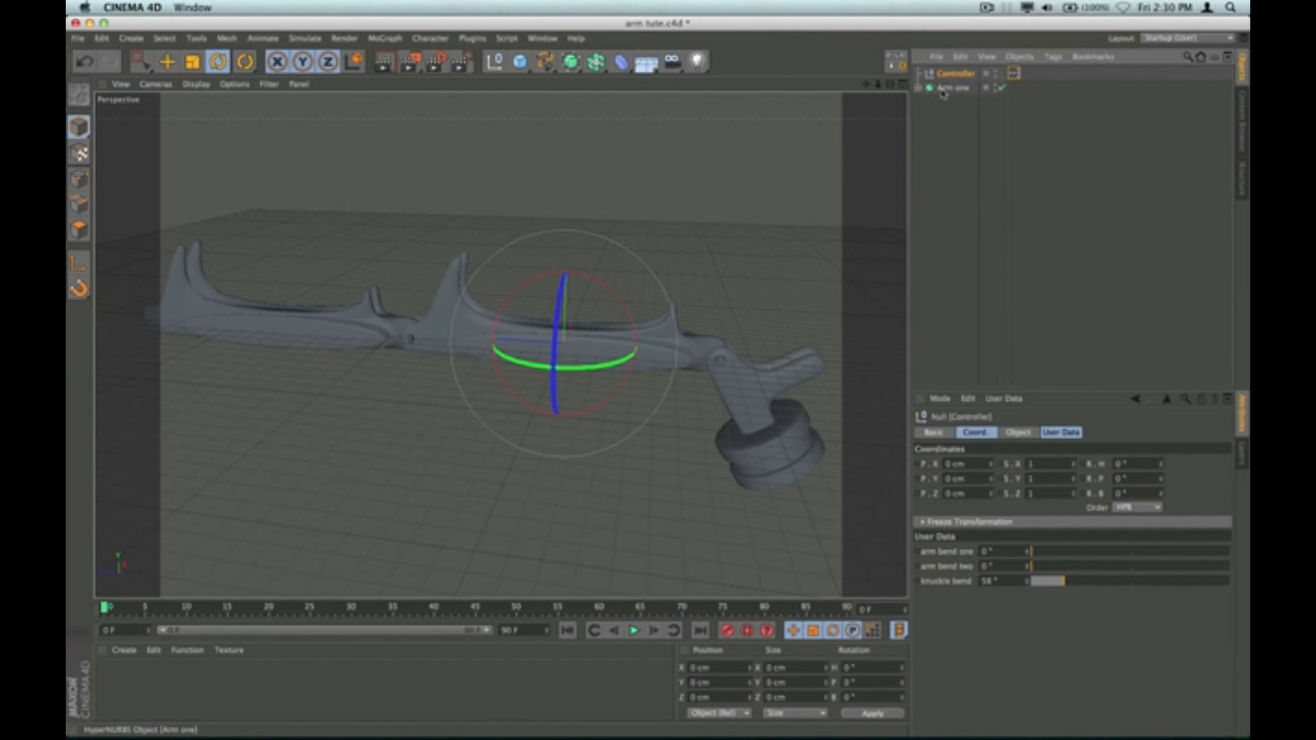
# Step: Group Arm one into a new null and name the null Robot Arm
pyautogui.click(949, 90)
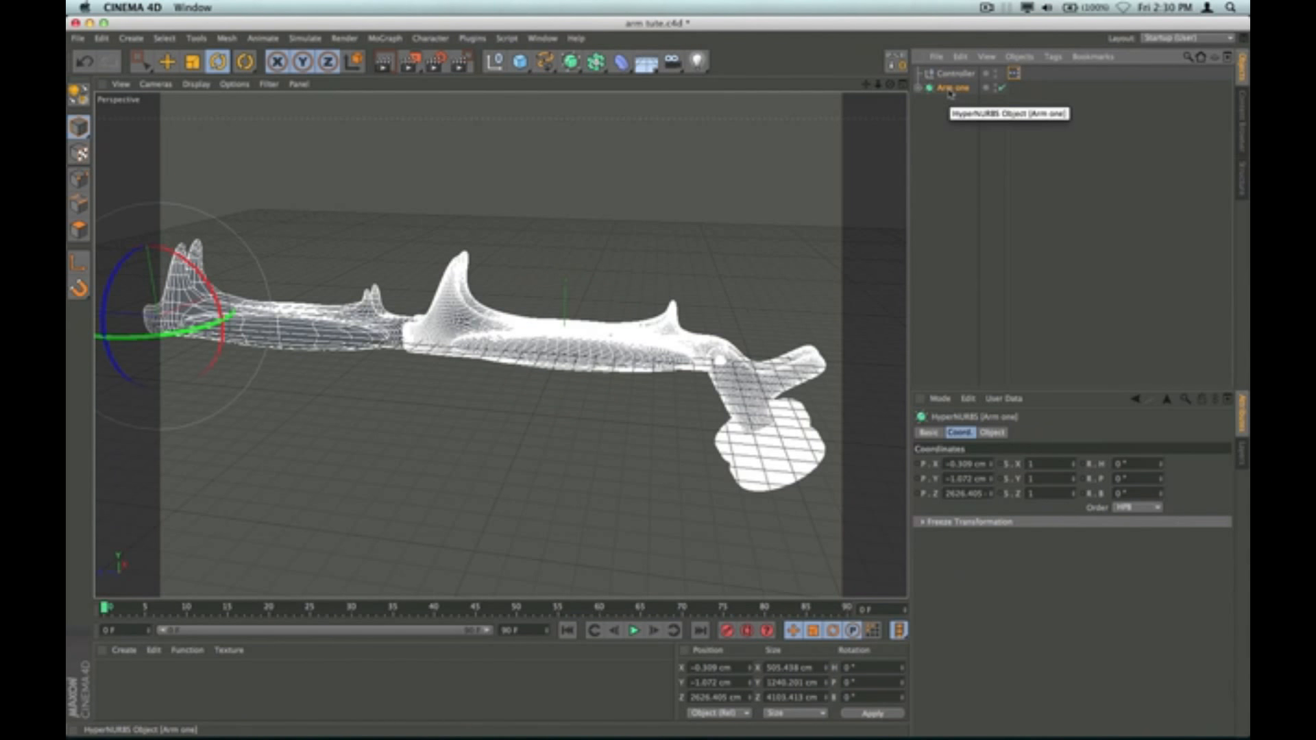
pyautogui.hotkey('alt', 'g')
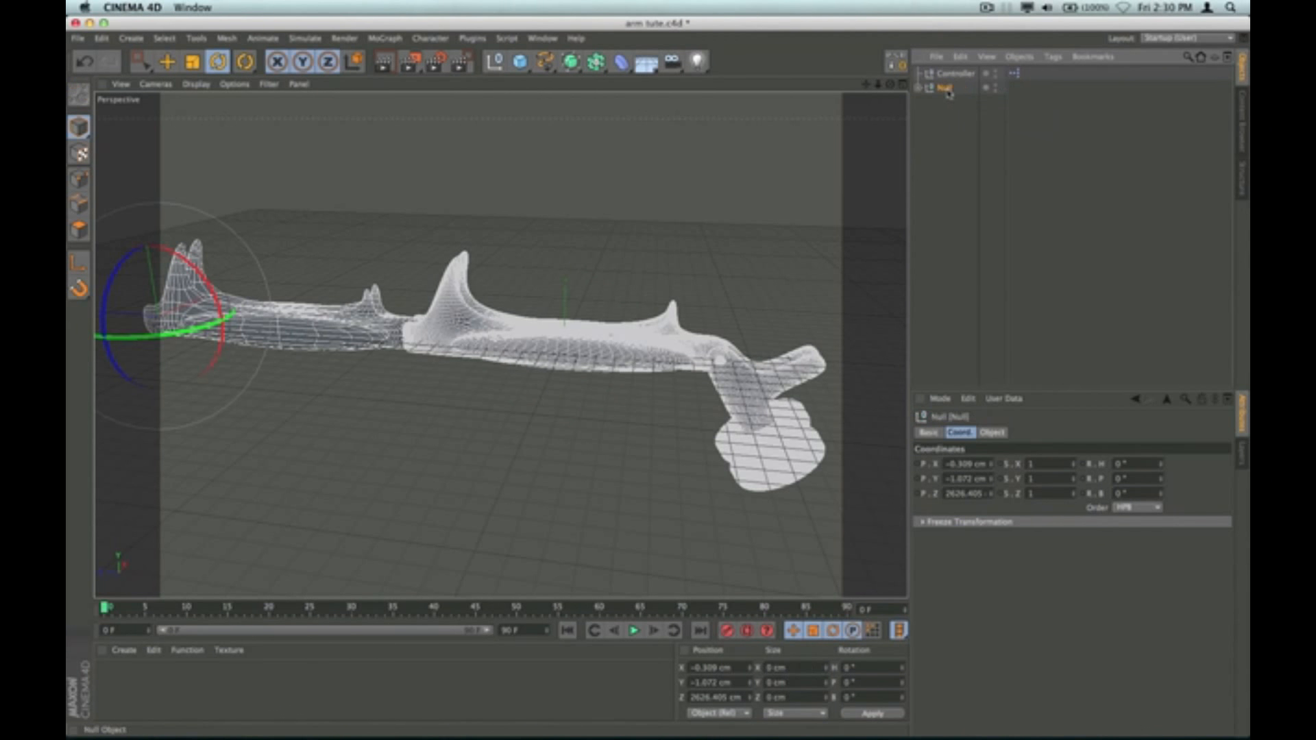
pyautogui.doubleClick(947, 88)
pyautogui.write('Robot')
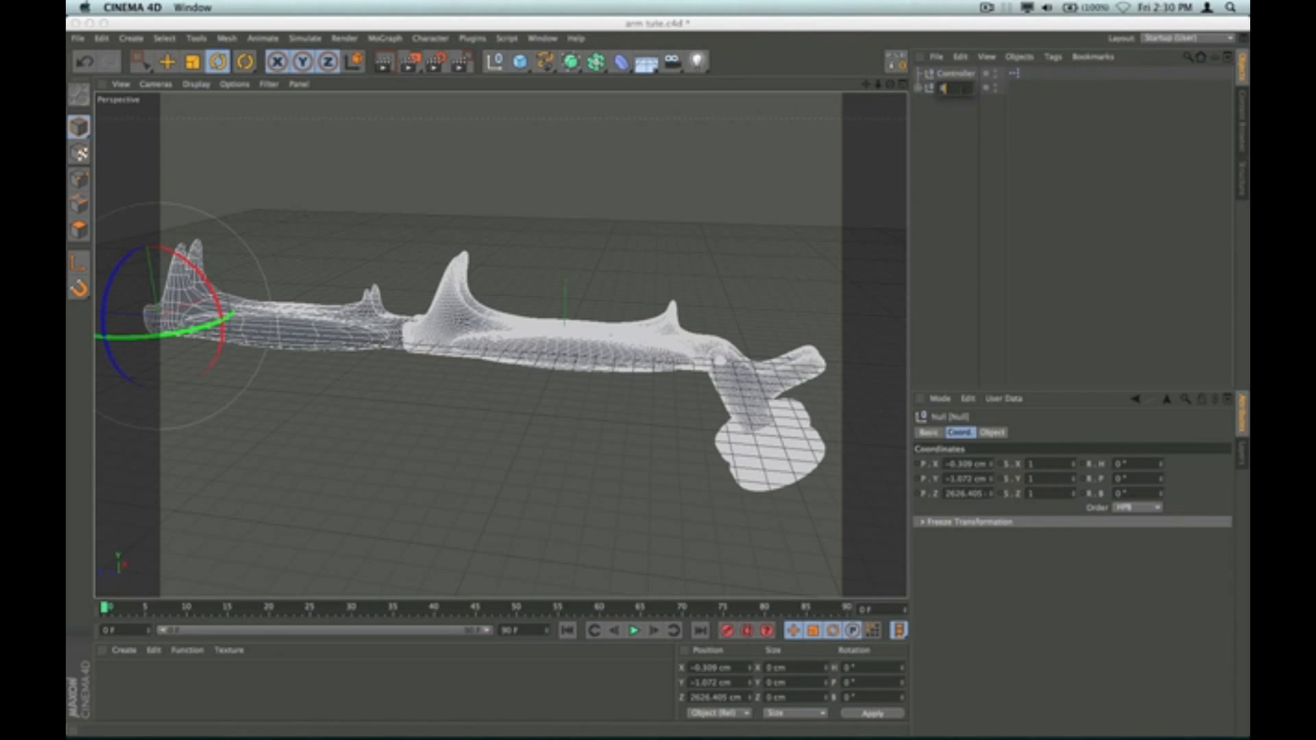
pyautogui.write(' Arm')
pyautogui.click(949, 125)
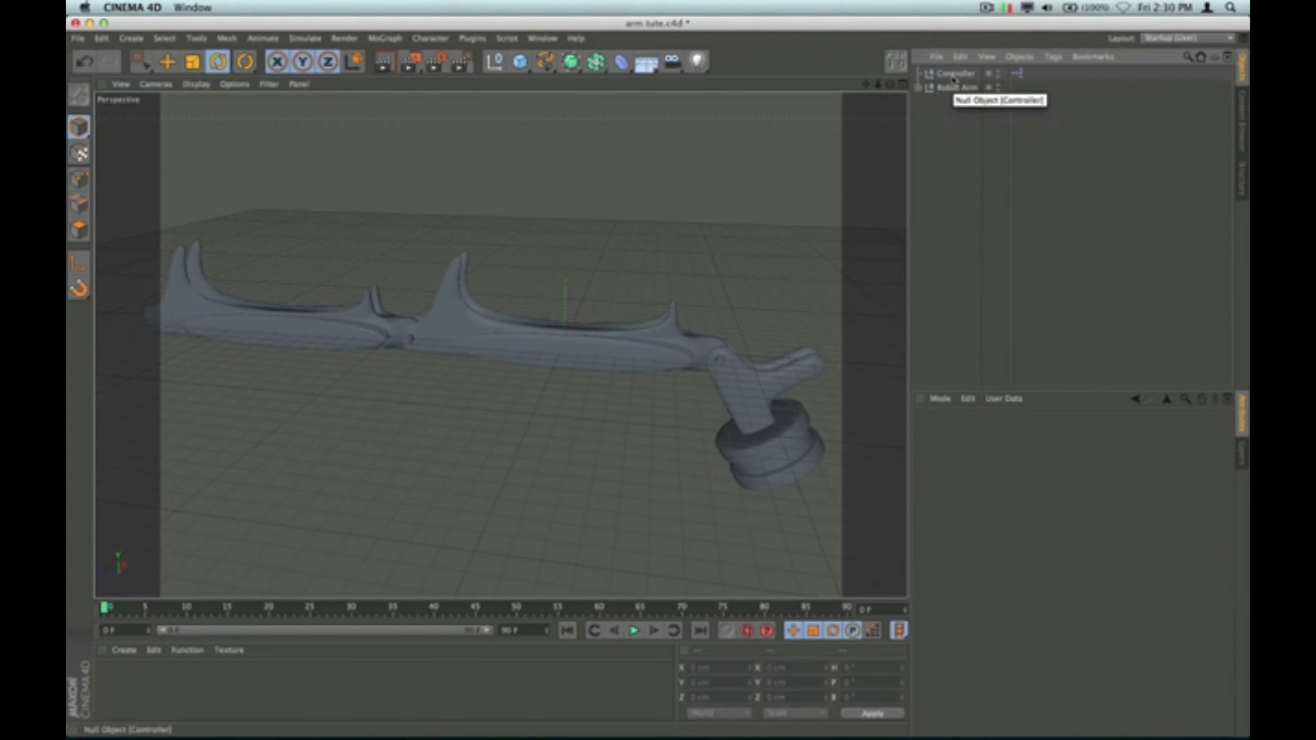
pyautogui.moveTo(960, 137); pyautogui.dragTo(920, 56)
pyautogui.click(945, 126)
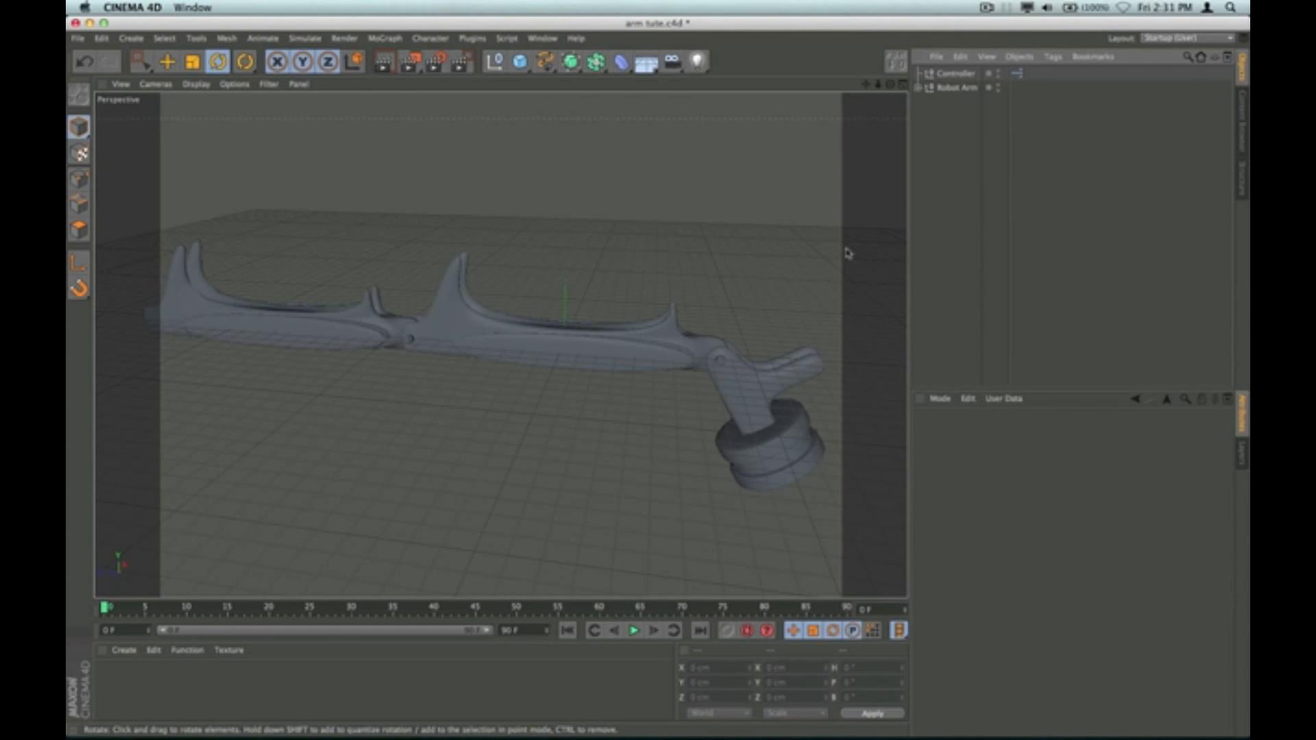
pyautogui.moveTo(501, 345); pyautogui.dragTo(893, 92)
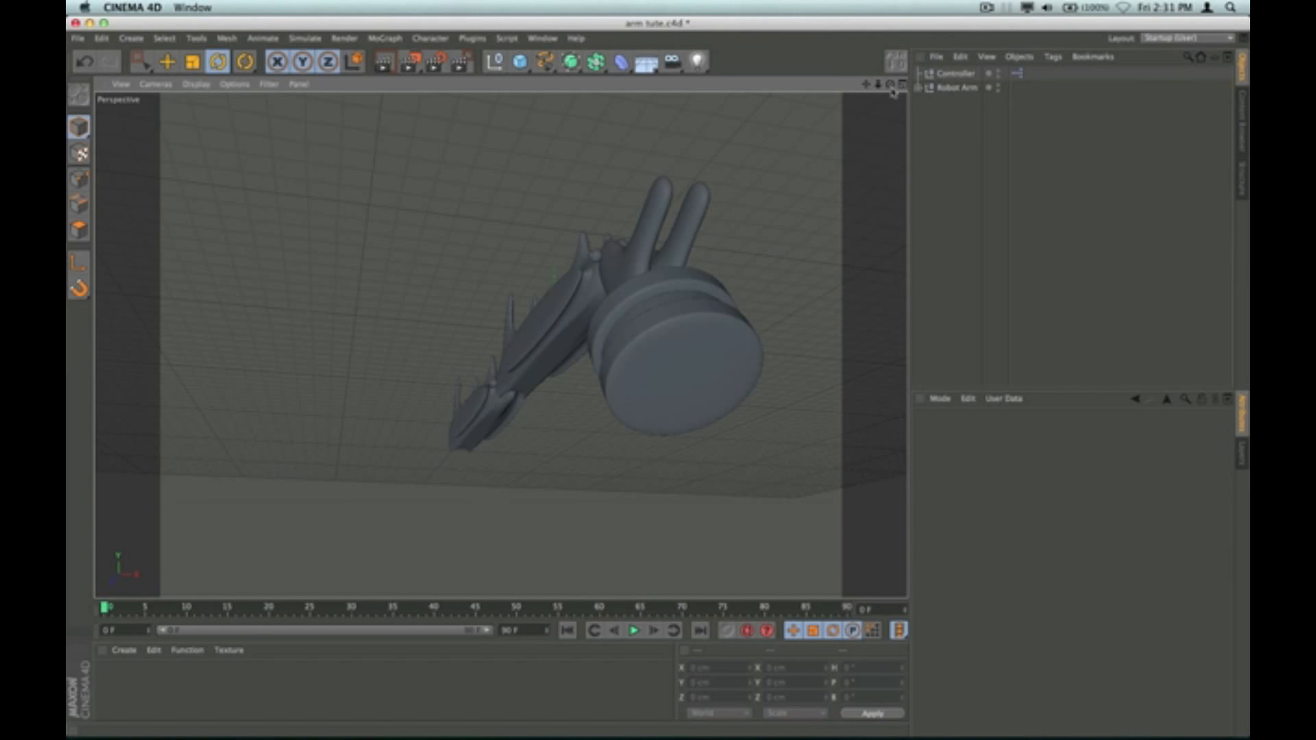
pyautogui.moveTo(893, 92)
pyautogui.mouseDown()
pyautogui.moveTo(500, 345)
pyautogui.moveTo(894, 92)
pyautogui.mouseUp()
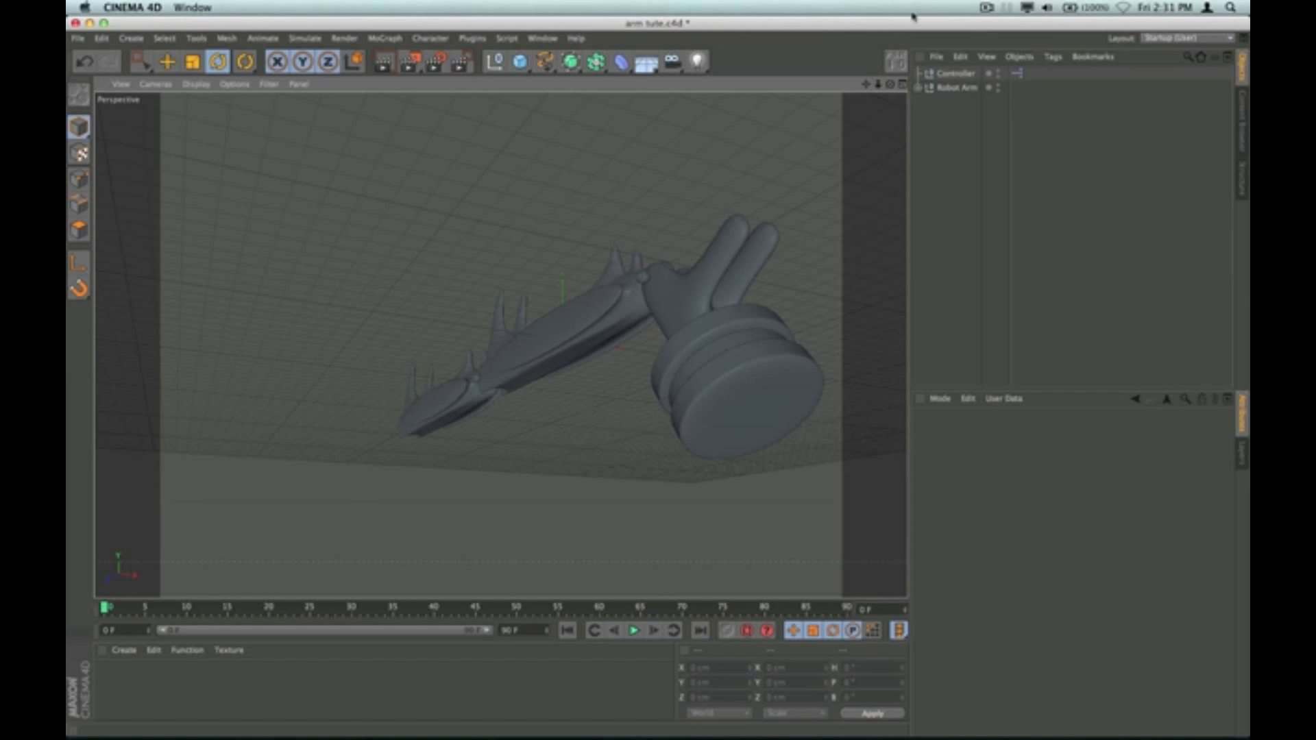
pyautogui.click(986, 8)
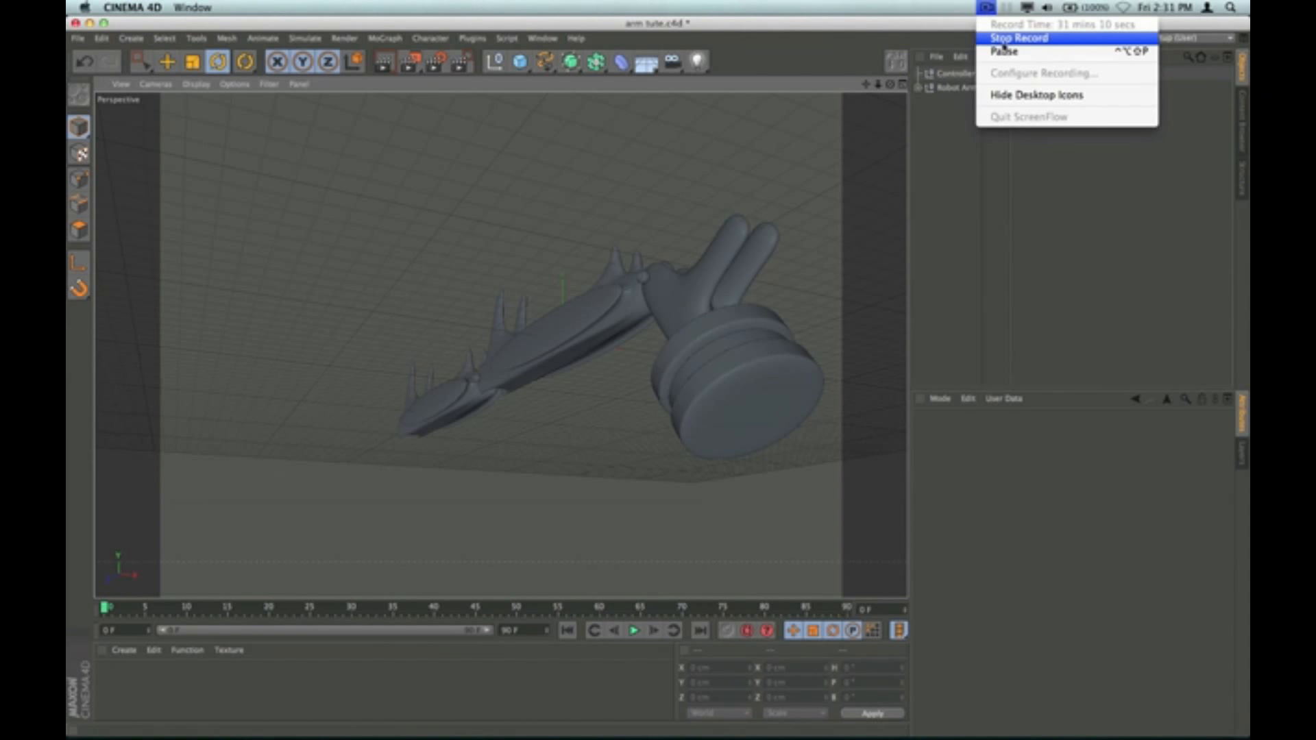
pyautogui.click(1019, 37)
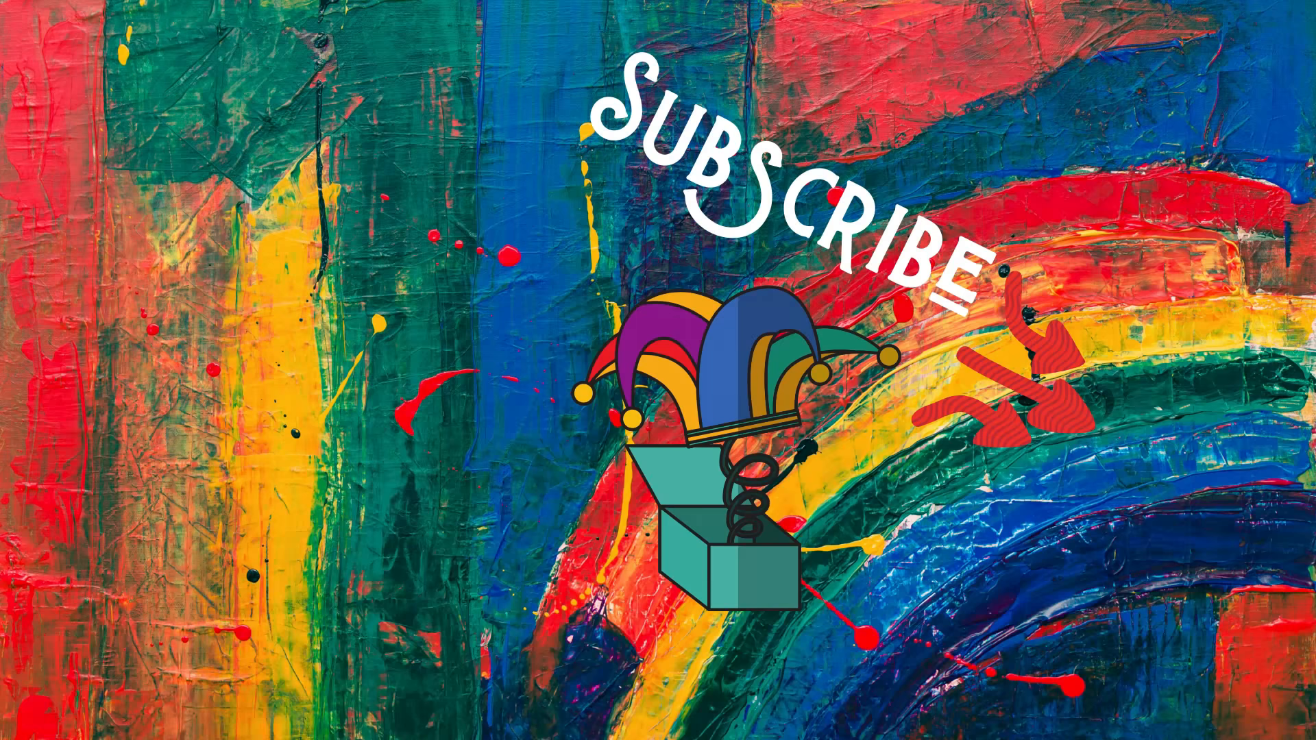